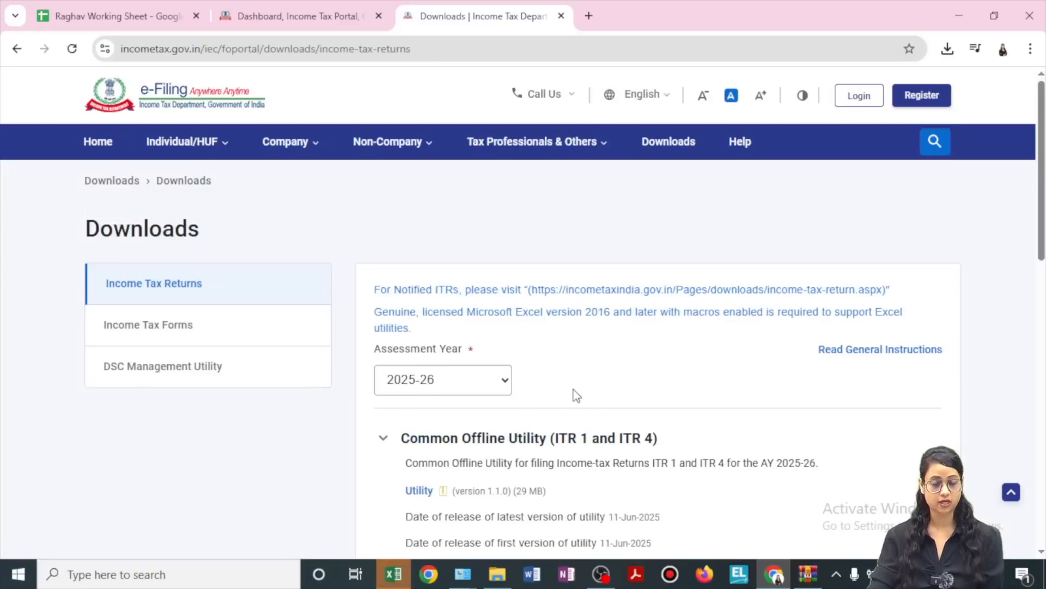
Expand the ITR 2 downloads for assessment year 2025-26 and switch to the ITR2_AY_25-26_V1.0 workbook in Excel.
scroll(482, 349, down, 1)
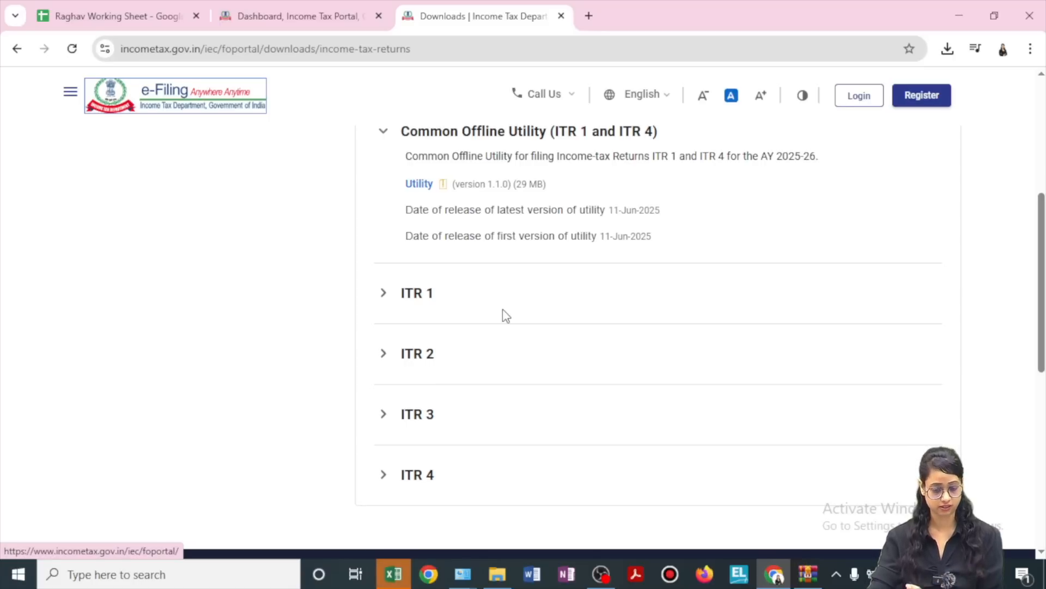
scroll(505, 315, down, 2)
click(388, 285)
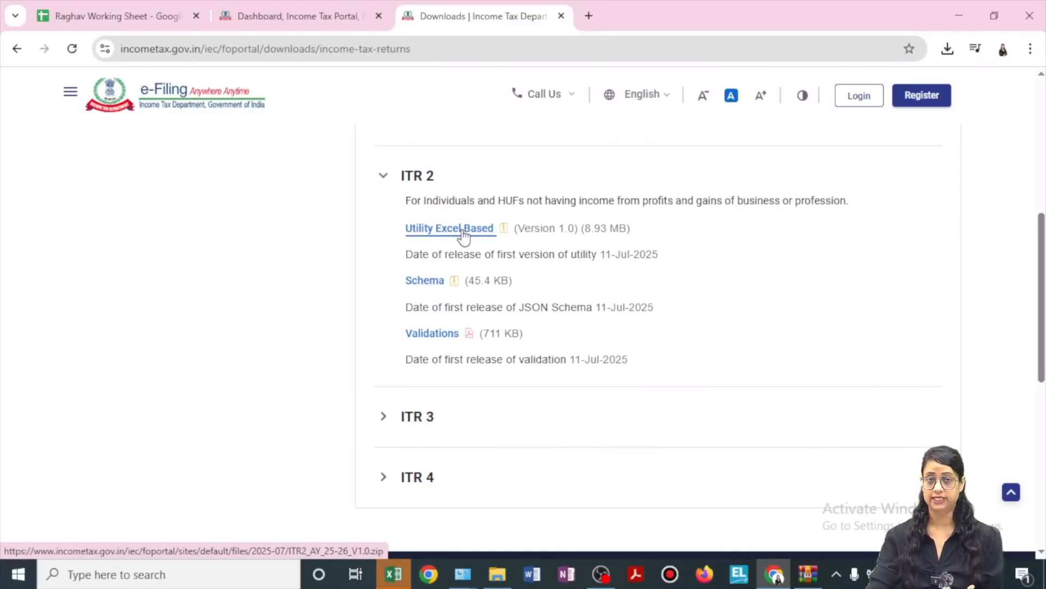
click(400, 578)
click(599, 336)
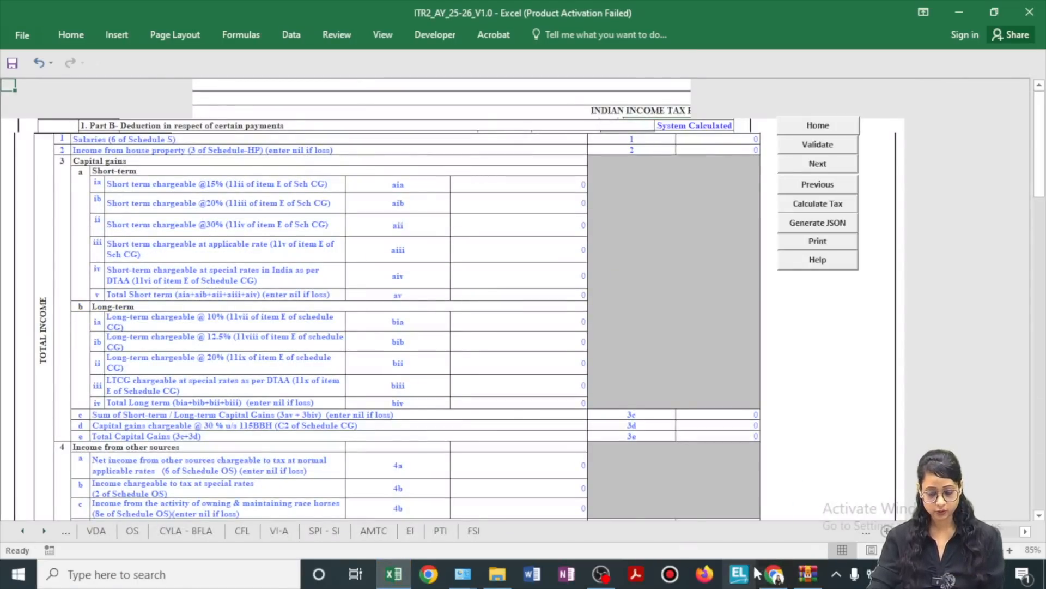
Return to the income tax portal in Chrome and show the e-File options for Income Tax Returns.
click(774, 574)
scroll(817, 163, up, 6)
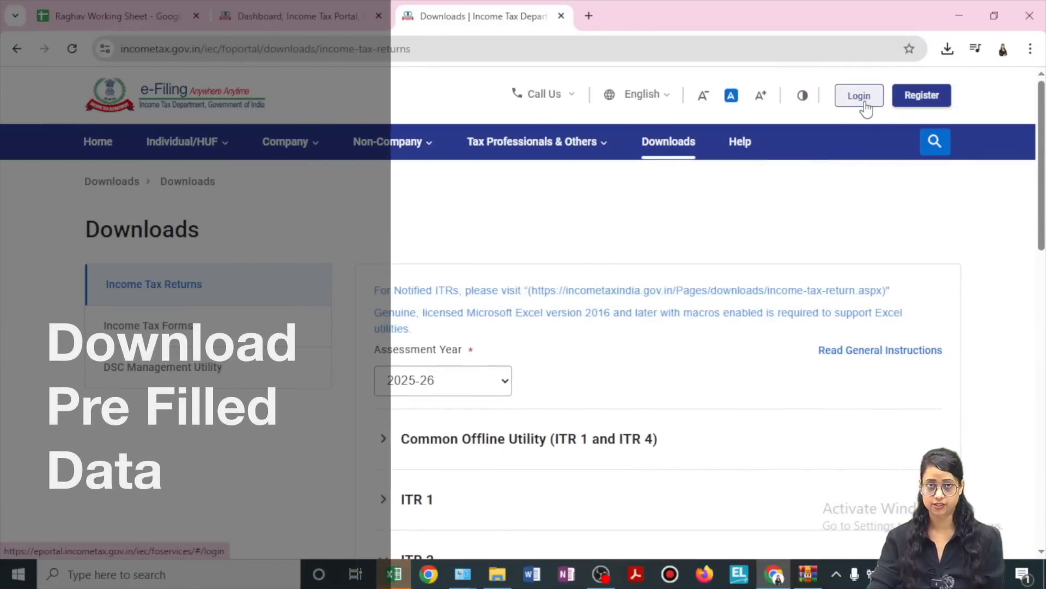
click(294, 17)
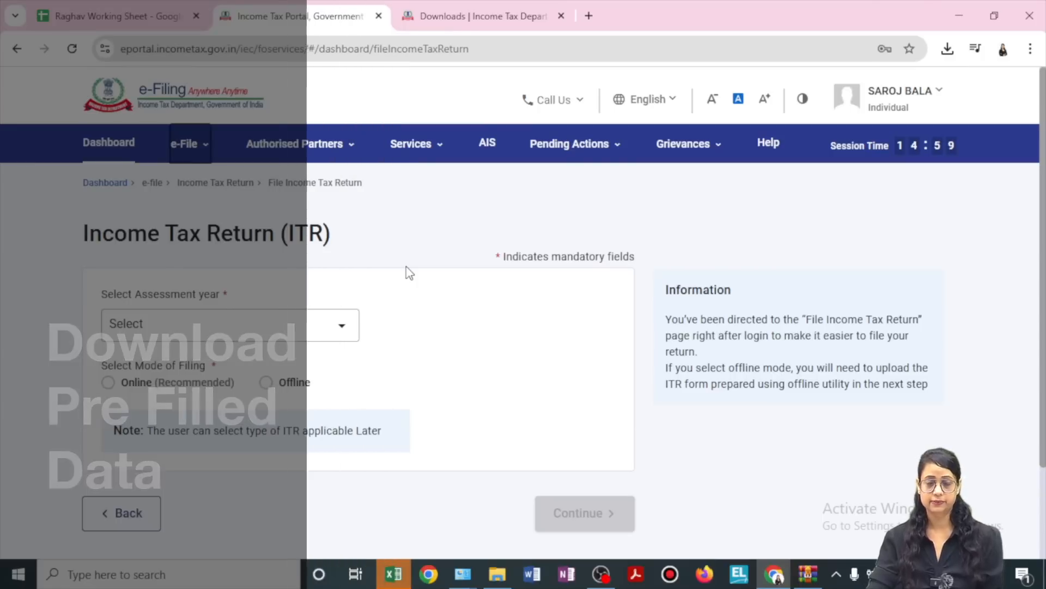
click(188, 146)
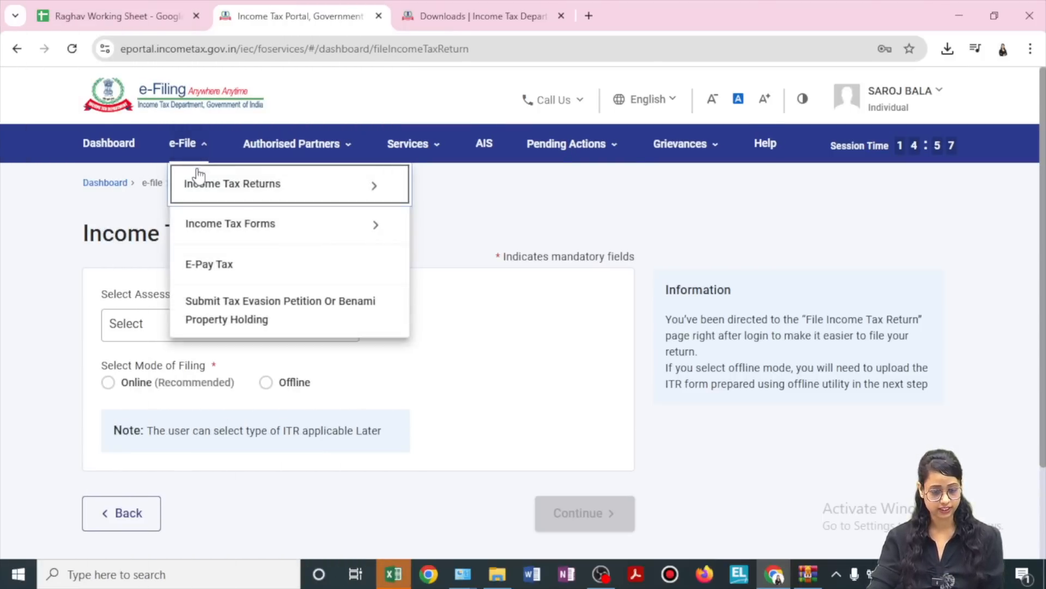
mouse_move(346, 191)
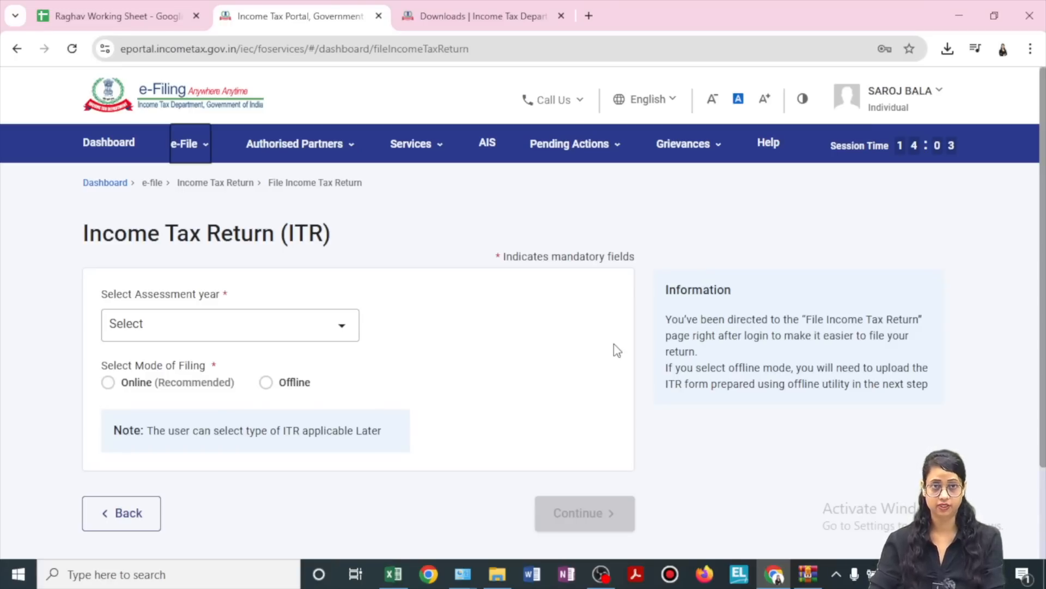
Examine the salary, let-out house property and property-sale capital gains entries in the taxpayer's Google Sheets working sheet.
click(93, 16)
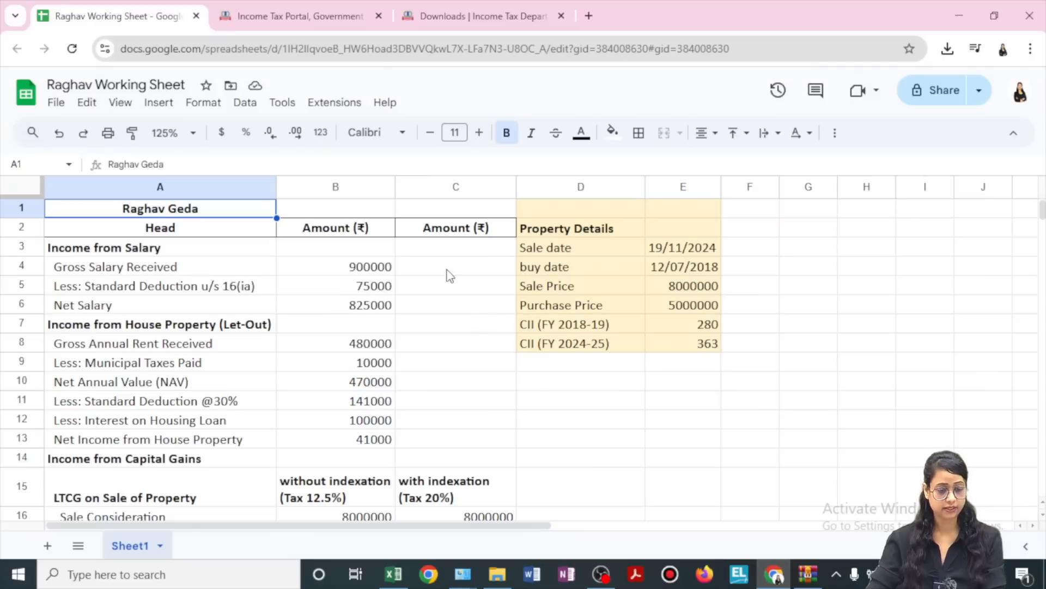
scroll(395, 376, down, 2)
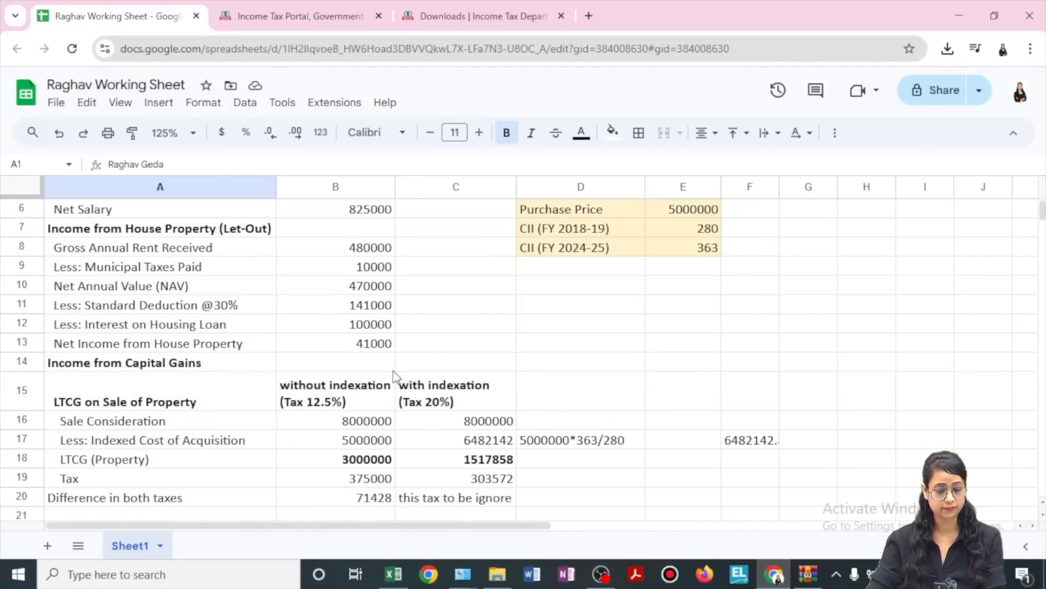
scroll(393, 376, up, 2)
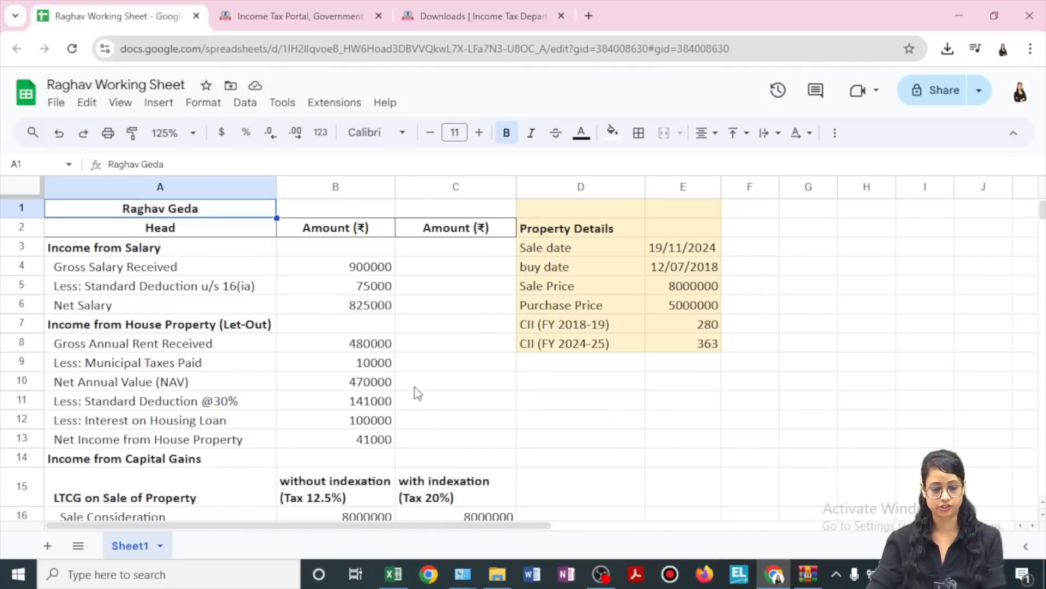
click(124, 250)
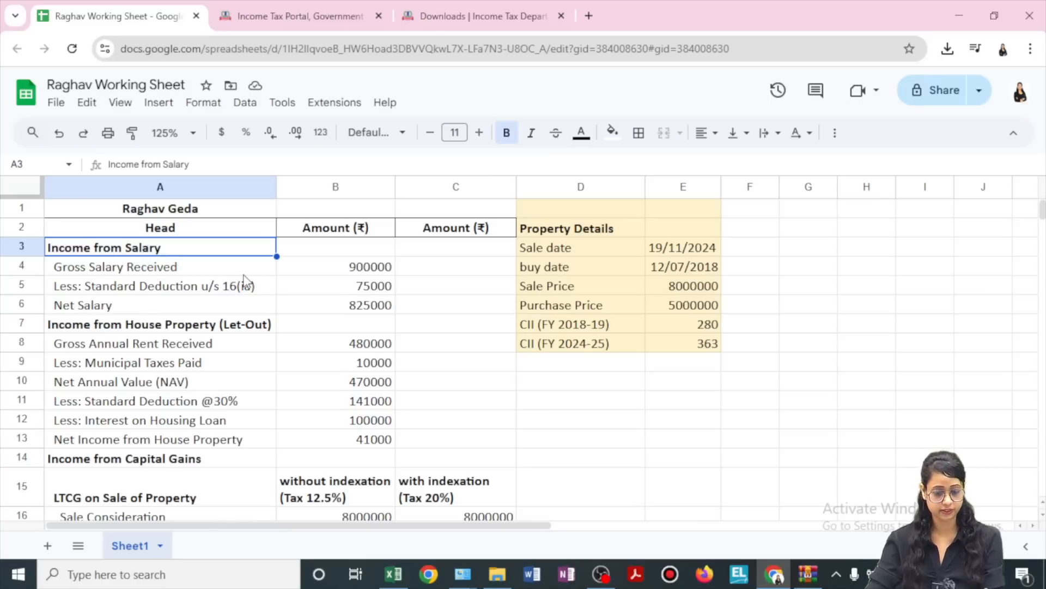
click(196, 327)
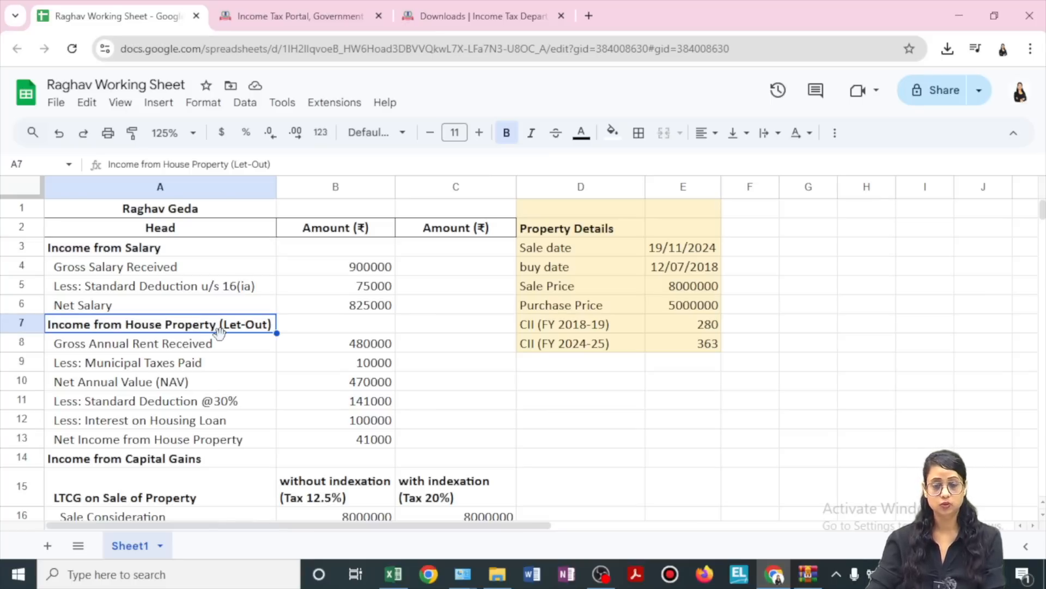
scroll(229, 343, down, 2)
click(213, 326)
scroll(208, 418, down, 2)
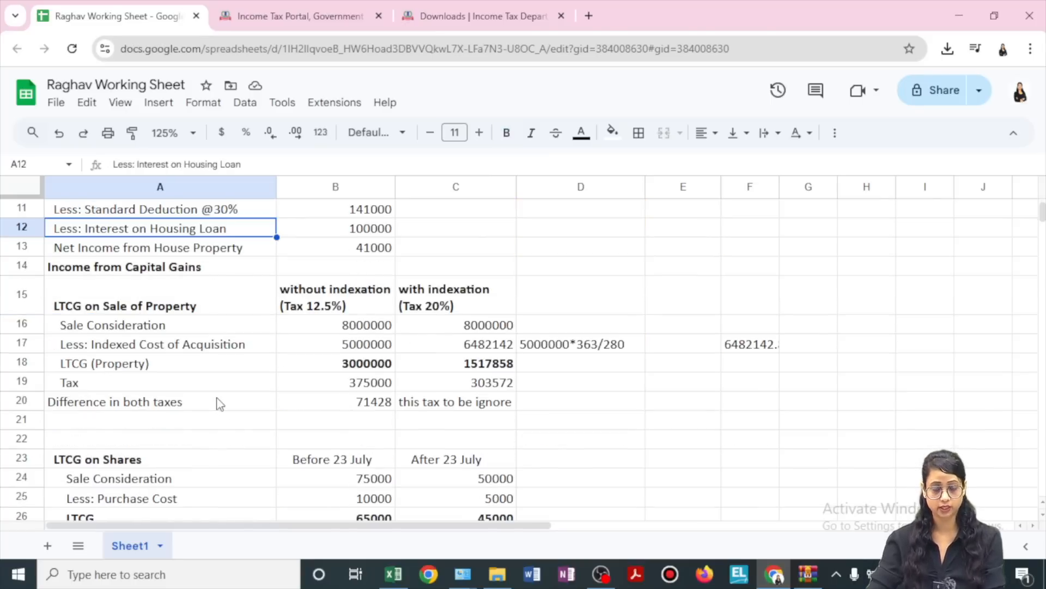
click(206, 270)
click(209, 316)
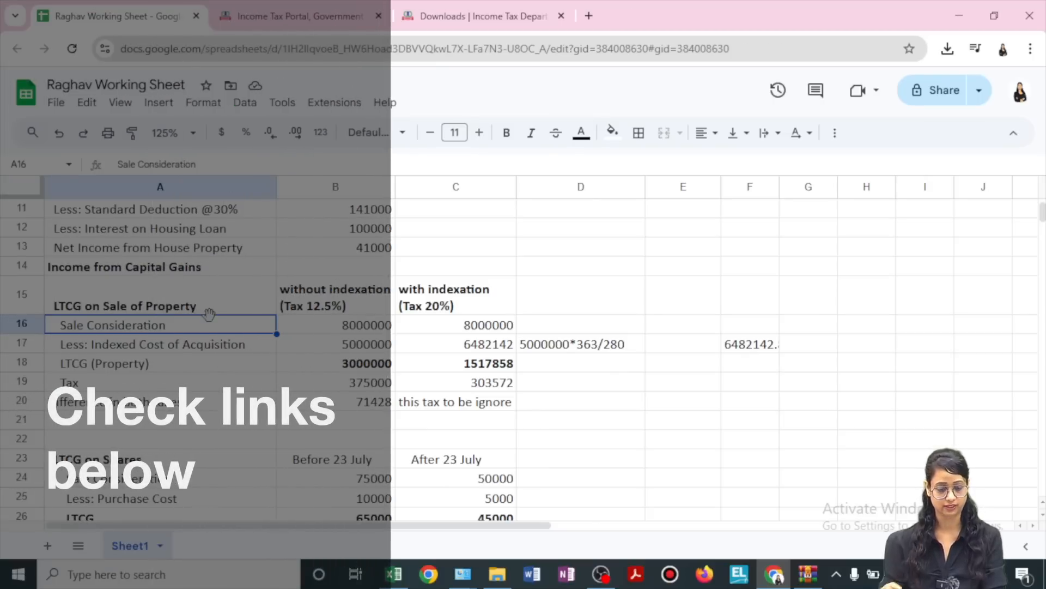
Examine the long-term and short-term capital gains on shares and the income from other sources in the working sheet.
scroll(457, 257, down, 3)
scroll(457, 257, up, 3)
scroll(548, 377, down, 2)
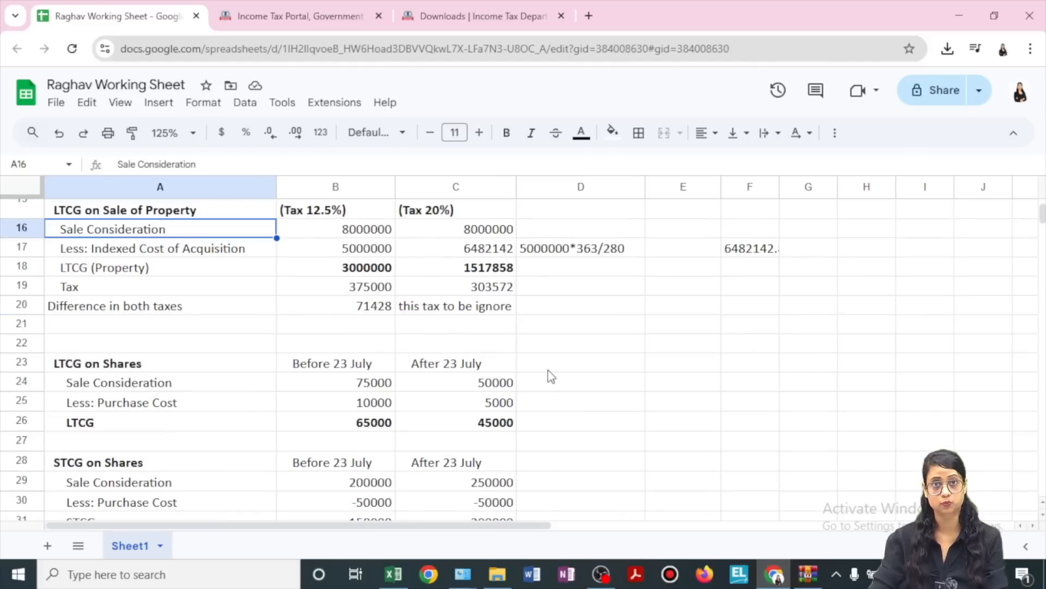
scroll(180, 397, down, 2)
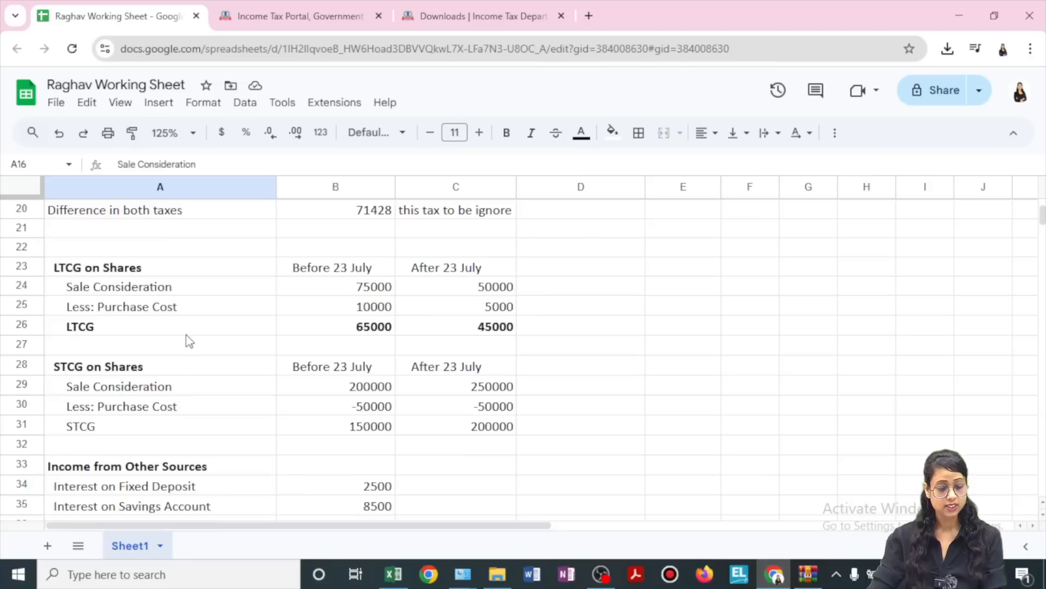
click(200, 274)
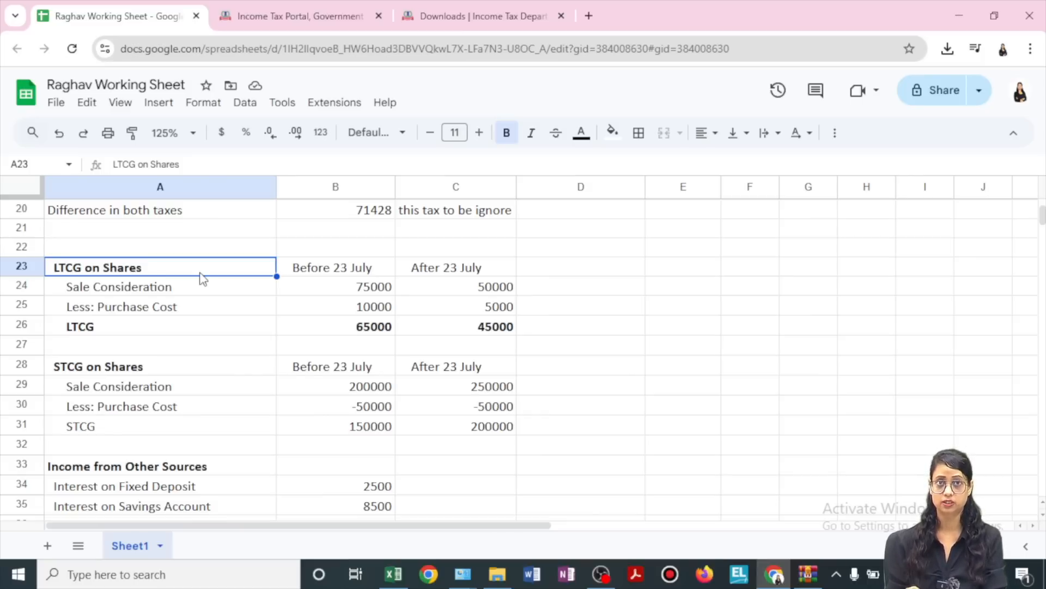
key(Down)
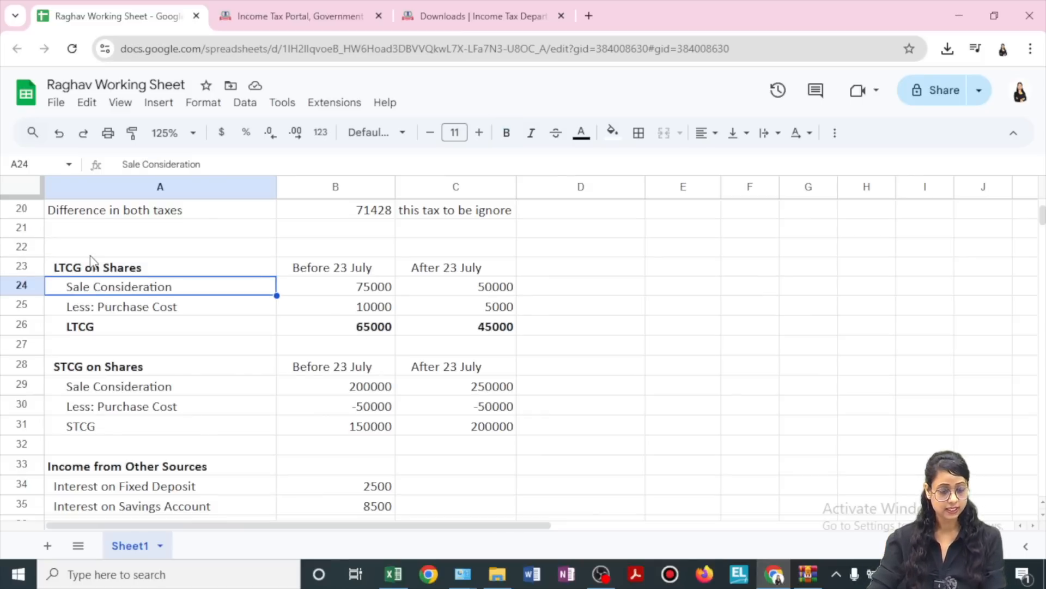
key(Up)
drag(231, 299, 501, 432)
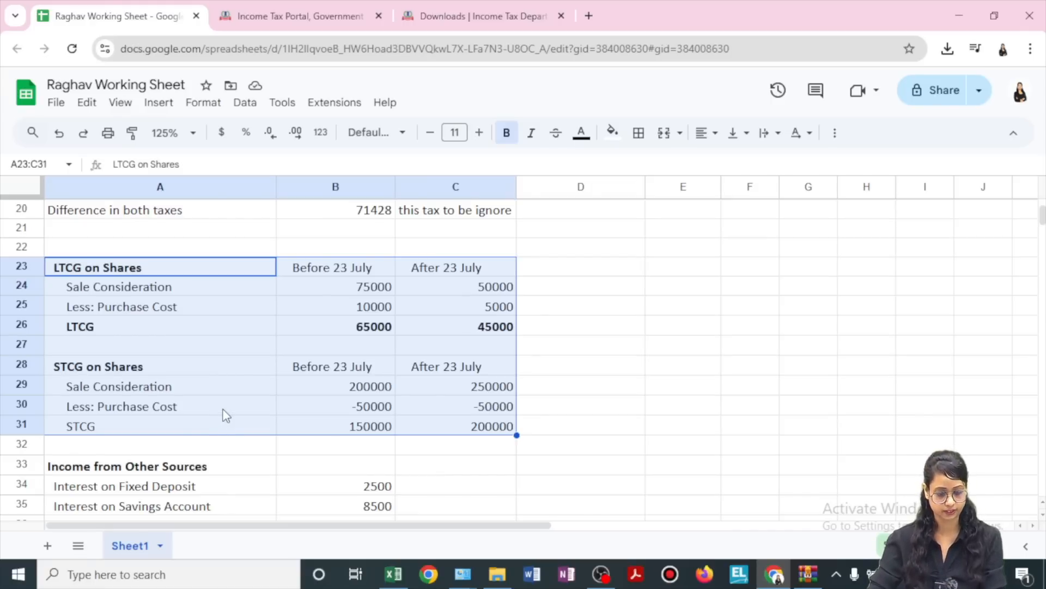
scroll(221, 403, down, 2)
click(202, 373)
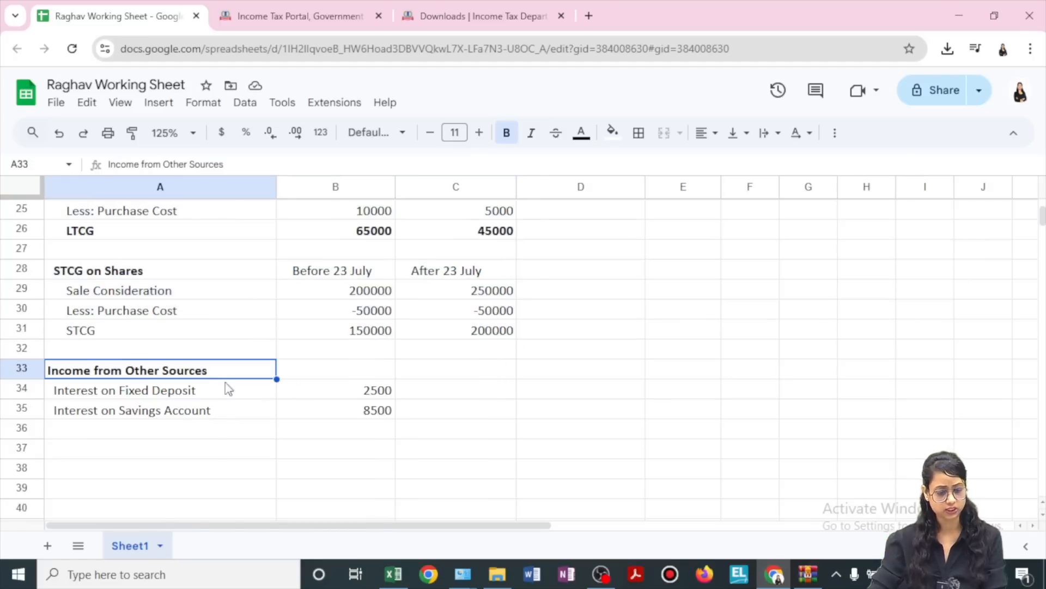
Examine the Property Details block, covering the sale and buy dates, prices and CII values for both financial years.
scroll(460, 431, up, 10)
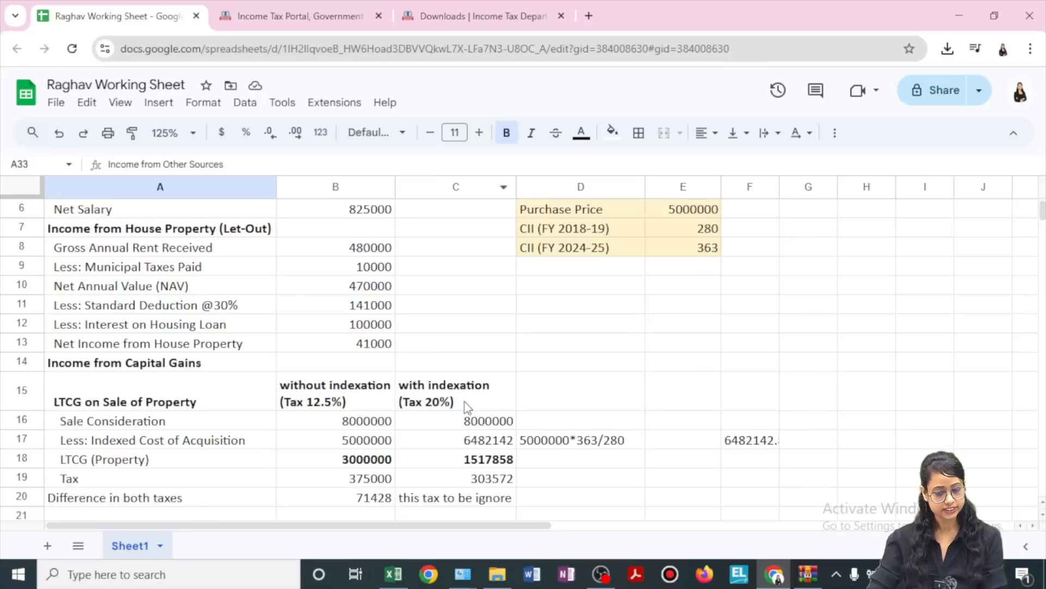
drag(632, 227, 689, 337)
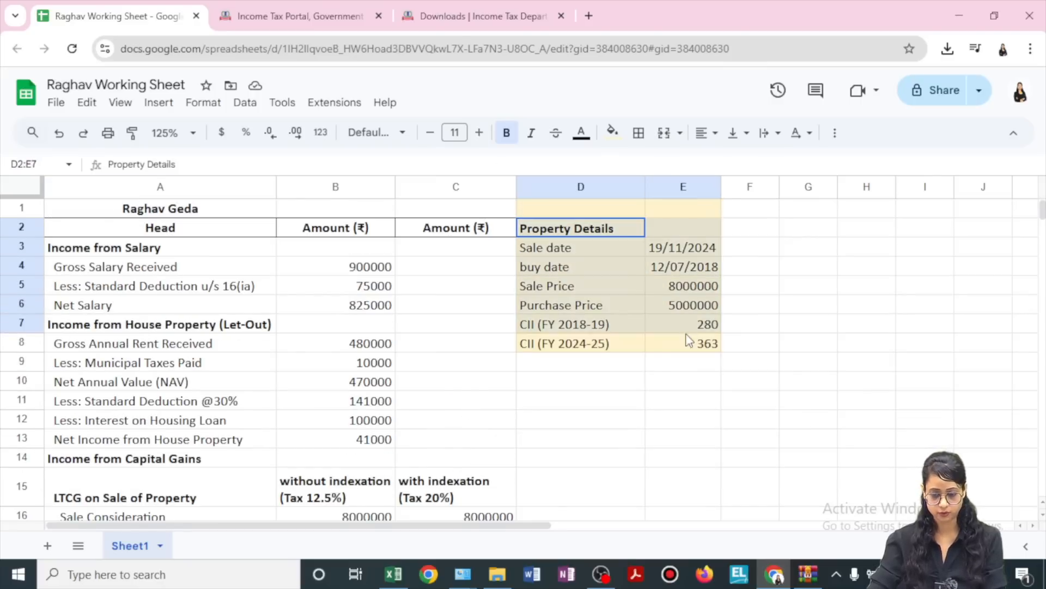
click(591, 254)
click(588, 270)
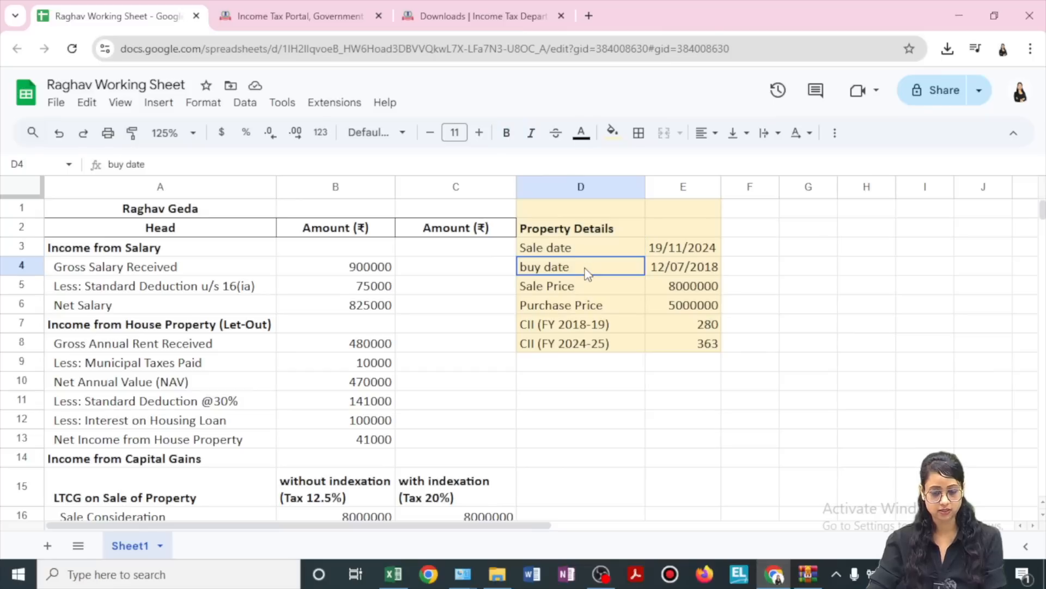
click(583, 285)
click(576, 311)
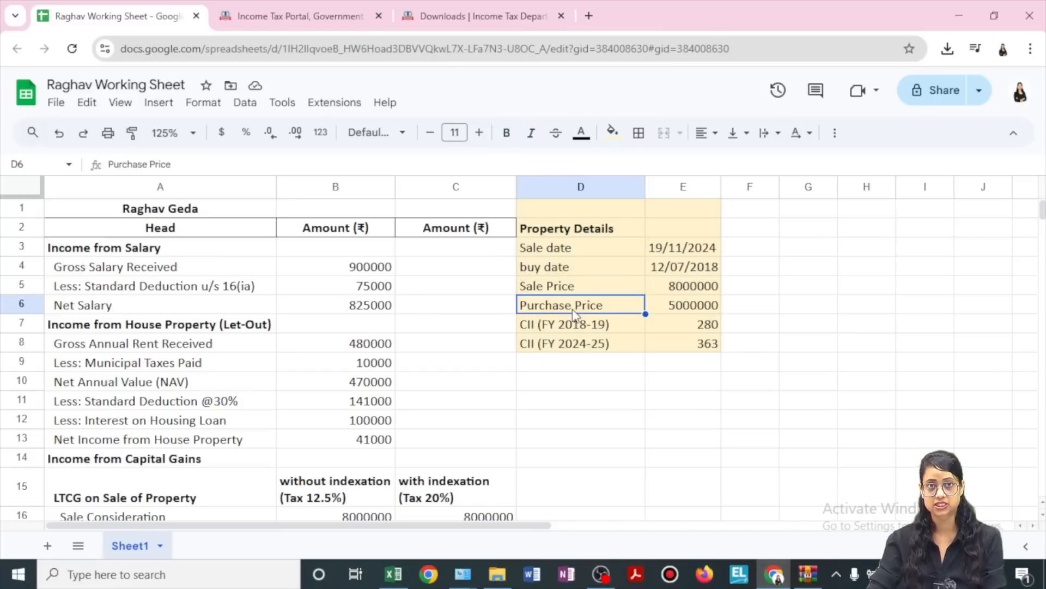
click(571, 329)
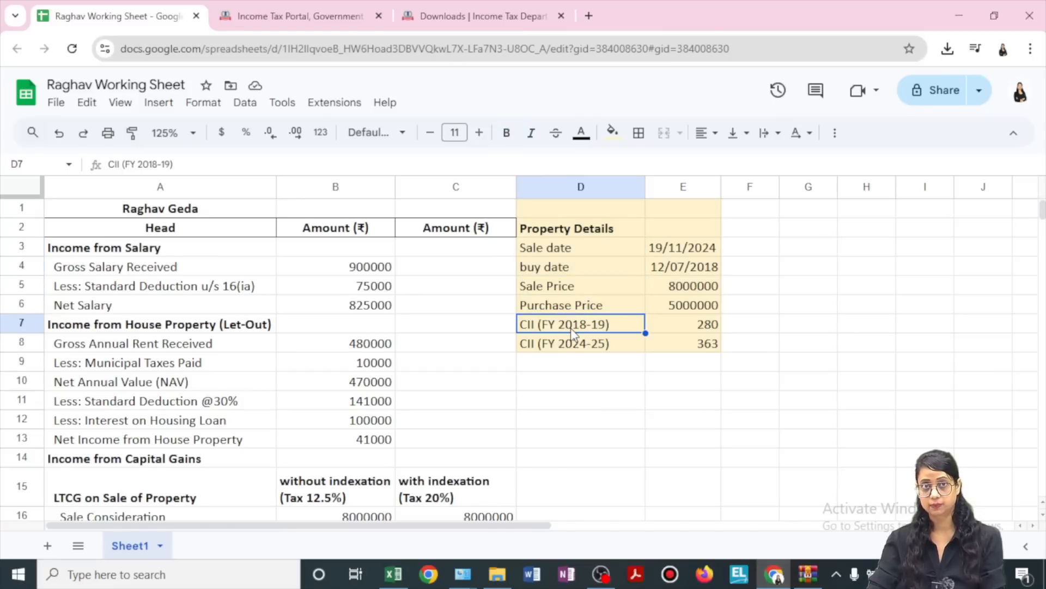
click(610, 354)
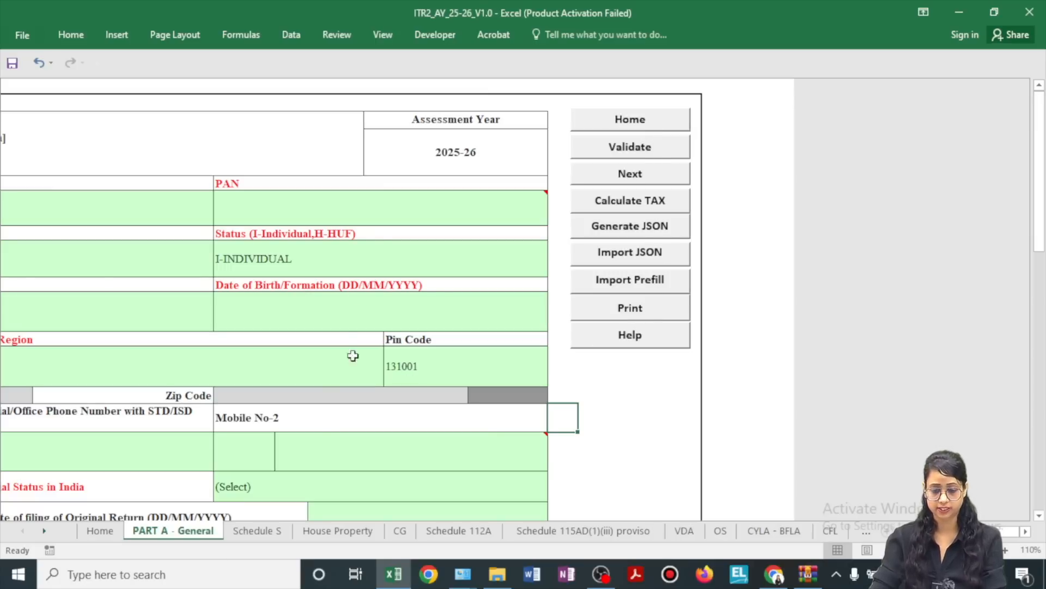
mouse_move(391, 434)
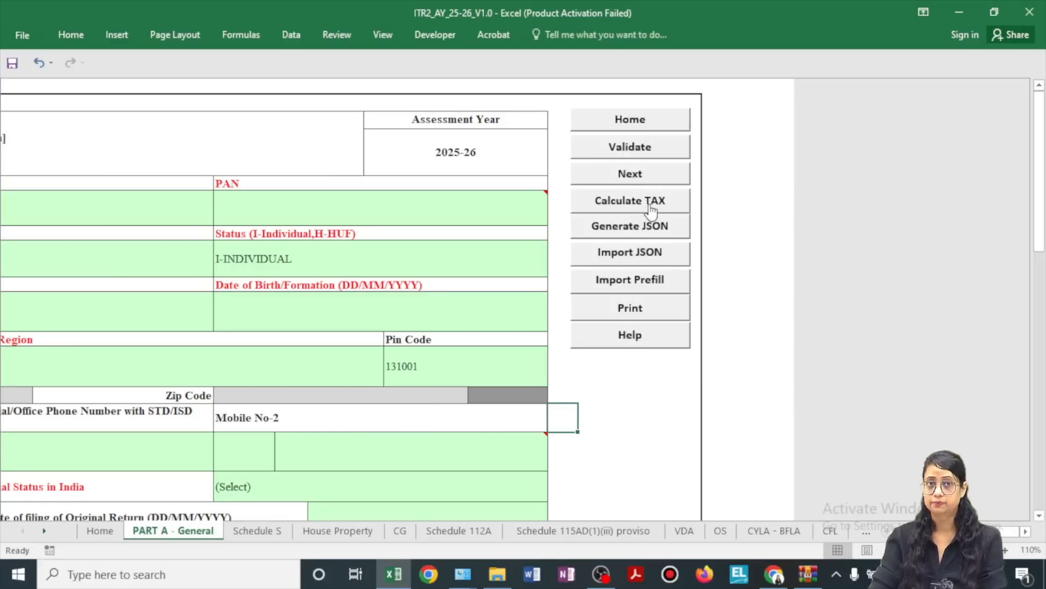
click(645, 289)
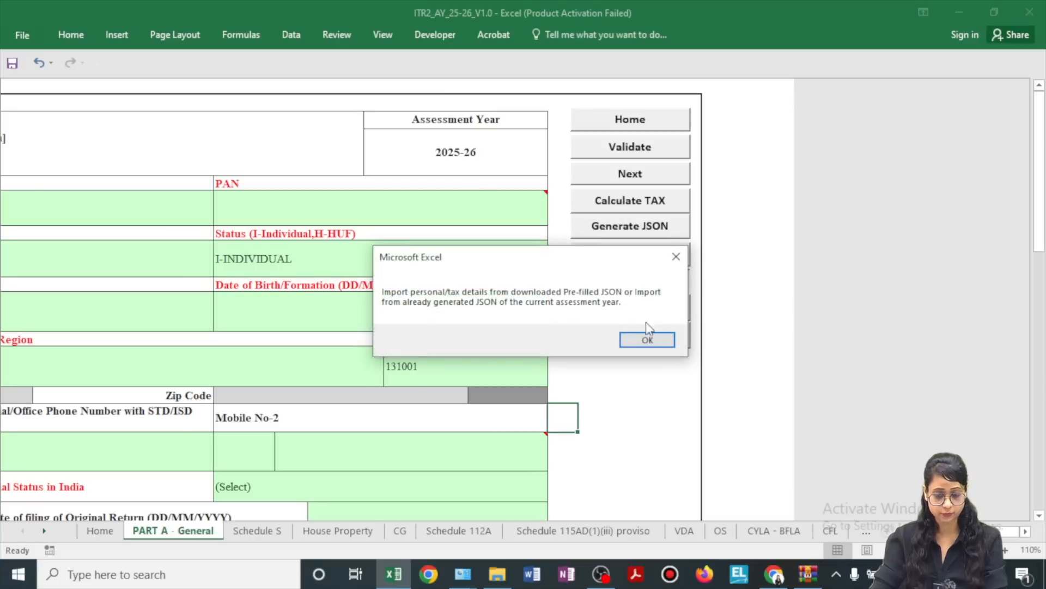
click(647, 340)
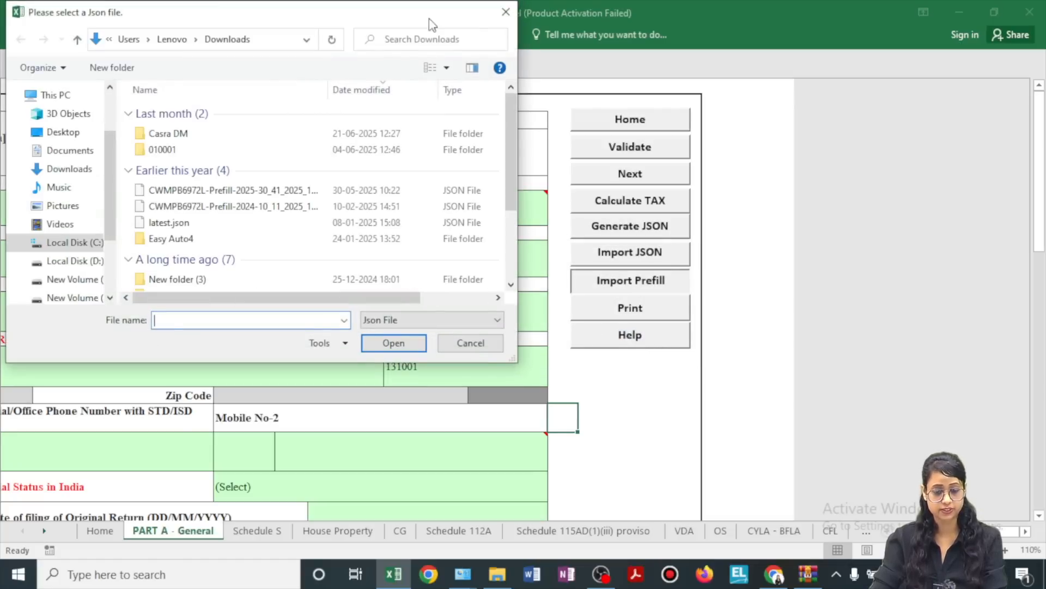
click(506, 12)
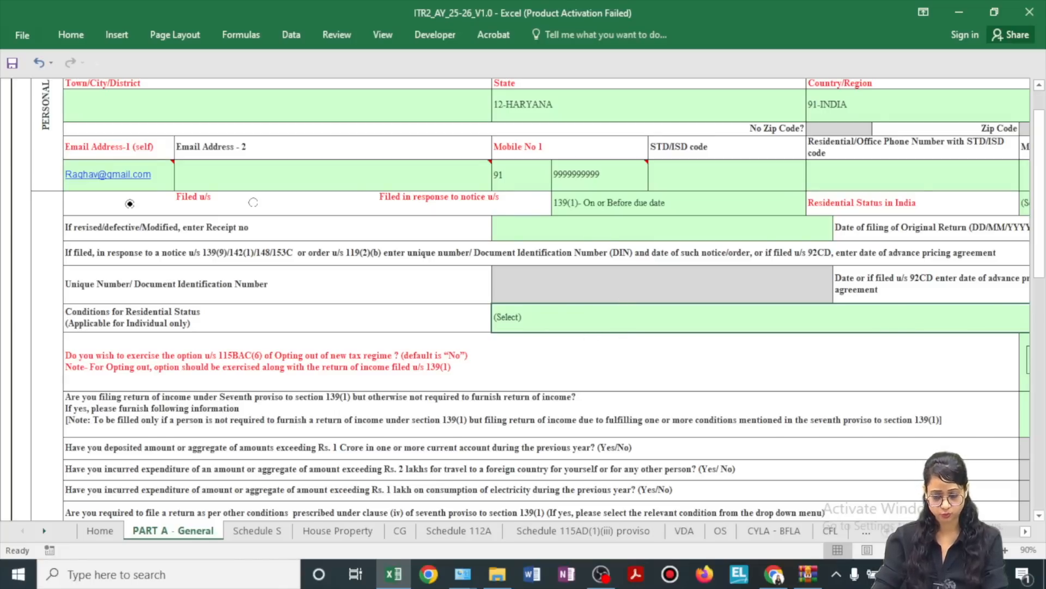
Set the residential status to "RES - Resident" and its condition to "You were in India for 182 days or more during the previous year [section 6(1)(a)]".
scroll(693, 205, right, 5)
click(692, 202)
click(920, 208)
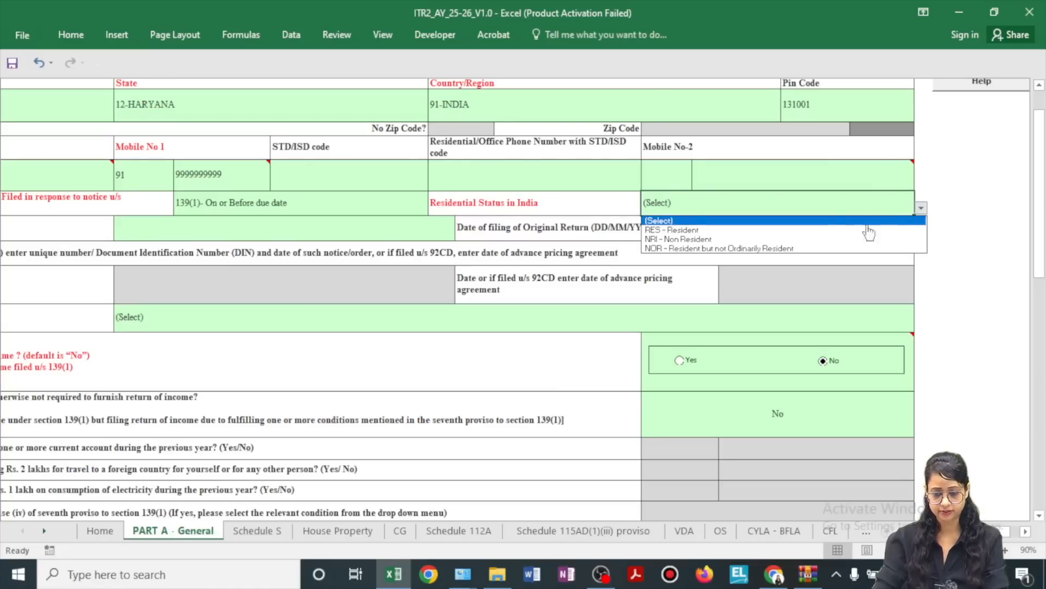
click(725, 230)
click(424, 323)
click(921, 325)
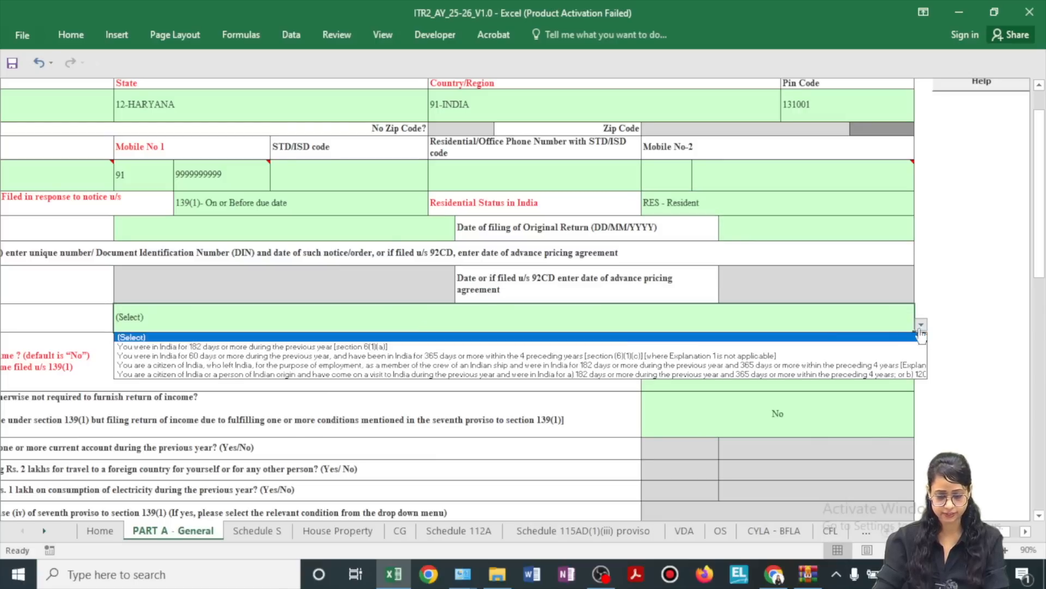
click(336, 344)
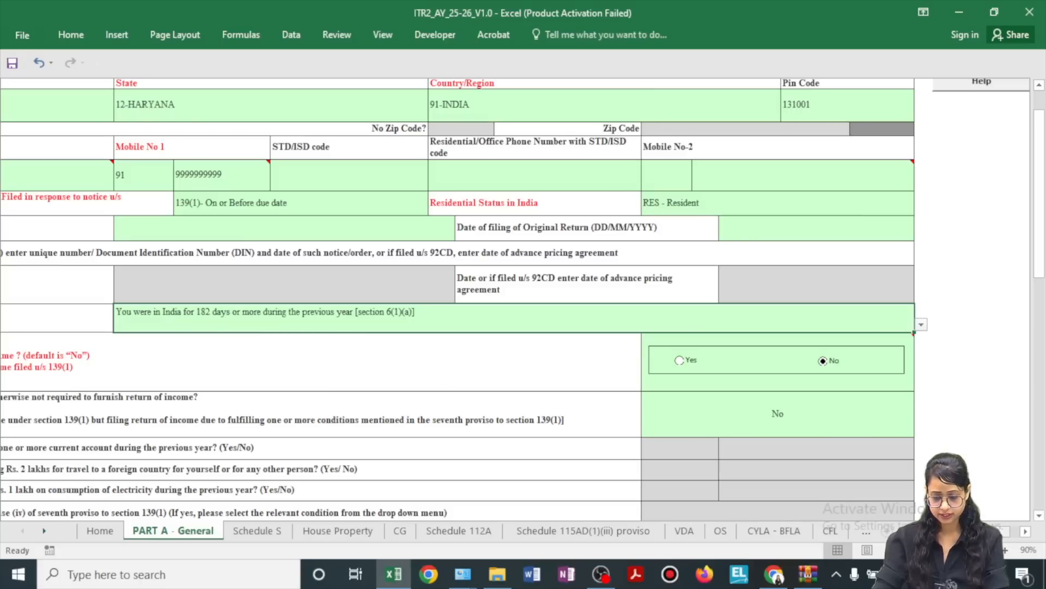
Examine the section 115BAC(6) new-regime opt-out question and the seventh proviso to section 139(1) question with its conditions.
scroll(515, 299, left, 3)
scroll(274, 414, down, 2)
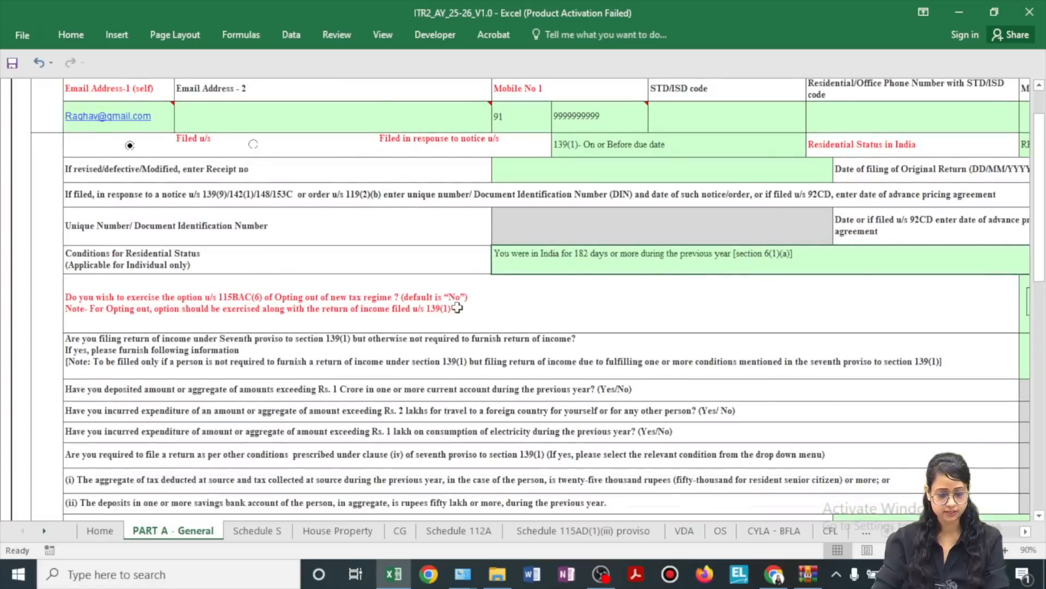
drag(965, 533, 1005, 534)
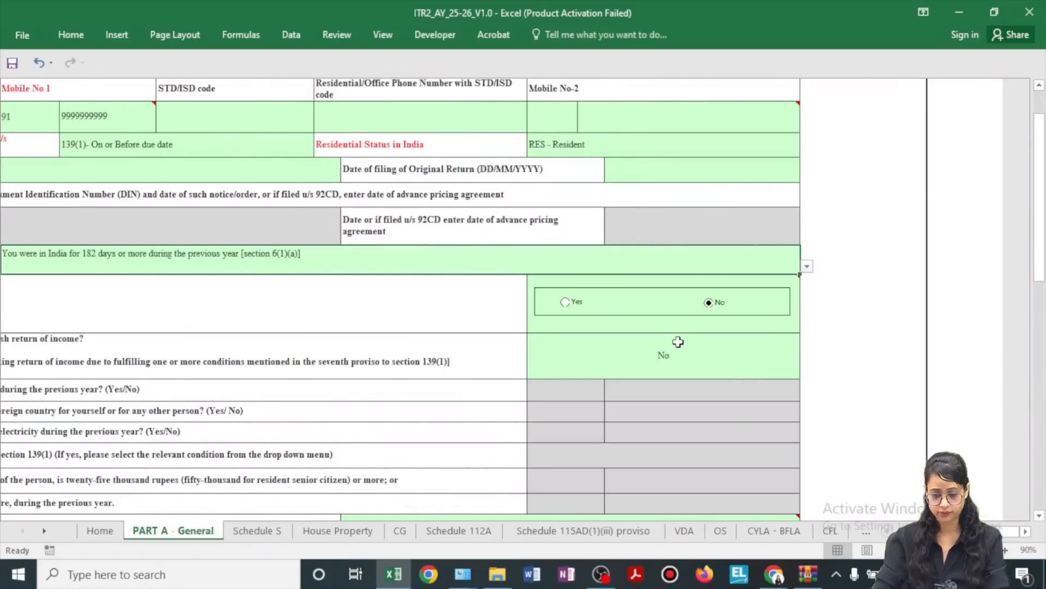
mouse_move(708, 299)
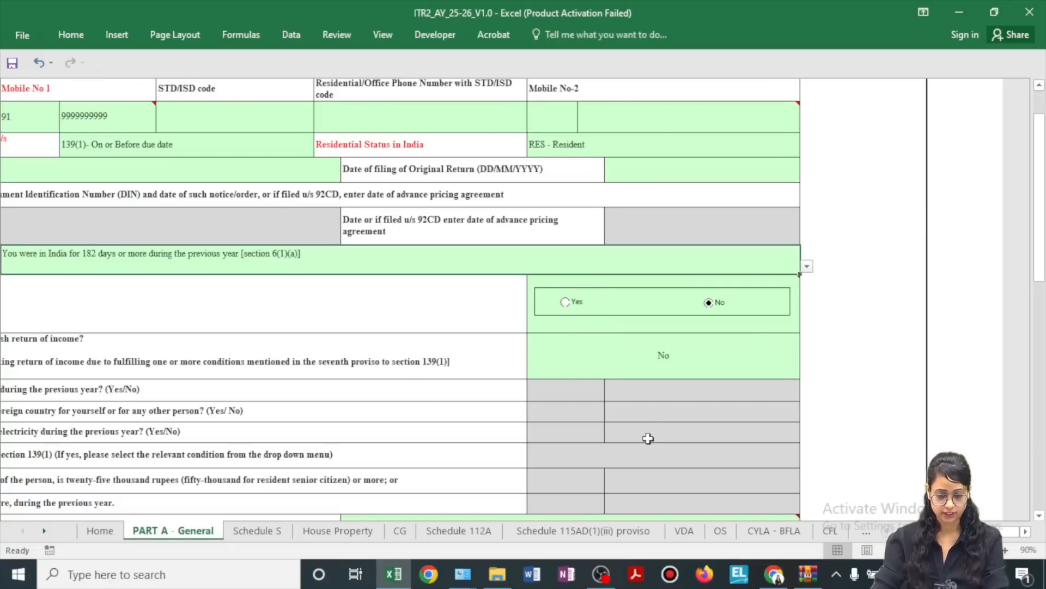
scroll(648, 438, down, 1)
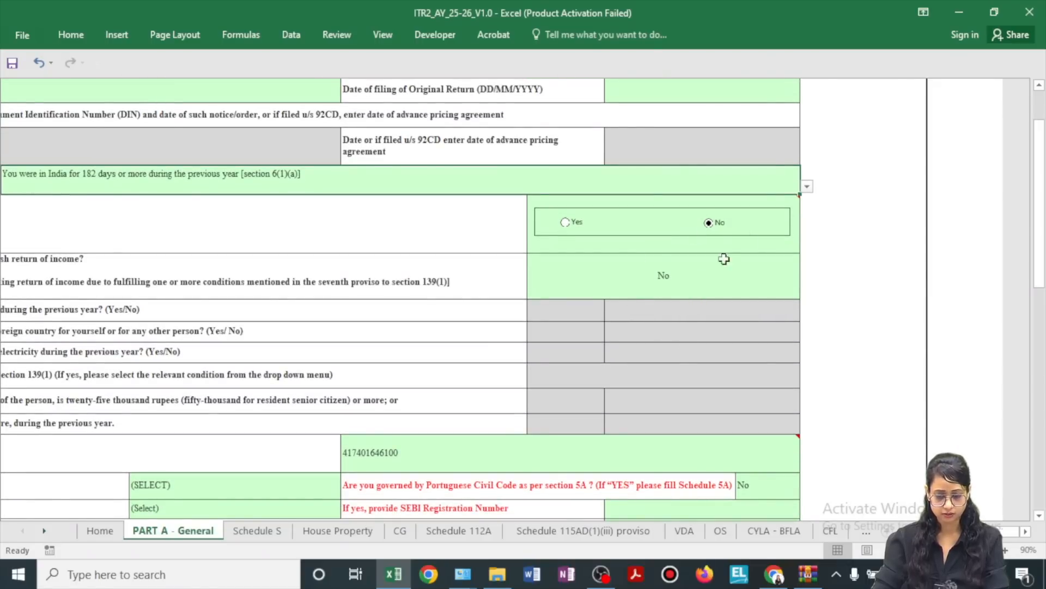
click(334, 275)
click(636, 271)
scroll(768, 274, left, 3)
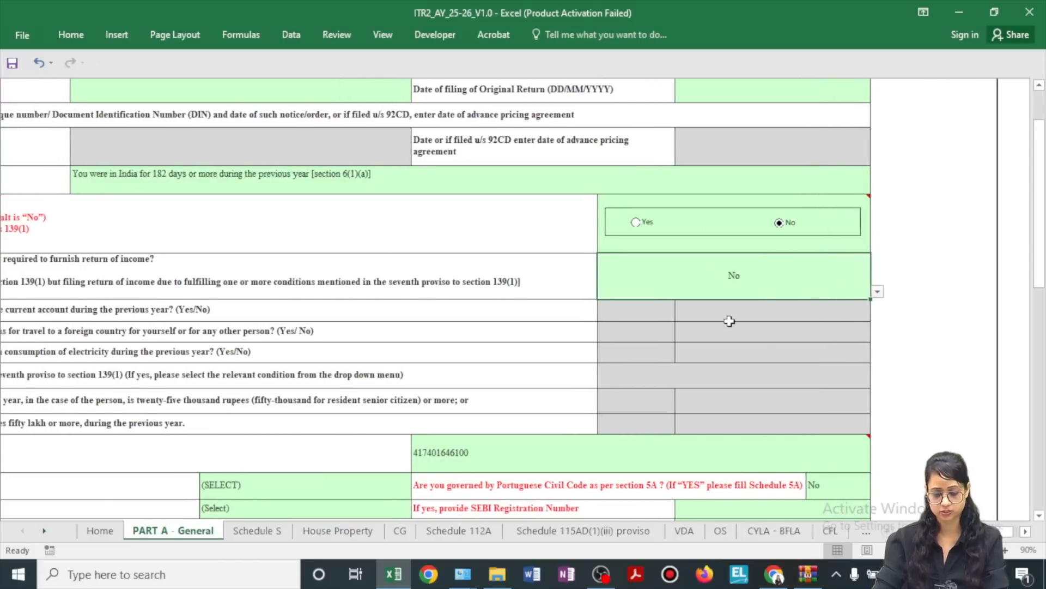
Check the answer options for the section 115H benefit and answer No to whether the taxpayer is an FPI.
scroll(729, 320, down, 3)
click(740, 101)
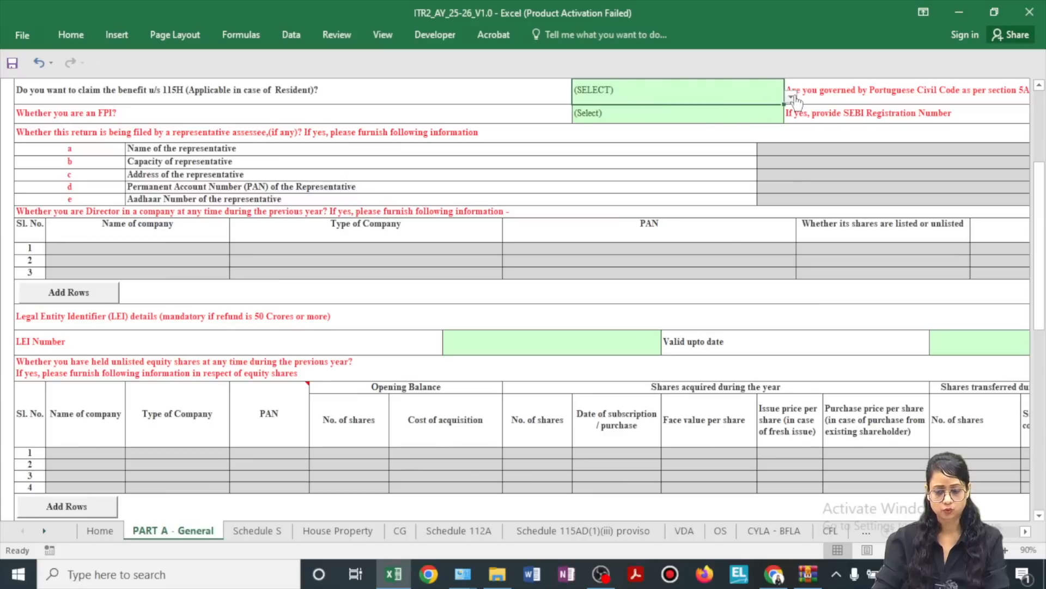
click(791, 97)
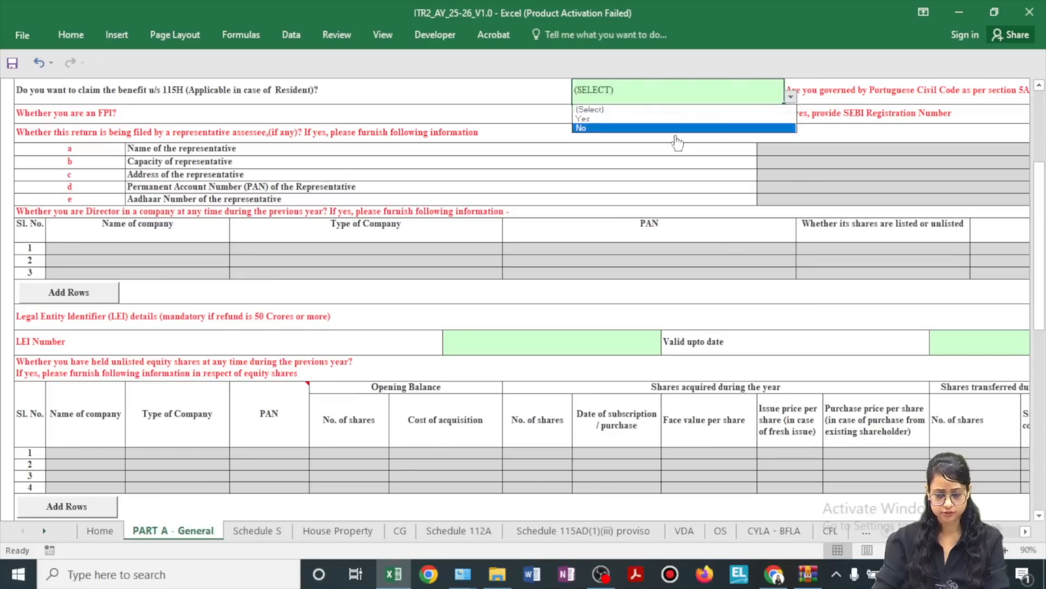
click(625, 134)
click(629, 116)
click(791, 115)
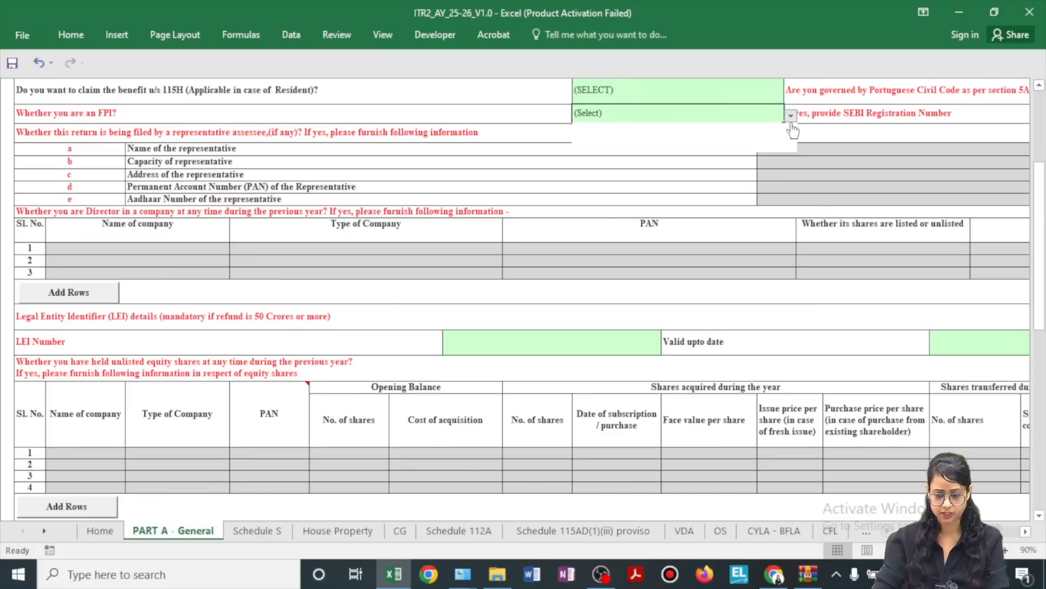
click(702, 143)
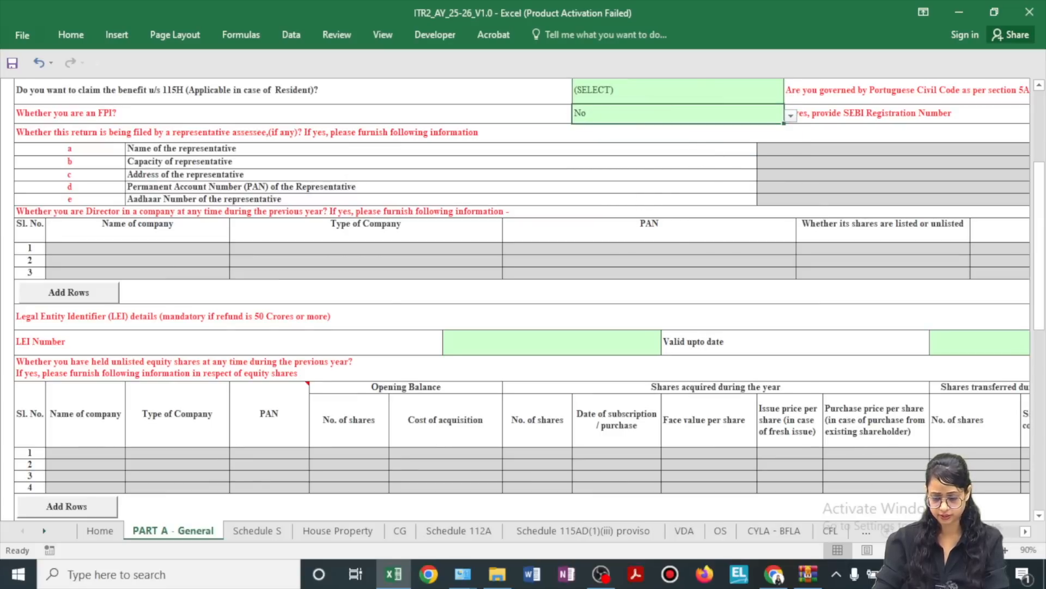
Answer No to whether the taxpayer was a director in a company at any time during the previous year.
scroll(761, 106, right, 6)
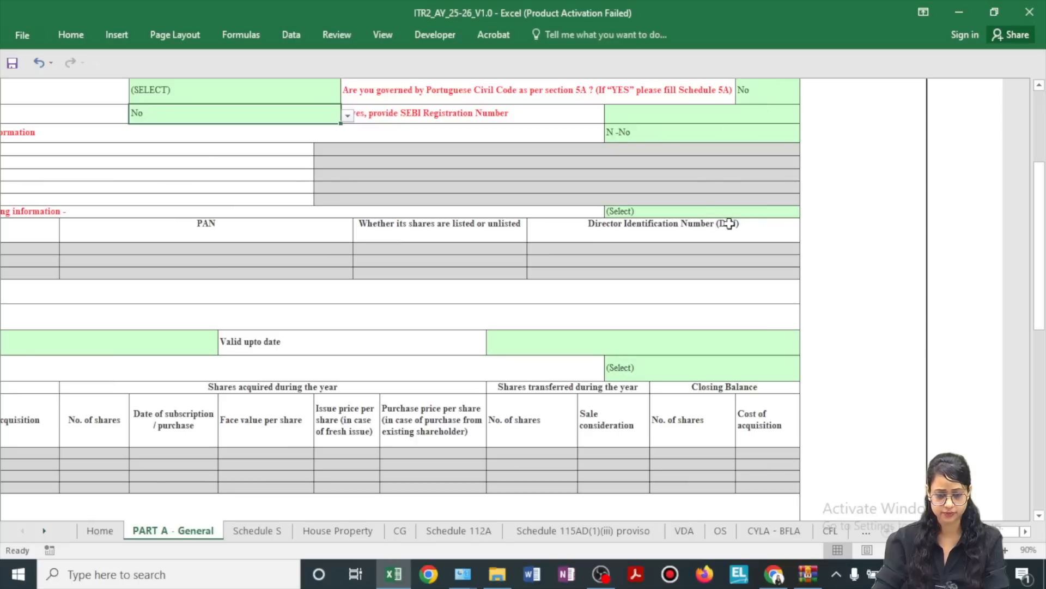
click(768, 211)
click(806, 211)
scroll(525, 319, left, 6)
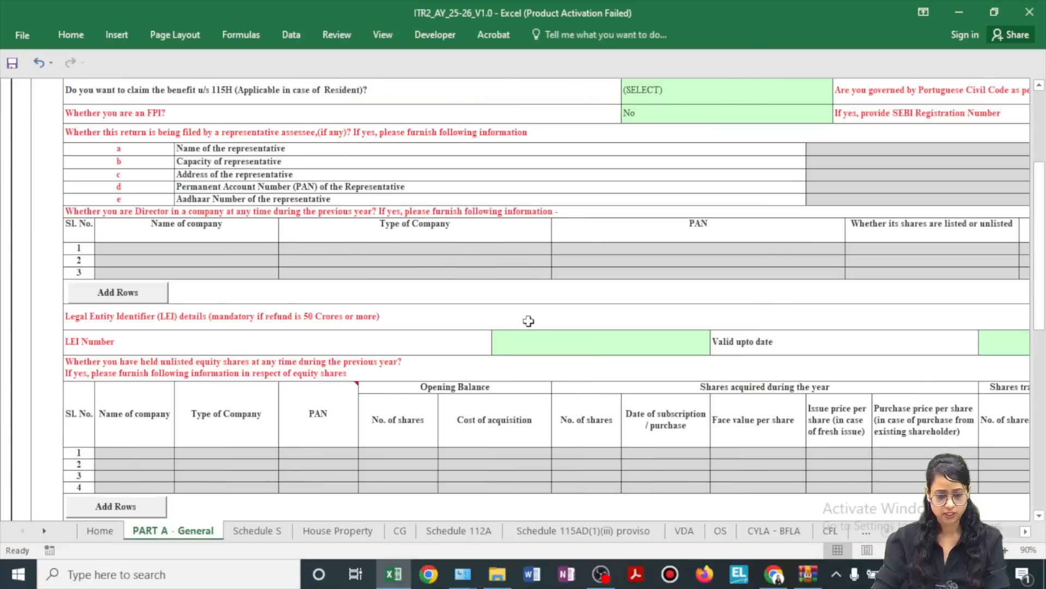
Answer No to whether unlisted equity shares were held at any time during the previous year.
scroll(529, 320, down, 1)
scroll(528, 320, down, 1)
scroll(533, 319, up, 1)
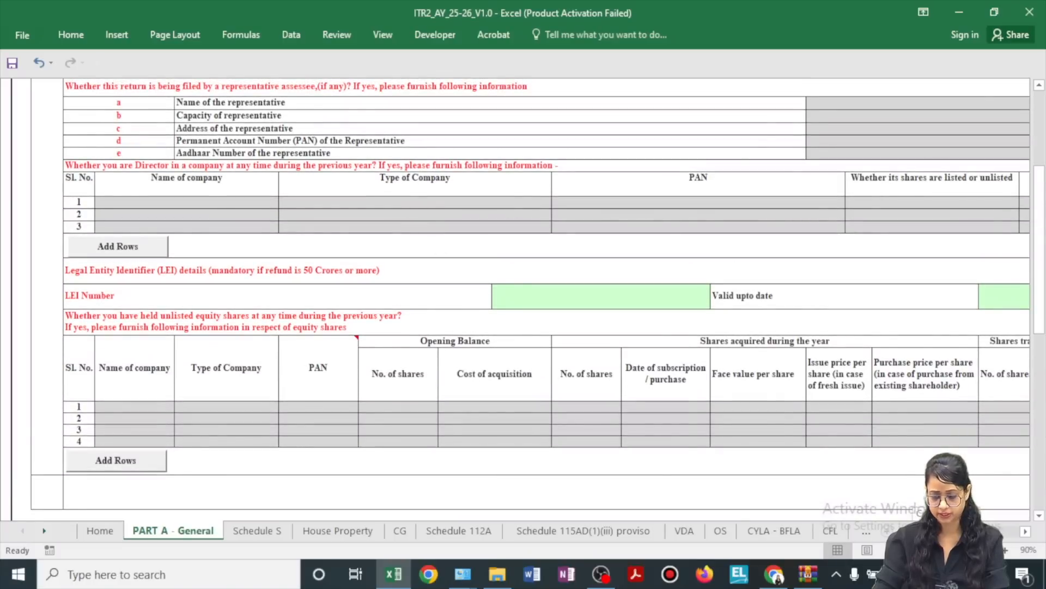
scroll(708, 387, right, 6)
click(696, 312)
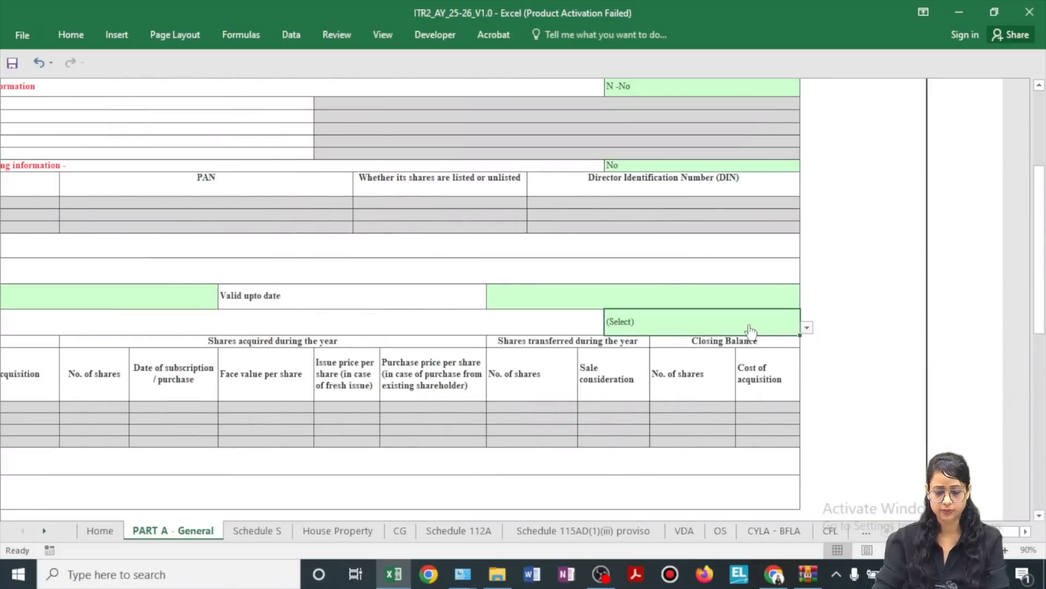
click(807, 327)
click(669, 360)
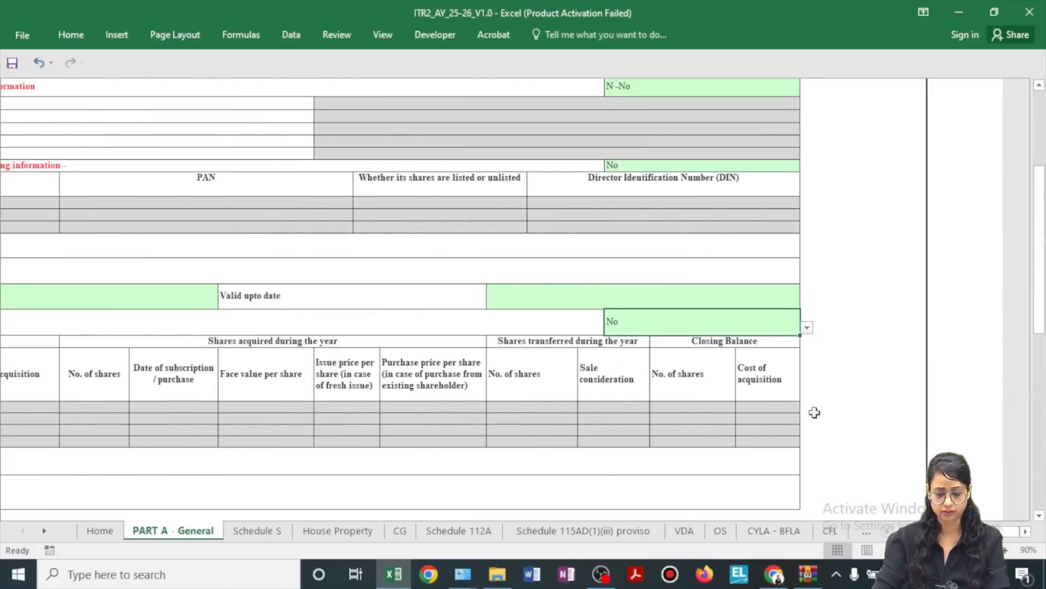
scroll(813, 411, down, 1)
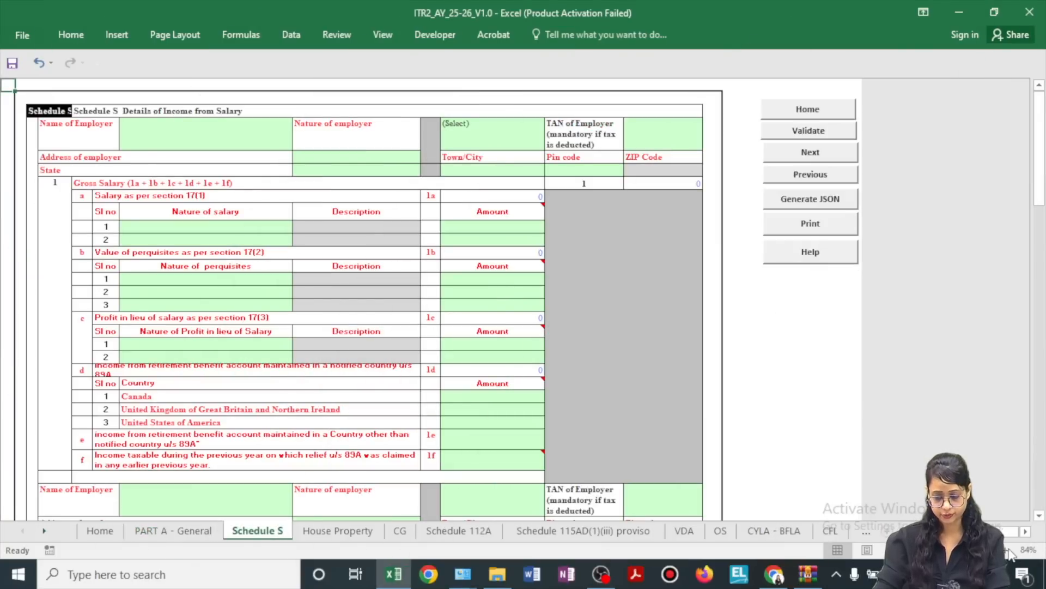
Reset the nature of exempt allowance in row 1 of Schedule S's section 10 exempt allowances to (Select).
click(1009, 552)
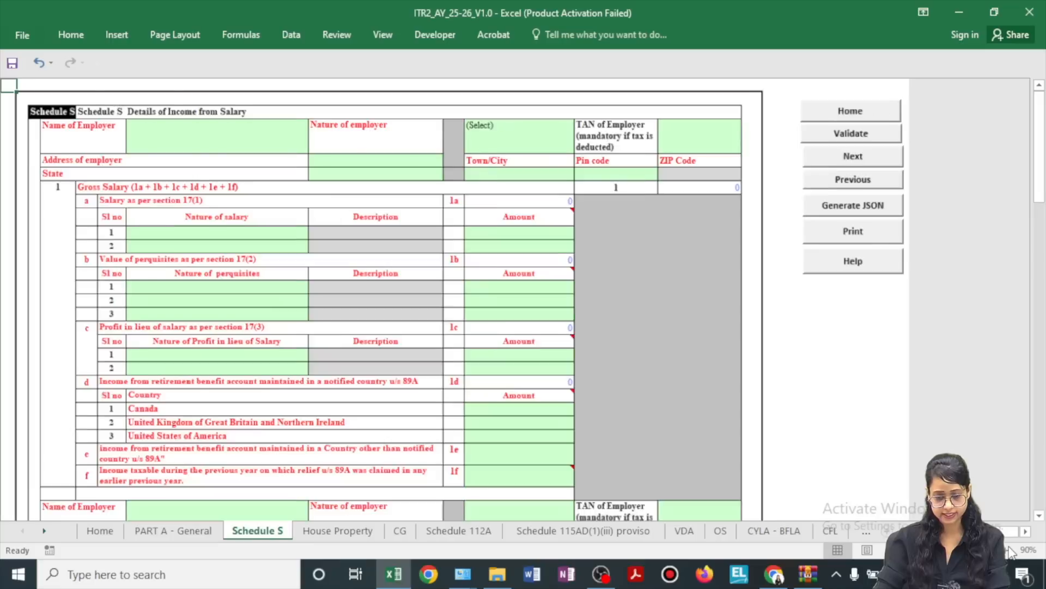
scroll(192, 291, down, 8)
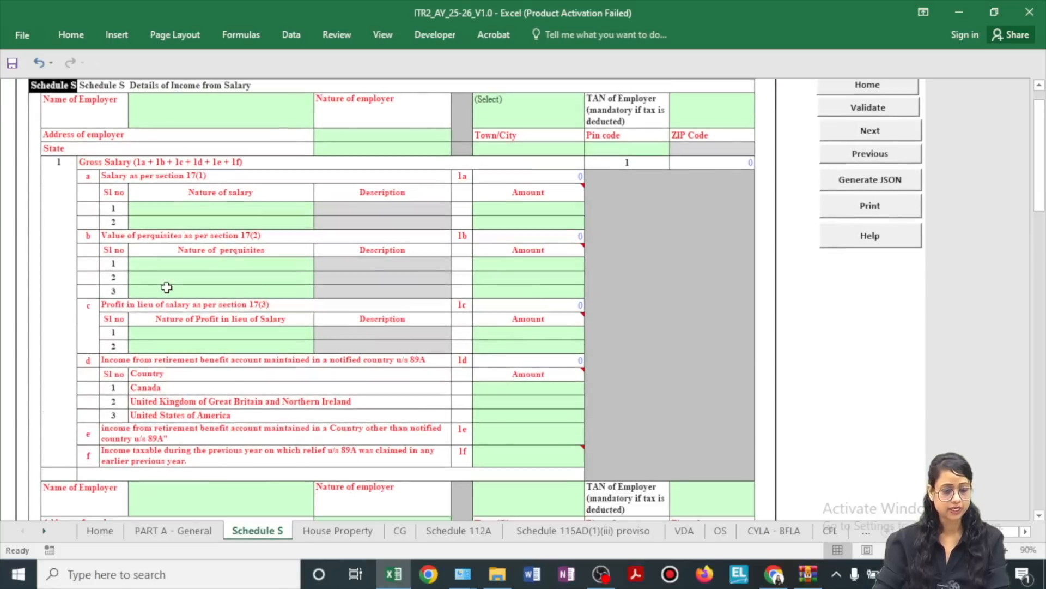
scroll(178, 271, down, 8)
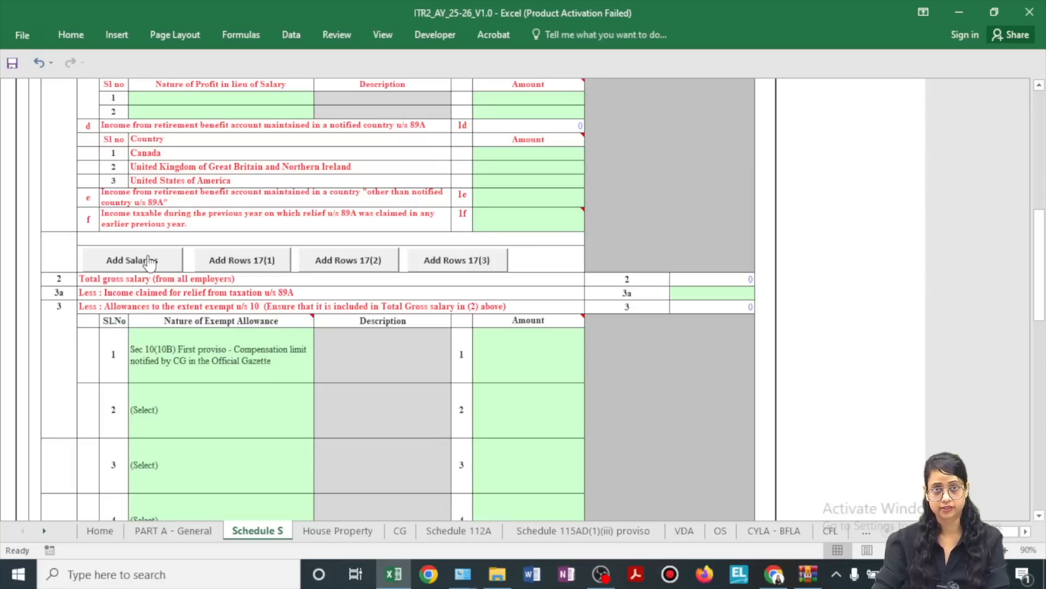
scroll(470, 292, down, 5)
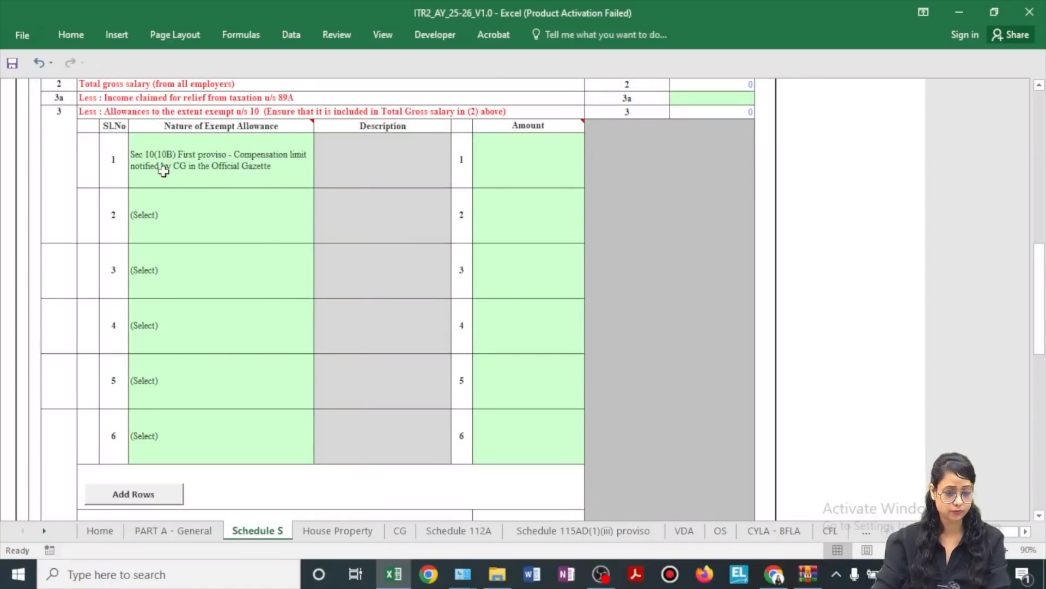
click(229, 170)
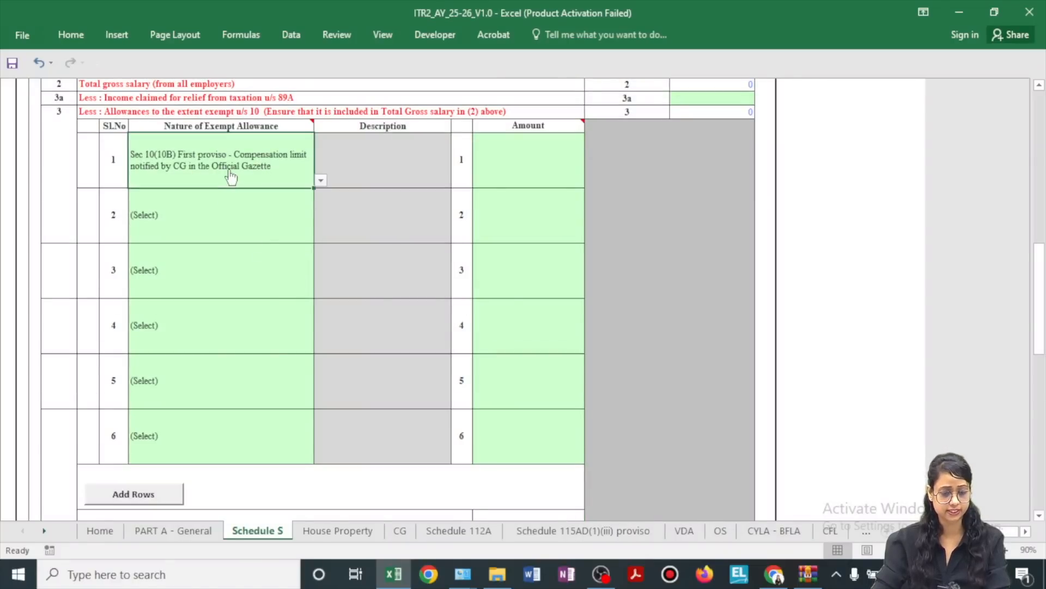
click(320, 184)
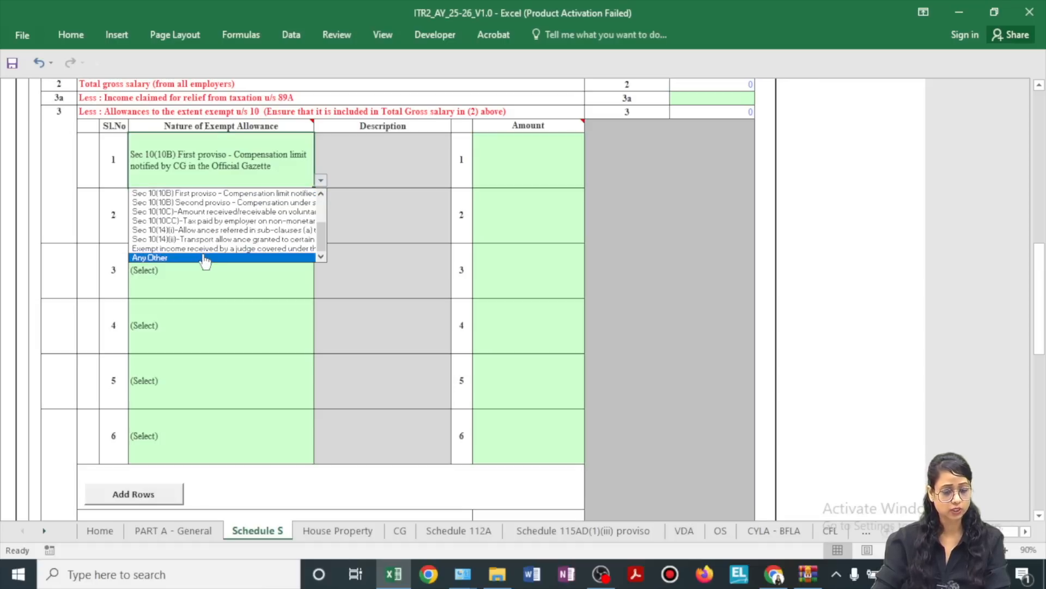
scroll(327, 207, up, 2)
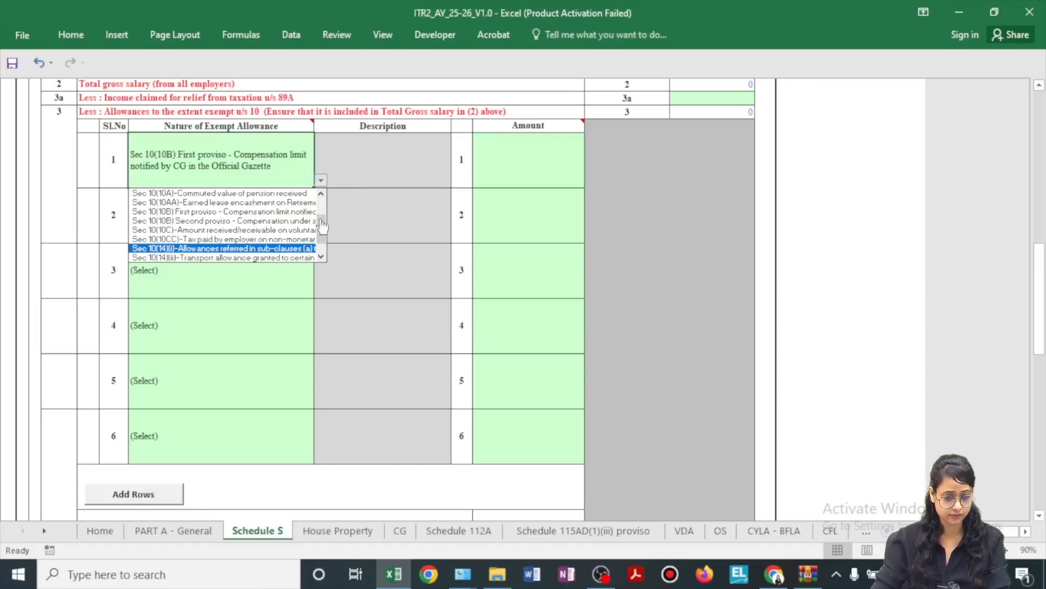
click(199, 193)
click(299, 196)
click(503, 204)
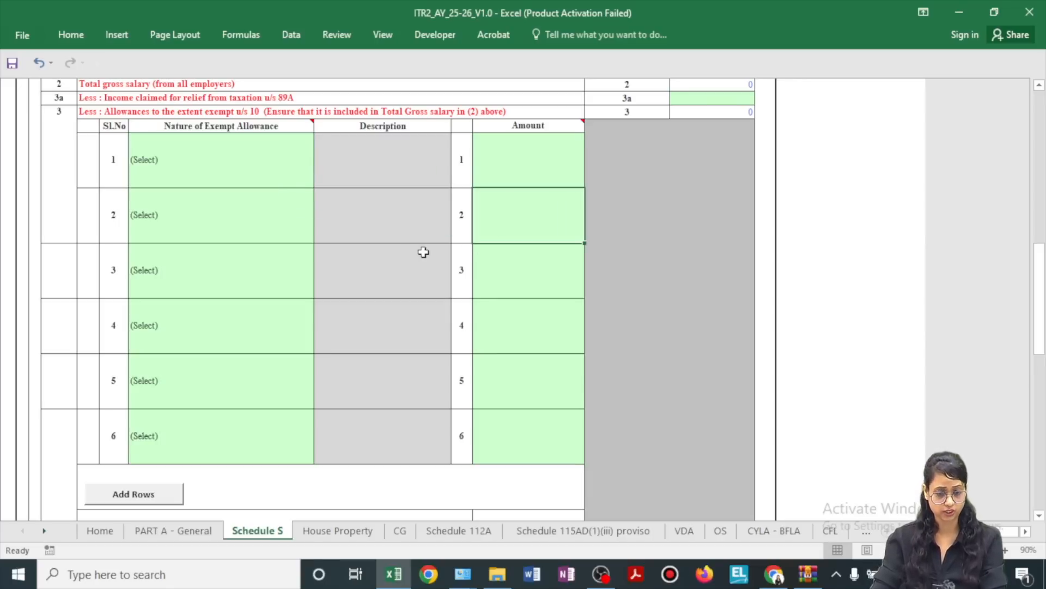
Set the nature of employer for the first employer in Schedule S to OTHERS.
scroll(423, 252, up, 5)
scroll(424, 259, down, 3)
scroll(425, 262, up, 10)
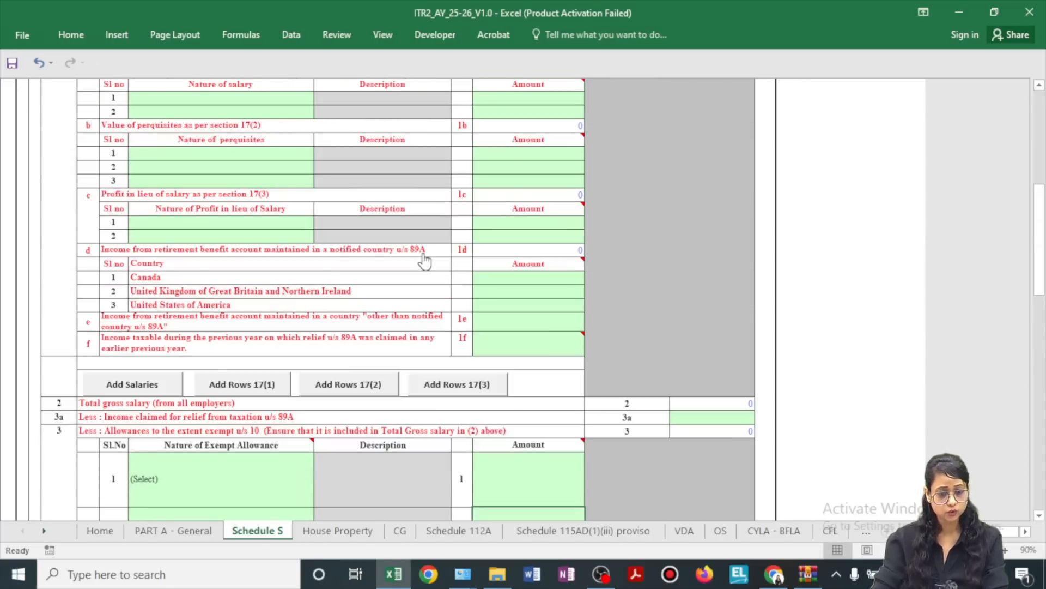
click(208, 131)
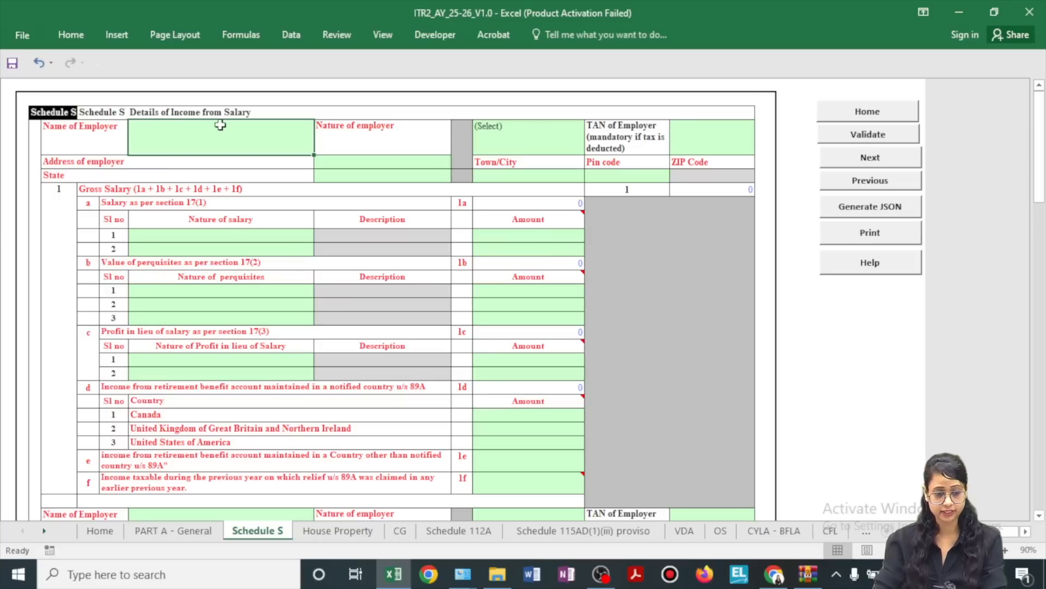
click(554, 146)
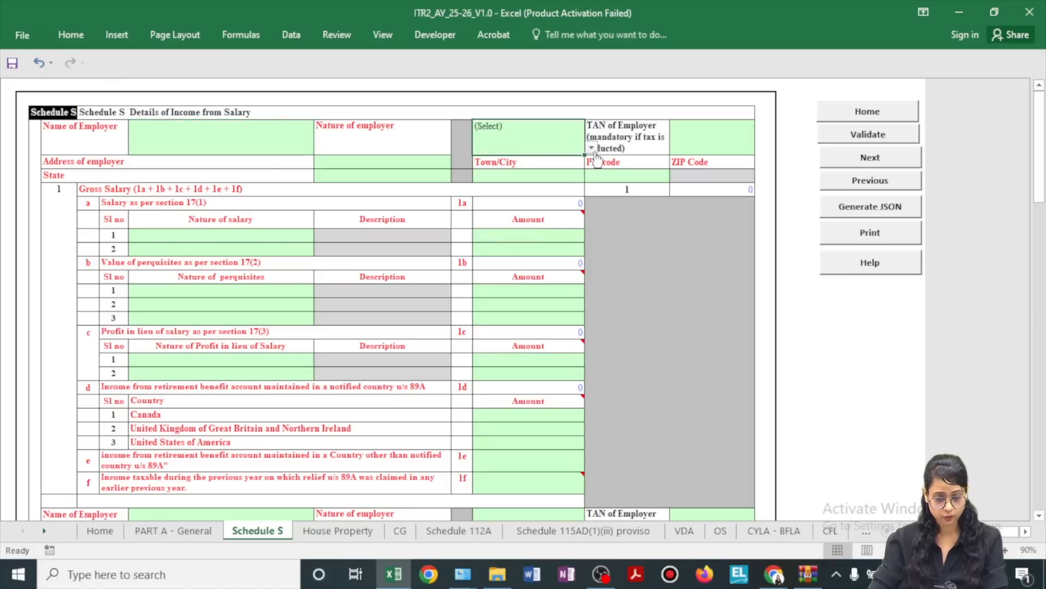
click(592, 148)
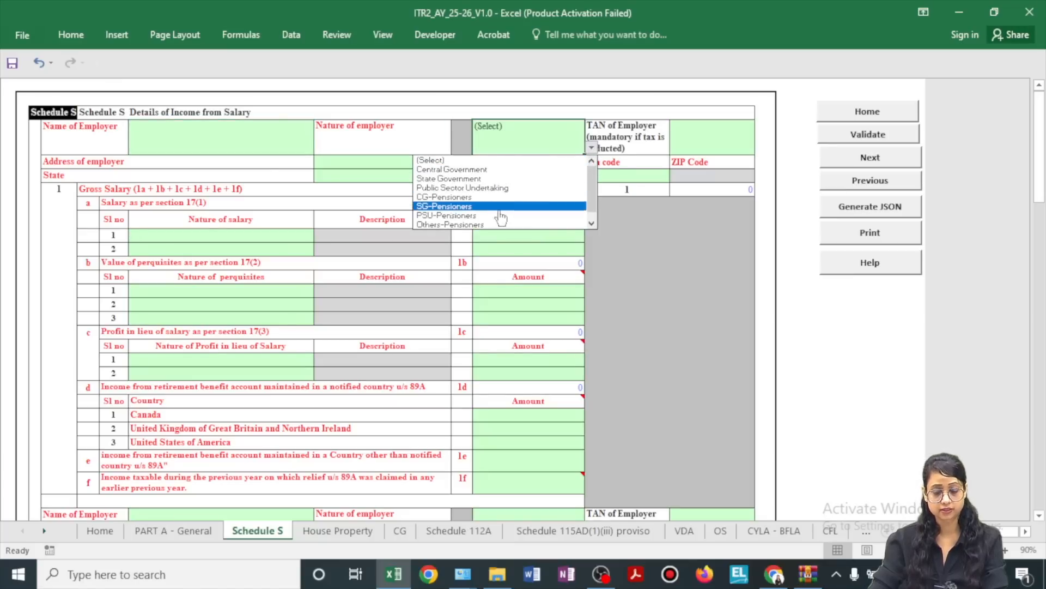
click(480, 225)
click(592, 148)
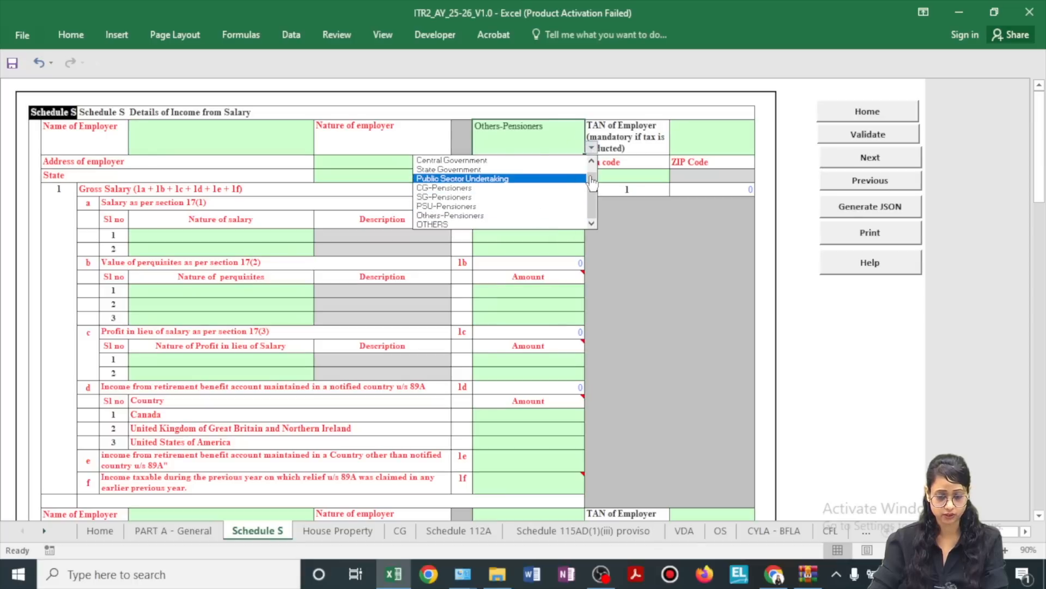
click(479, 225)
Switch to Chrome and locate the e-File and AIS sections of the income tax portal to look up the employer's TAN.
click(673, 148)
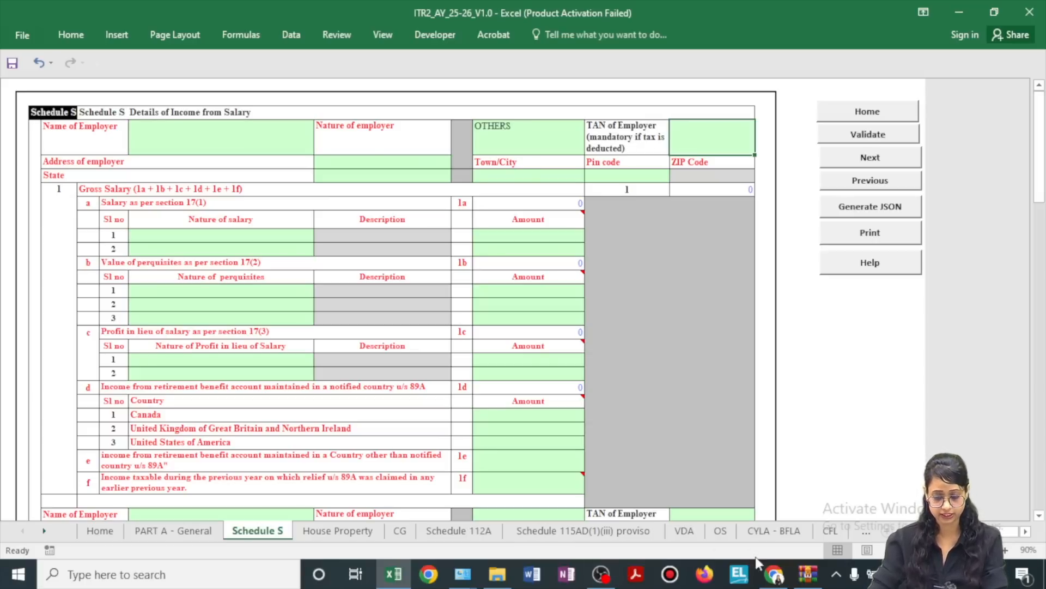
click(774, 573)
click(475, 17)
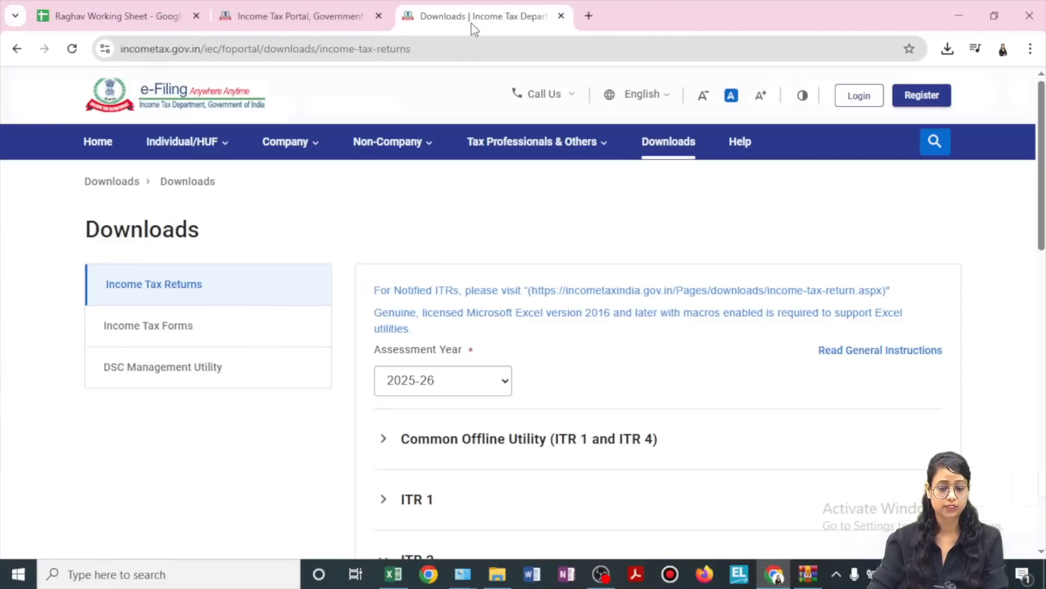
key(ctrl+shift+Tab)
mouse_move(184, 158)
mouse_move(331, 187)
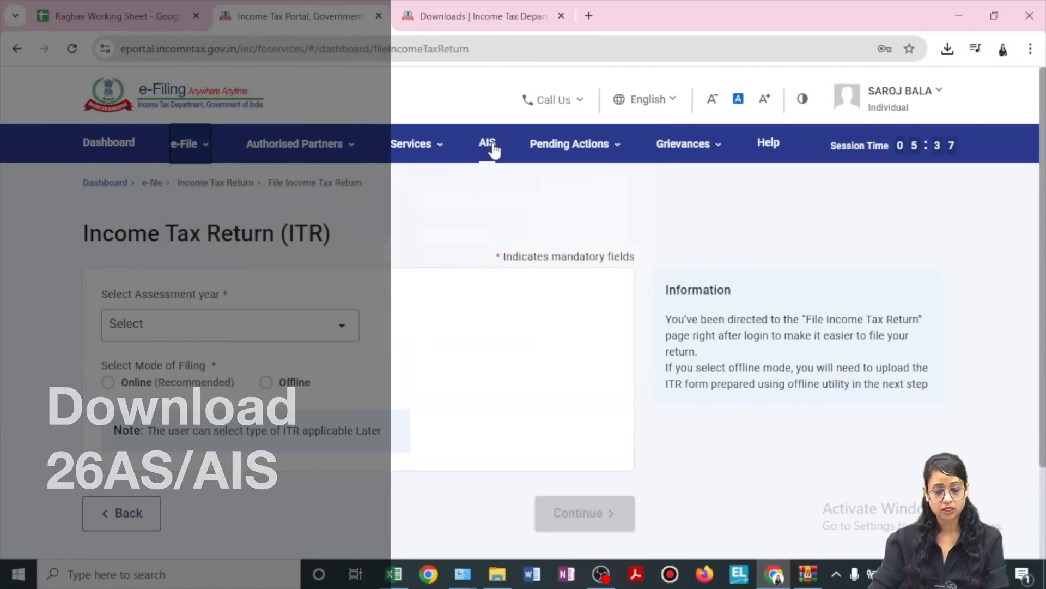
scroll(351, 303, down, 2)
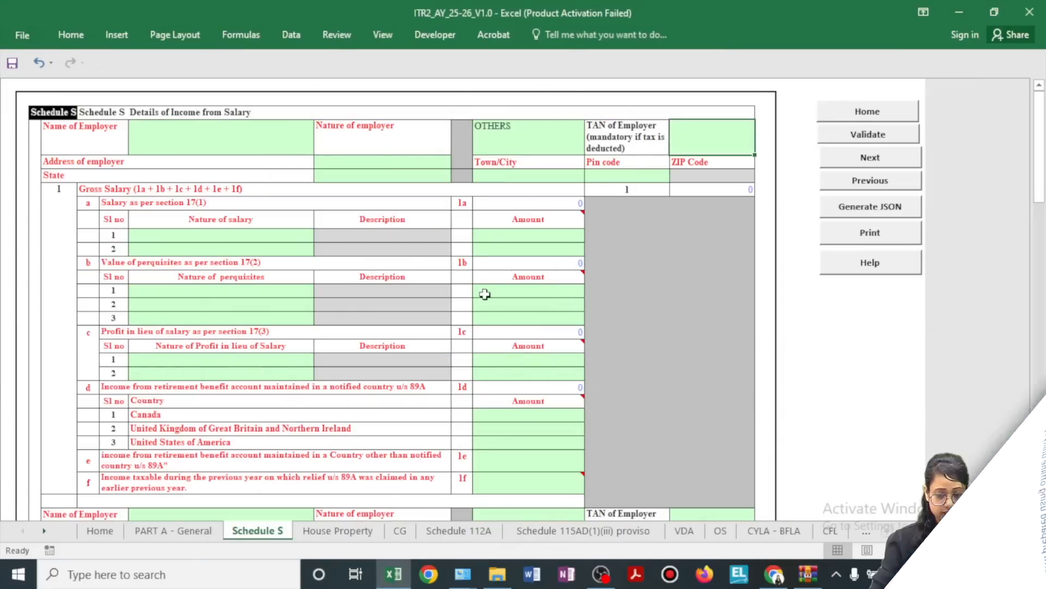
Set the nature of salary in row 1 of the first employer's section 17(1) table to Basic Salary.
click(380, 175)
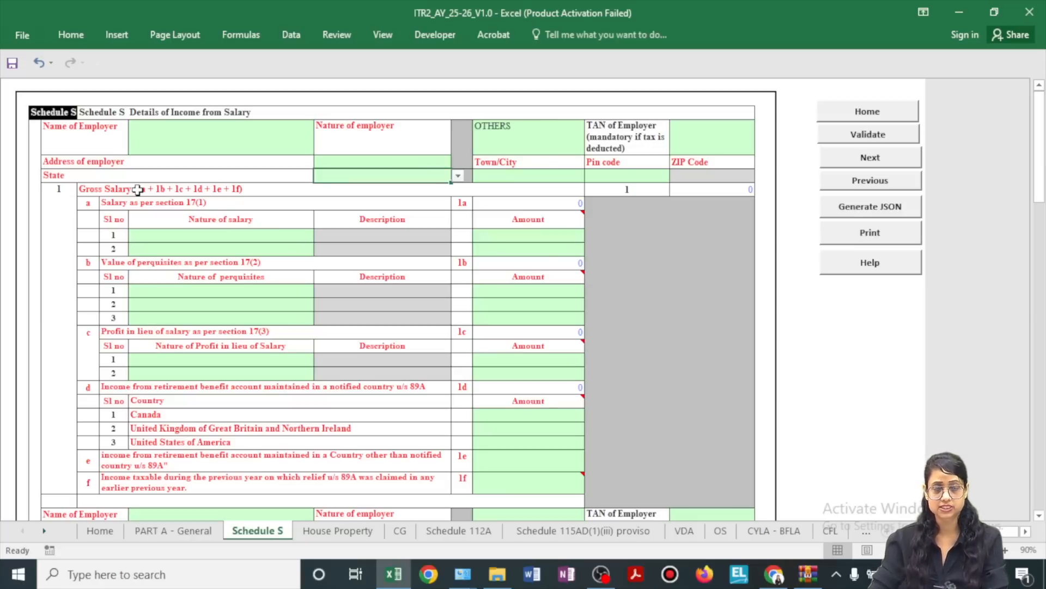
click(210, 236)
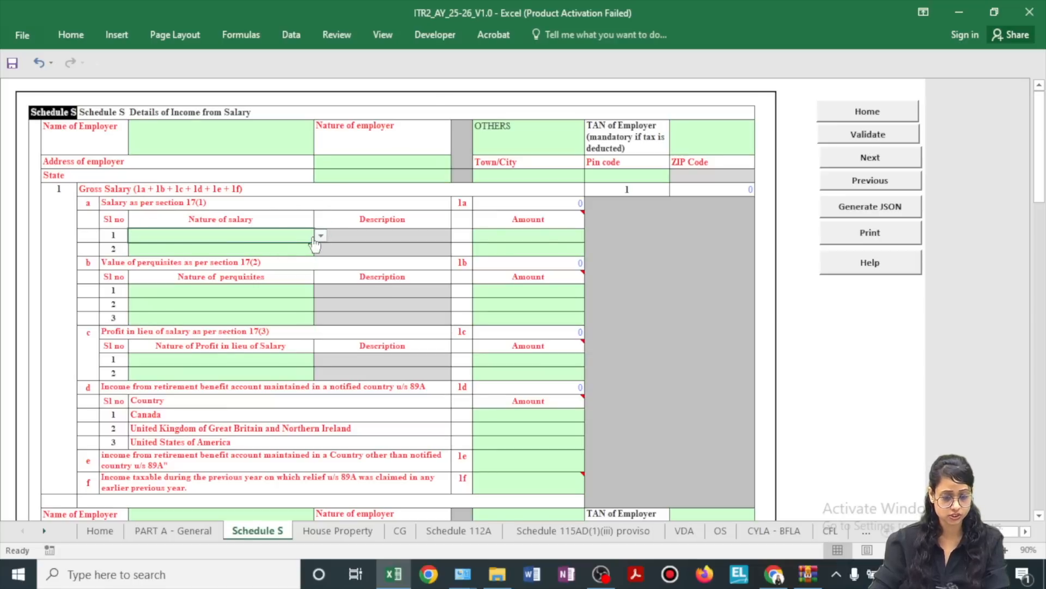
click(321, 236)
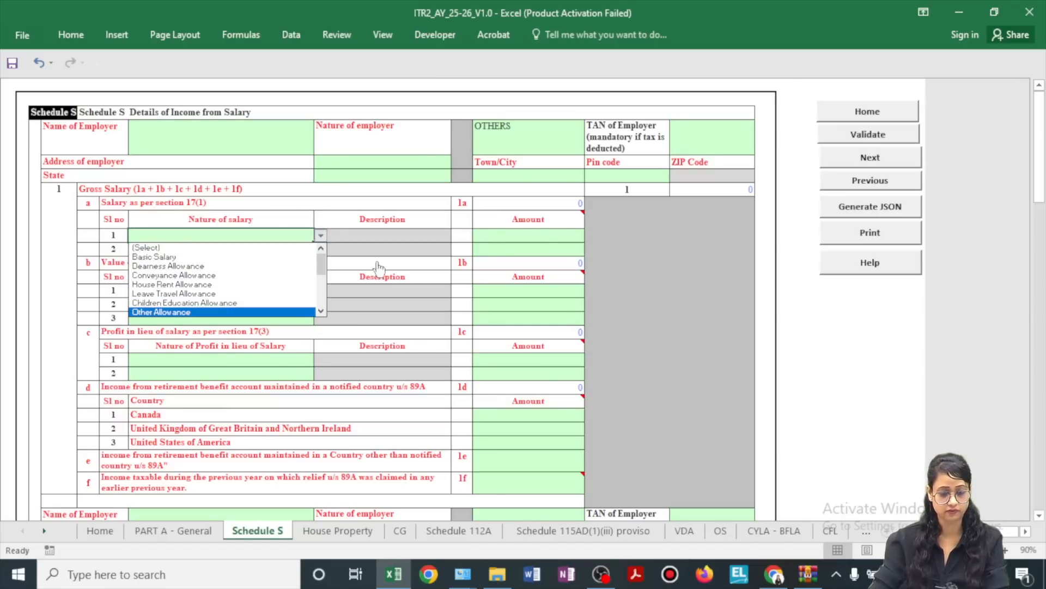
click(241, 256)
Check the gross salary received in the Google Sheets working sheet in Chrome and enter 9000000 as the Basic Salary amount in Excel.
click(525, 235)
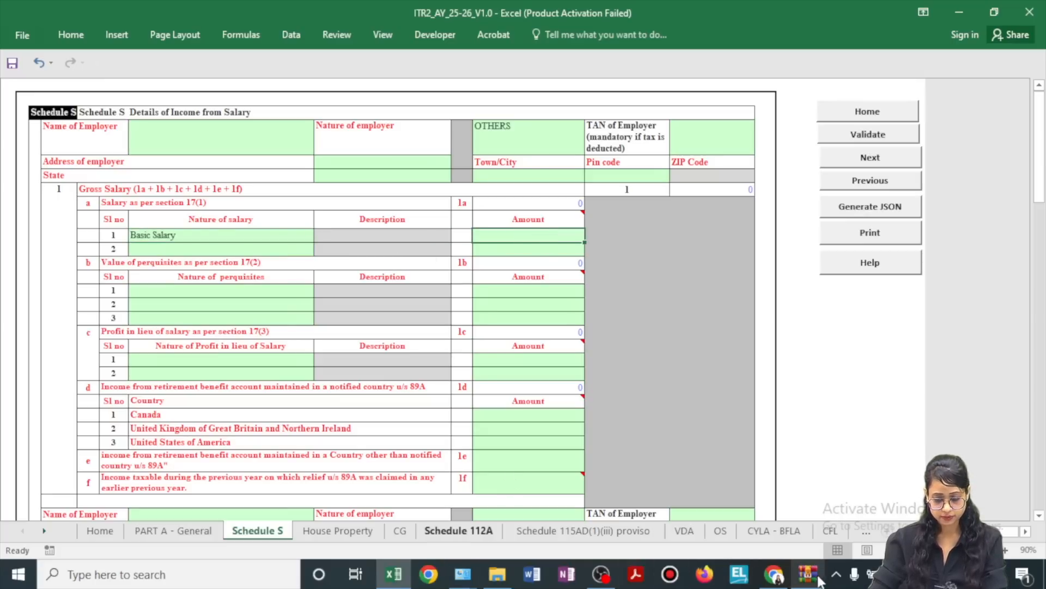
click(772, 579)
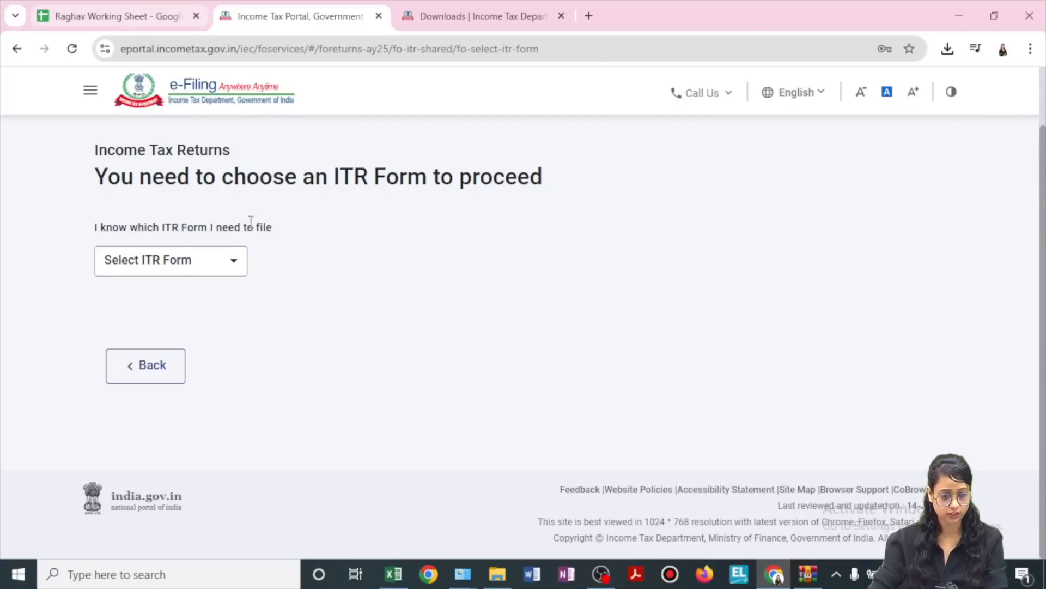
click(65, 10)
click(385, 269)
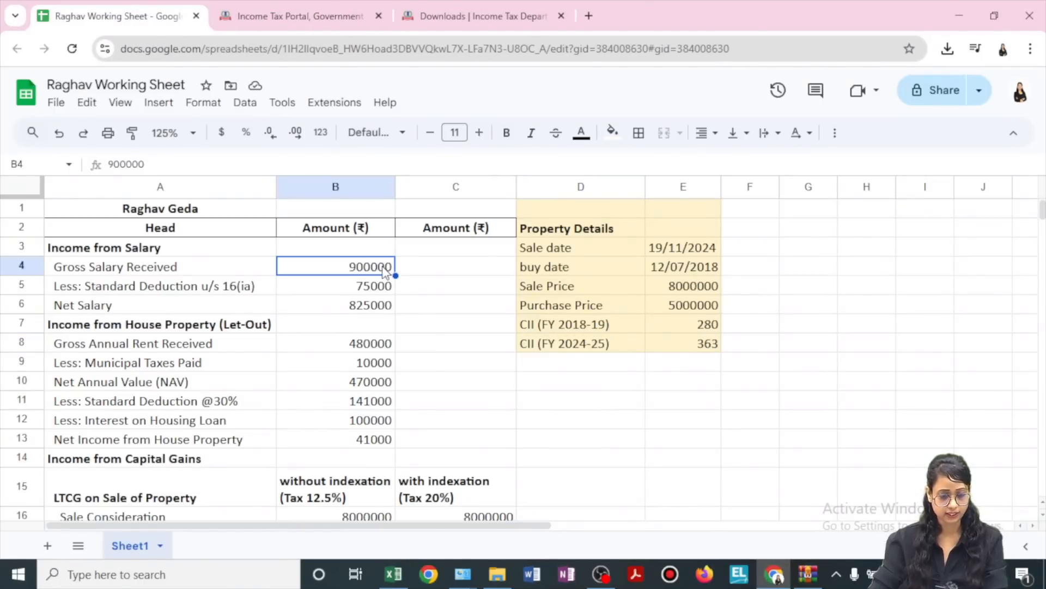
key(alt+Tab)
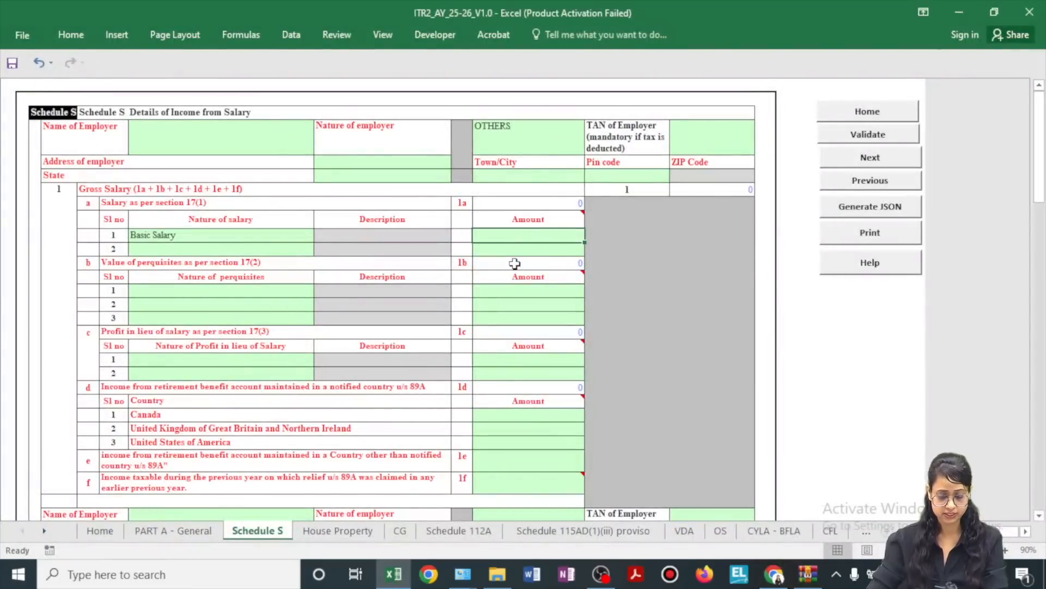
text(900000)
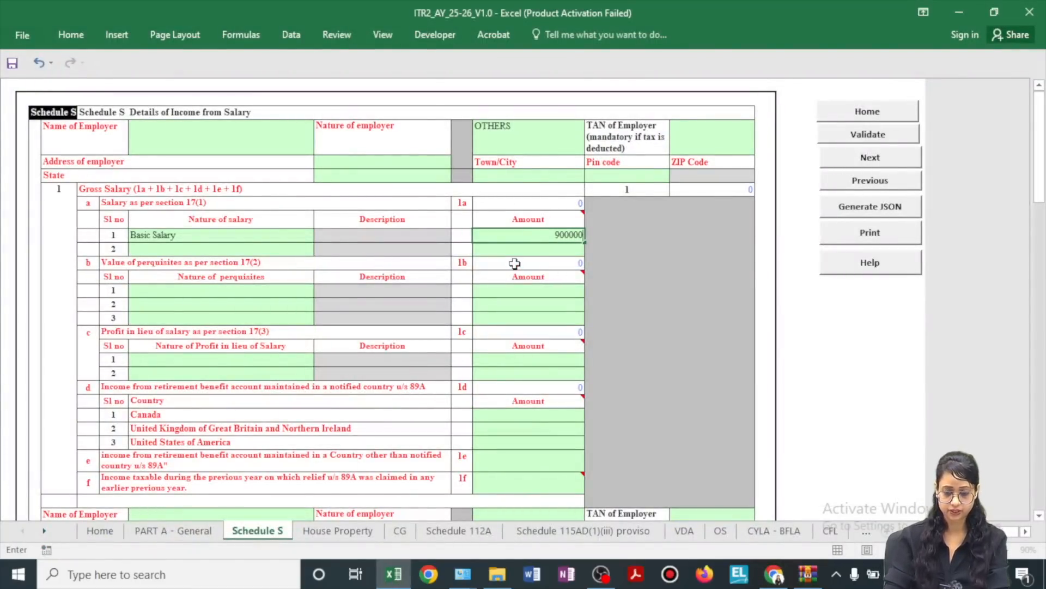
text(0)
click(491, 280)
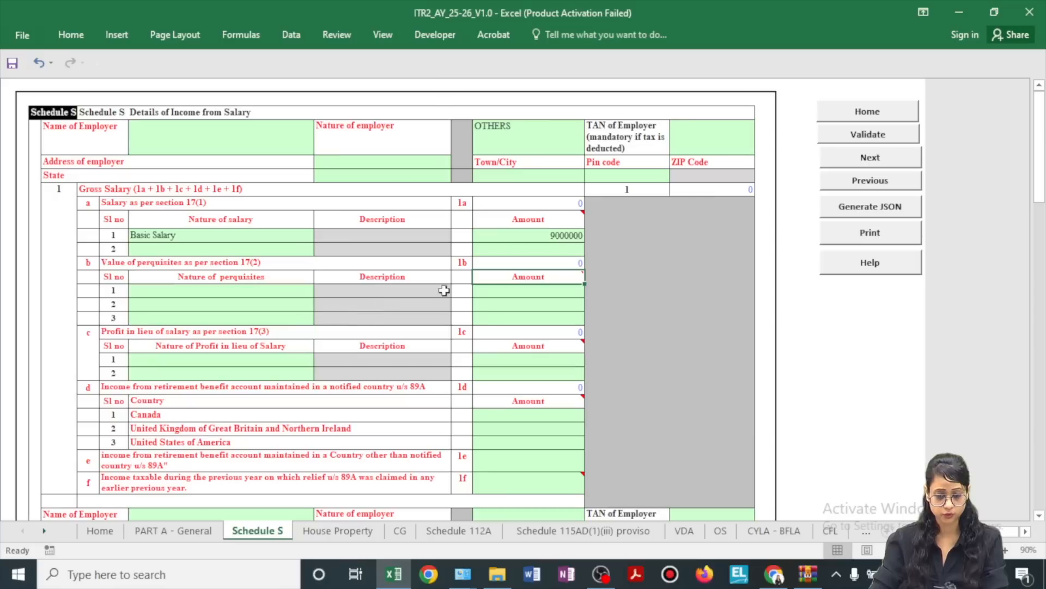
Go through the section 17(1), 17(2) and 17(3) salary heads and add another employer's salary block to Schedule S.
scroll(263, 203, down, 1)
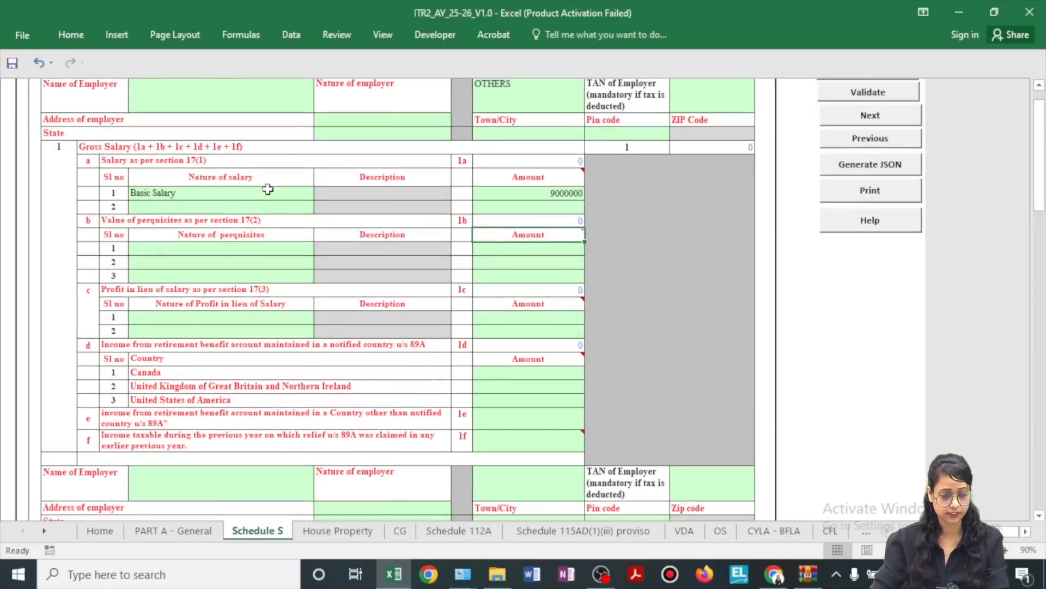
click(248, 161)
click(284, 221)
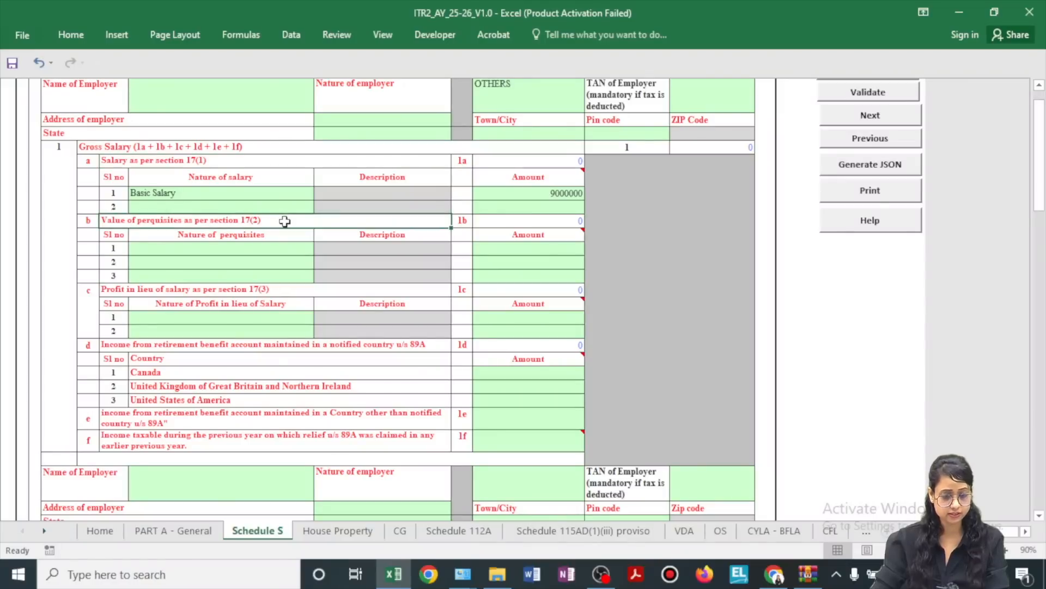
click(284, 292)
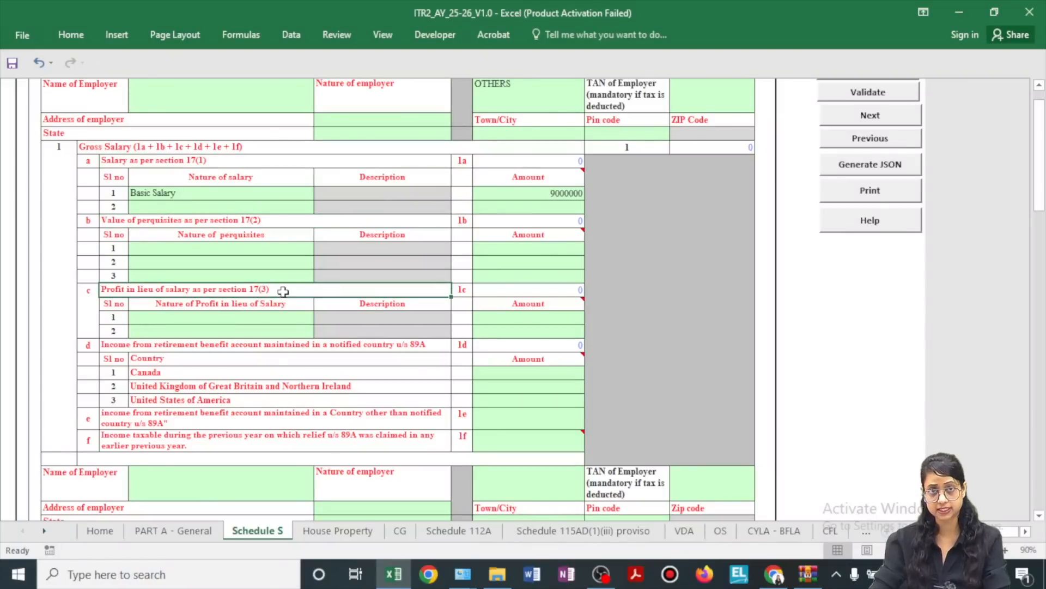
scroll(464, 350, down, 2)
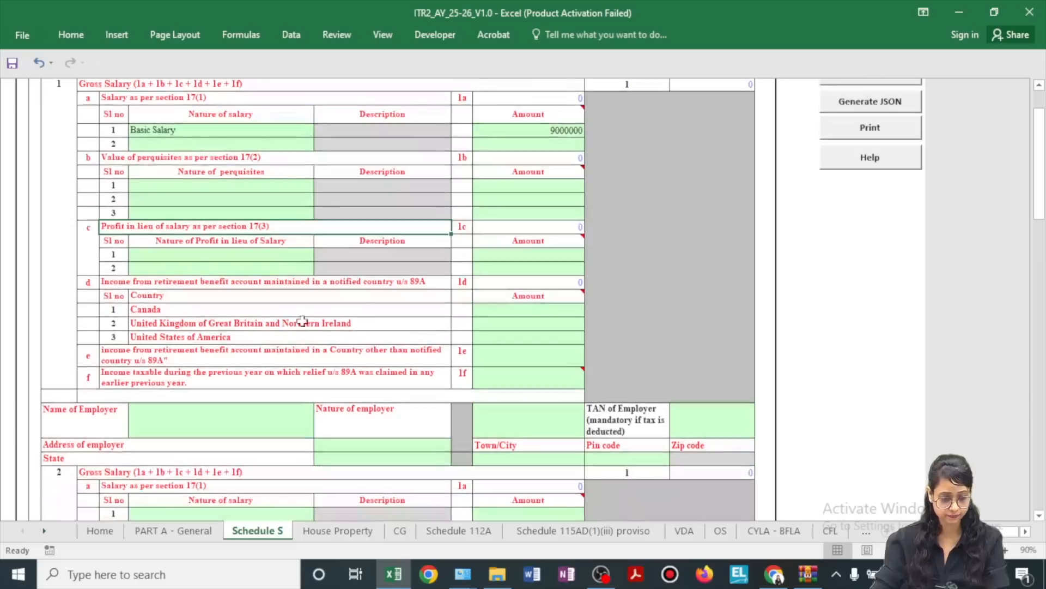
scroll(357, 316, down, 2)
scroll(356, 316, down, 1)
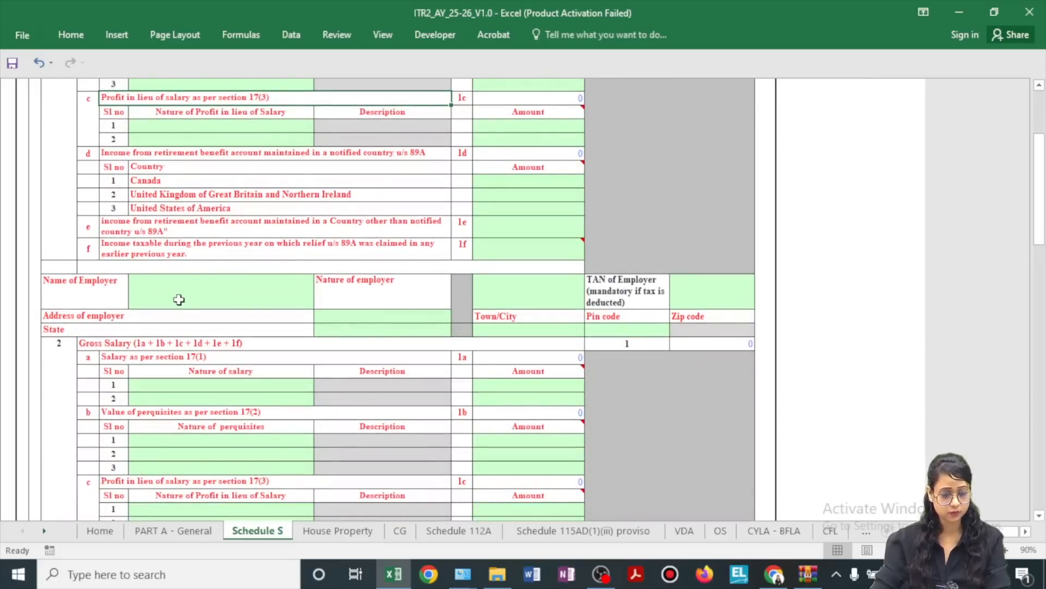
scroll(553, 318, down, 8)
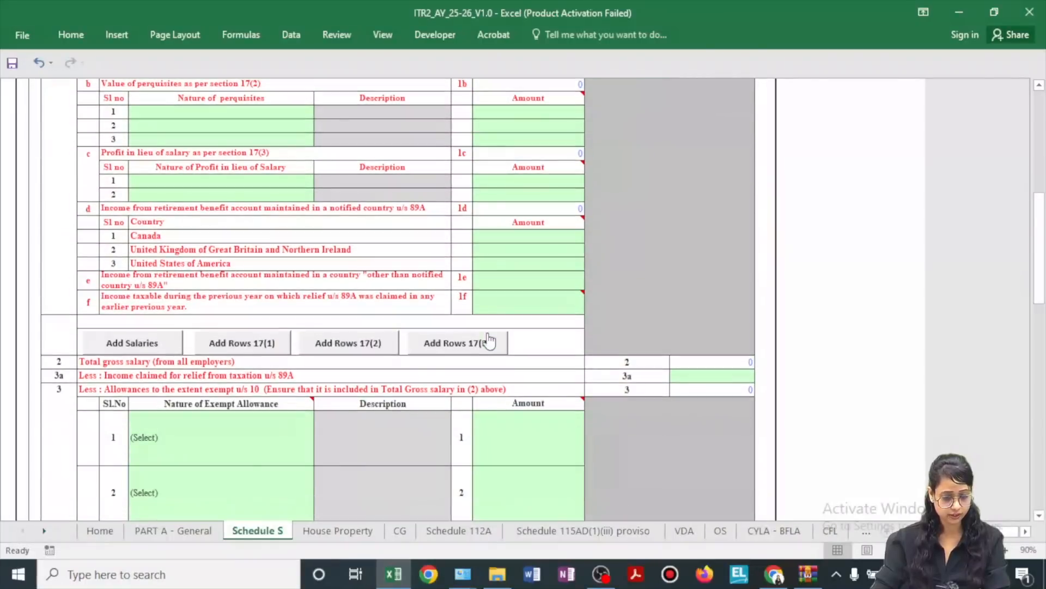
click(145, 342)
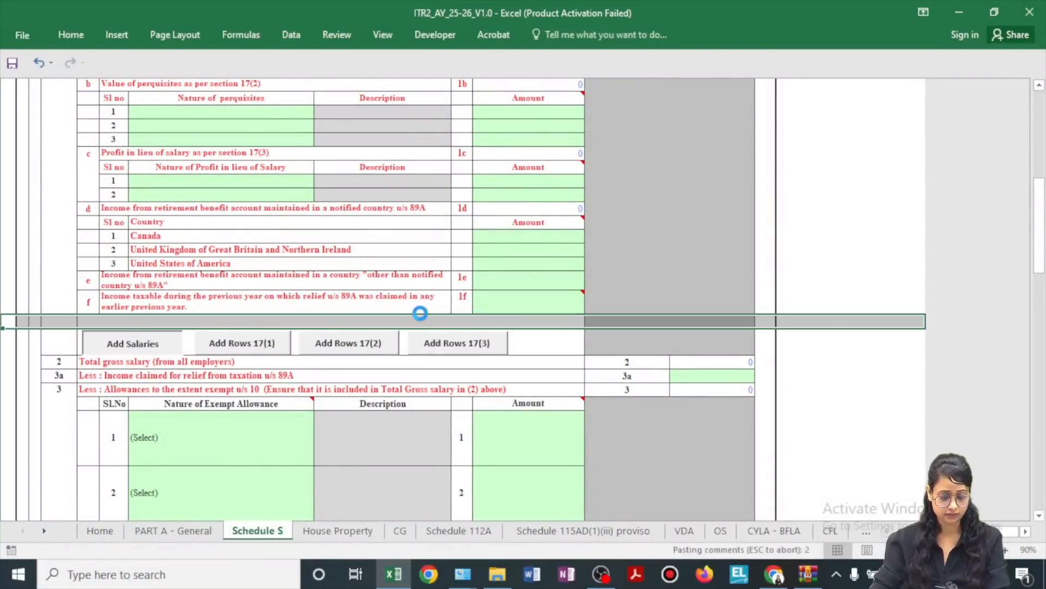
Review Schedule S's net salary, section 16 standard deduction and the salary blocks for each employer.
scroll(423, 321, down, 8)
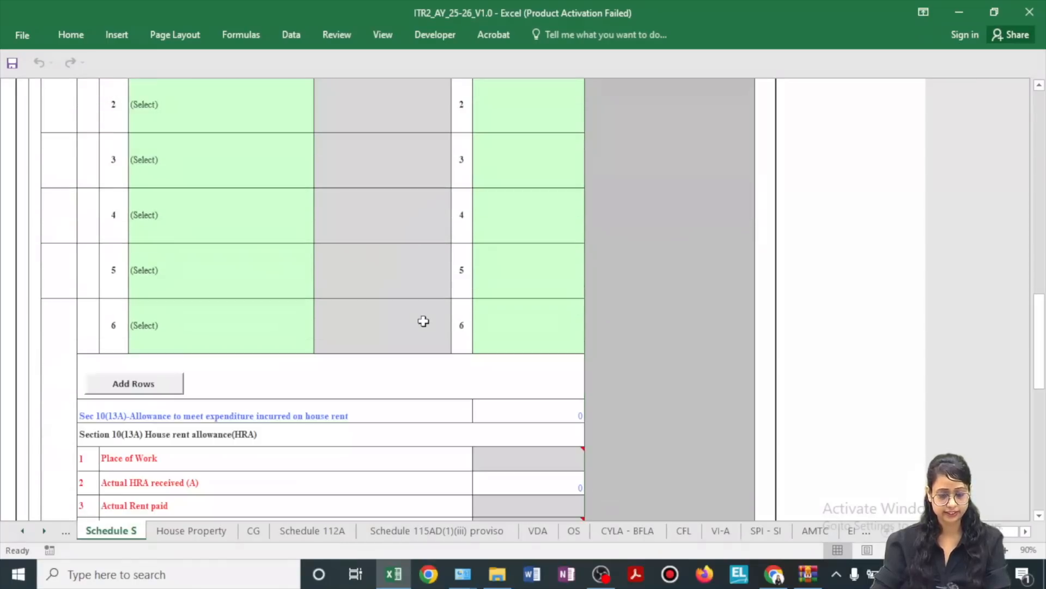
scroll(424, 321, down, 3)
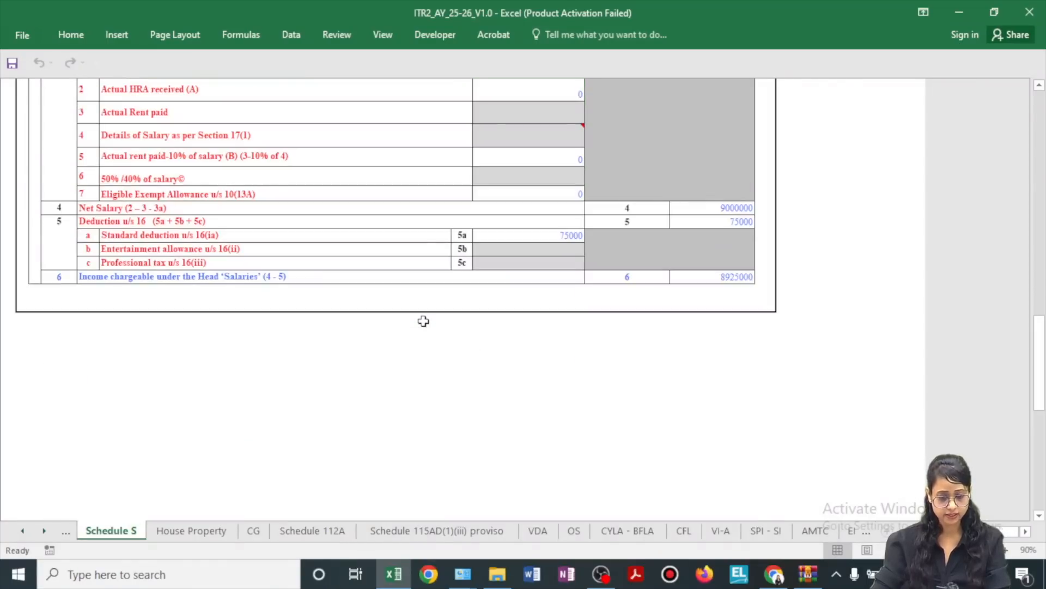
click(510, 234)
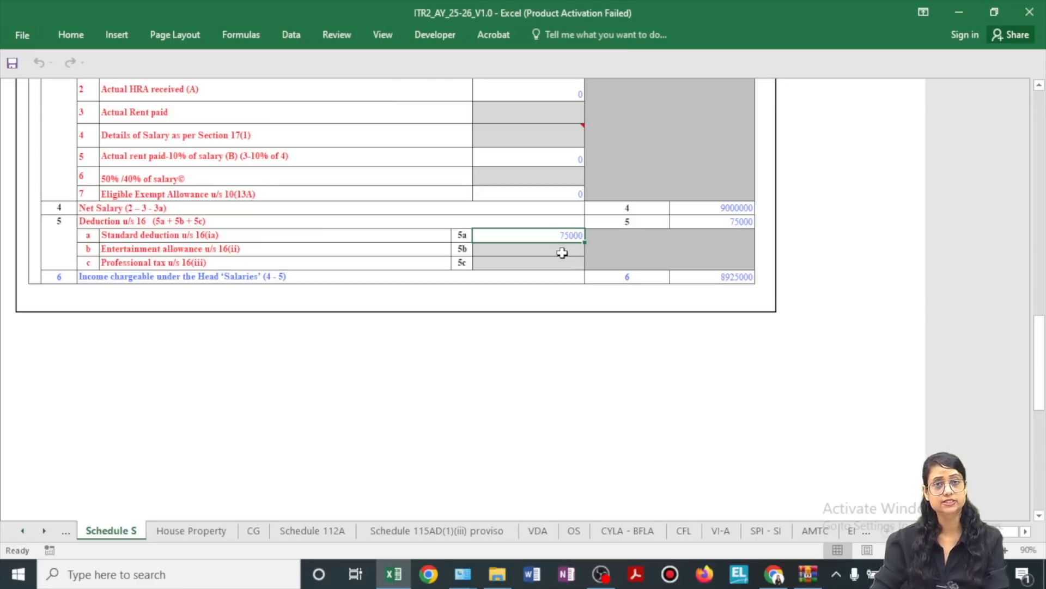
scroll(562, 253, up, 15)
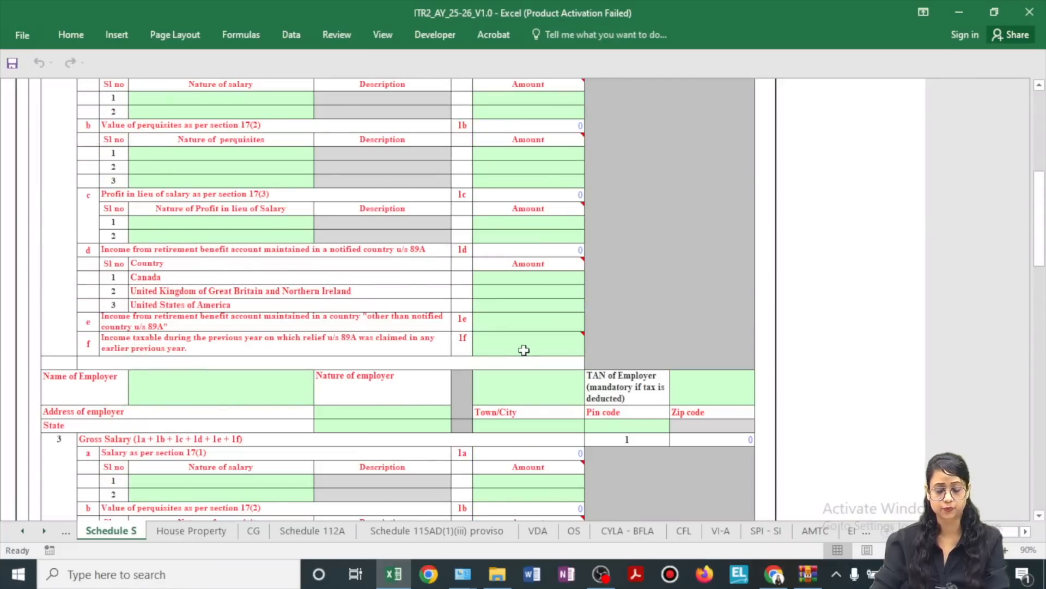
scroll(524, 348, up, 13)
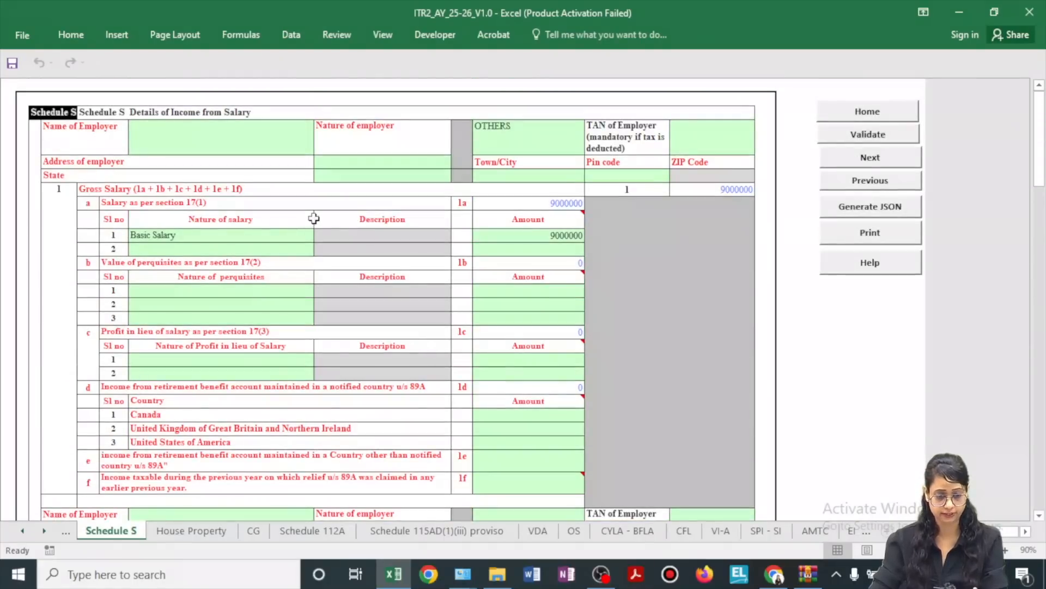
scroll(548, 231, down, 8)
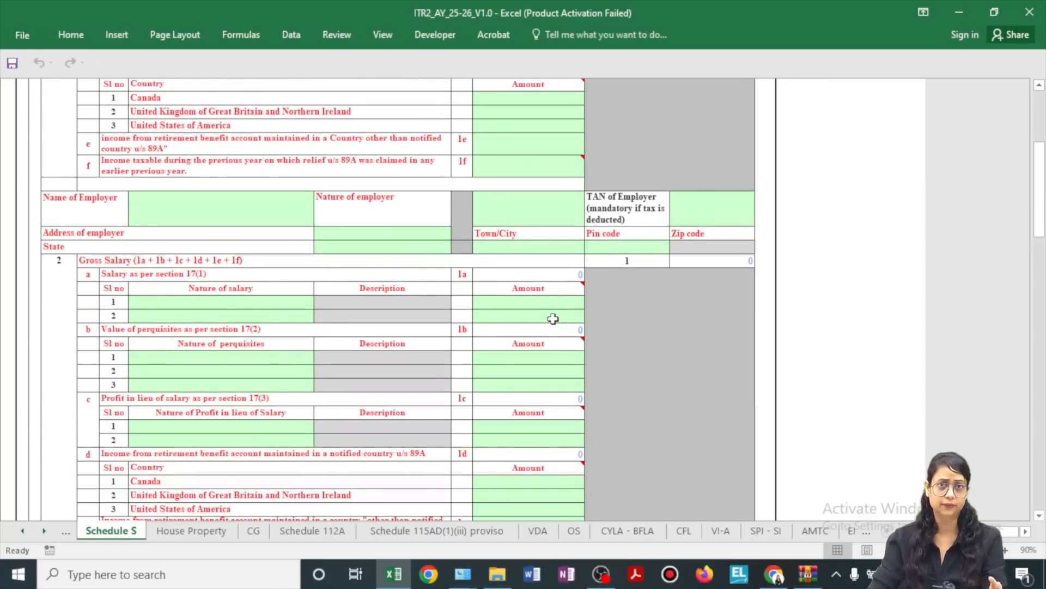
scroll(554, 315, down, 9)
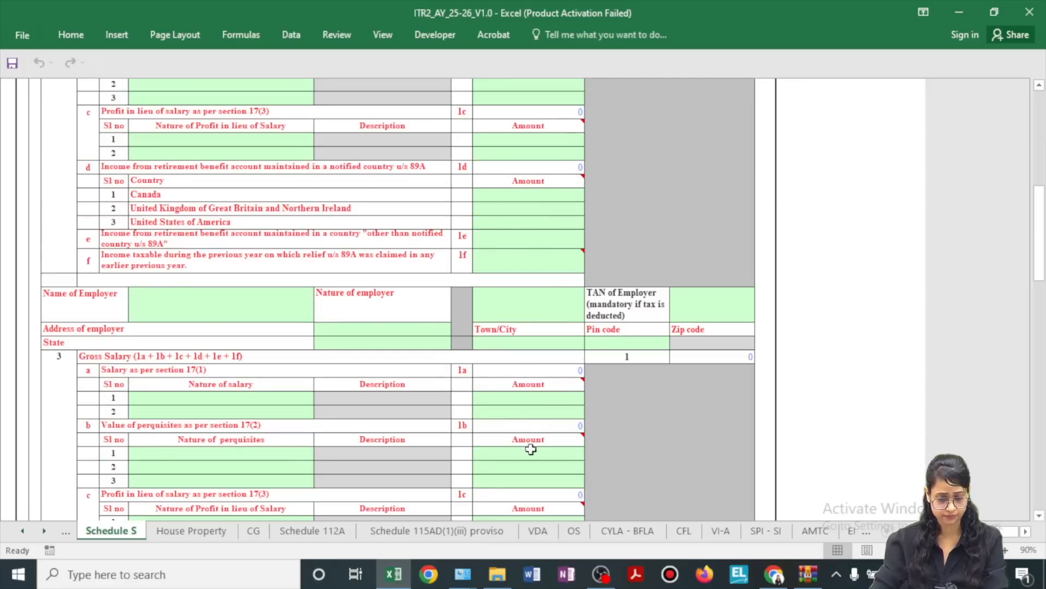
scroll(530, 424, up, 20)
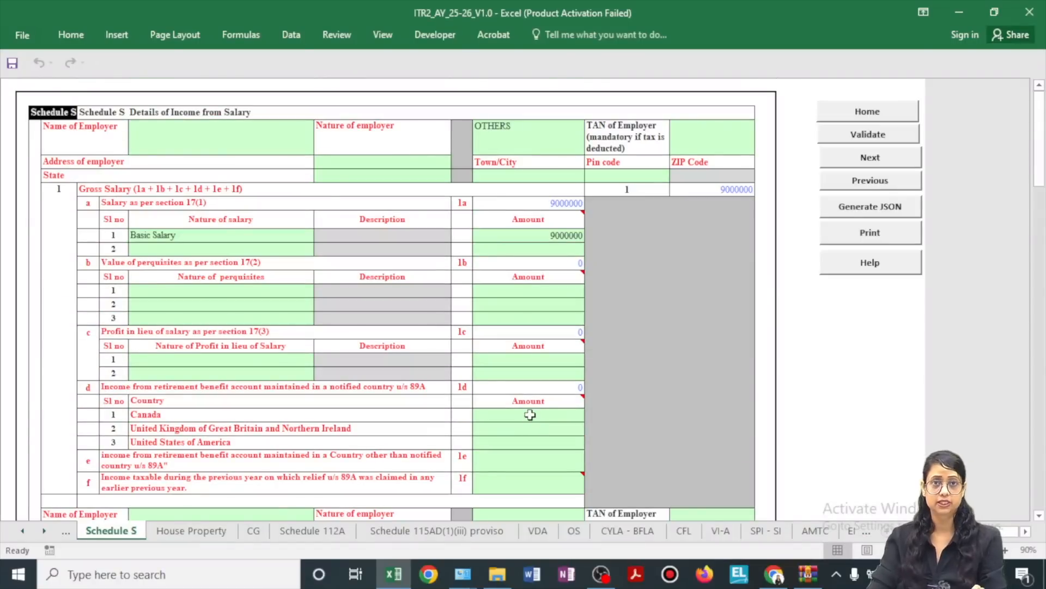
Open the House Property schedule at 100% zoom and set the owner of the first property to Self.
key(ctrl+Page_Down)
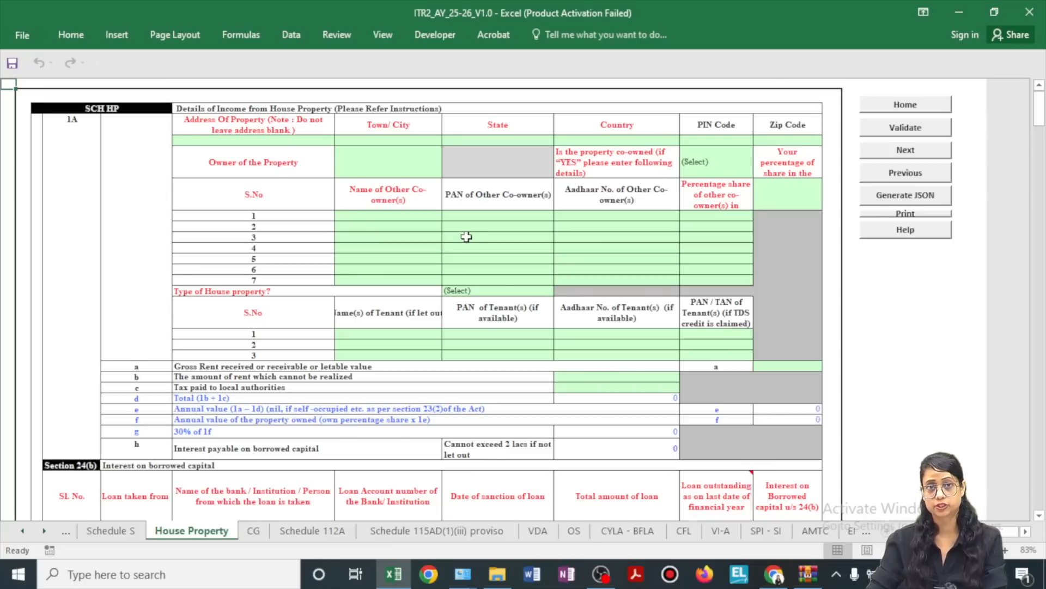
scroll(273, 212, down, 3)
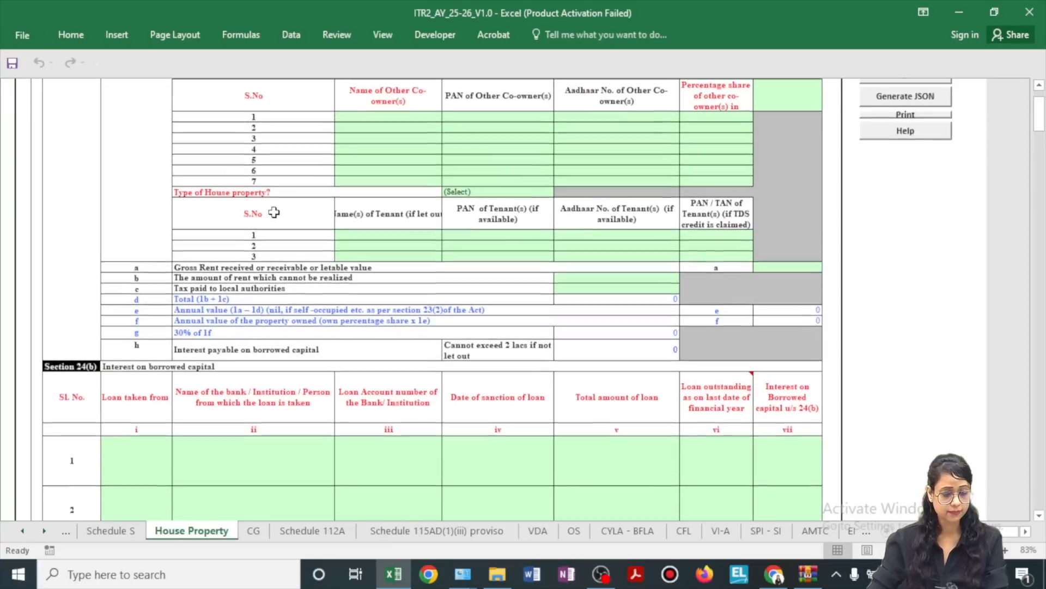
scroll(329, 415, up, 3)
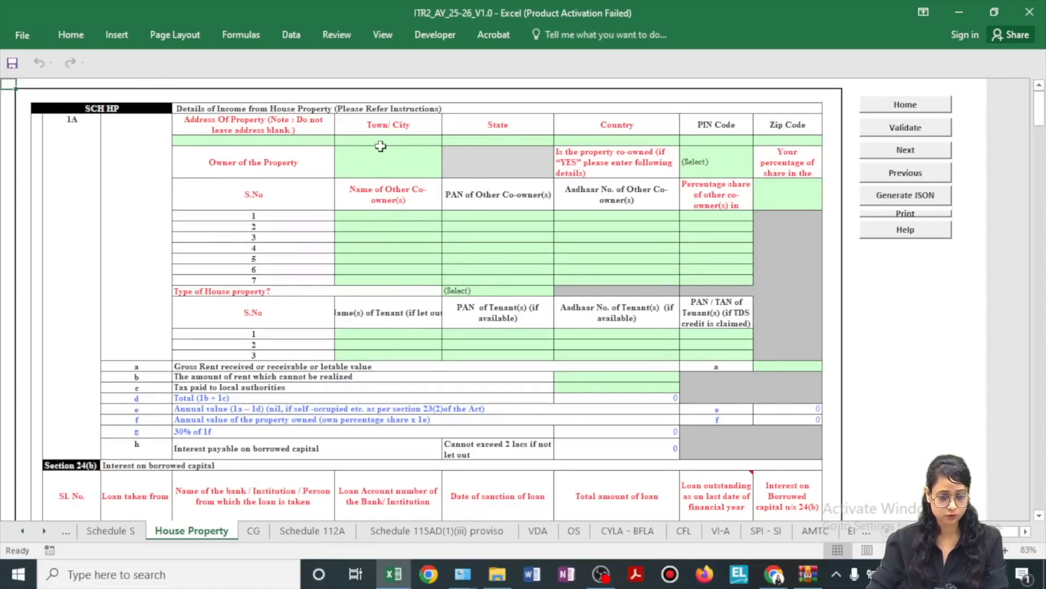
click(241, 140)
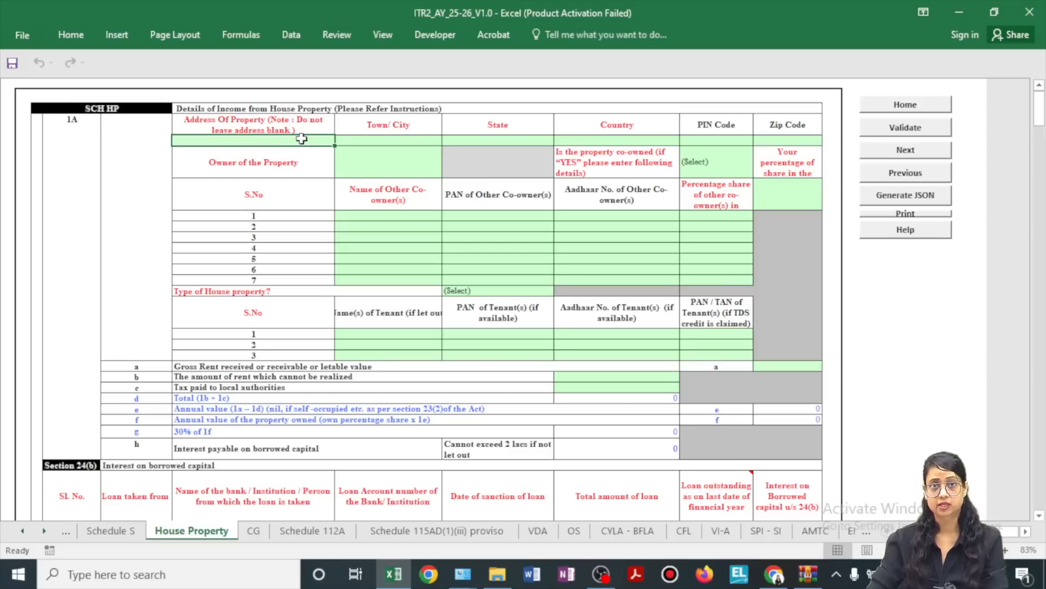
click(1006, 550)
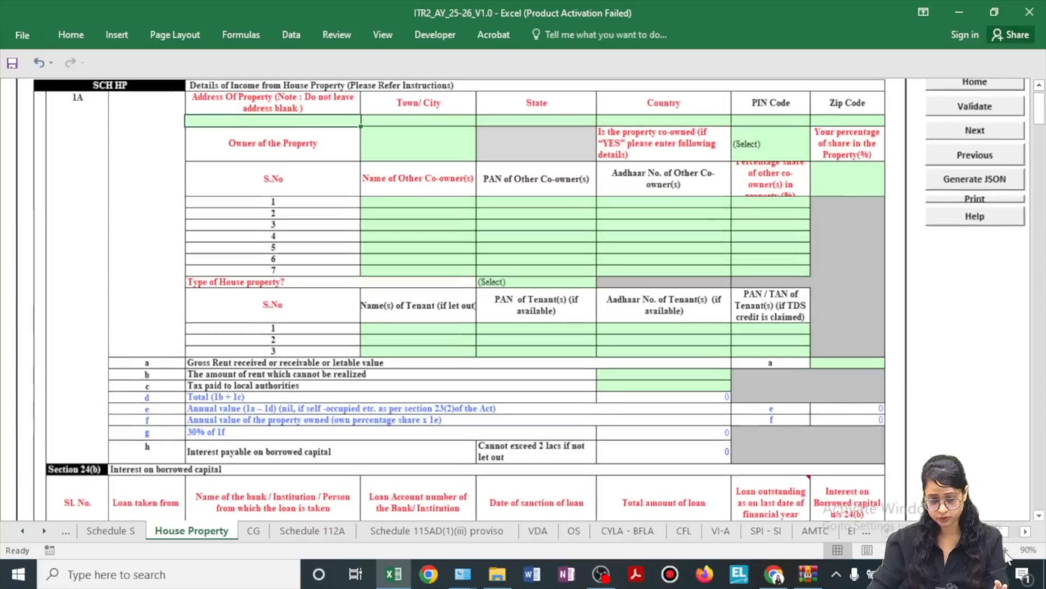
click(1006, 550)
scroll(687, 355, up, 1)
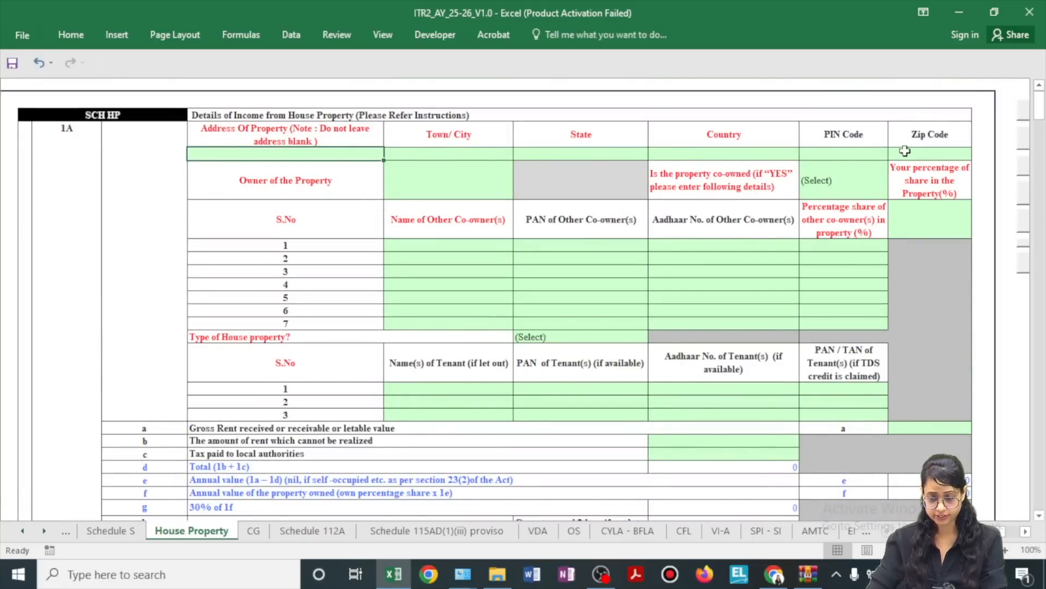
click(494, 190)
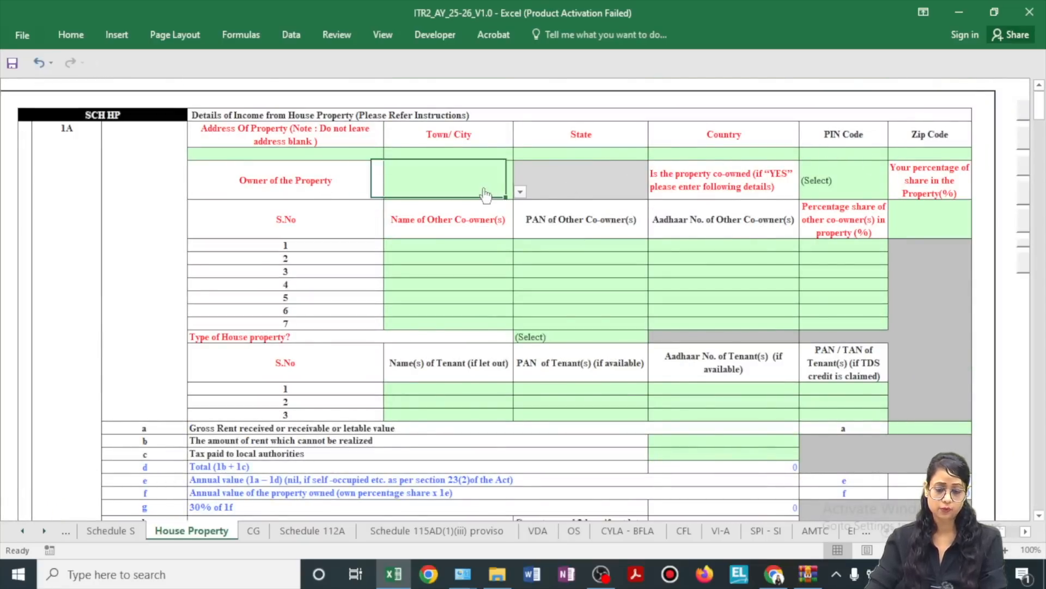
click(520, 191)
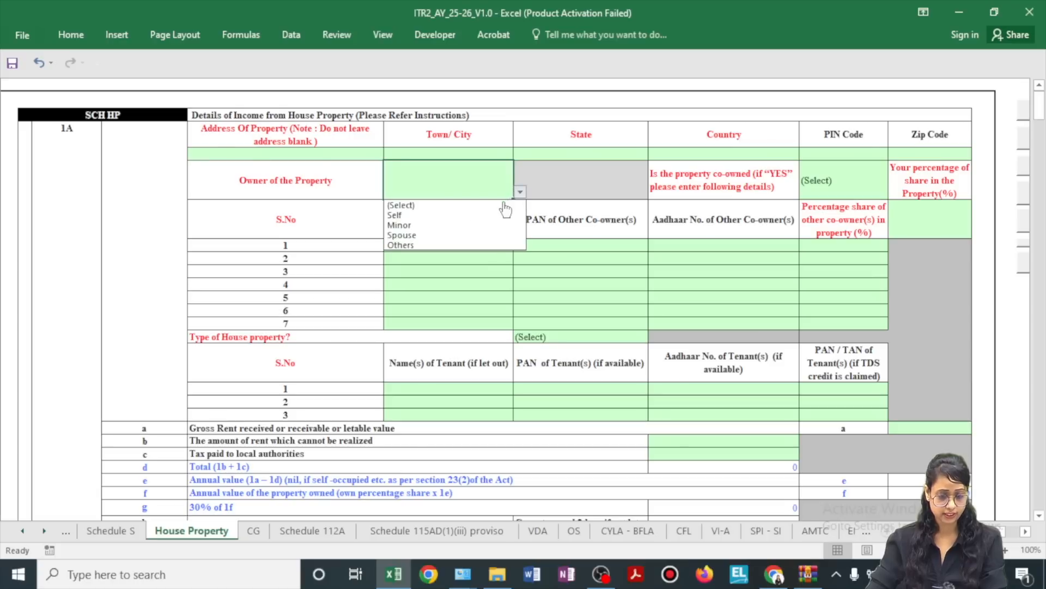
click(436, 215)
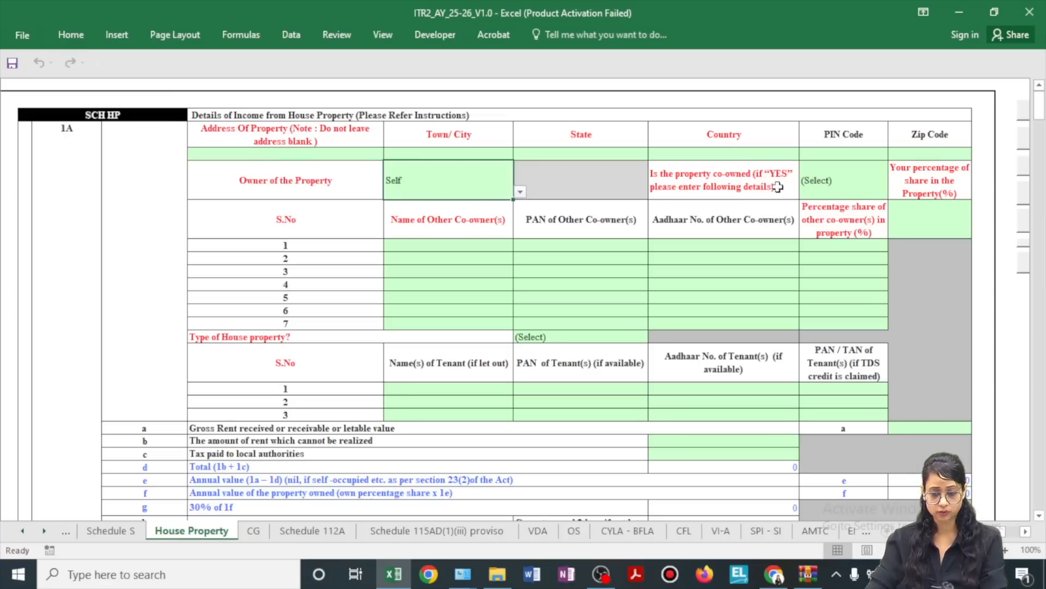
Answer No to whether the first house property is co-owned.
click(872, 187)
click(895, 192)
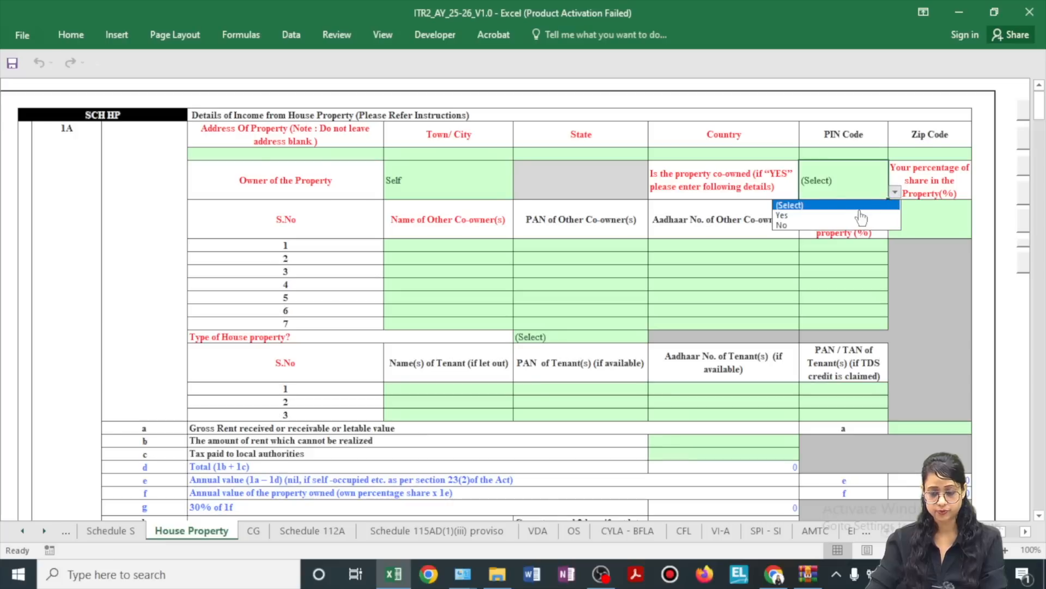
click(807, 225)
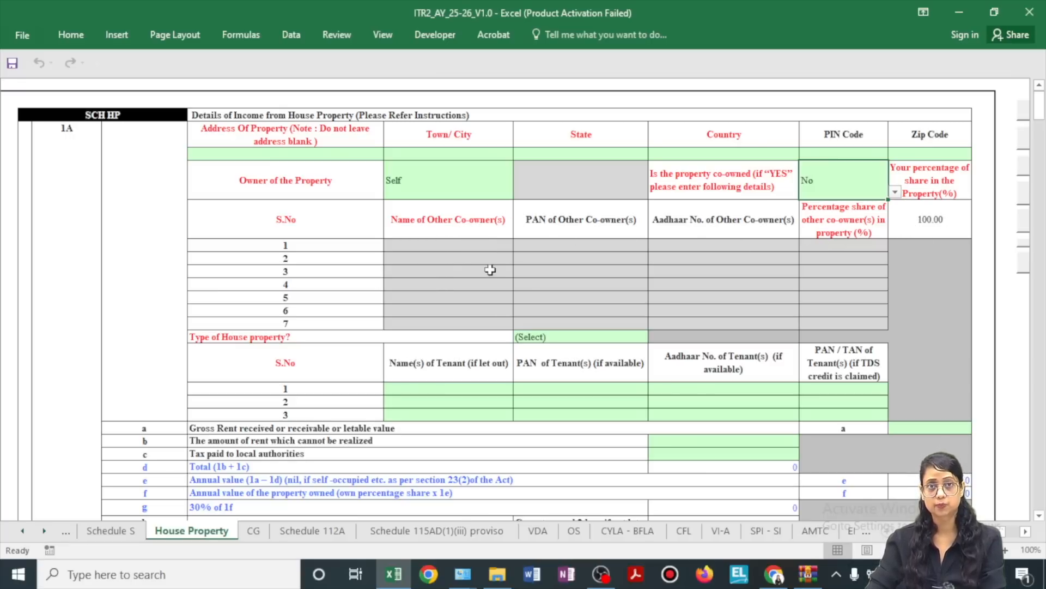
Set the first house property's type to Let Out and go through the first tenant's name, PAN, Aadhaar and PAN/TAN fields.
scroll(800, 245, down, 1)
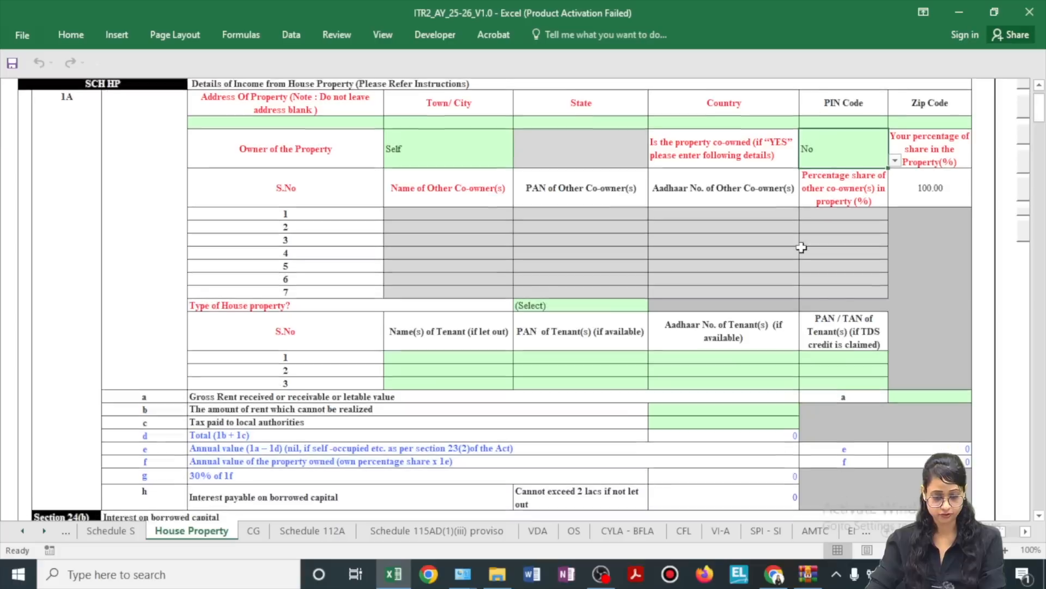
click(580, 296)
click(654, 294)
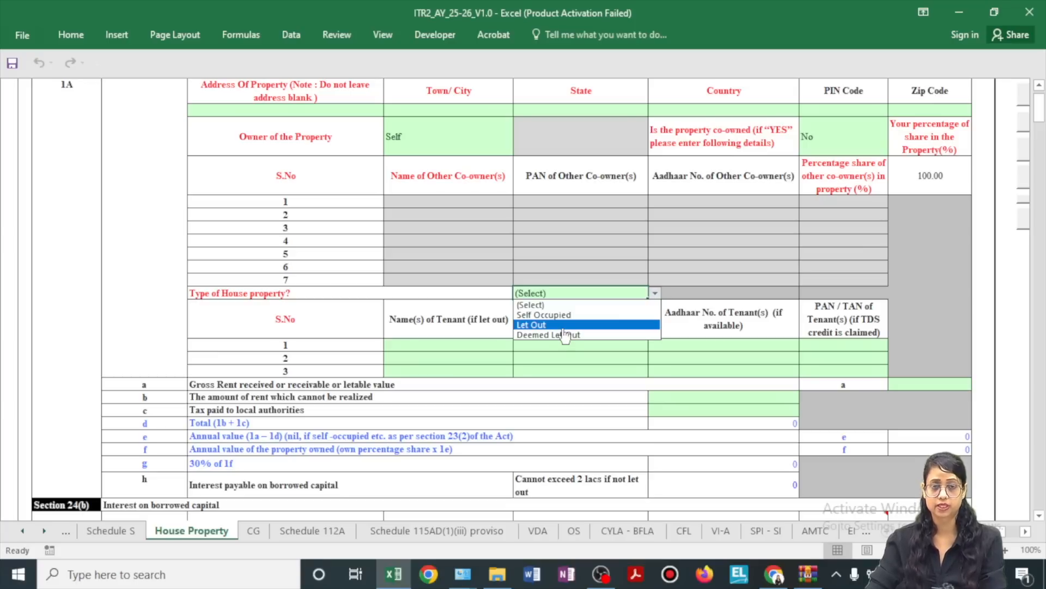
click(540, 325)
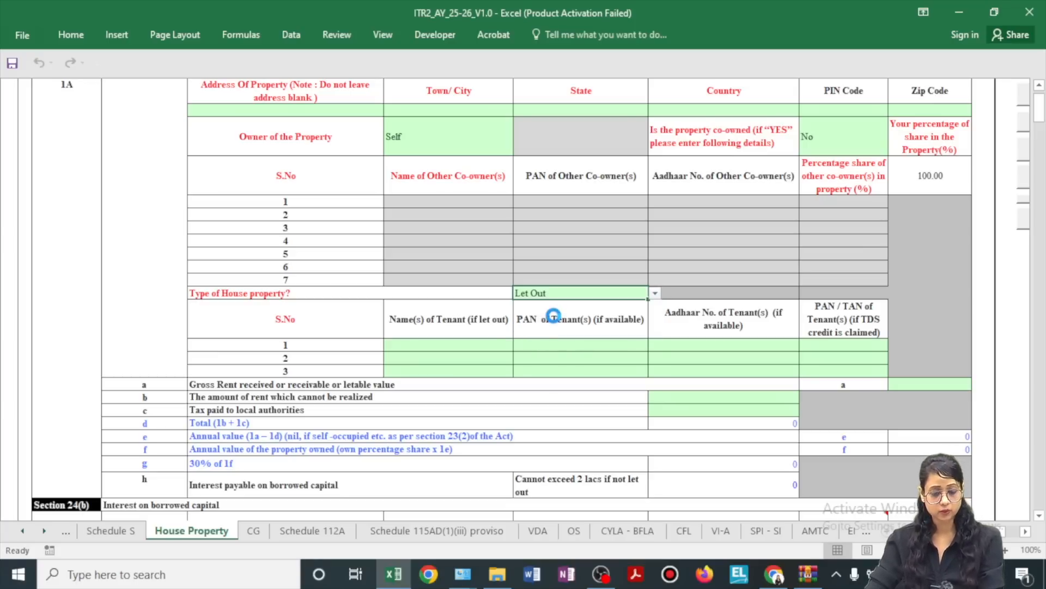
scroll(553, 316, down, 1)
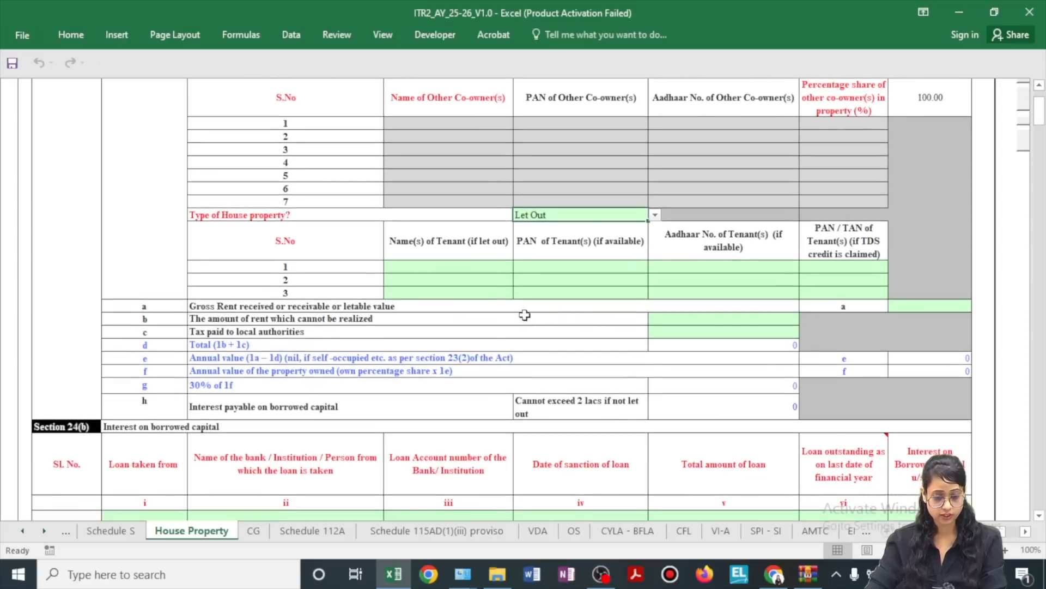
click(427, 270)
click(570, 266)
click(720, 267)
click(825, 269)
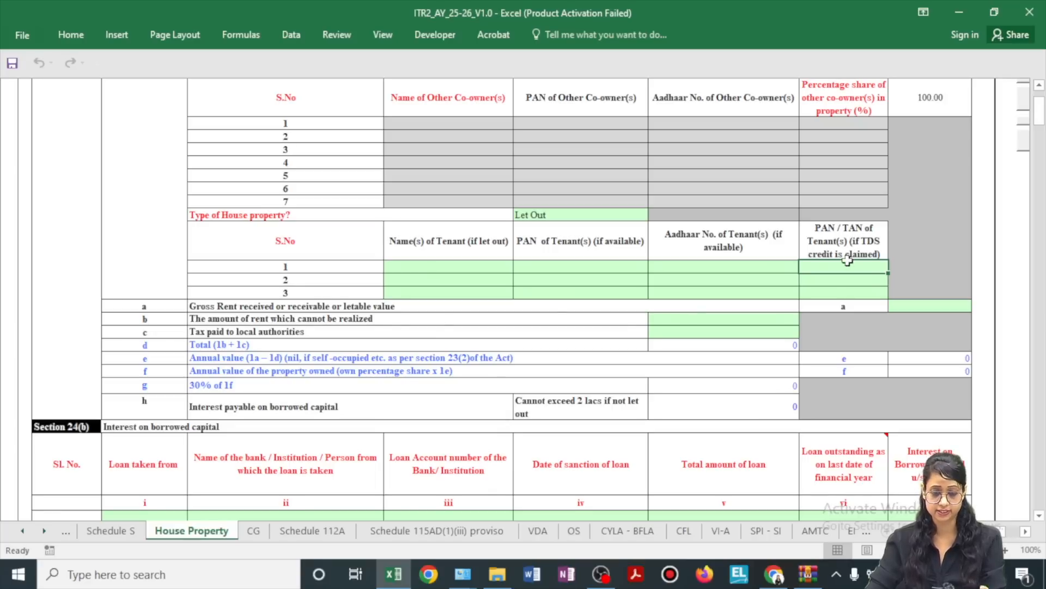
Look up the gross annual rent in the Google Sheets working sheet and enter 480000 as the first property's gross rent in Excel.
scroll(631, 275, down, 2)
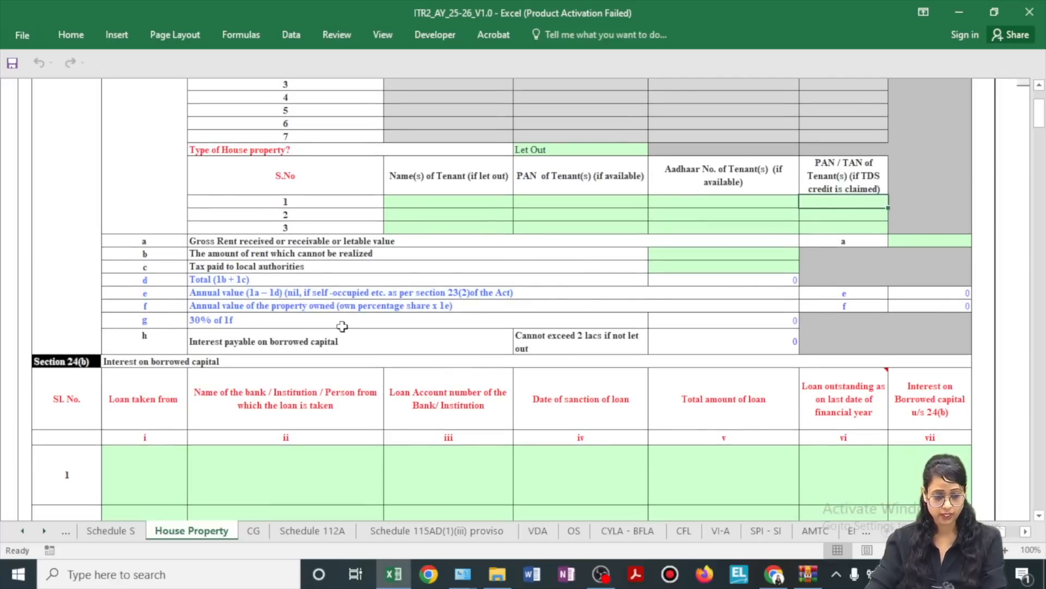
click(930, 240)
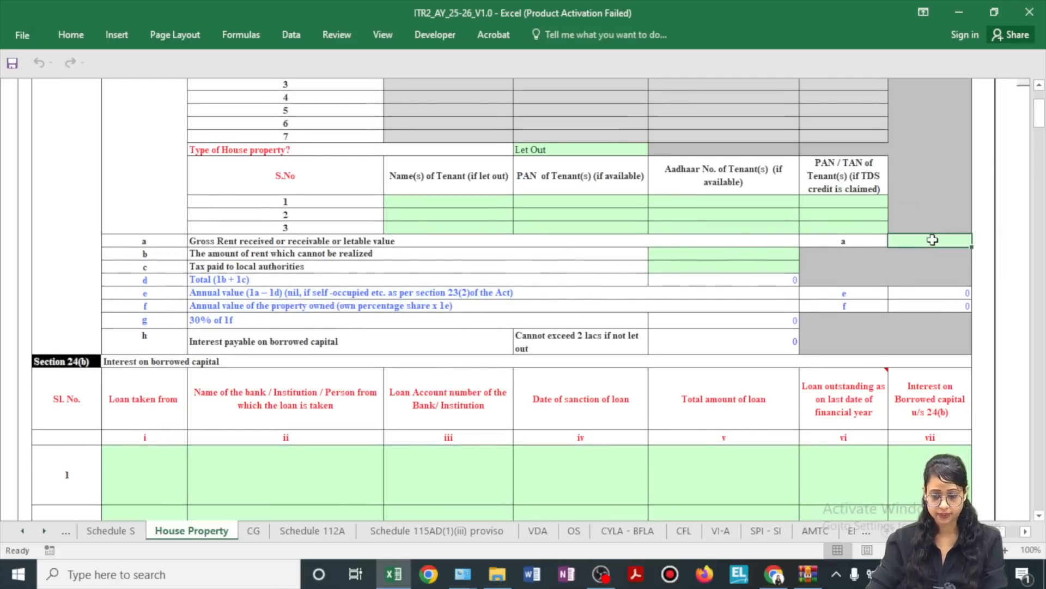
key(alt+Tab)
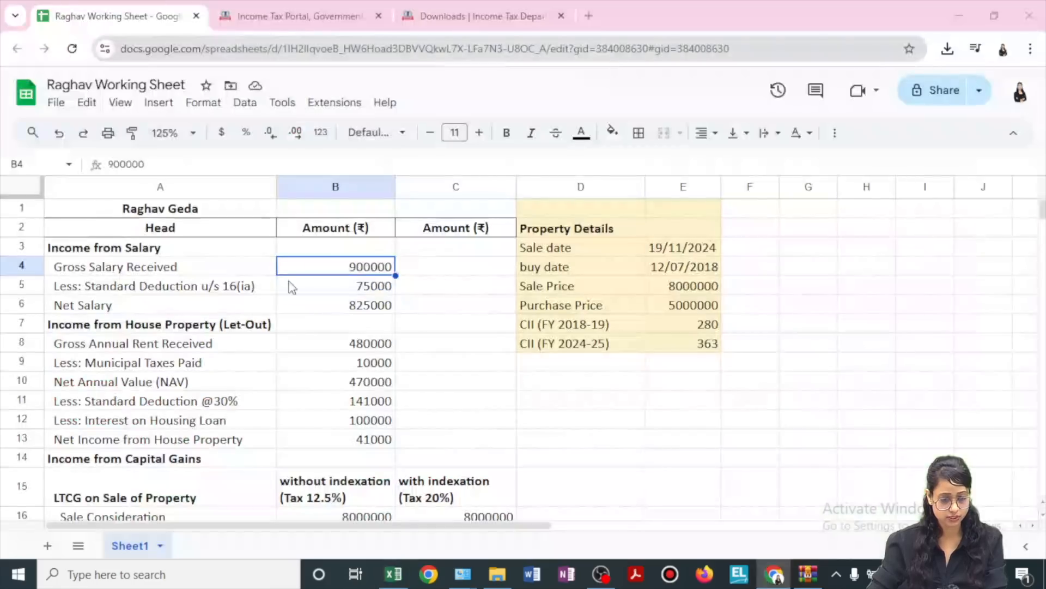
click(389, 345)
key(alt+Tab)
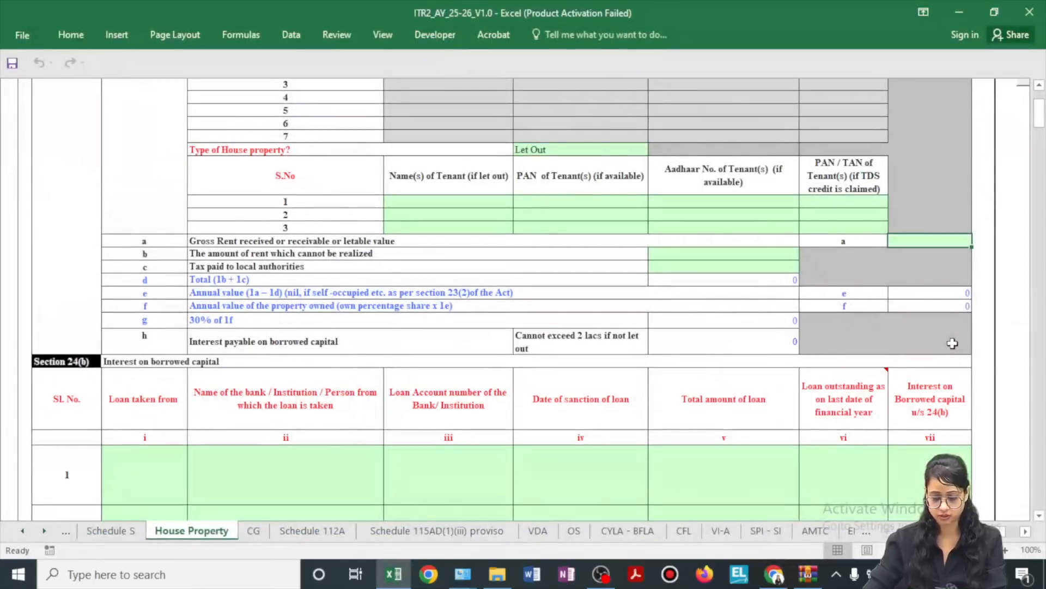
text(480000)
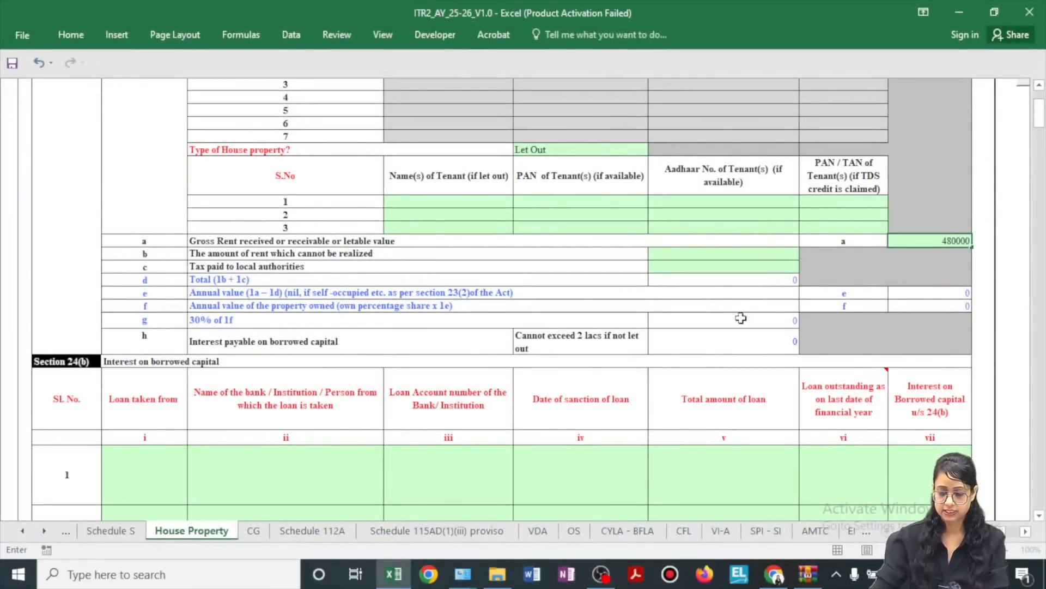
Check the municipal taxes in the Google Sheets working sheet and enter 10000 as tax paid to local authorities in Excel.
click(741, 269)
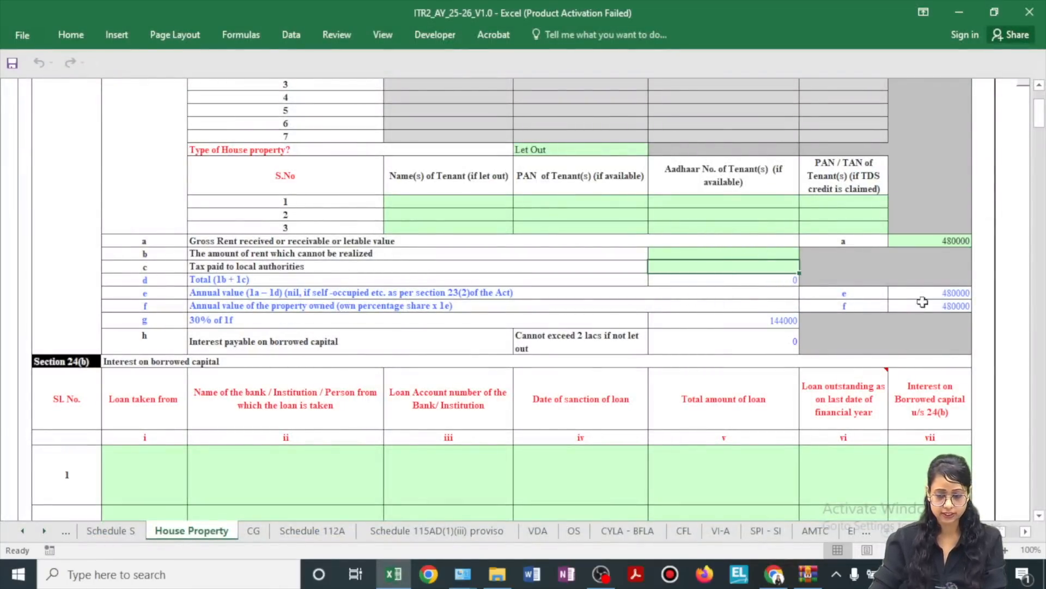
key(alt+Tab)
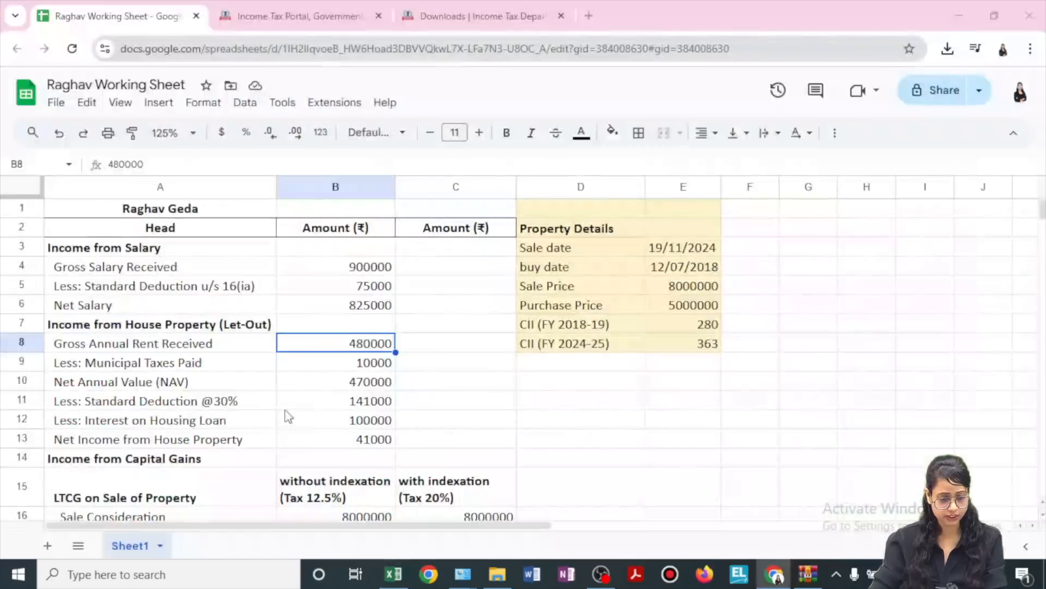
key(alt+Tab)
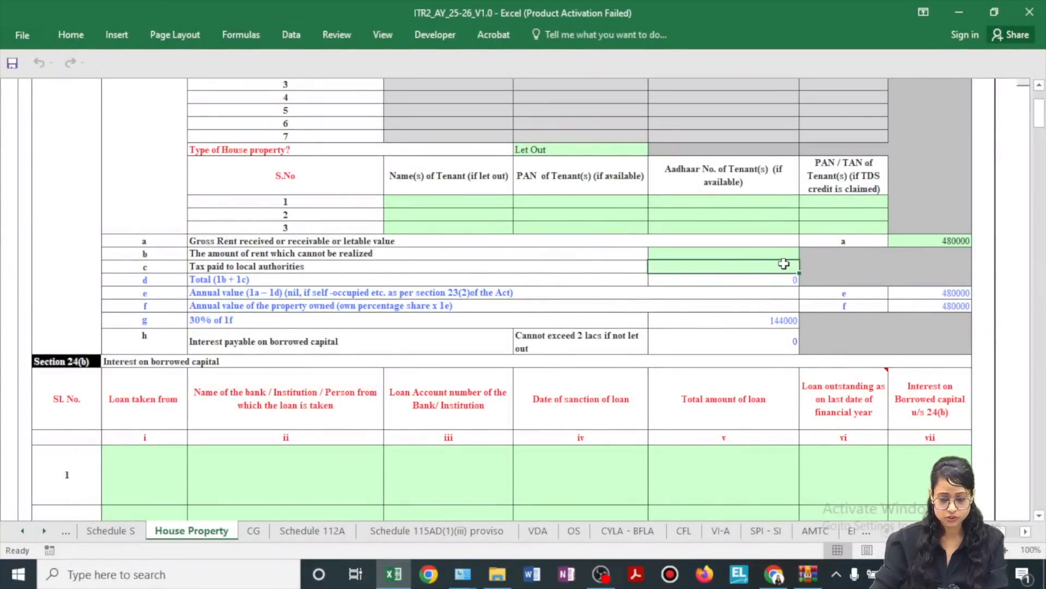
text(10000)
click(760, 305)
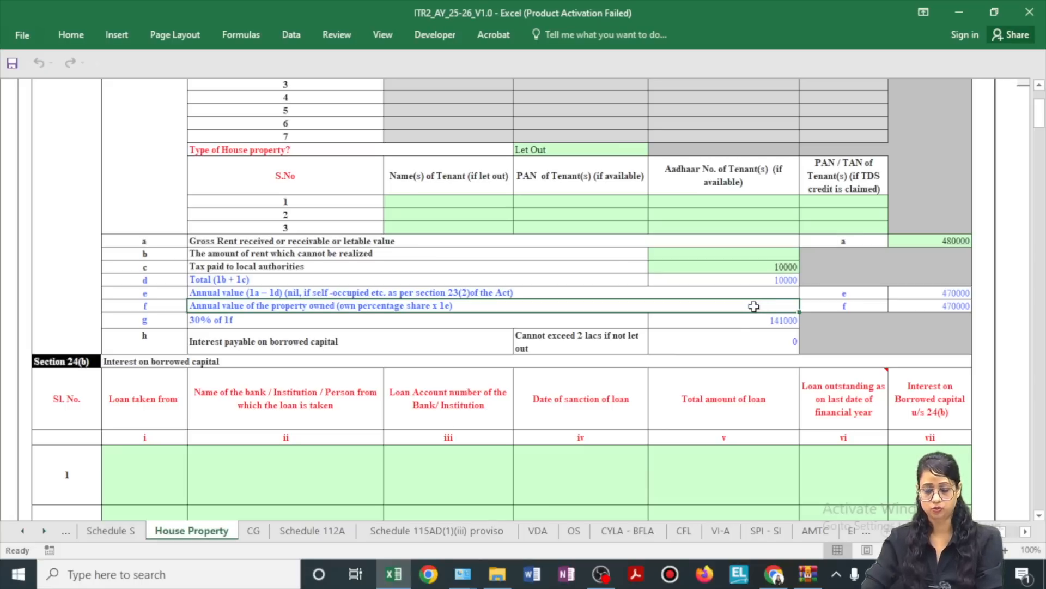
Compare the property's annual value, 30% deduction and housing loan interest between the Excel return and the Google Sheets working sheet.
scroll(734, 327, down, 1)
key(alt+Tab)
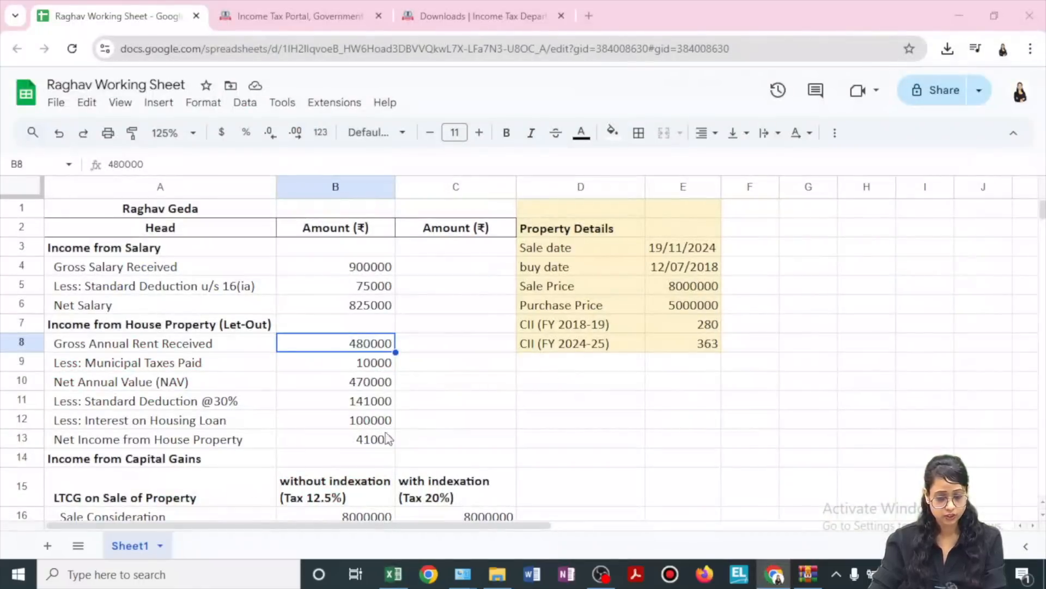
click(343, 385)
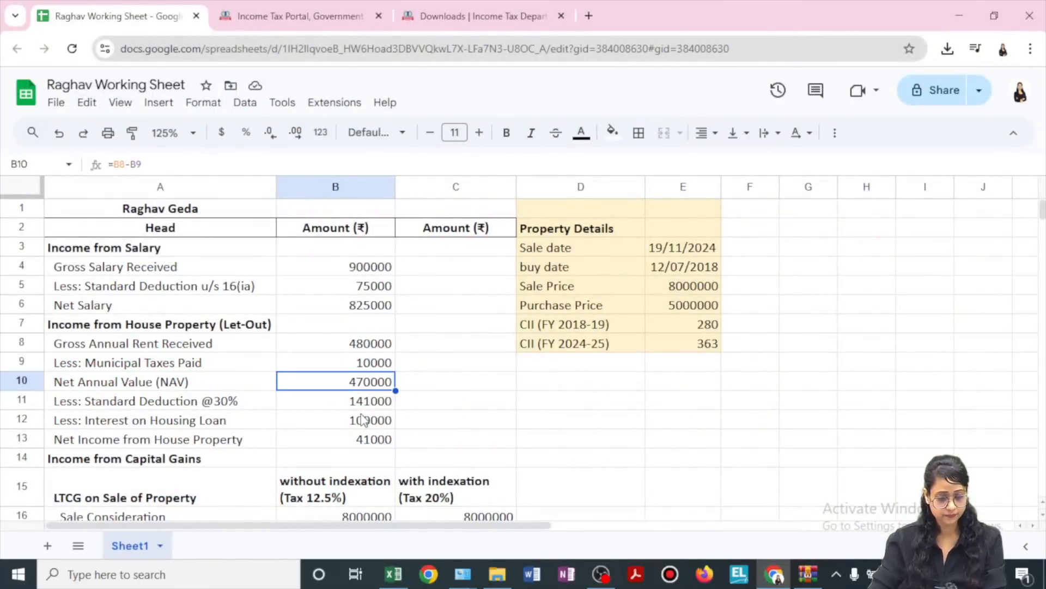
key(alt+Tab)
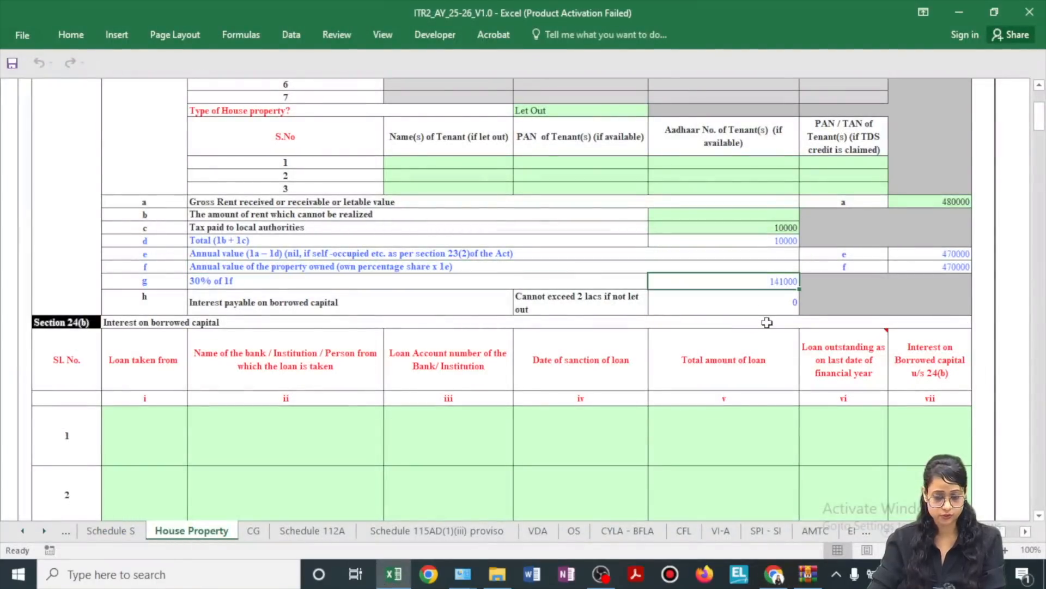
key(alt+Tab)
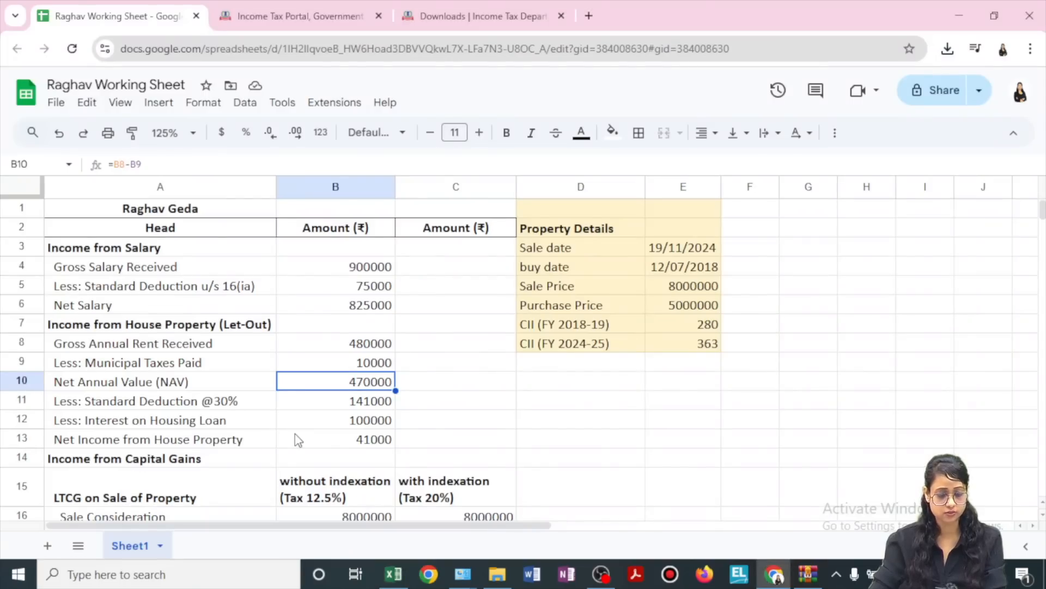
key(alt+Tab)
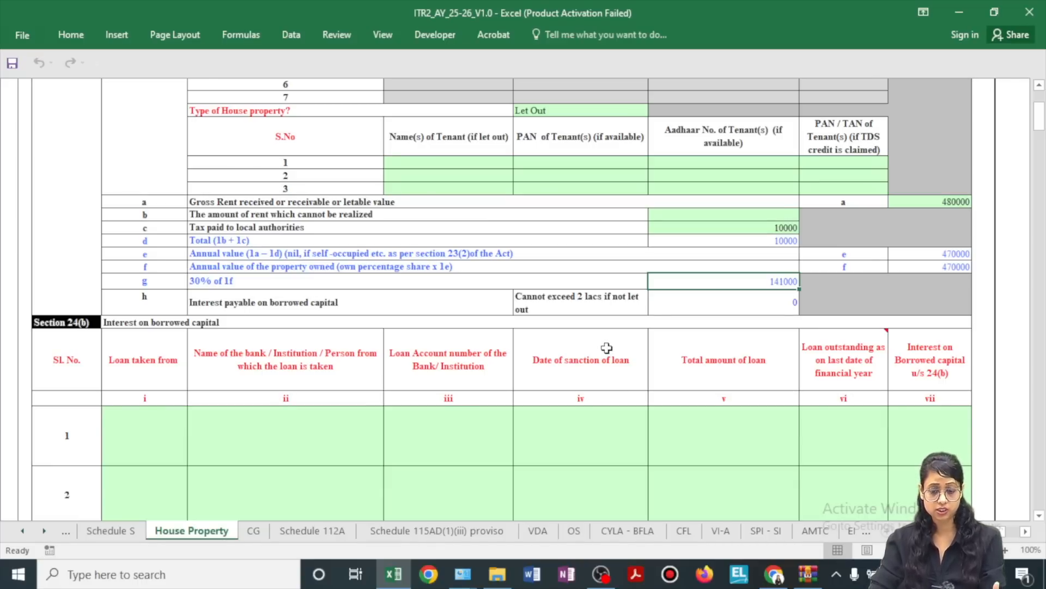
In the first section 24(b) loan row, choose Bank as the loan source, enter hdfc as the lender and fill in the loan account number.
scroll(404, 326, down, 3)
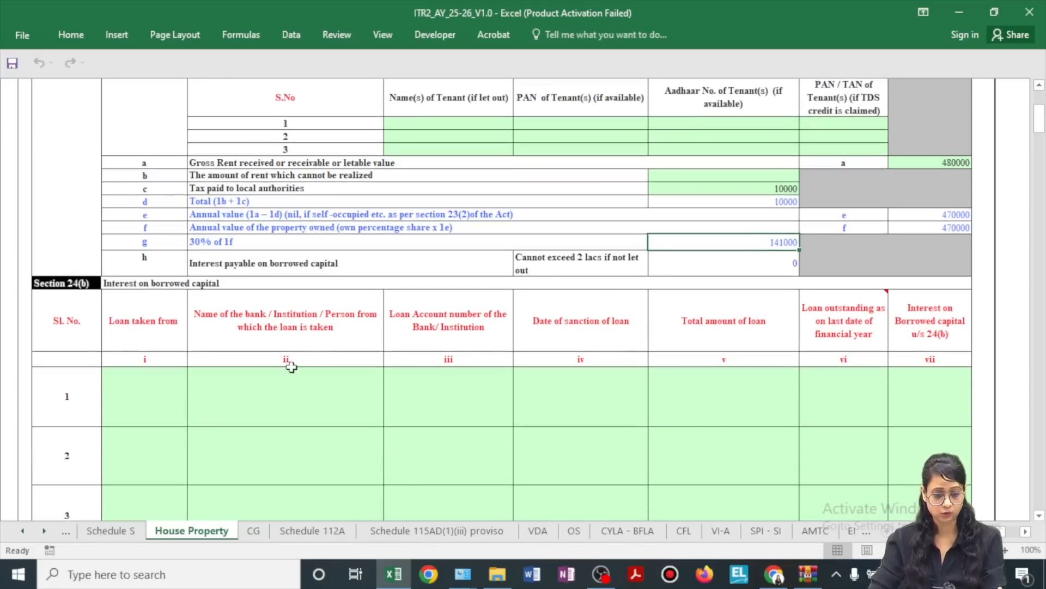
click(180, 346)
click(194, 354)
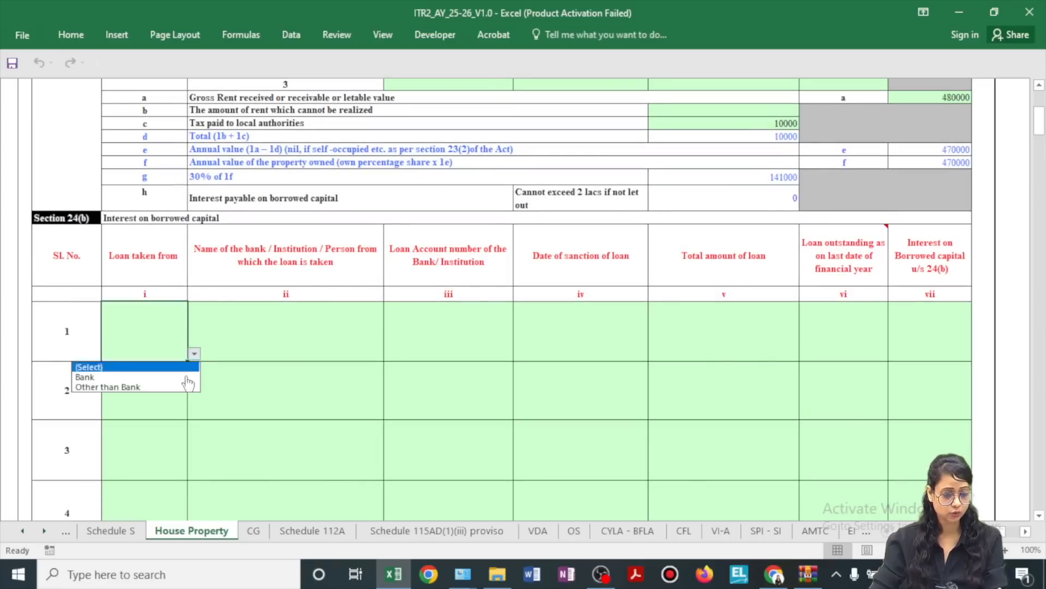
key(Up)
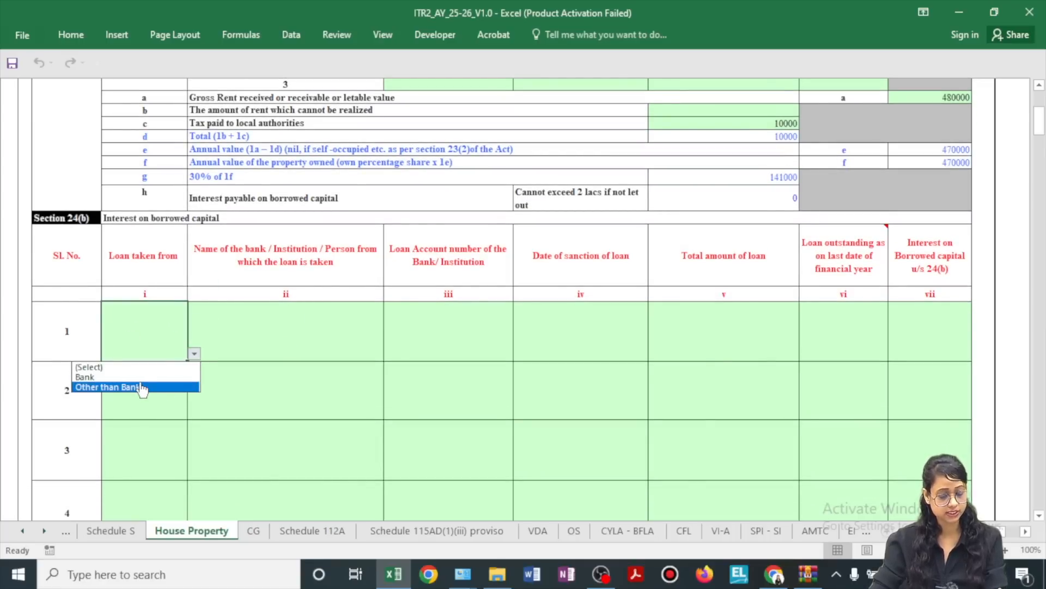
key(Return)
click(281, 336)
text(hdfc)
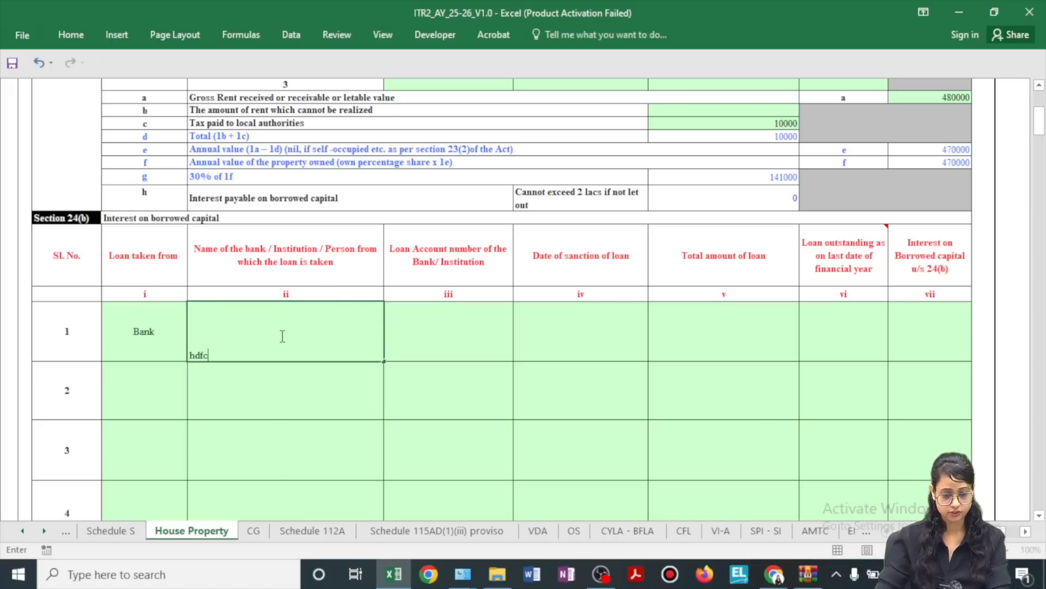
click(472, 333)
text(123456)
Complete the first loan row with sanction date 01/01/2010, total loan 2000000, outstanding loan 1500000 and section 24(b) interest 100000.
click(554, 335)
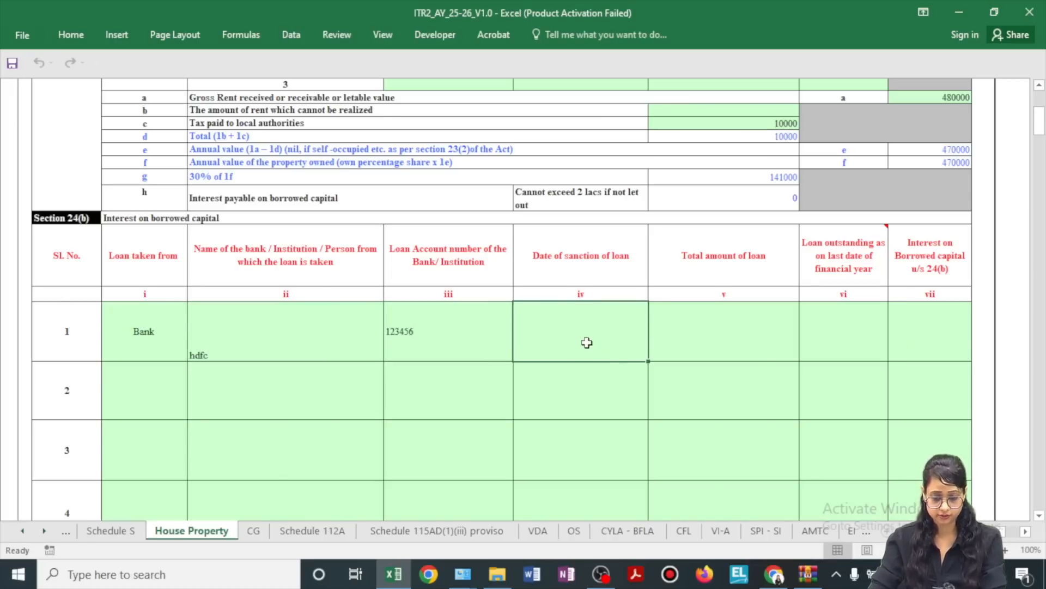
text(01/01/2010)
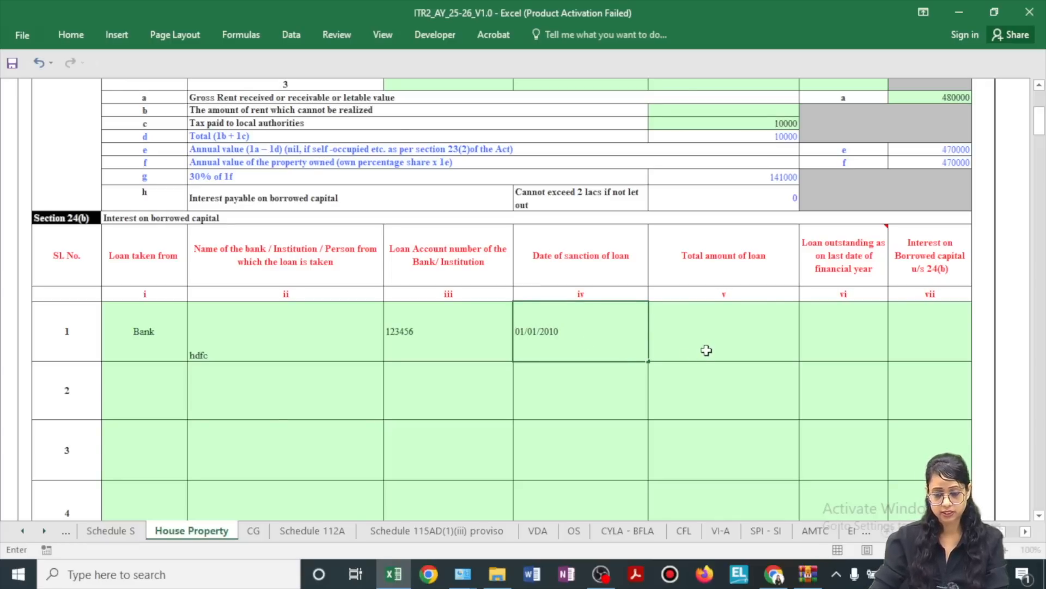
click(706, 351)
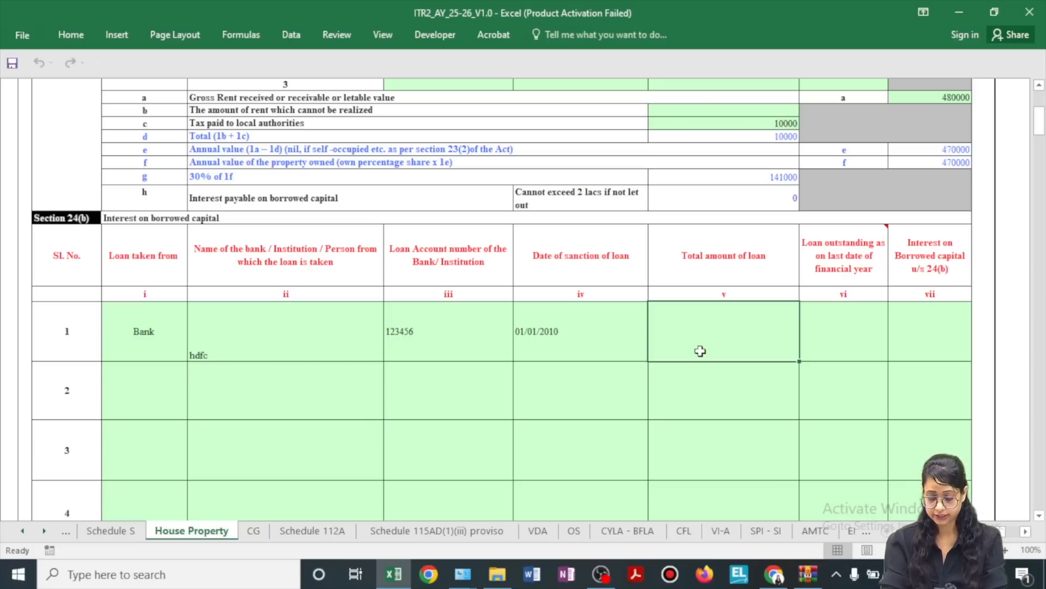
text(2000000)
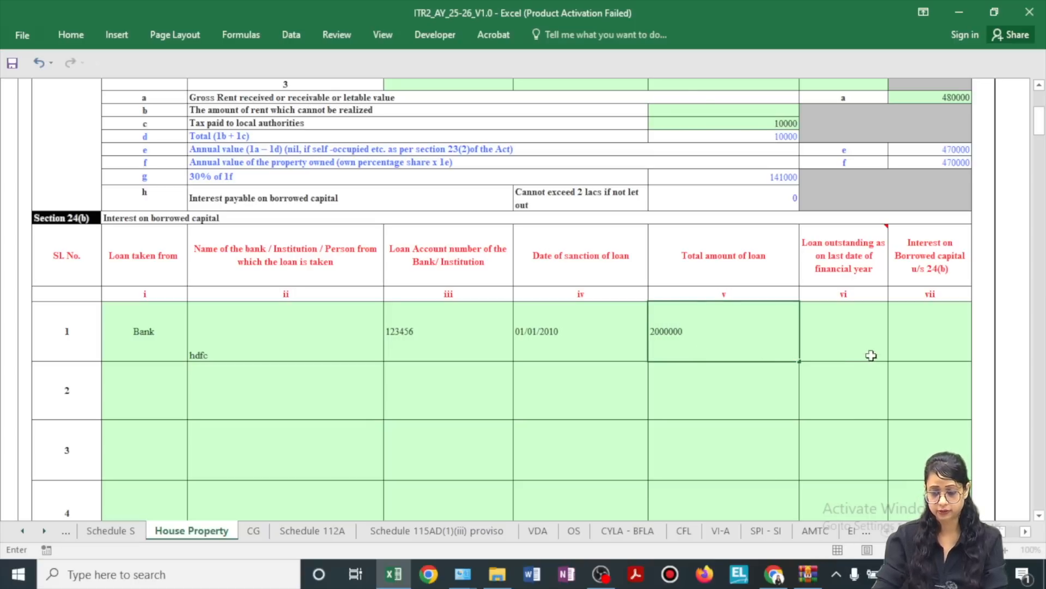
click(846, 335)
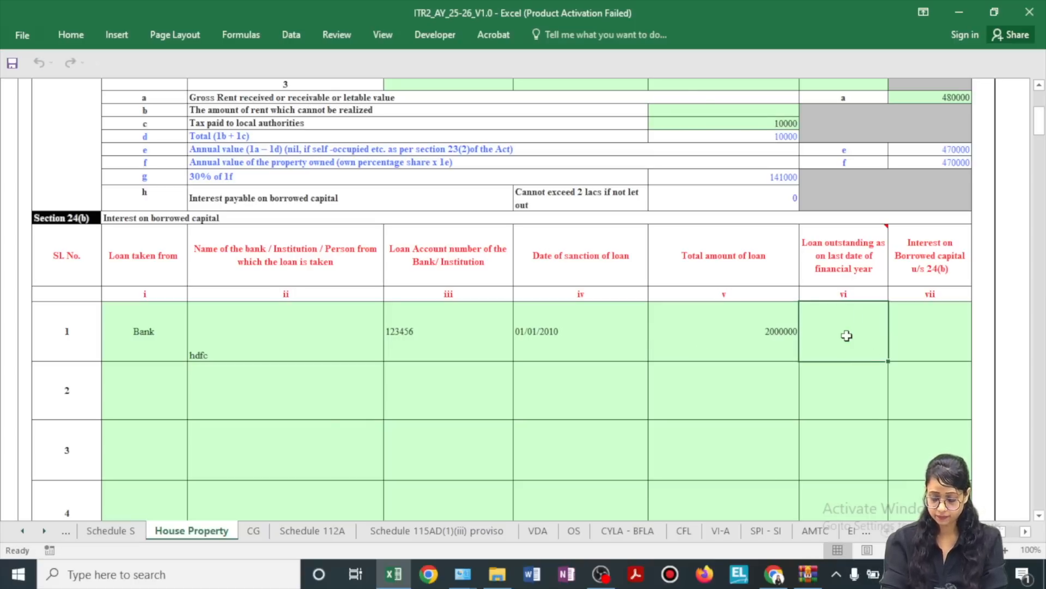
text(1500000)
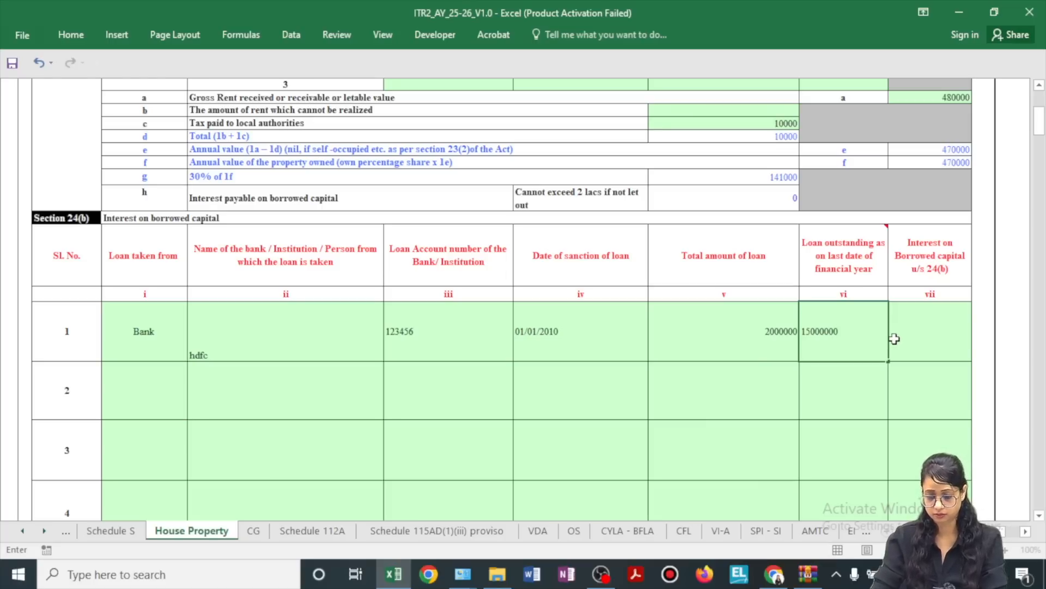
click(926, 341)
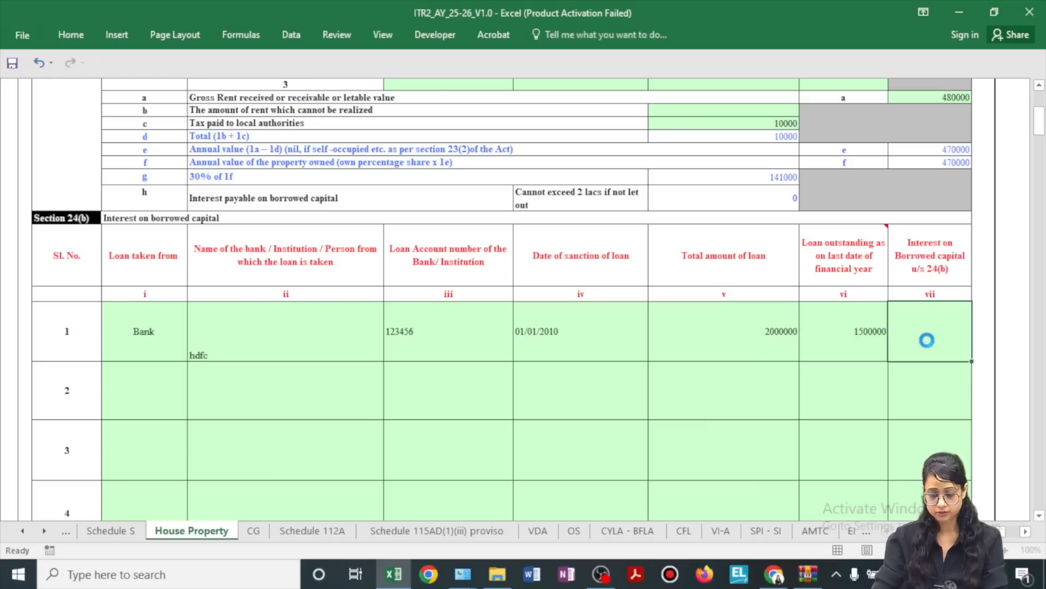
text(100000)
click(813, 427)
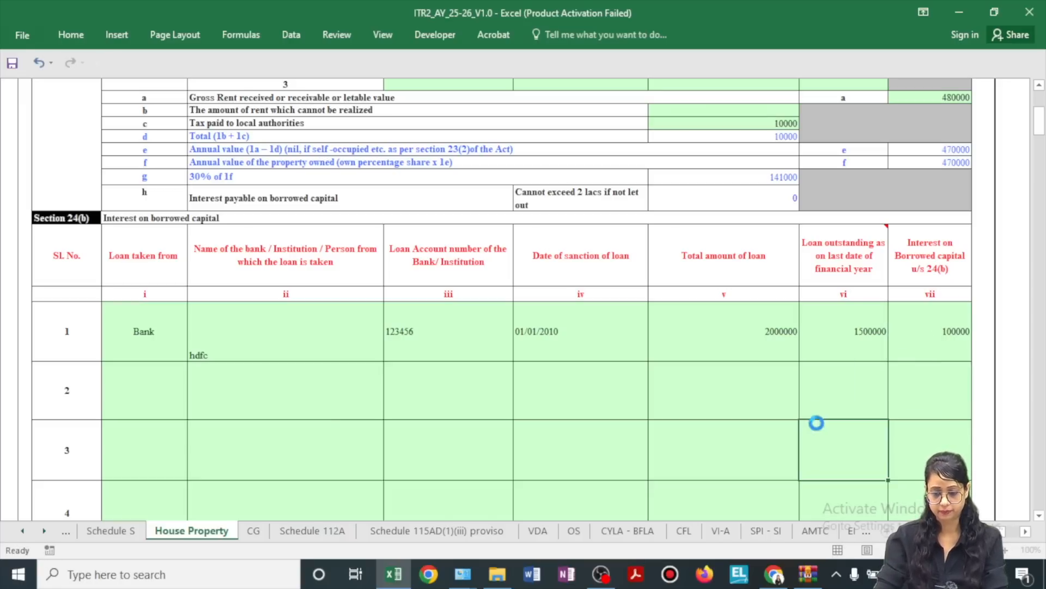
Review the first property's interest payable and computed income, and look over the second property's block.
scroll(904, 363, up, 1)
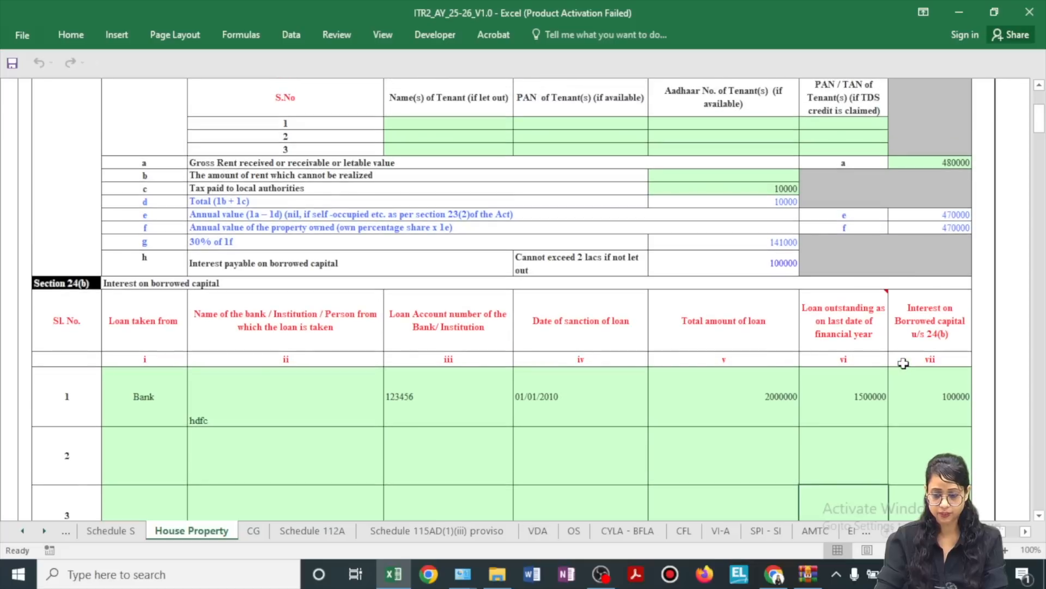
click(734, 266)
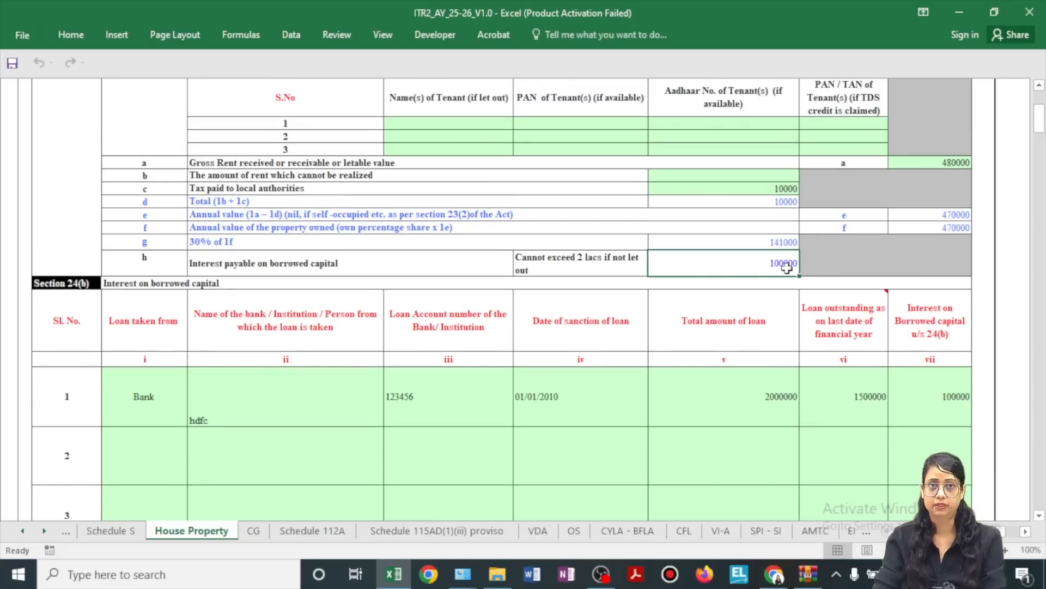
scroll(787, 267, down, 6)
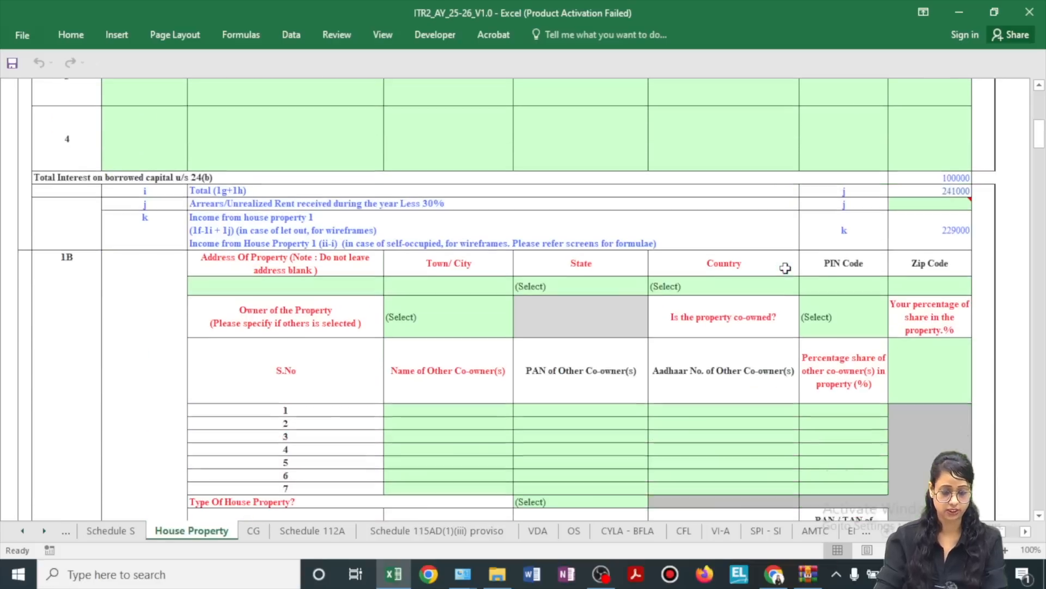
scroll(785, 269, down, 5)
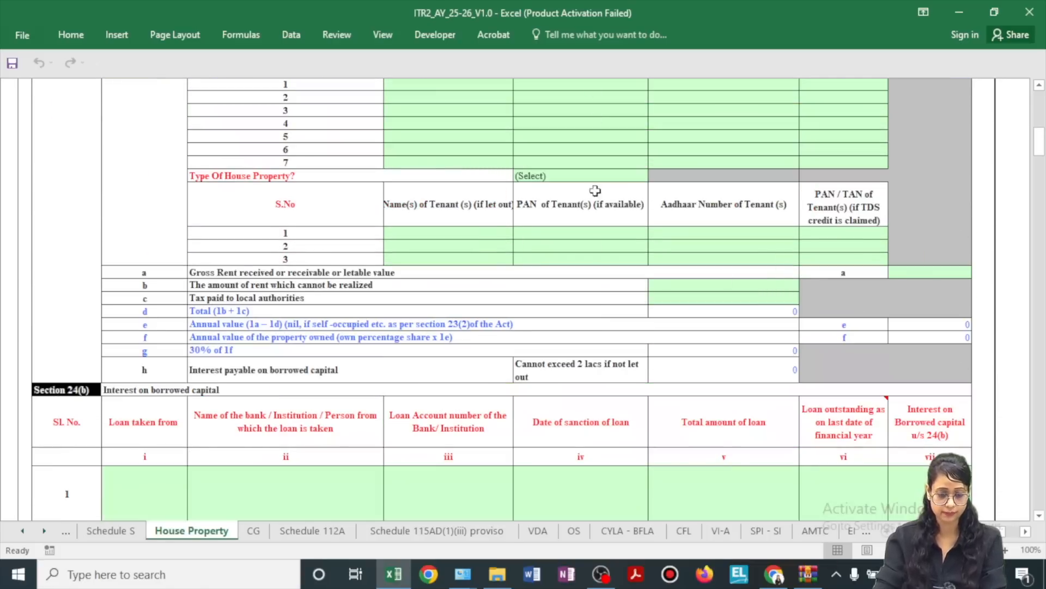
Look over the second property's section 24(b) loan table and the total income under the house property head.
scroll(591, 329, down, 3)
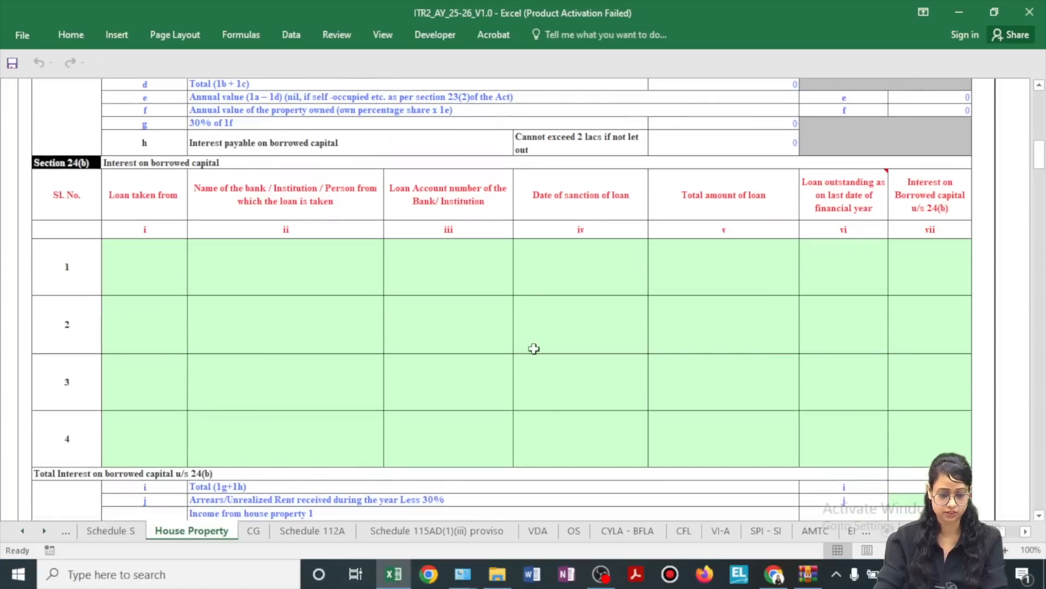
scroll(492, 252, up, 2)
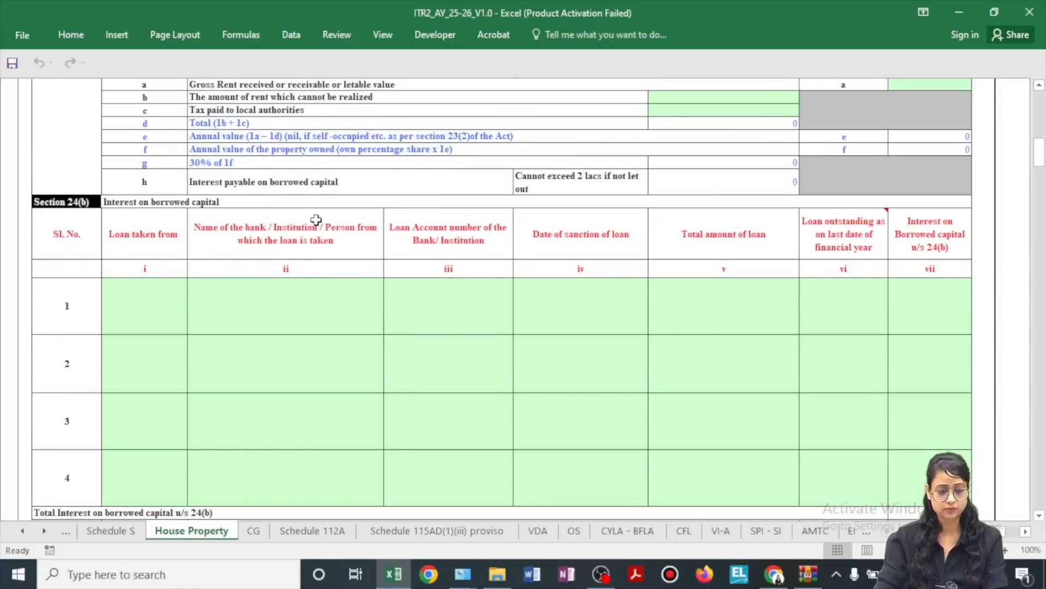
scroll(905, 409, down, 4)
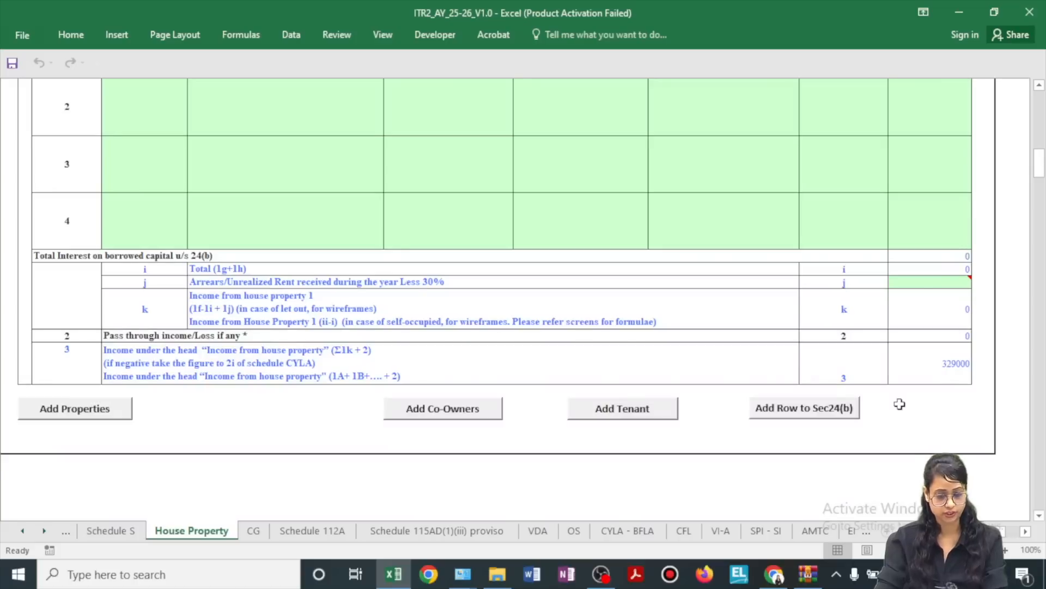
scroll(898, 403, up, 5)
scroll(898, 404, down, 5)
scroll(763, 404, up, 5)
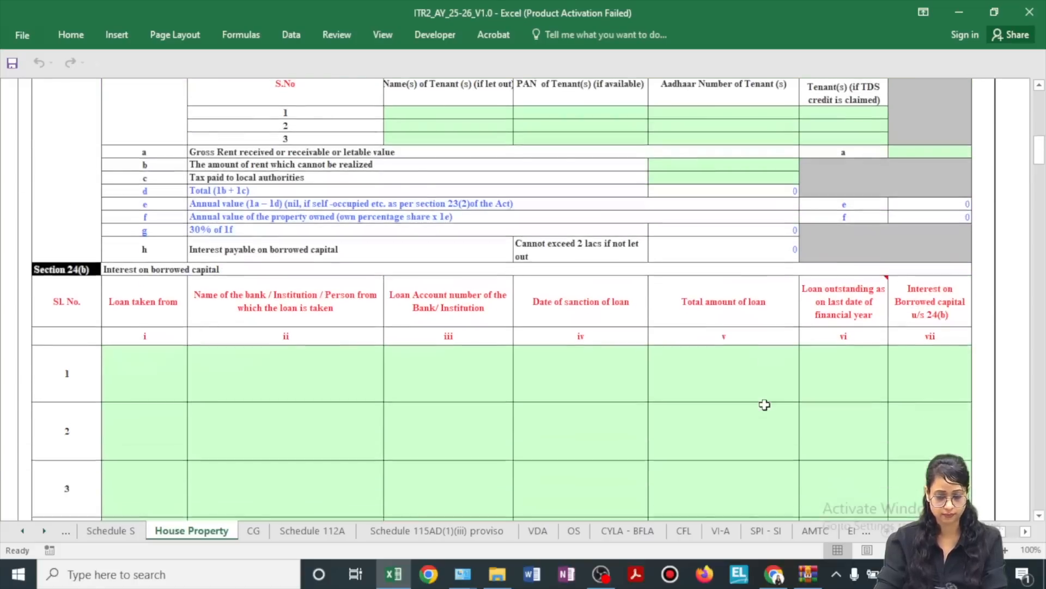
scroll(766, 404, down, 8)
scroll(766, 403, up, 5)
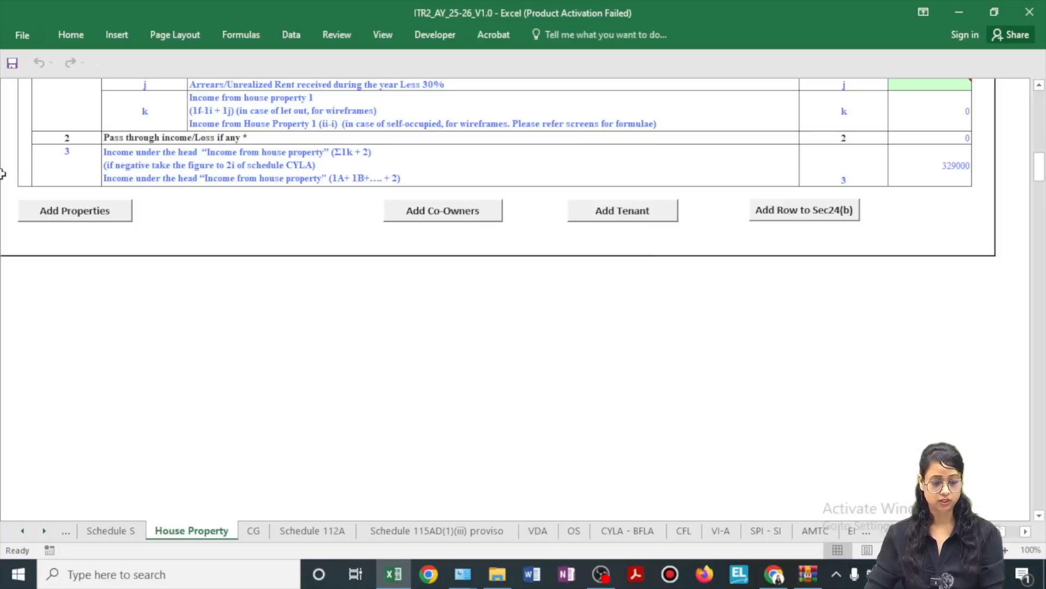
scroll(254, 238, up, 10)
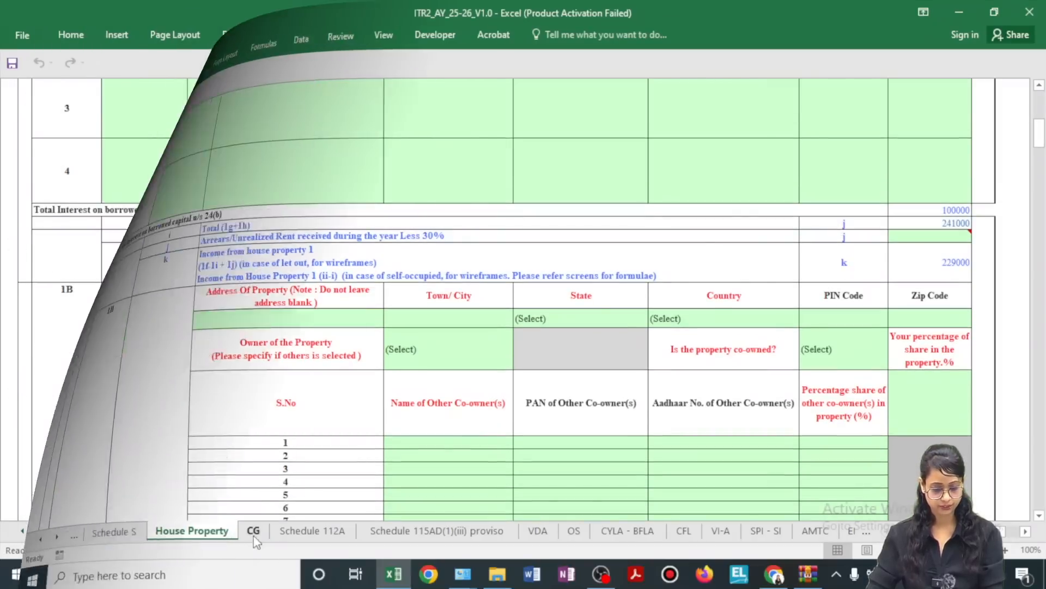
Open the capital gains schedule (CG) and enlarge its view for readability.
click(254, 532)
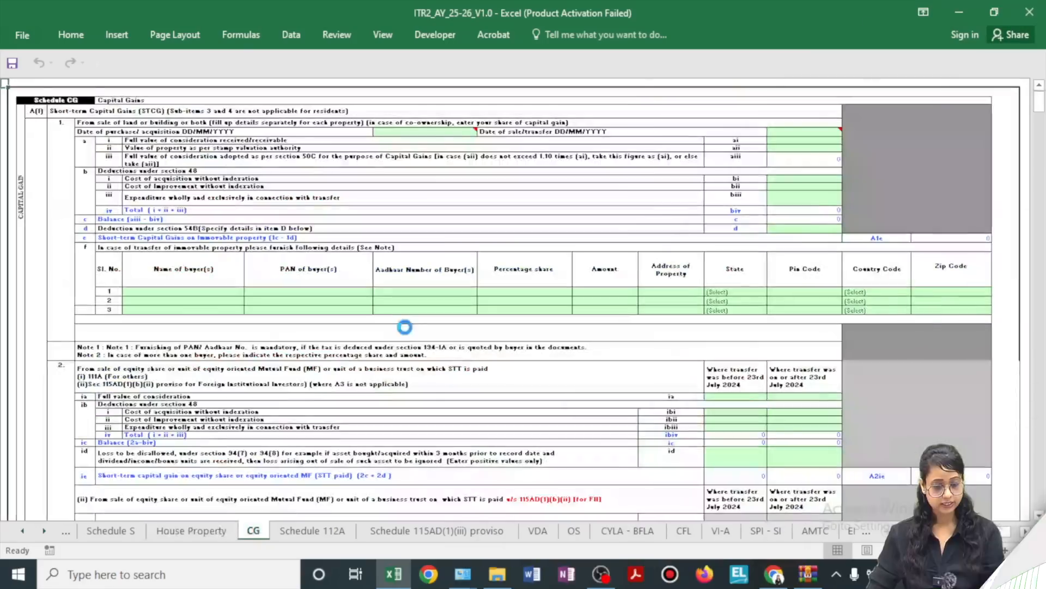
click(641, 341)
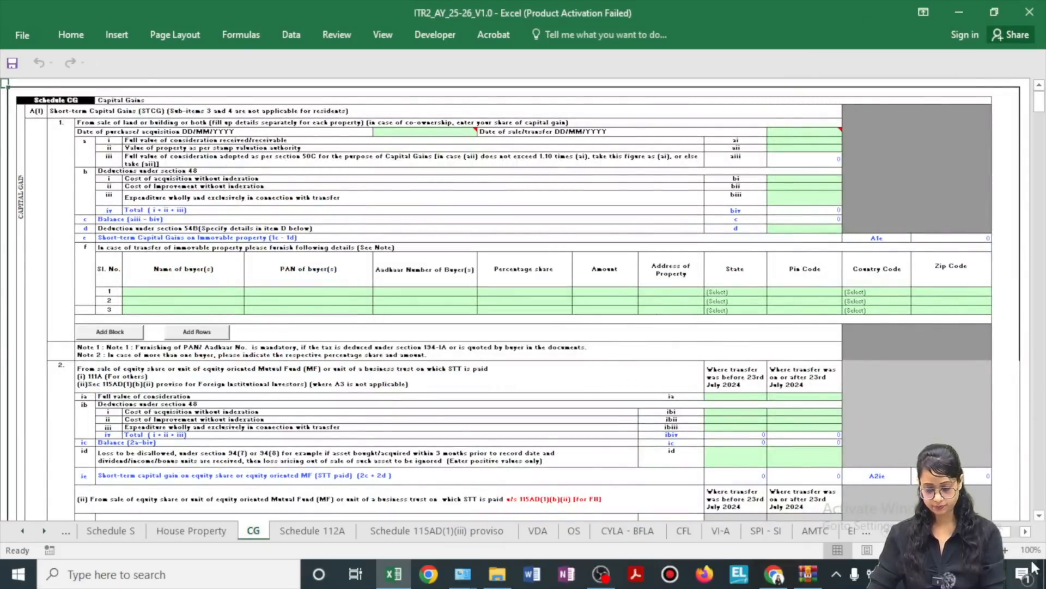
click(1006, 550)
click(1006, 550)
click(1005, 550)
In the Google Sheets working sheet, review the property capital gains and the LTCG and STCG on shares before and after 23 July.
key(alt+Tab)
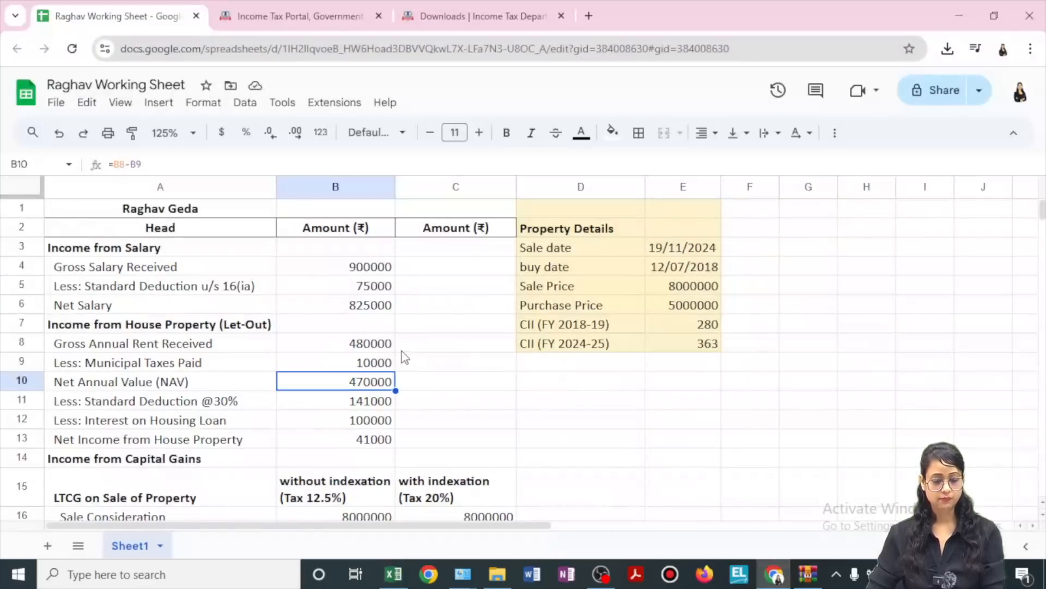
scroll(403, 355, down, 5)
scroll(403, 355, up, 1)
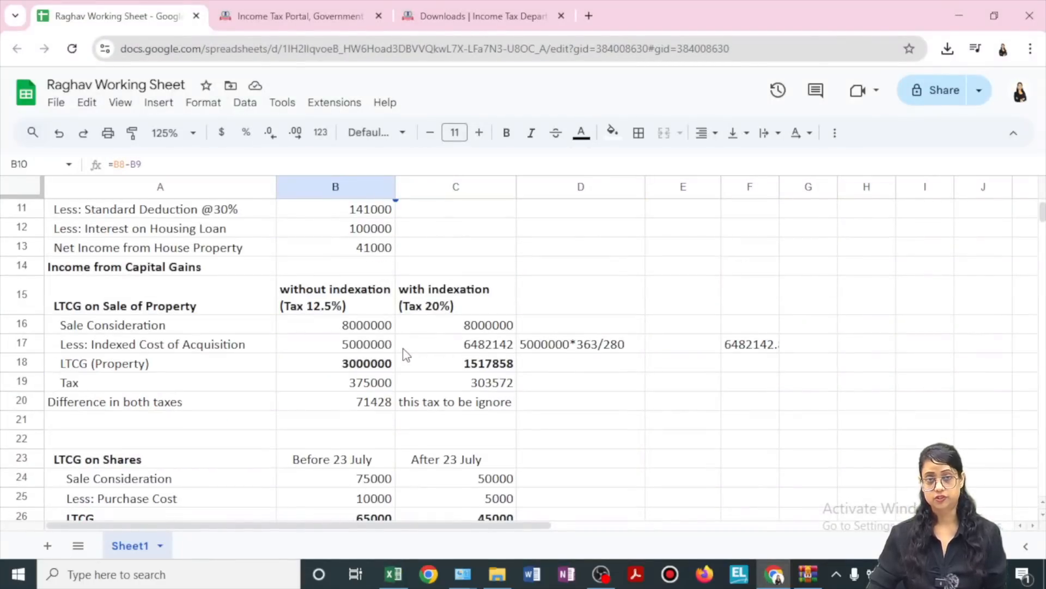
scroll(237, 459, down, 5)
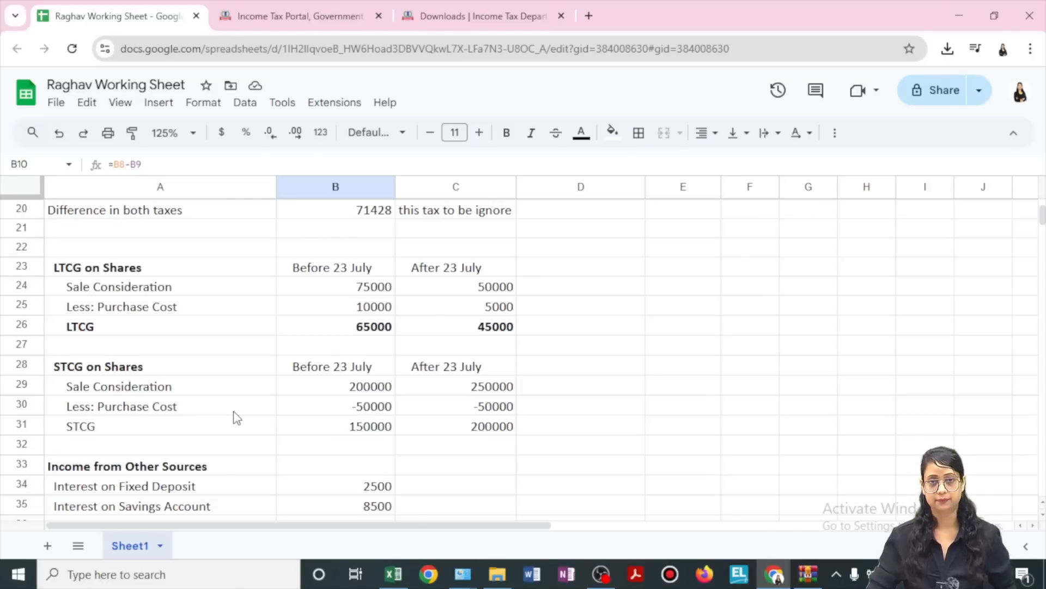
click(160, 269)
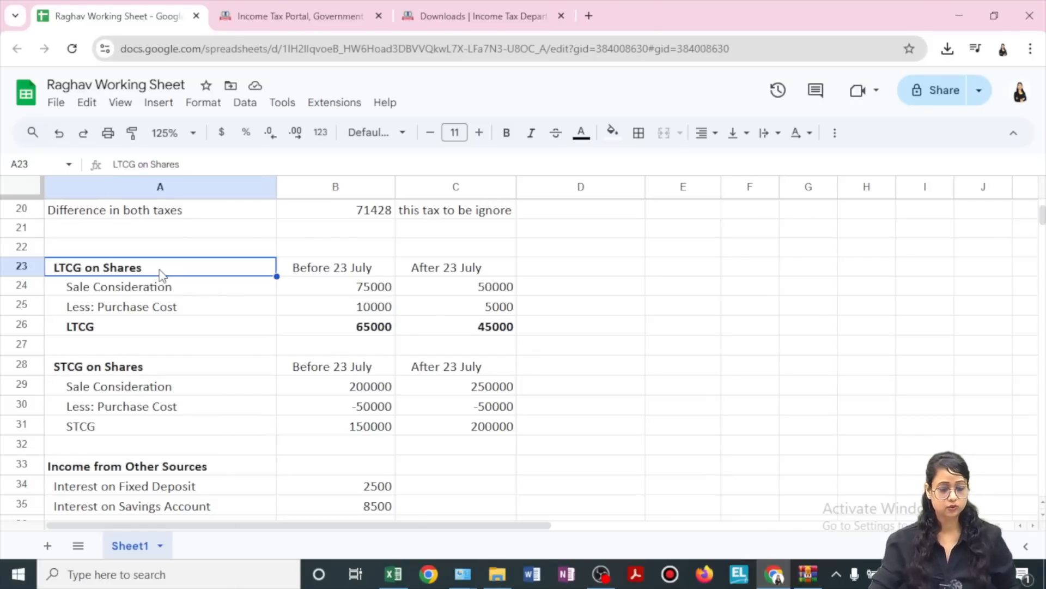
click(500, 268)
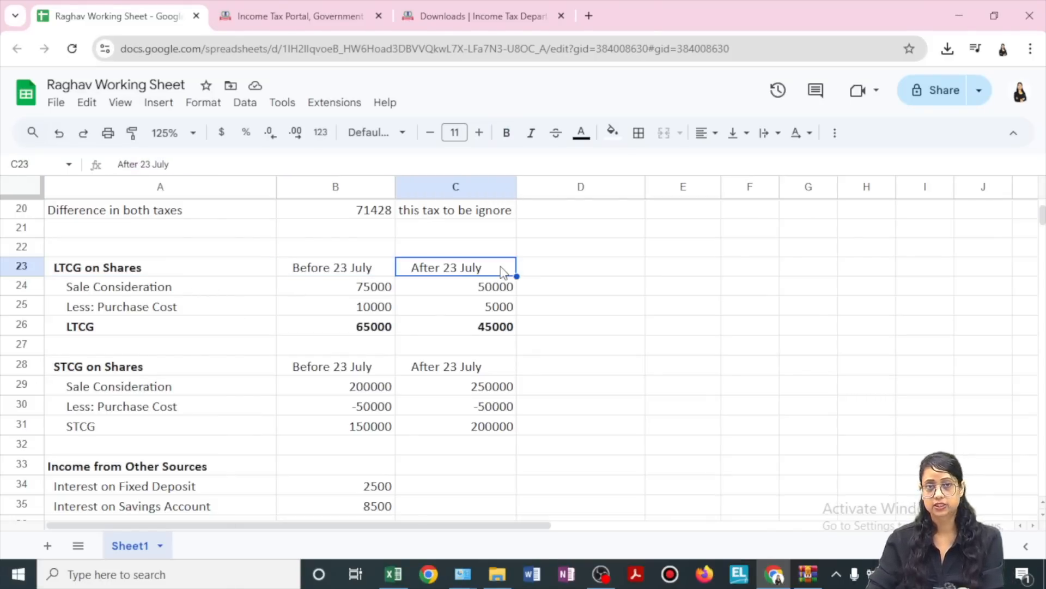
click(187, 284)
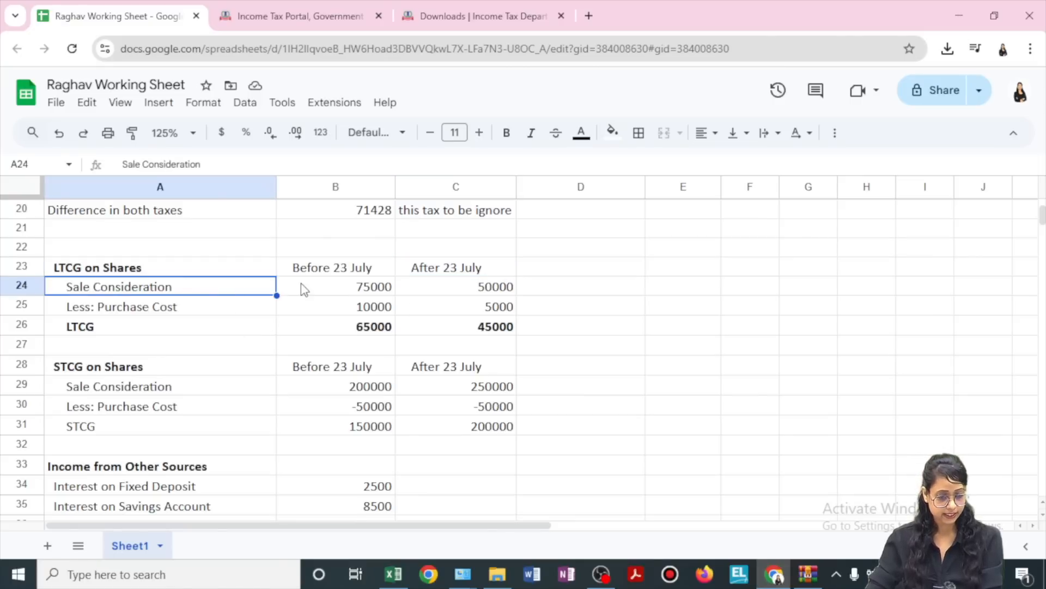
click(248, 306)
click(357, 329)
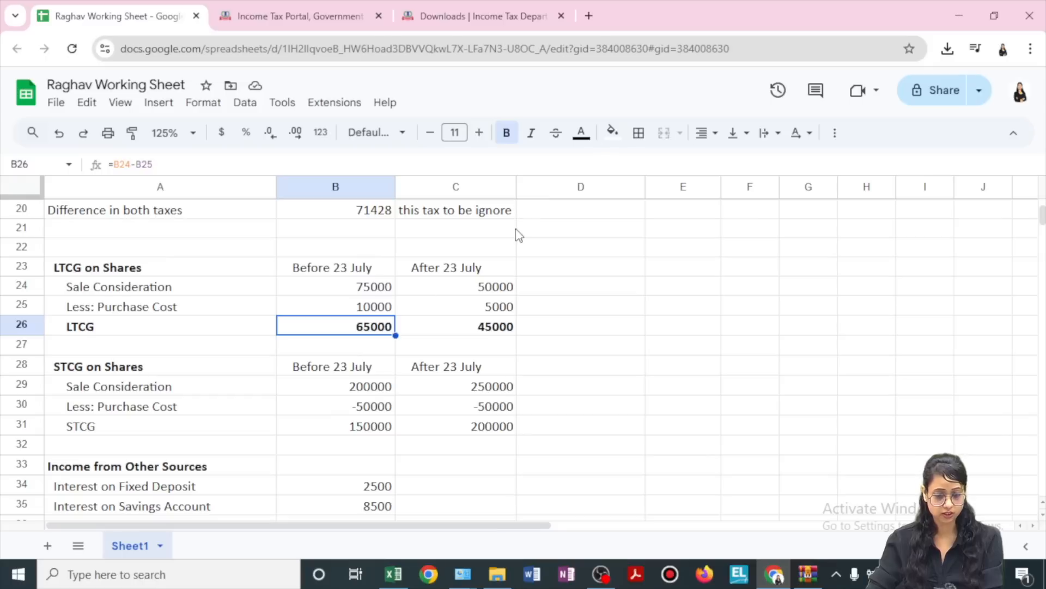
click(314, 374)
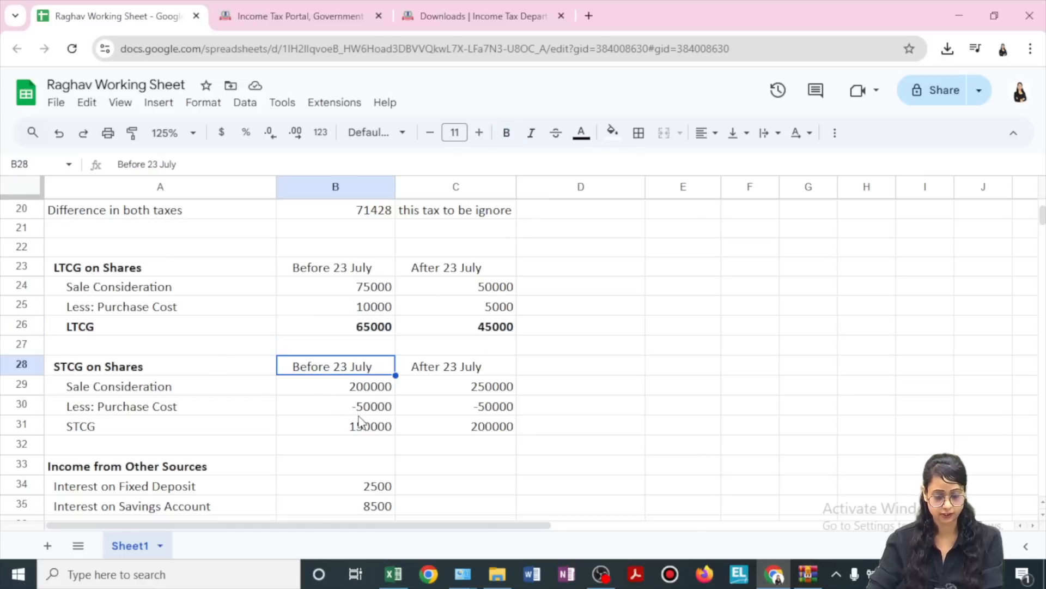
click(356, 413)
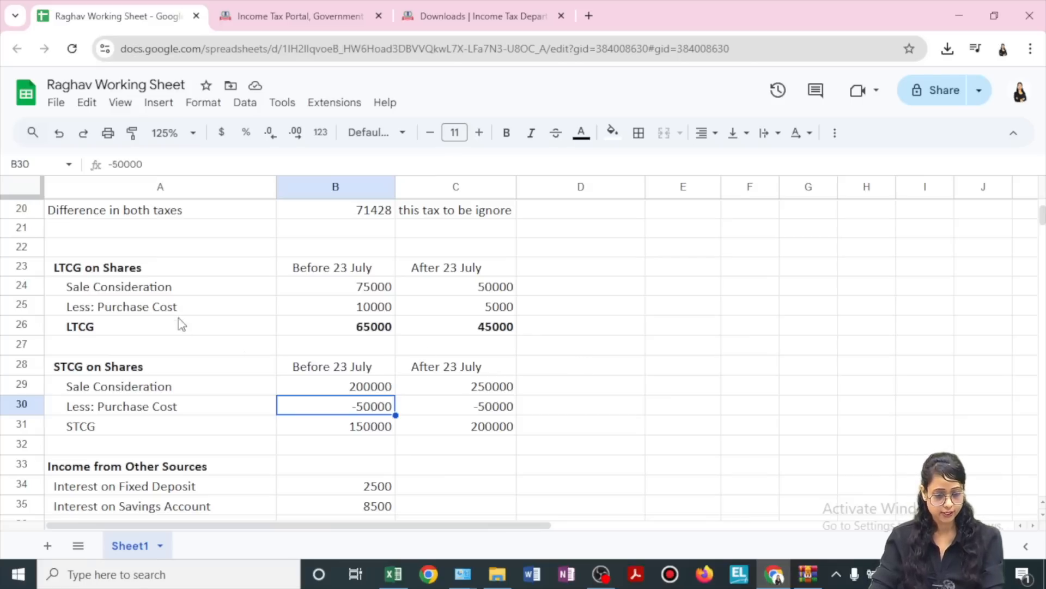
click(176, 268)
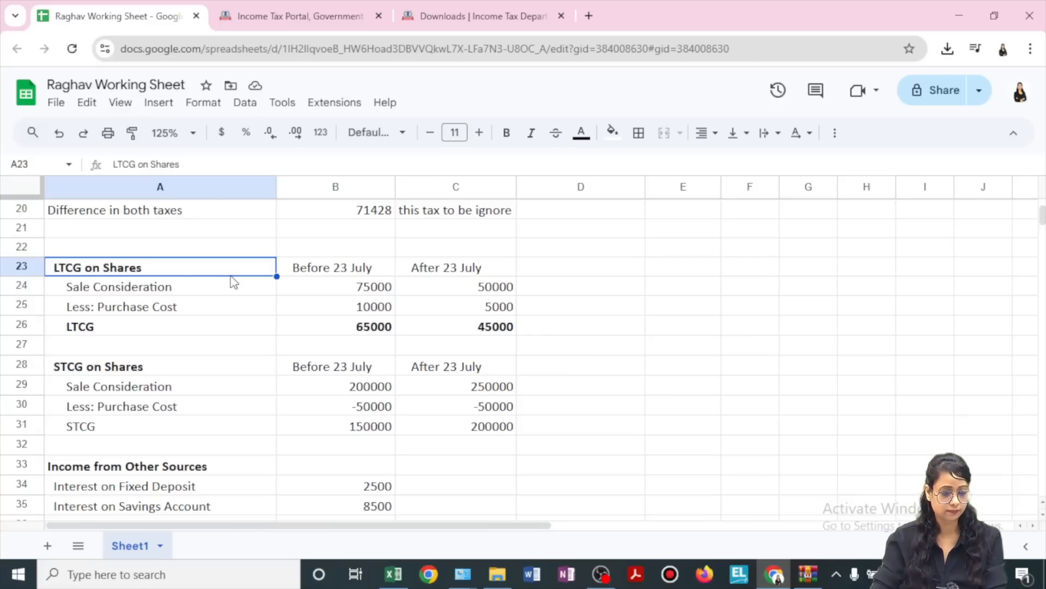
Switch back to the Excel return and open Schedule 112A for the sale of STT-paid equity shares.
click(393, 573)
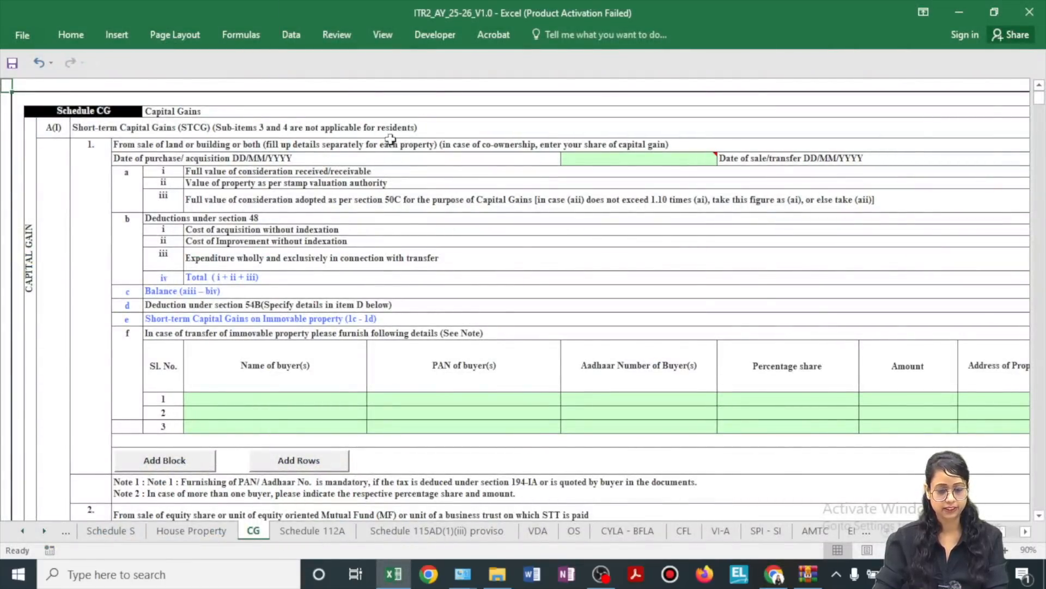
click(316, 531)
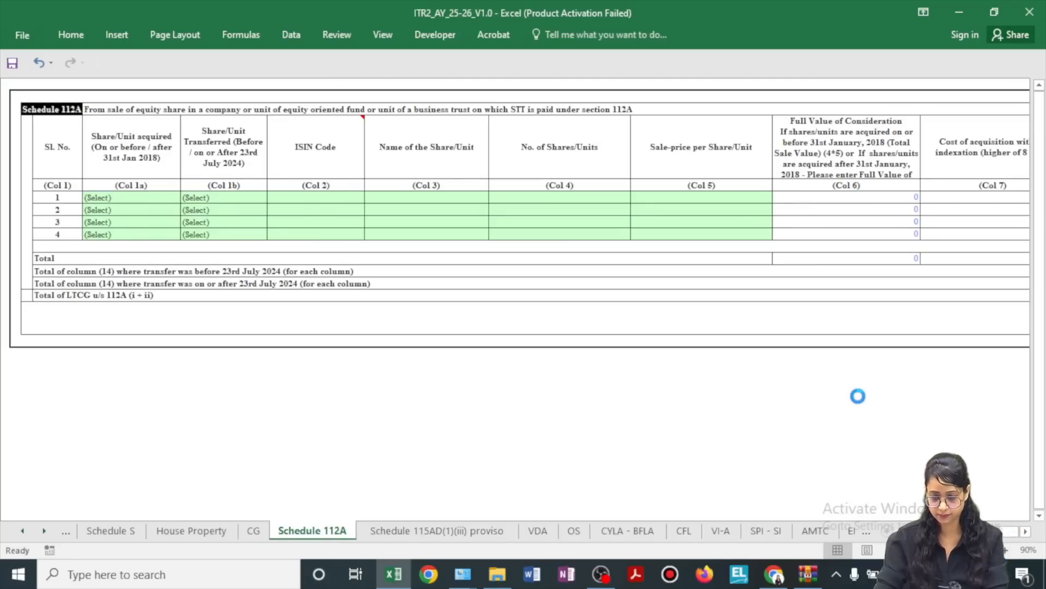
In the Google Sheets working sheet, enter 10% above Before 23 July and 12.5% above After 23 July for LTCG on shares.
key(alt+Tab)
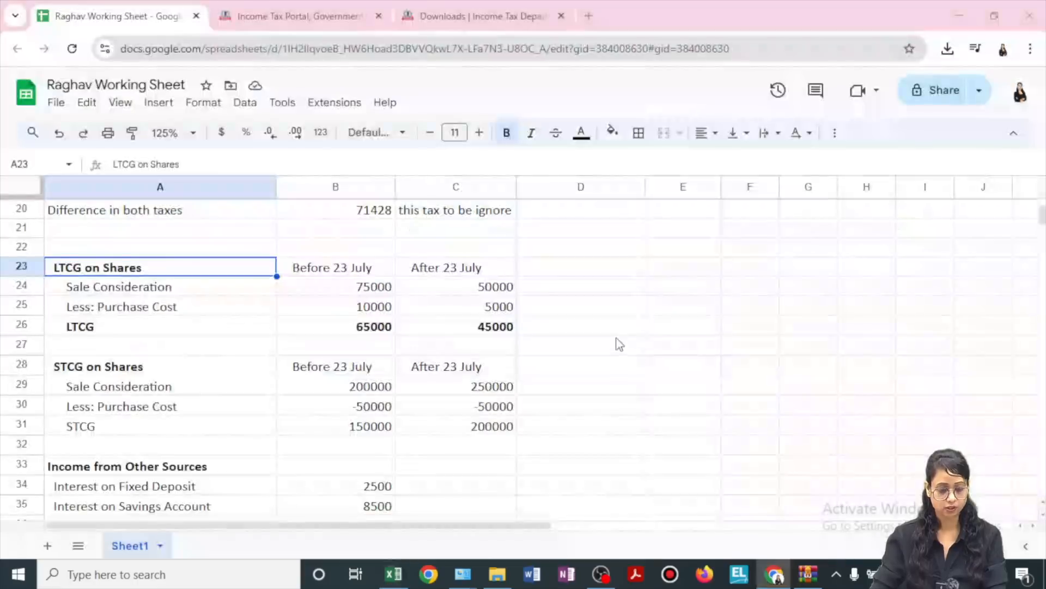
click(341, 253)
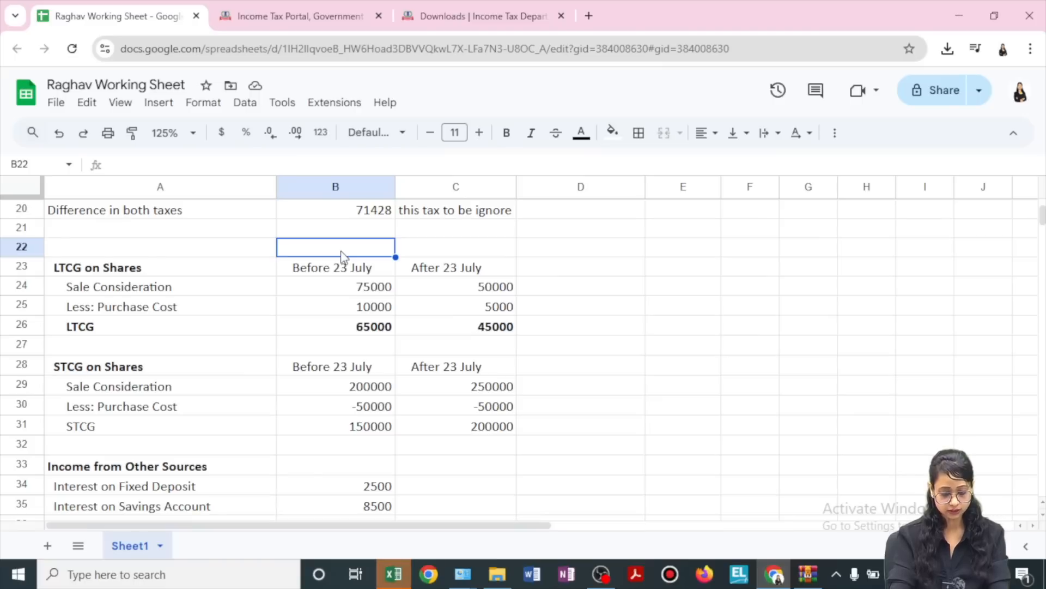
text(10%)
key(Return)
click(440, 233)
click(444, 251)
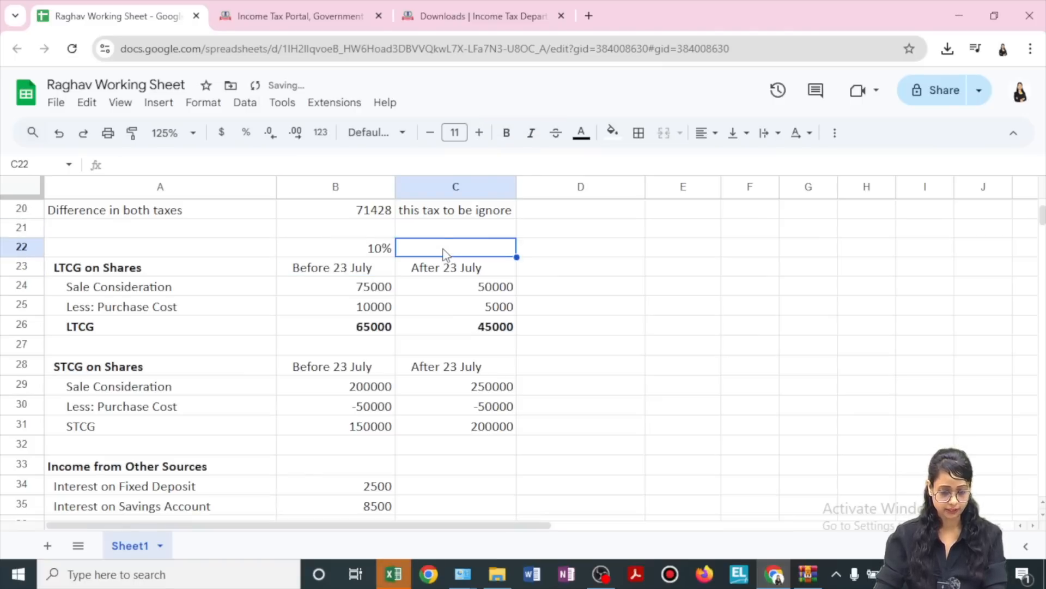
text(12.5%)
key(Return)
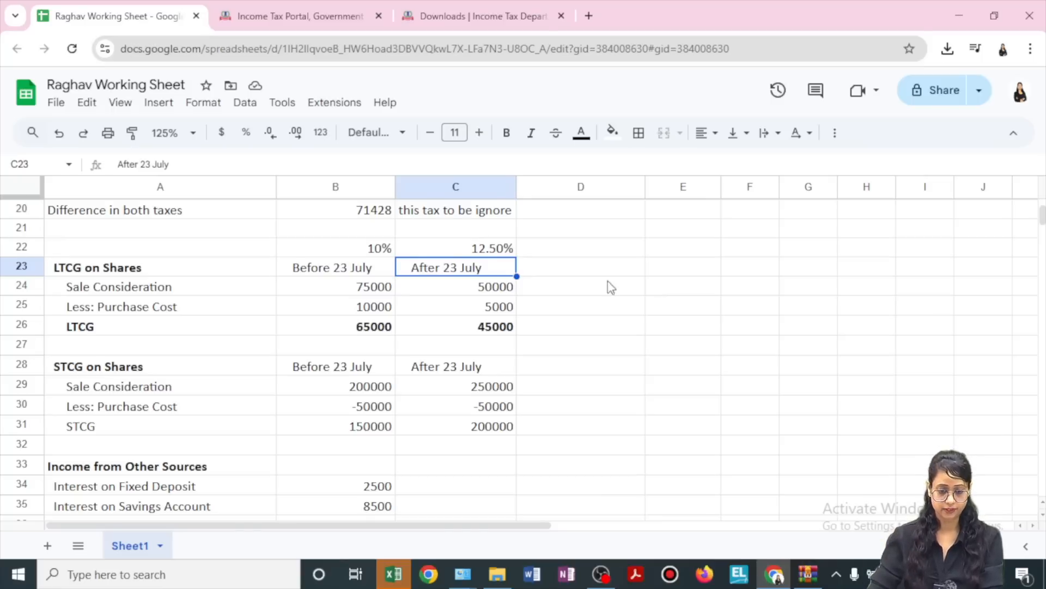
Examine the LTCG on shares amounts for both periods together in the working sheet.
click(365, 335)
key(ctrl+b)
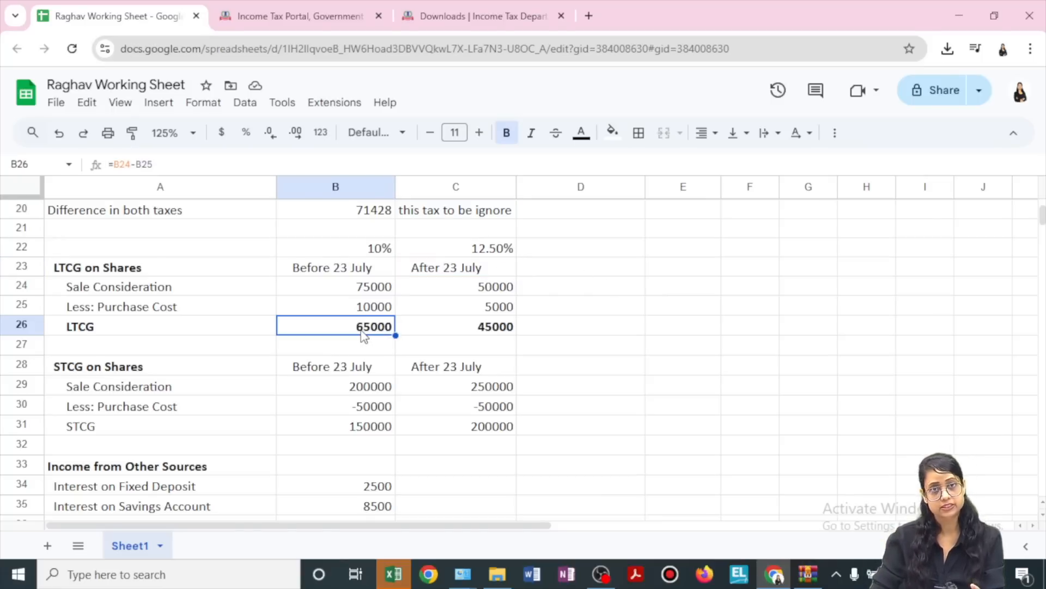
shift+click(464, 330)
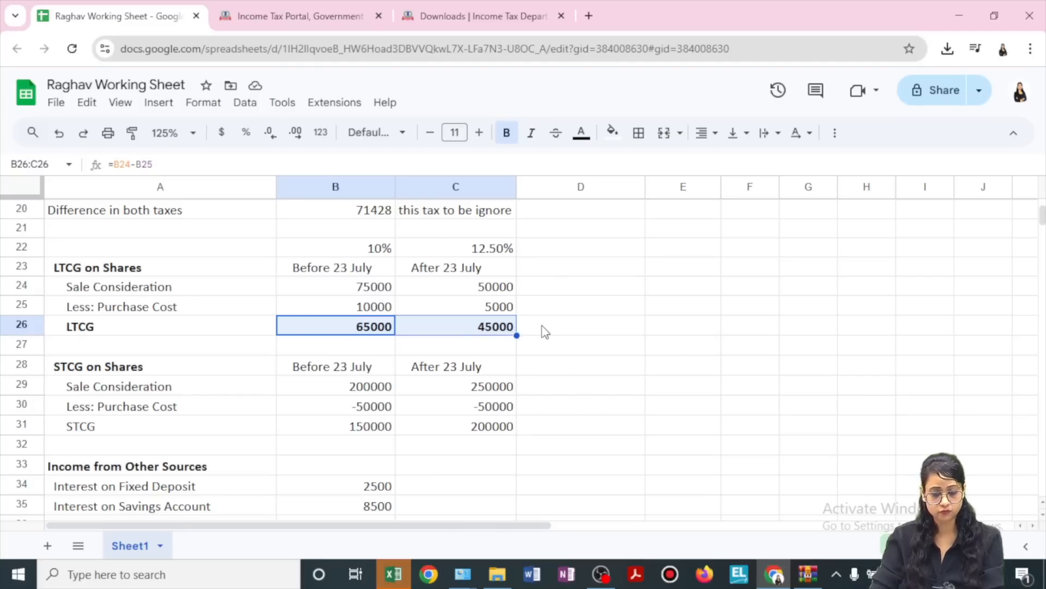
In the Excel return, enlarge Schedule 112A and set the first row's share acquisition period to After 31st January 2018.
key(alt+Tab)
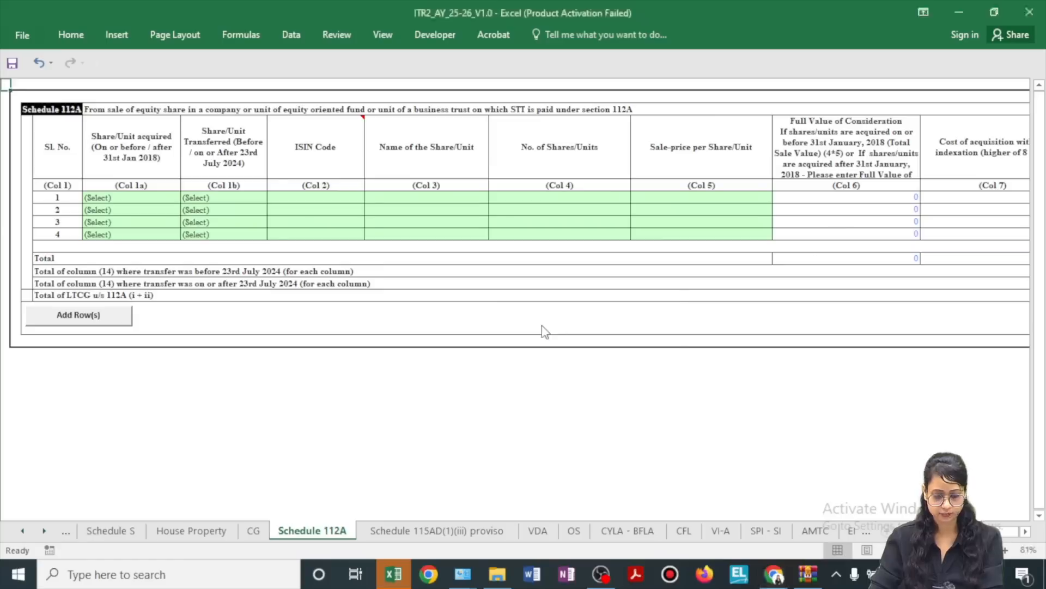
click(643, 339)
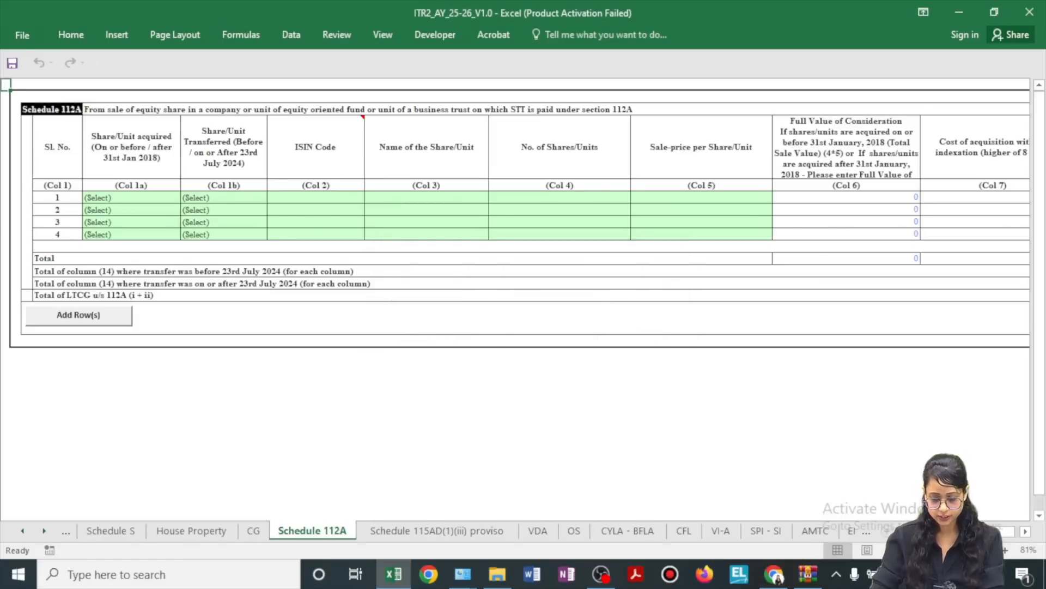
click(1006, 550)
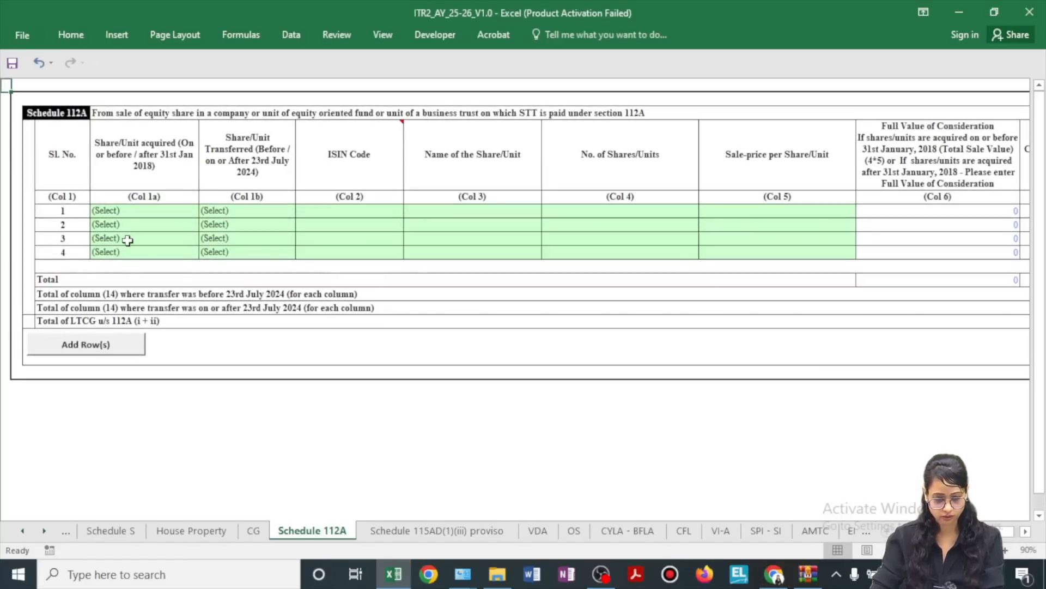
click(1005, 550)
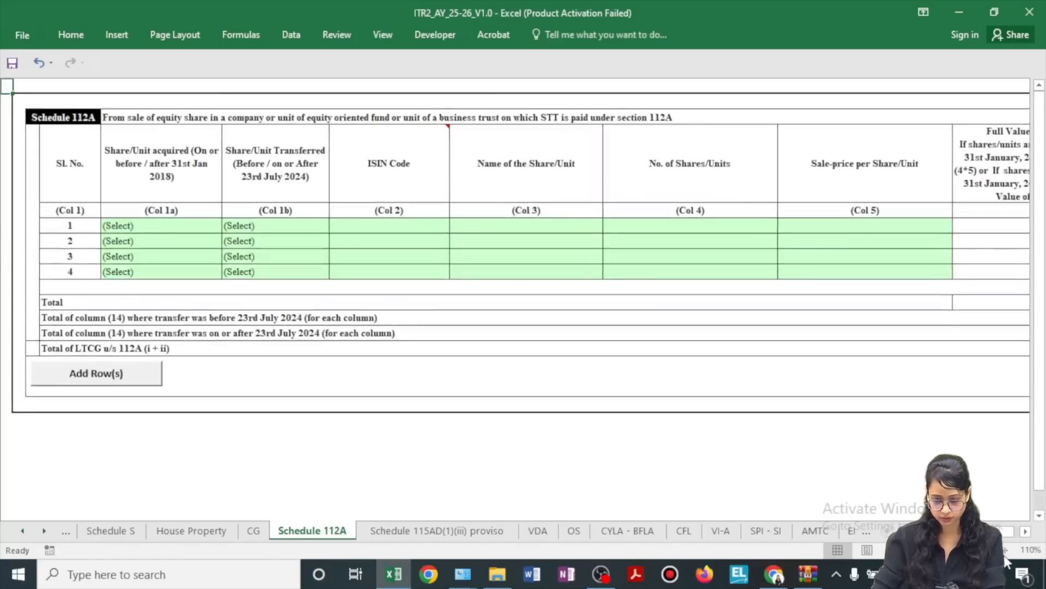
click(1005, 550)
click(150, 243)
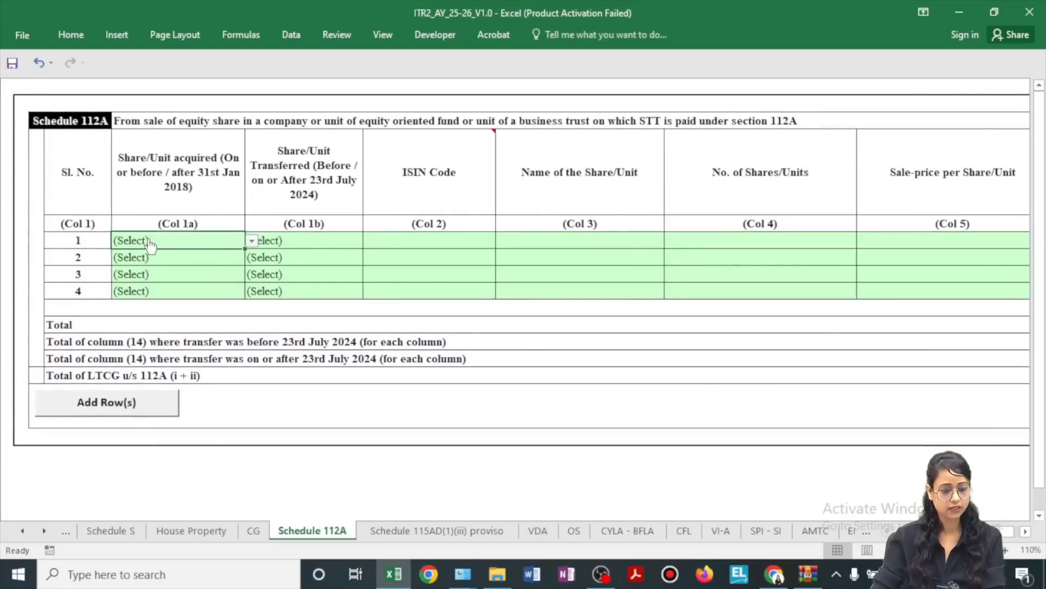
click(252, 241)
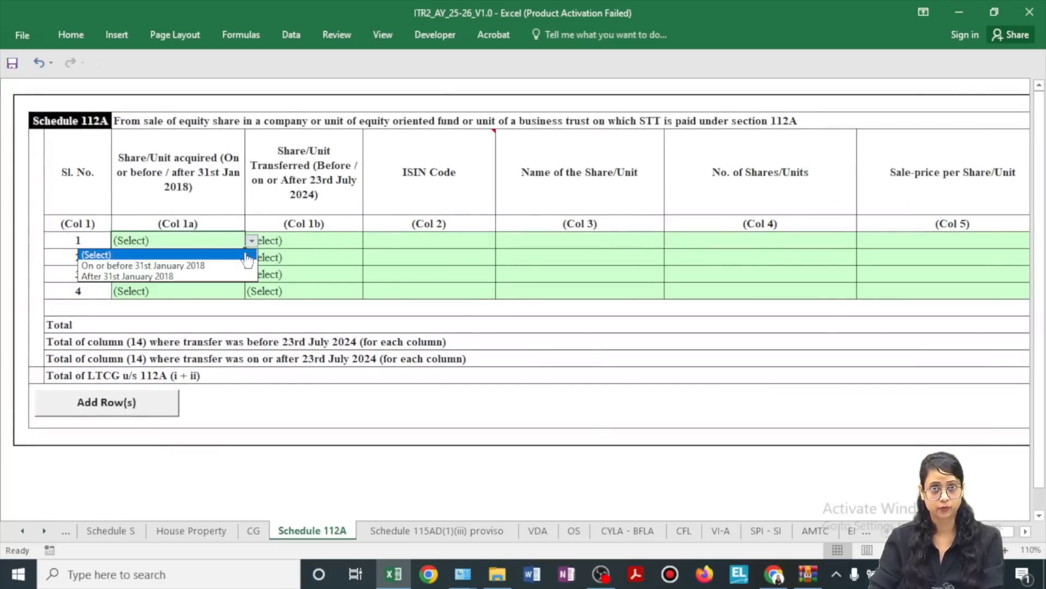
click(194, 277)
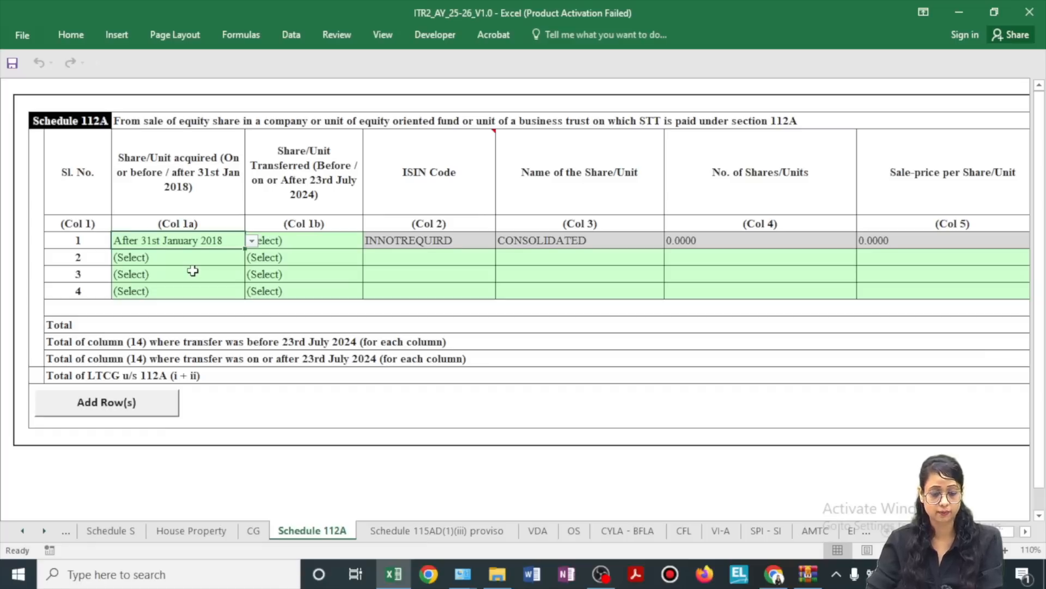
Set the first Schedule 112A row's share transfer period to Before 23rd July 2024.
click(352, 240)
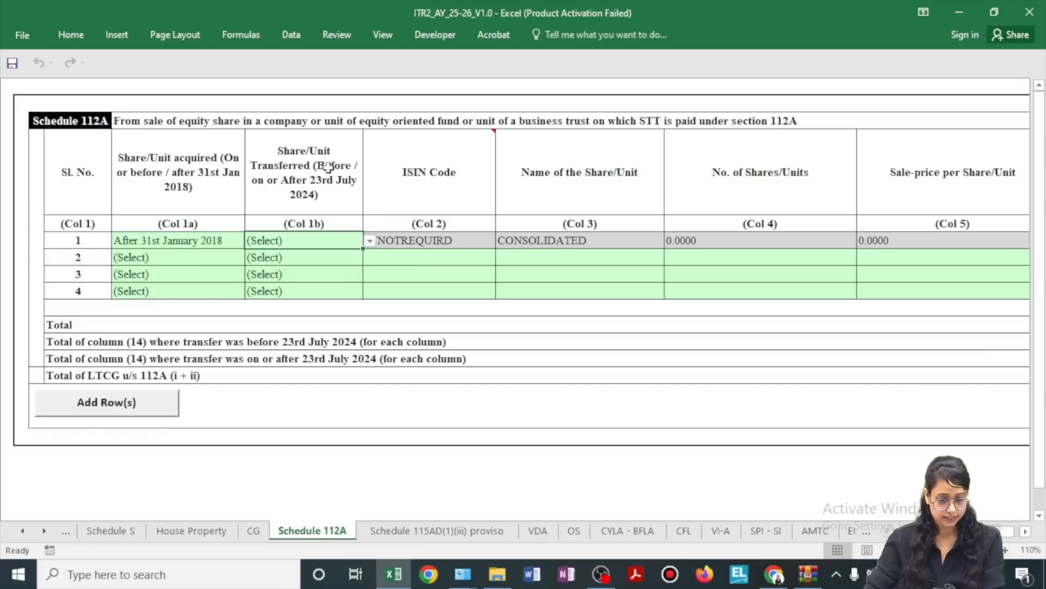
click(369, 241)
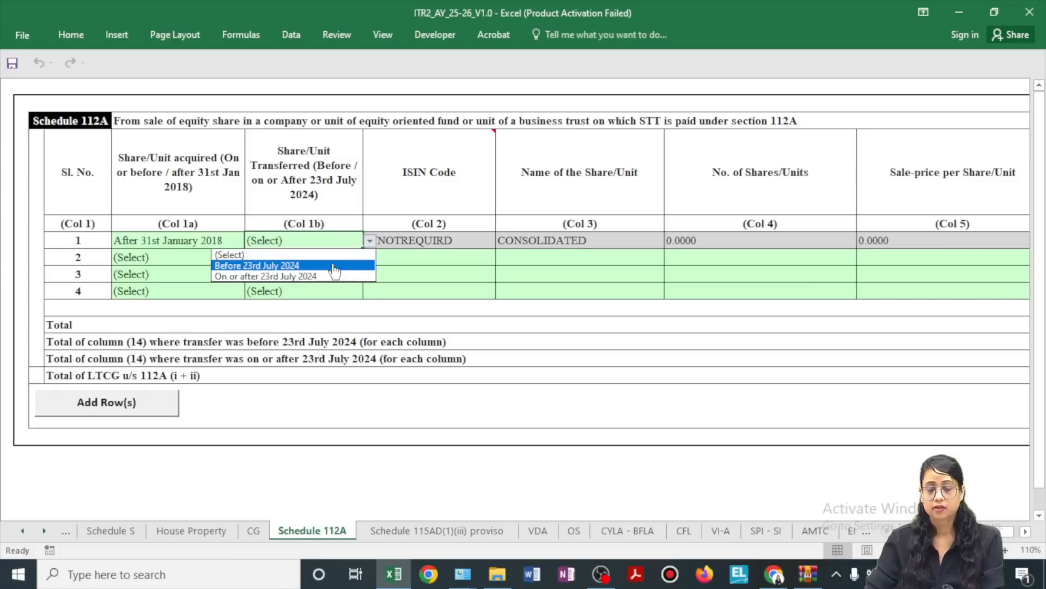
click(334, 266)
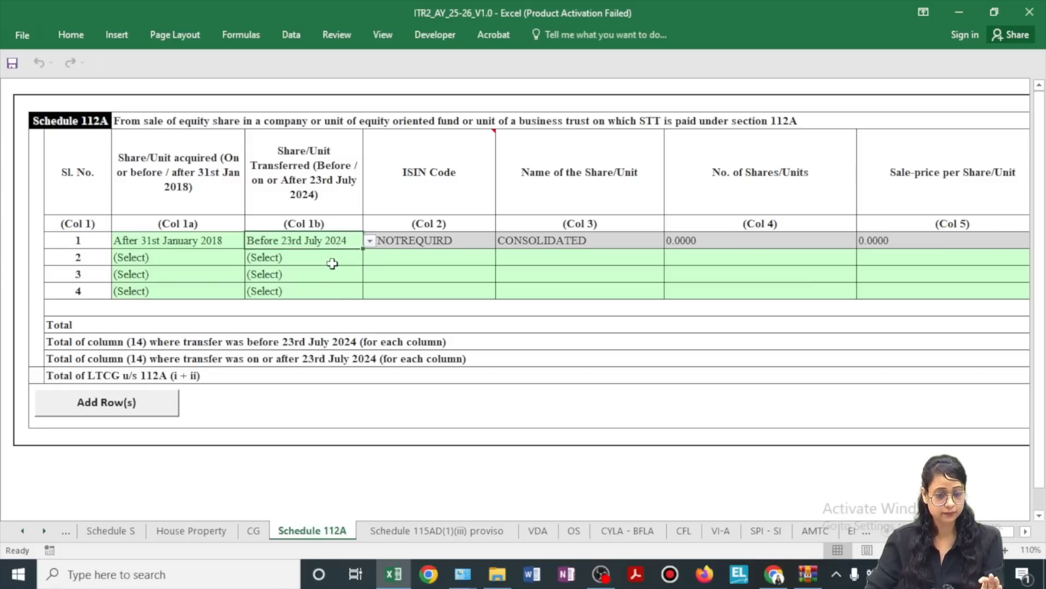
Check the LTCG sale consideration in the Google Sheets working sheet and enter 75000 as the first row's full value of consideration in Excel.
click(558, 246)
key(Tab)
key(Tab)
key(Tab)
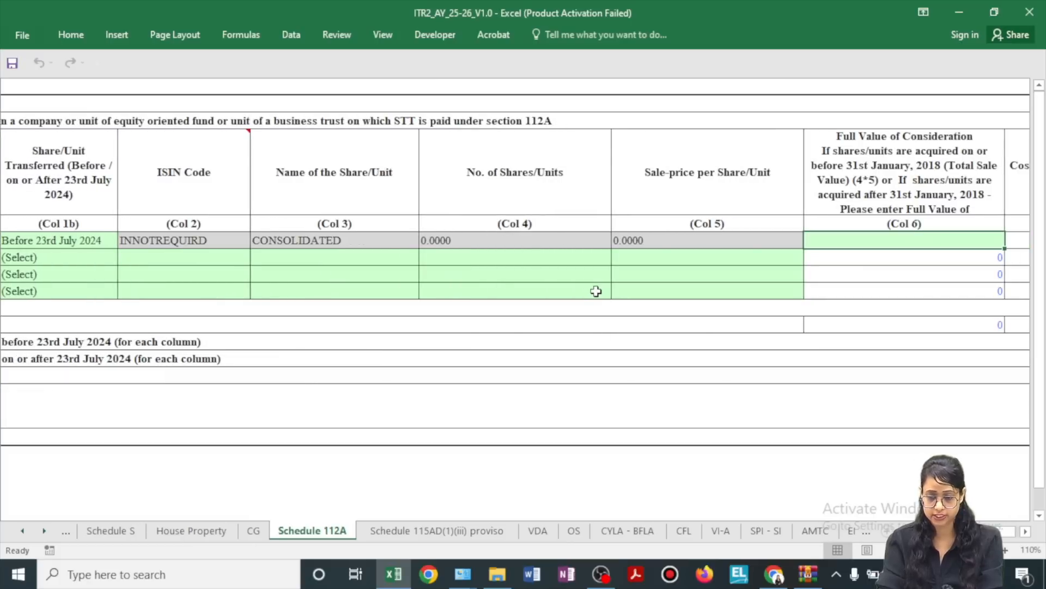
key(alt+Tab)
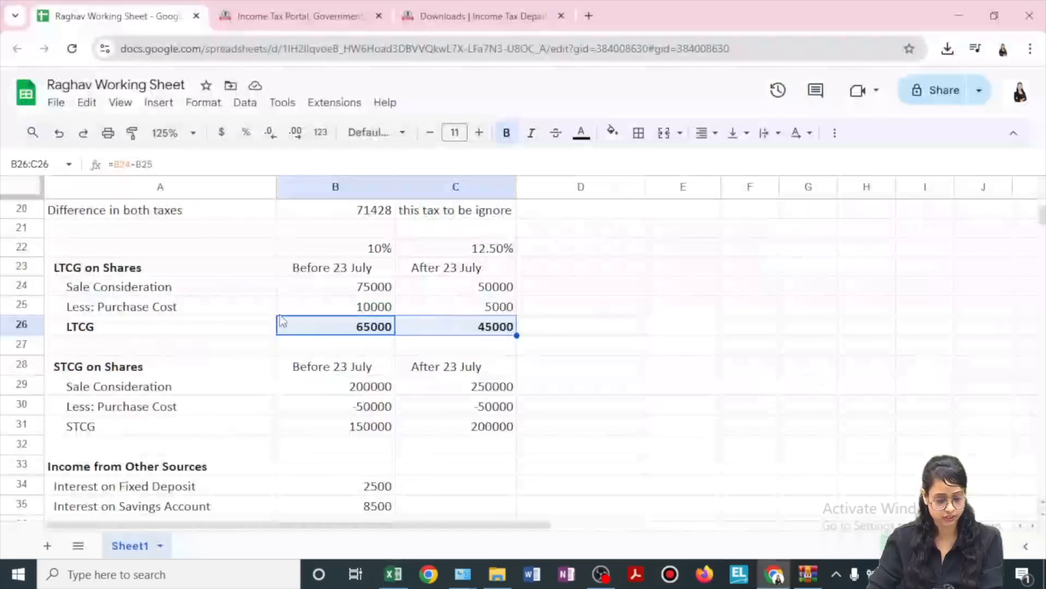
click(364, 288)
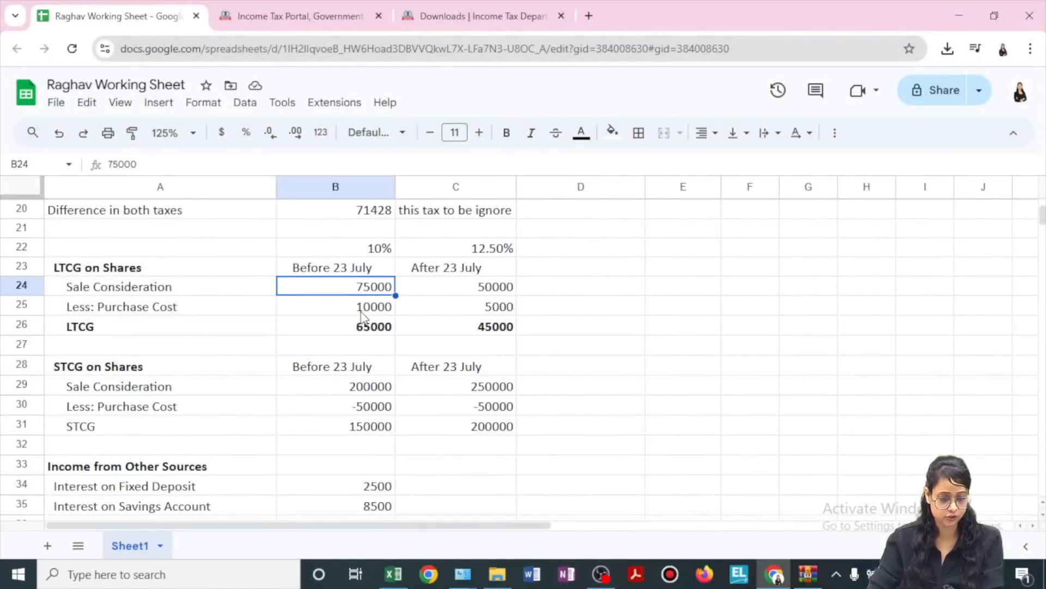
key(alt+Tab)
text(7)
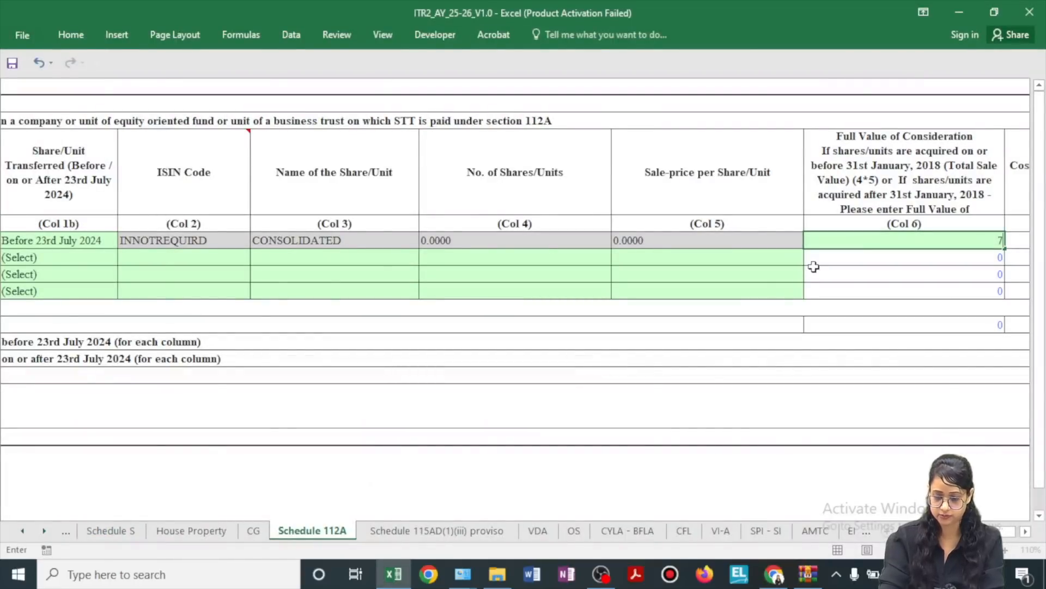
click(814, 267)
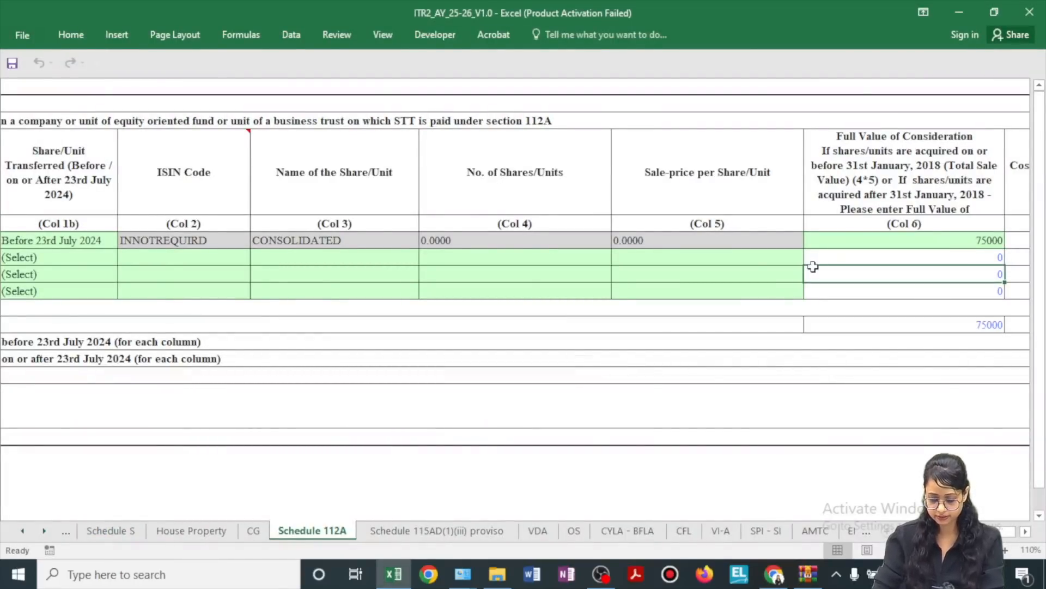
Enter 10000 as the cost of acquisition in the first Schedule 112A row.
key(Right)
key(Right)
key(Right)
key(Right)
click(439, 240)
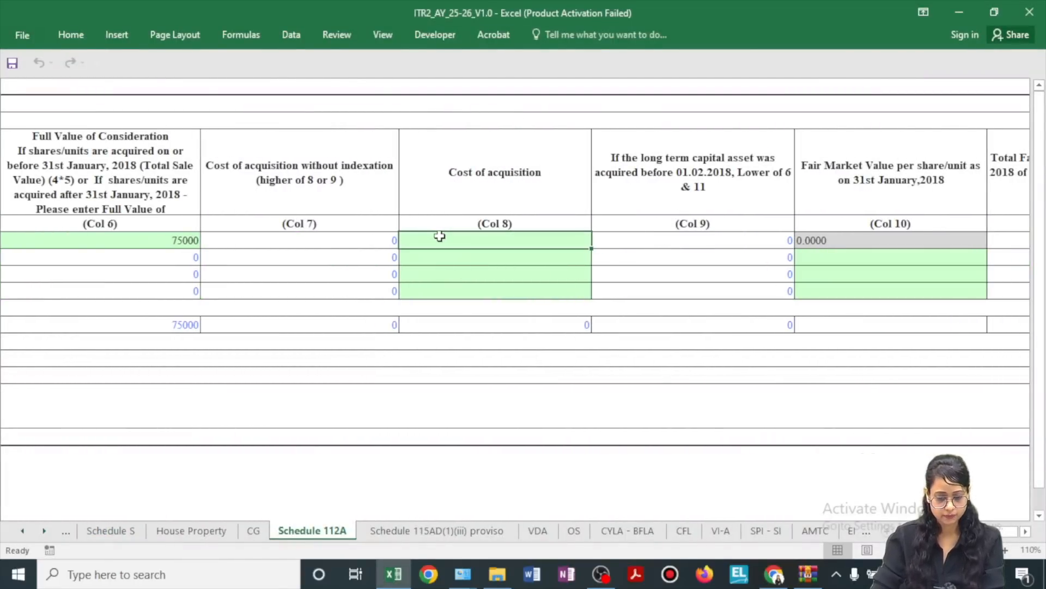
text(10000)
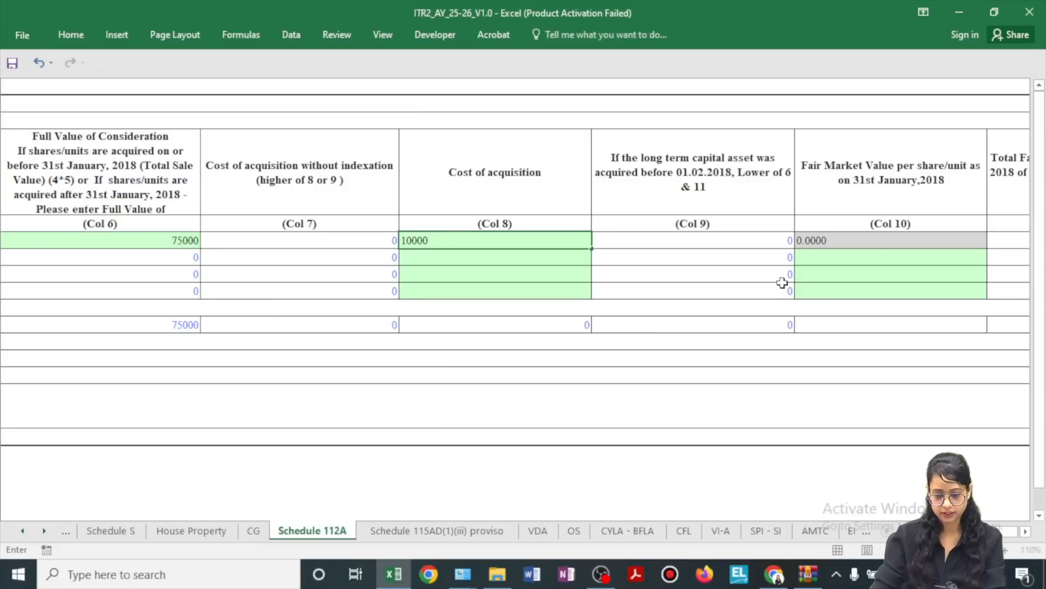
click(779, 281)
Enter 0 as the first row's expenditure in connection with transfer and check its balance column.
key(Right)
key(Right)
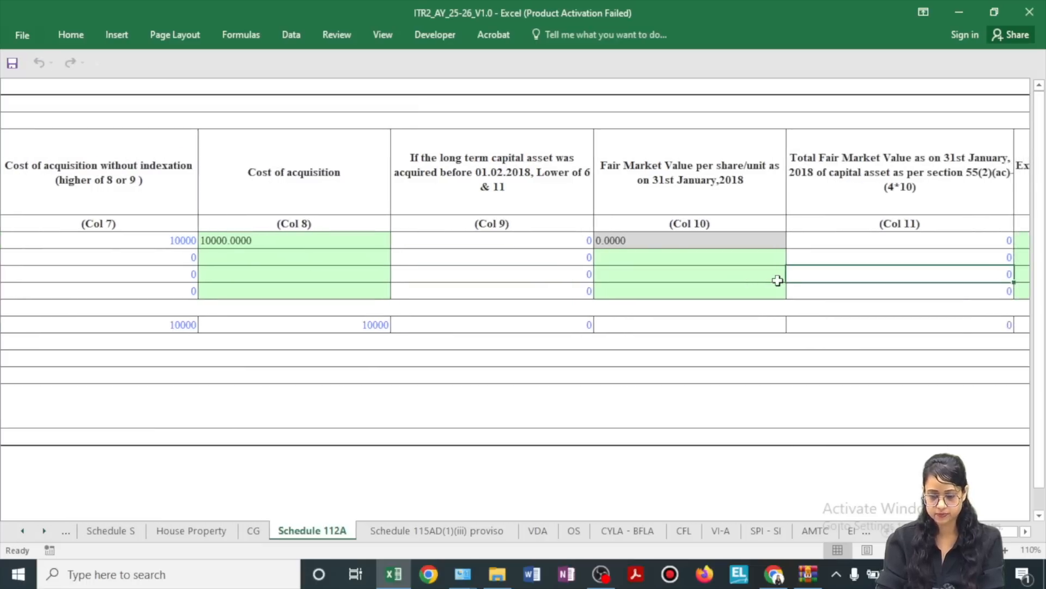
key(Right)
click(840, 239)
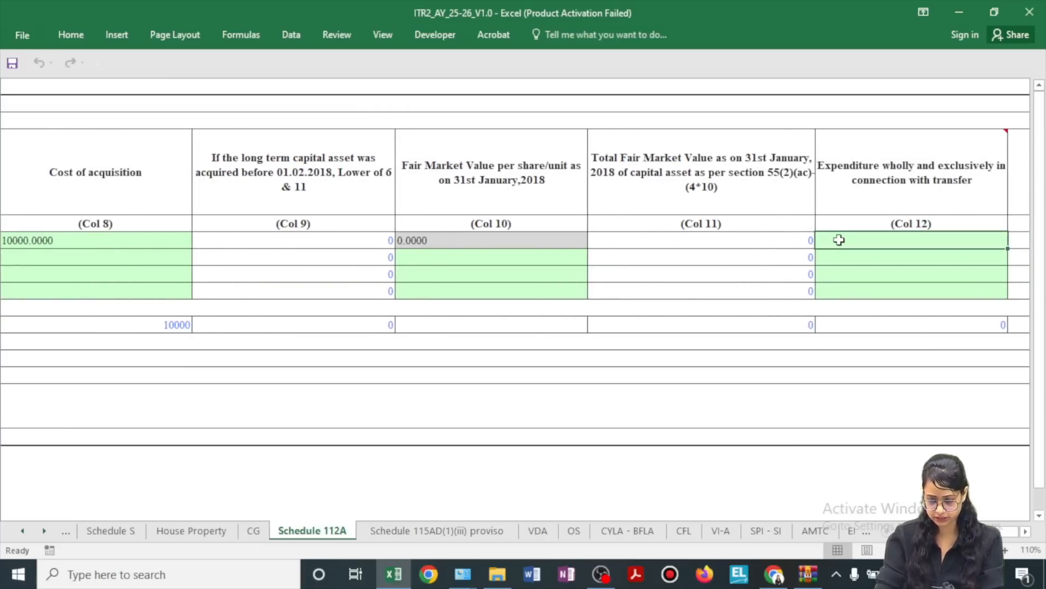
text(0)
key(Right)
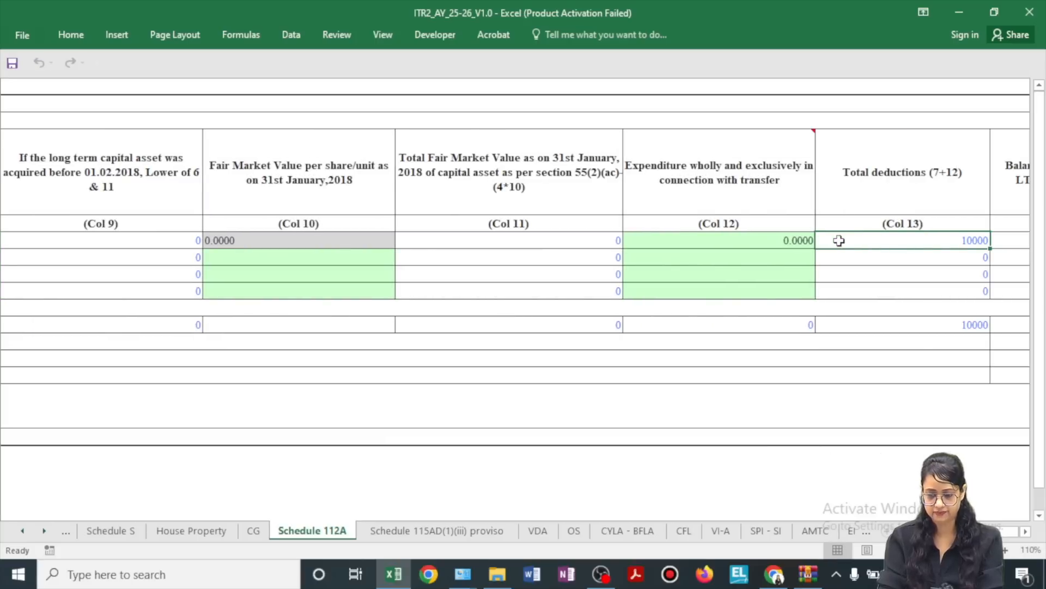
key(Right)
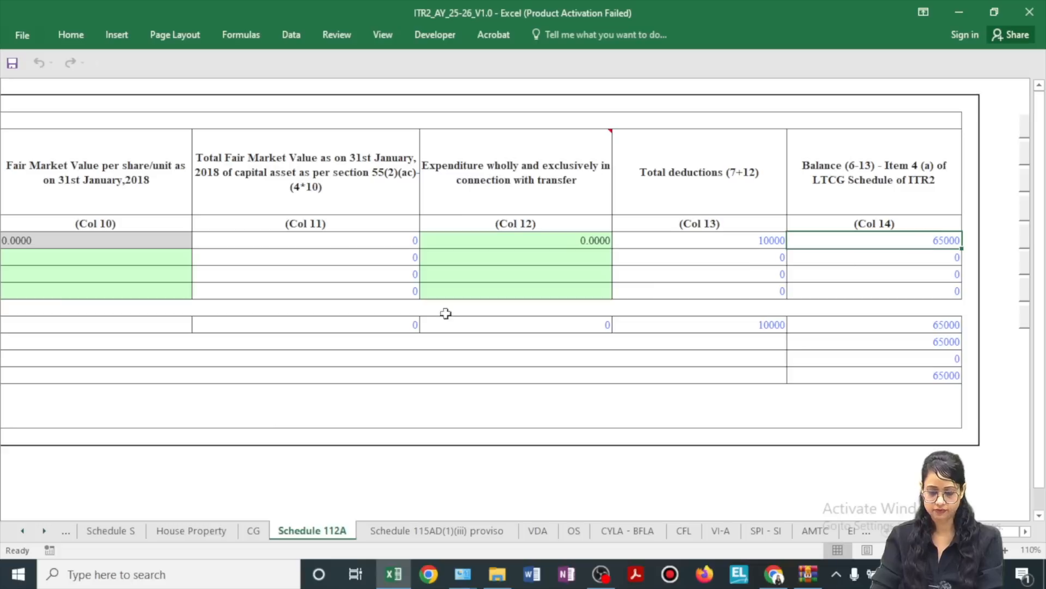
Set the second row's acquisition period to After 31st January 2018 and its transfer period to On or after 23rd July 2024.
key(Left)
key(Left)
key(Left)
key(Left)
key(Left)
key(Left)
key(Left)
key(Left)
key(Left)
key(Left)
key(Left)
key(Left)
key(Left)
key(Left)
key(Left)
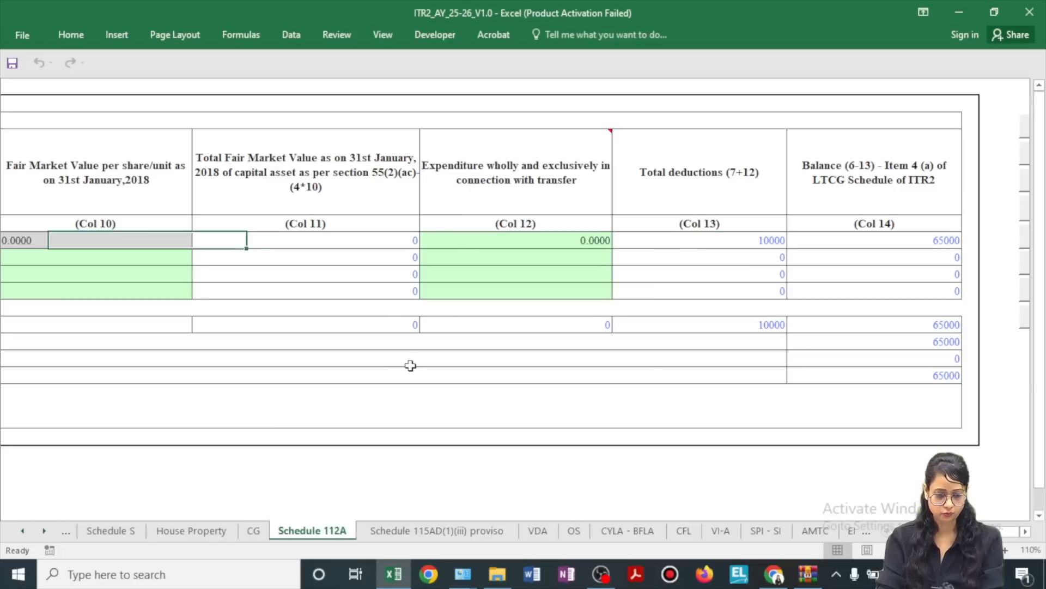
click(145, 259)
click(208, 257)
click(161, 298)
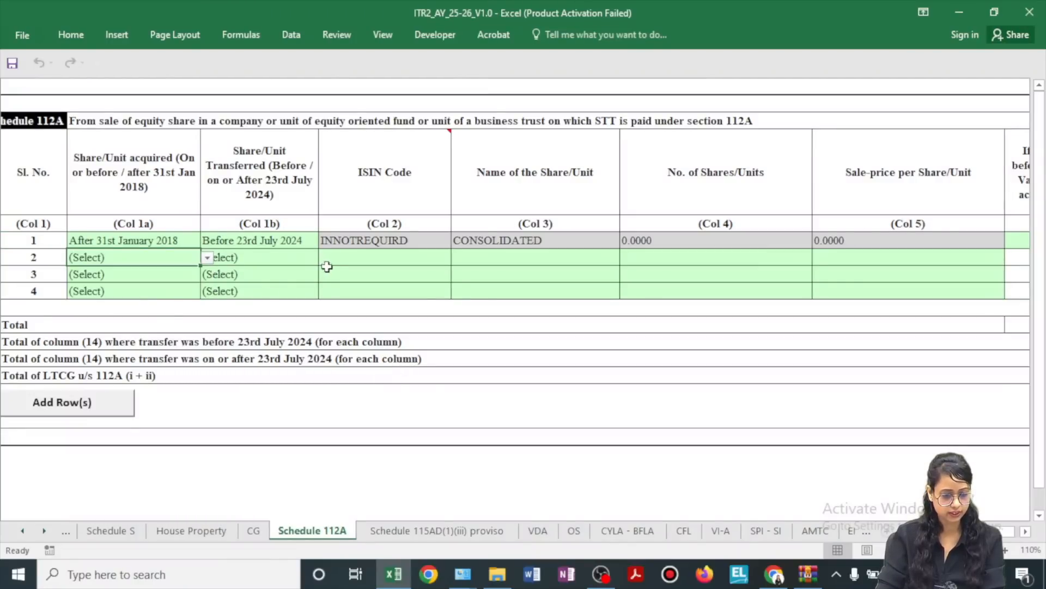
click(207, 257)
click(163, 293)
click(264, 262)
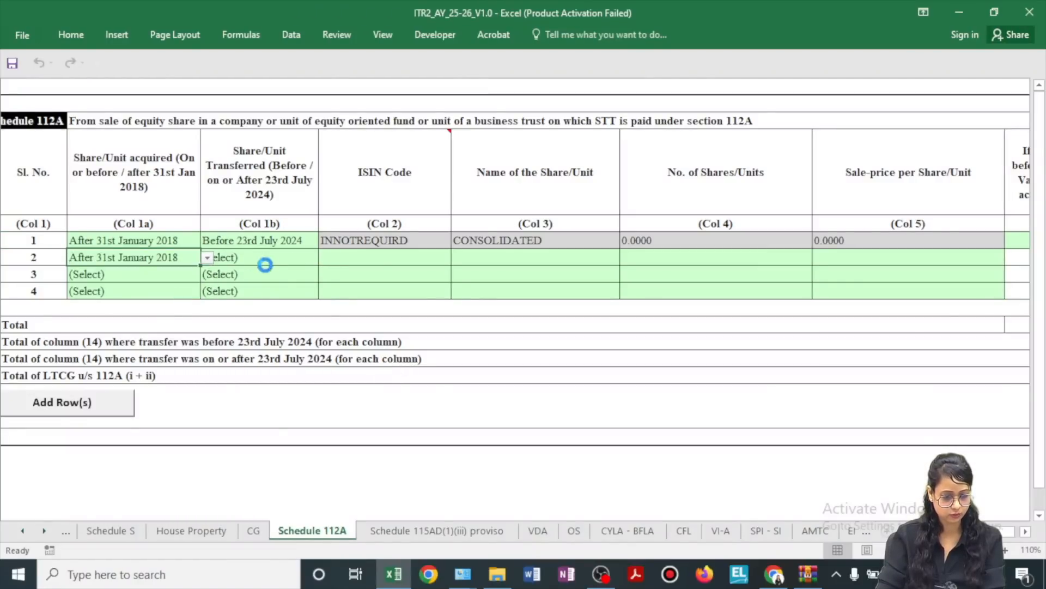
click(324, 259)
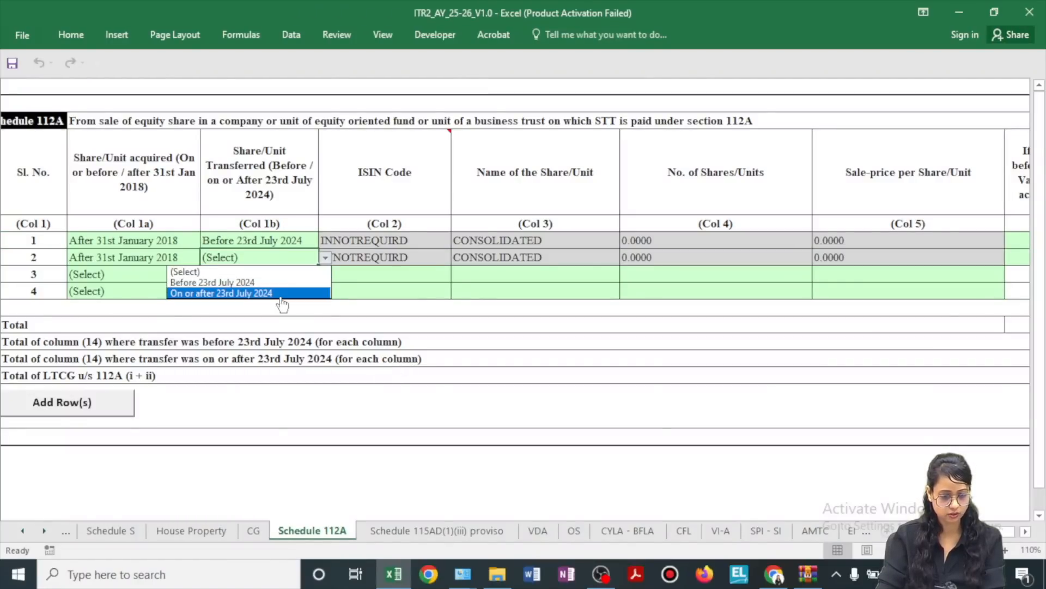
click(276, 293)
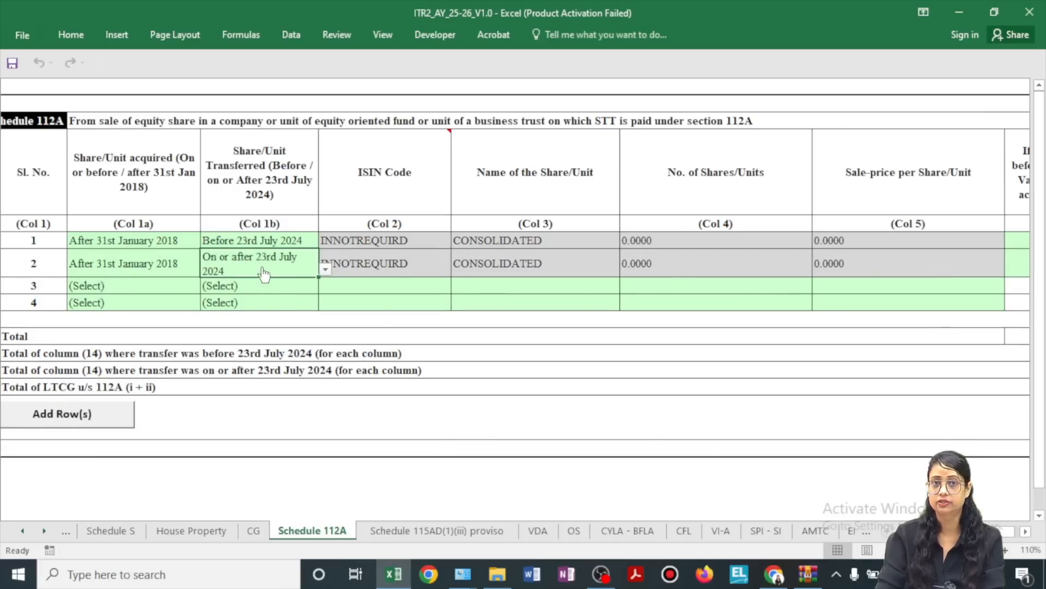
Check the After 23 July sale consideration in the working sheet and enter 50000 as the second row's full value of consideration.
click(673, 271)
key(Right)
key(Right)
key(Right)
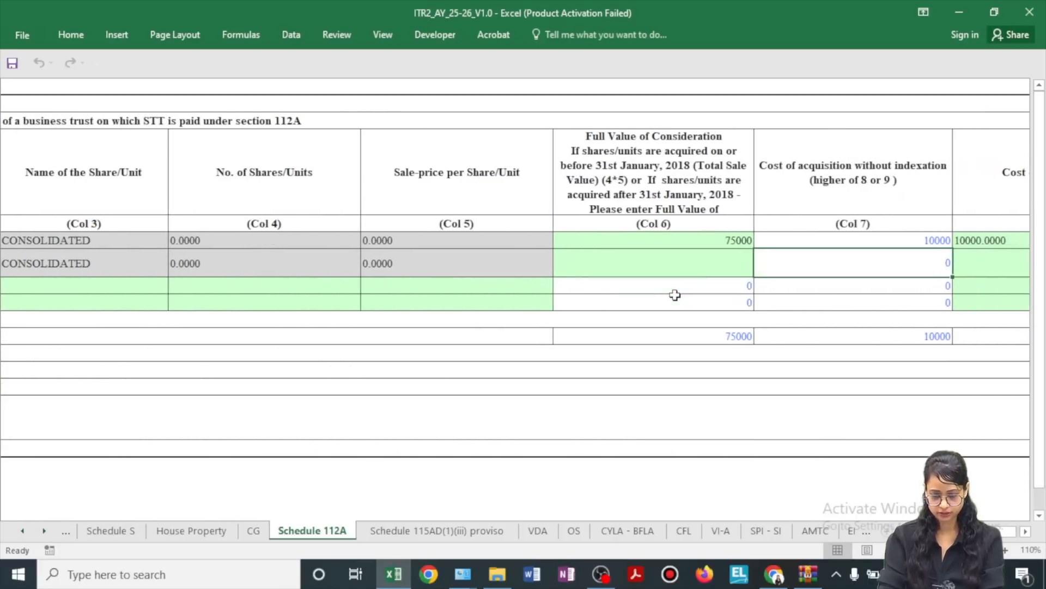
key(alt+Tab)
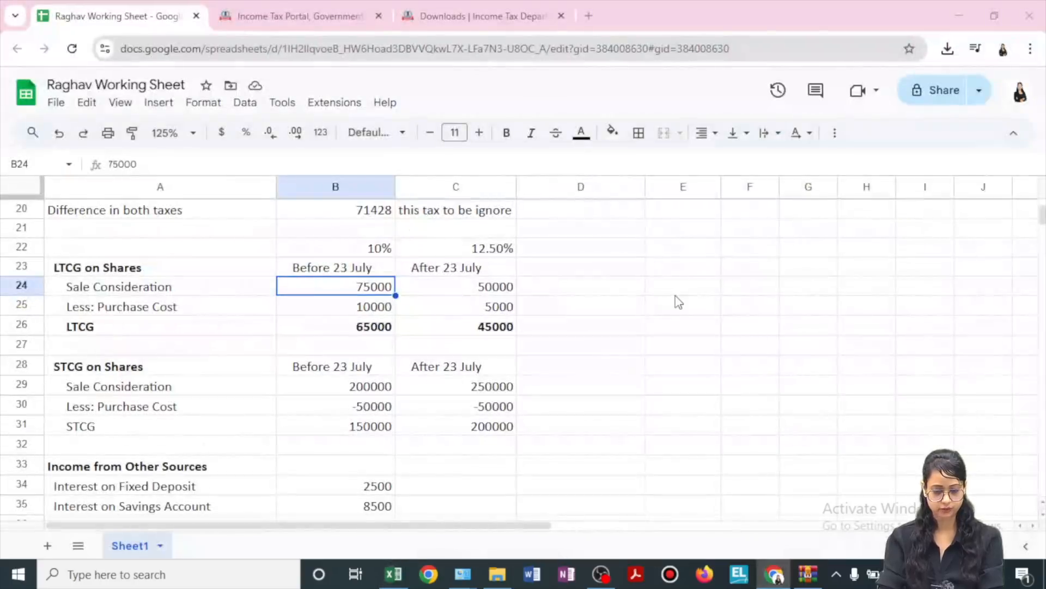
key(alt+Tab)
text(50000)
key(Return)
Check the After 23 July purchase cost in the working sheet and enter 5000 as the second row's cost of acquisition.
key(Right)
key(Right)
key(Up)
key(alt+Tab)
key(alt+Tab)
text(5000)
Enter 0 as the second row's expenditure in connection with transfer and check its balance column.
key(Right)
key(Right)
key(Right)
key(Right)
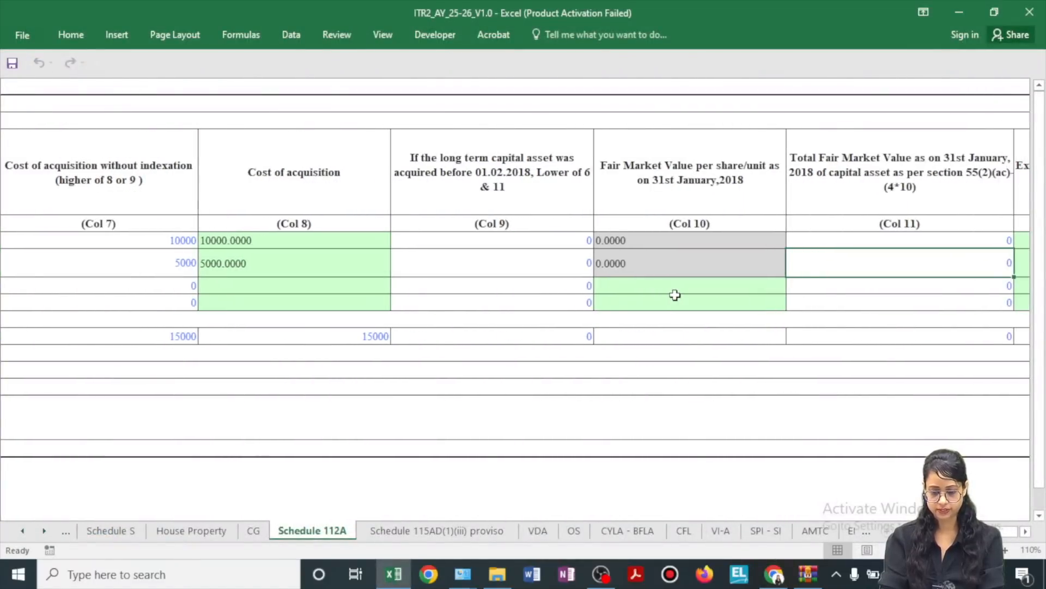
text(0)
key(Right)
key(Right)
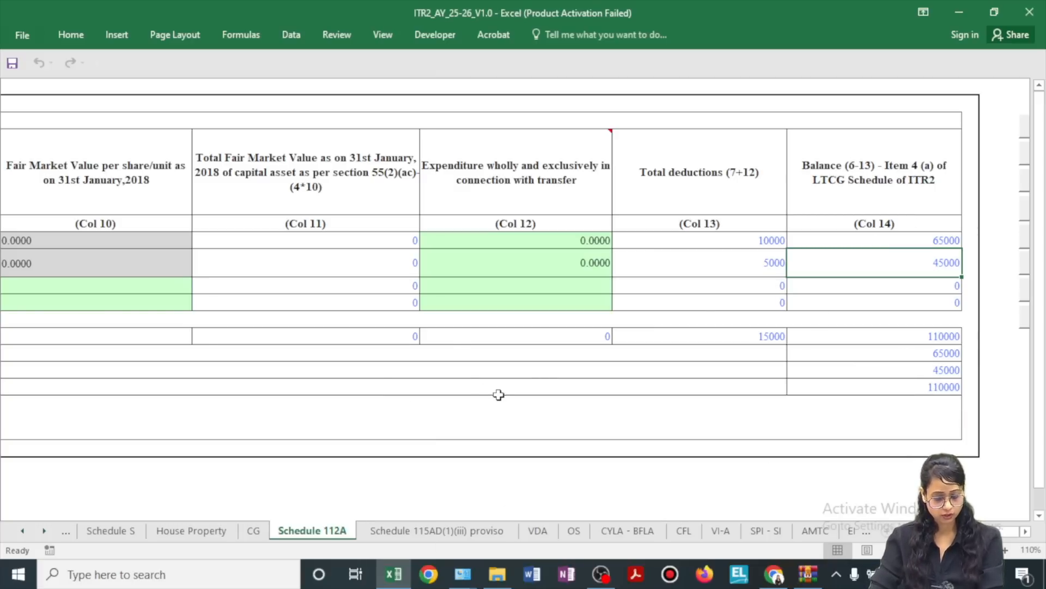
Look over the STCG on shares in the working sheet, and open Schedule CG in the Excel return, dismissing its messages.
key(alt+Tab)
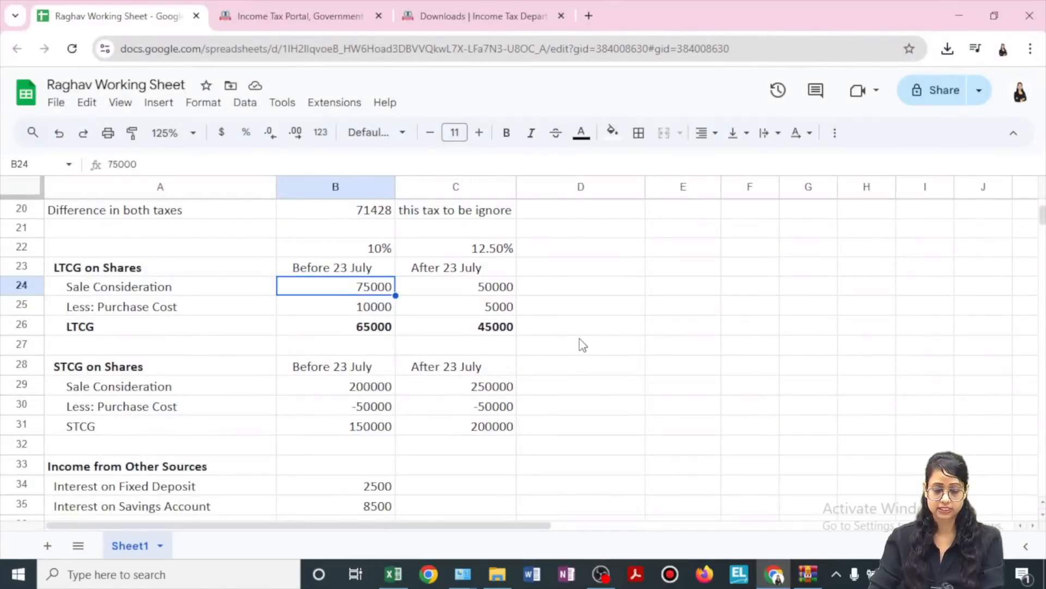
key(alt+Tab)
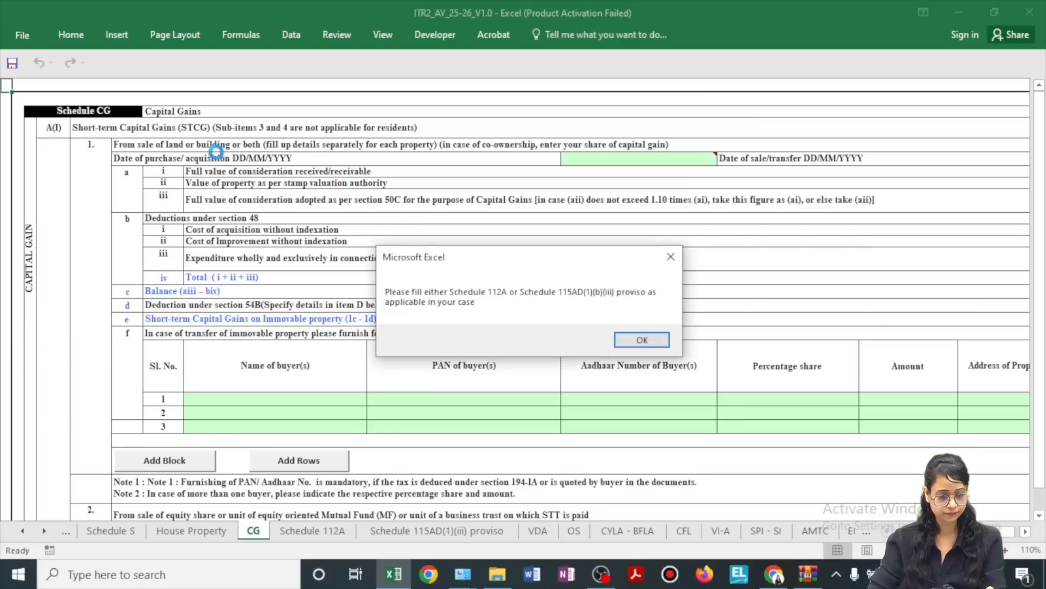
click(657, 341)
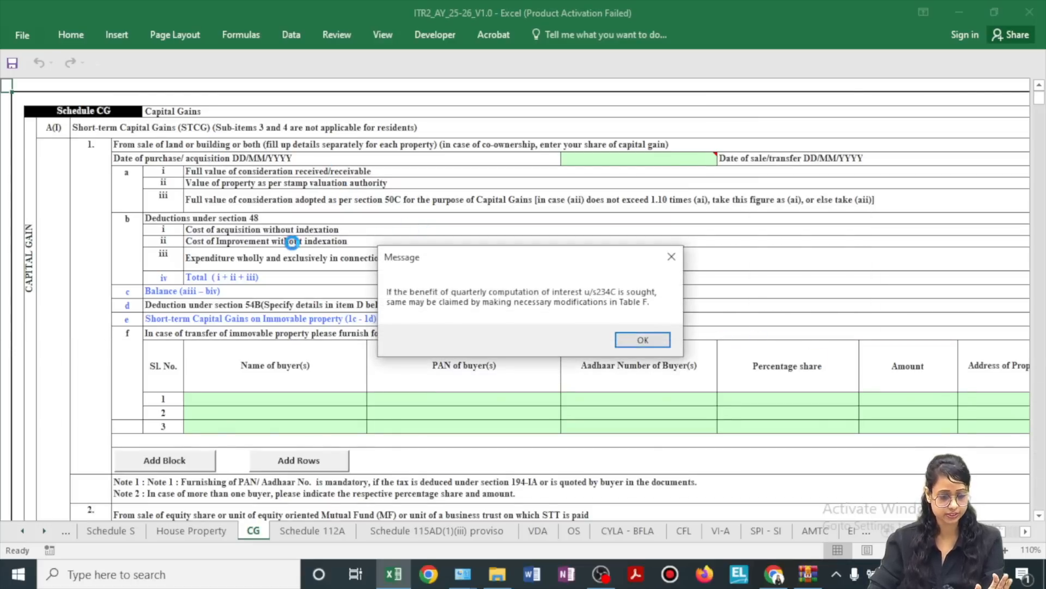
click(663, 344)
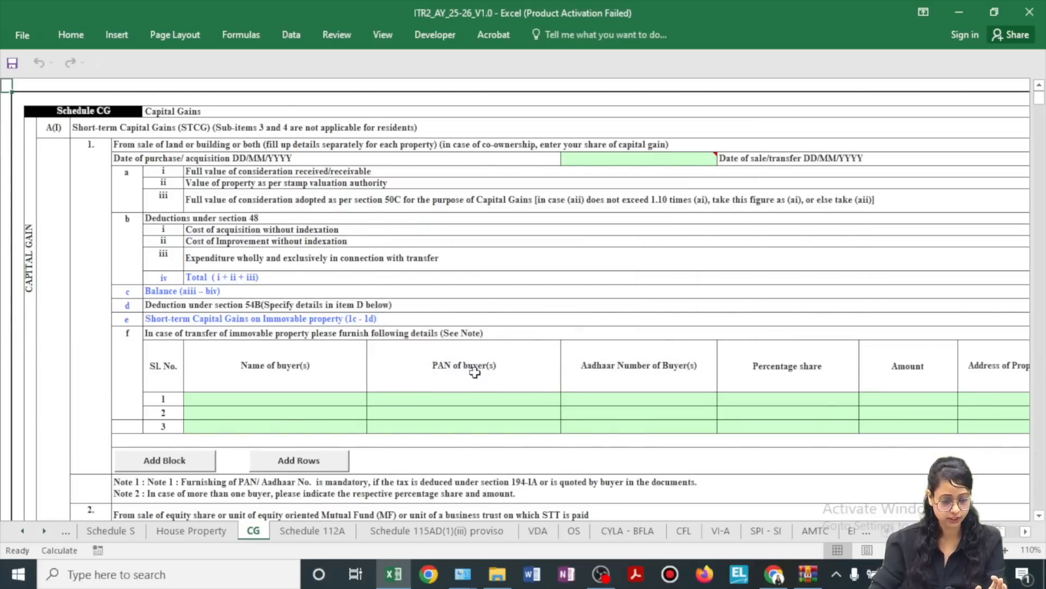
Examine the section 111A short-term gains fields in Schedule CG, comparing the columns for transfers before and on or after 23rd July 2024.
scroll(472, 369, down, 3)
scroll(466, 398, down, 3)
click(136, 322)
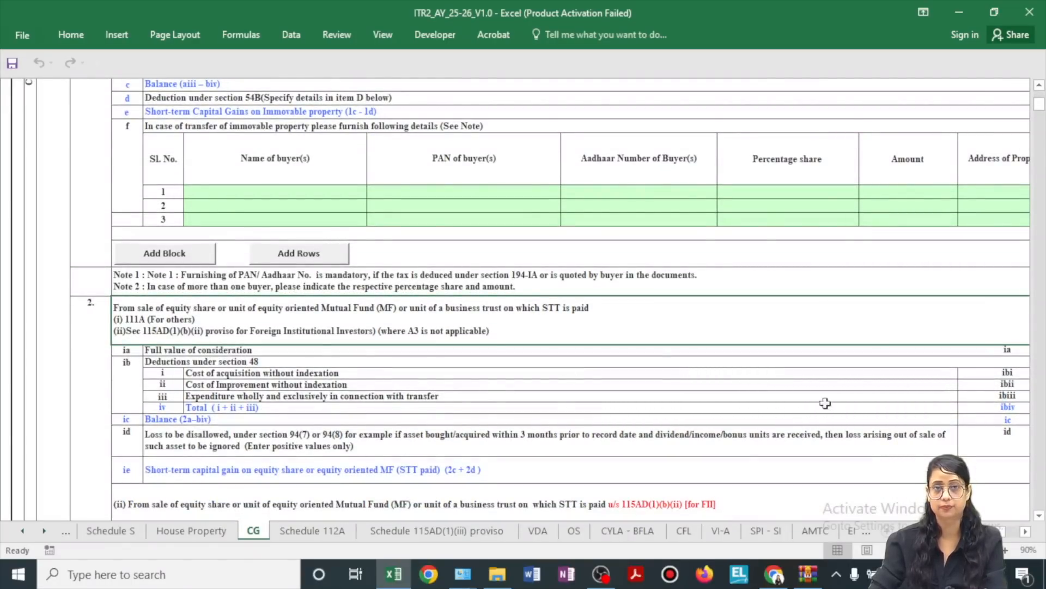
click(1010, 532)
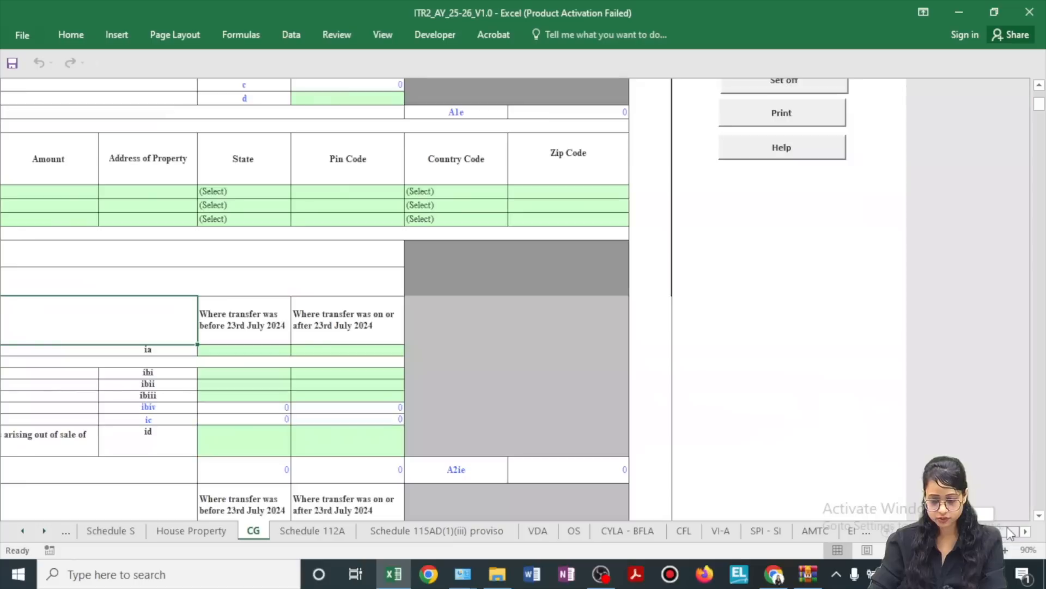
drag(970, 532, 960, 531)
click(1007, 551)
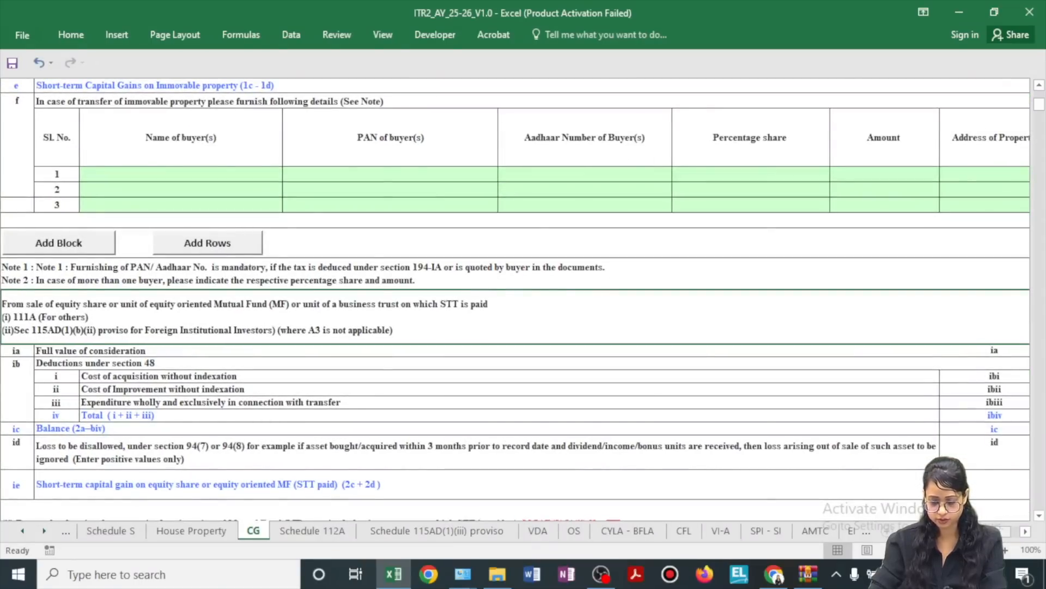
scroll(863, 392, right, 6)
click(287, 323)
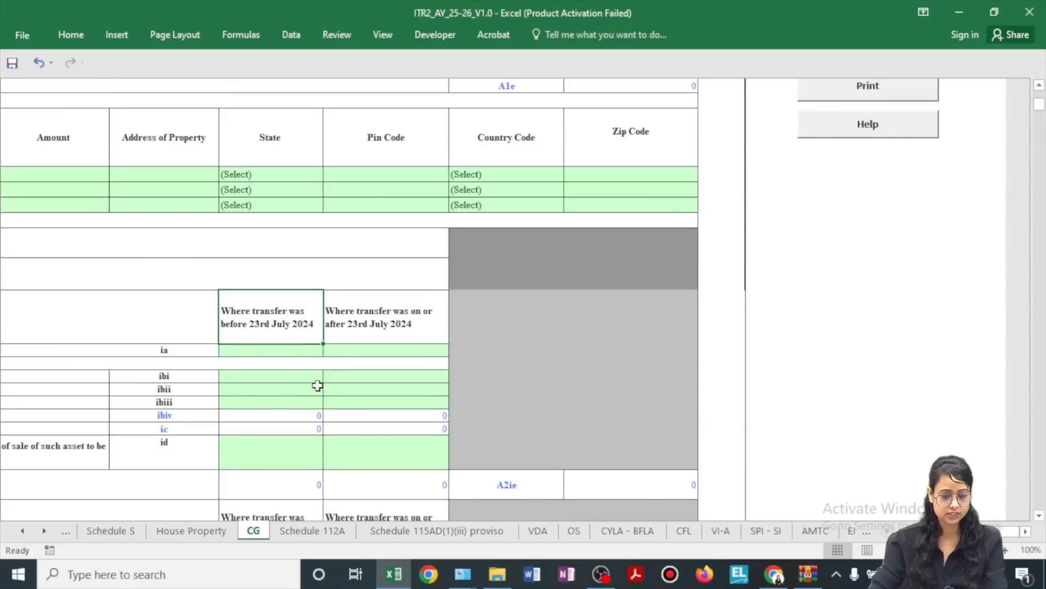
scroll(317, 385, down, 1)
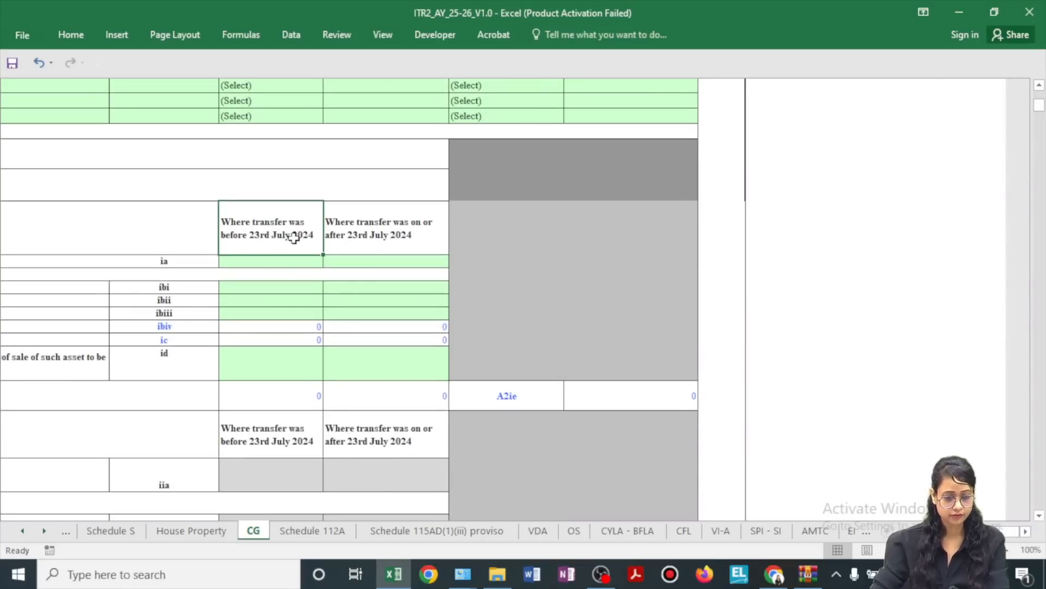
drag(285, 263, 284, 326)
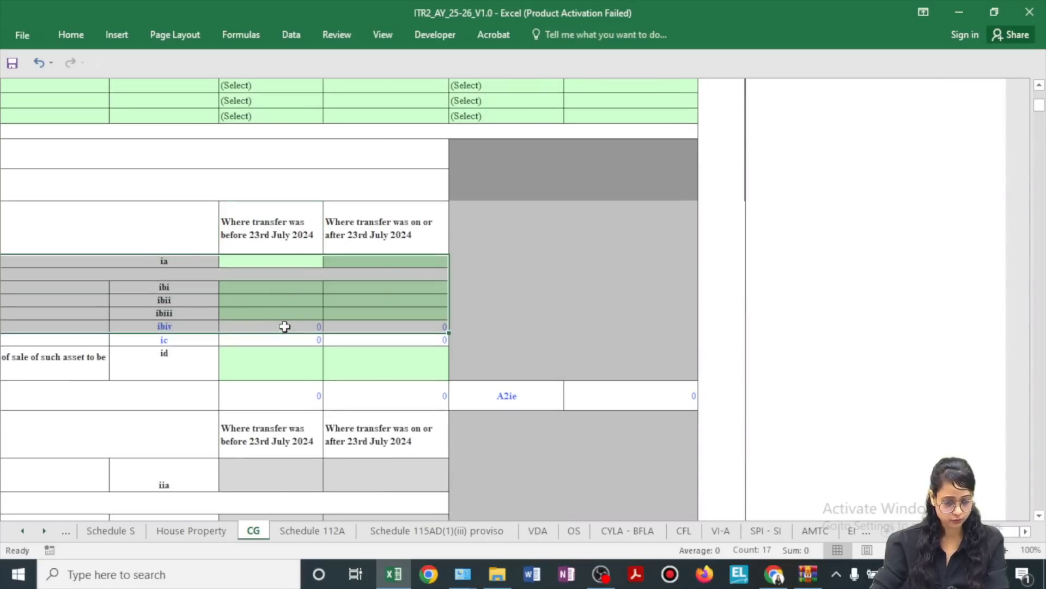
drag(283, 285, 282, 317)
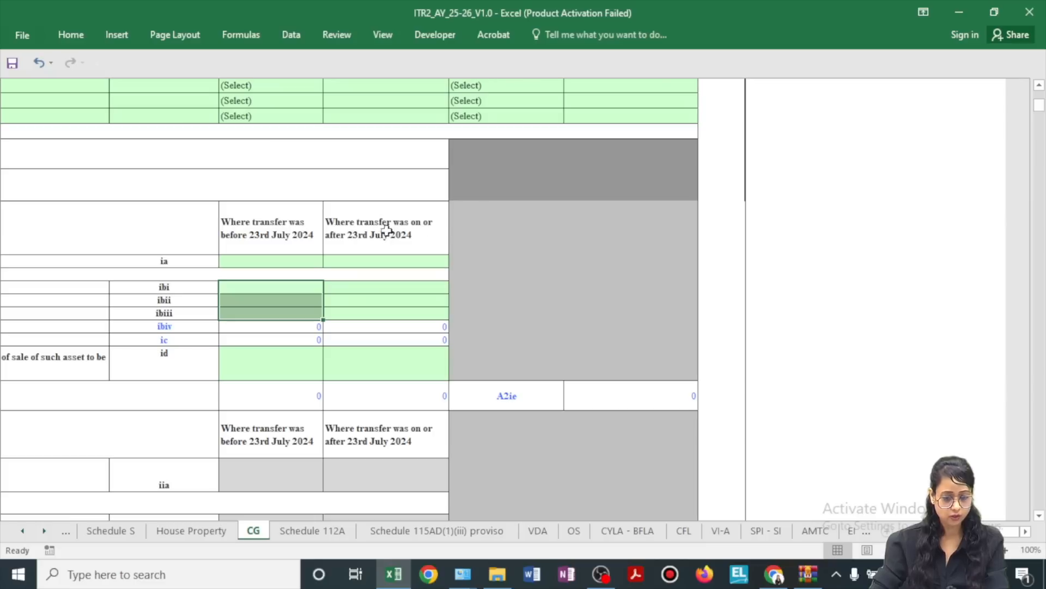
drag(397, 288, 393, 326)
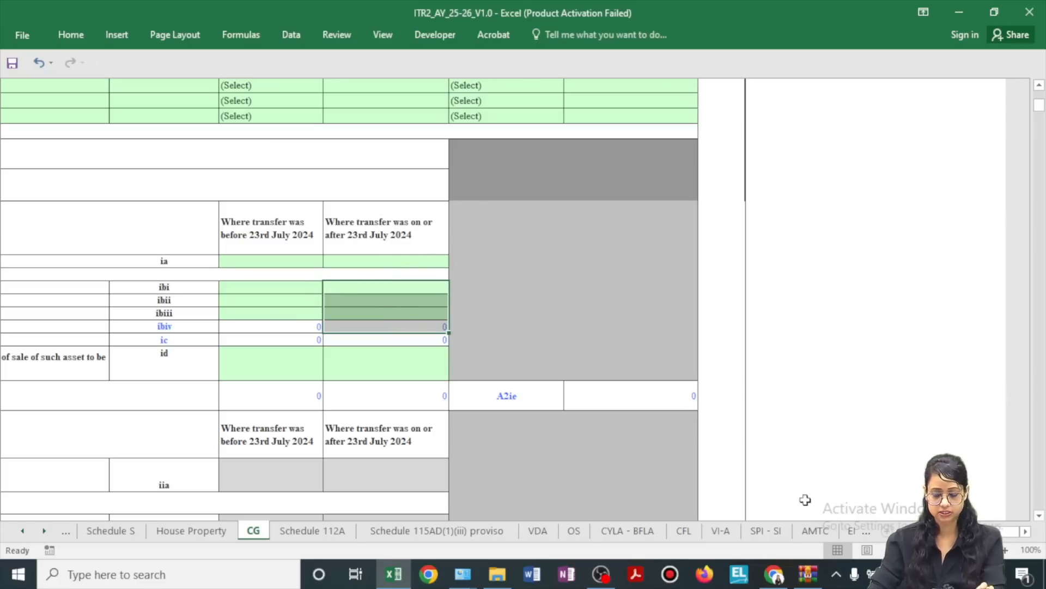
Read the section 48 deduction rows for STT-paid equity in Schedule CG: cost of acquisition, cost of improvement and transfer expenditure.
drag(976, 531, 927, 531)
click(217, 260)
click(272, 288)
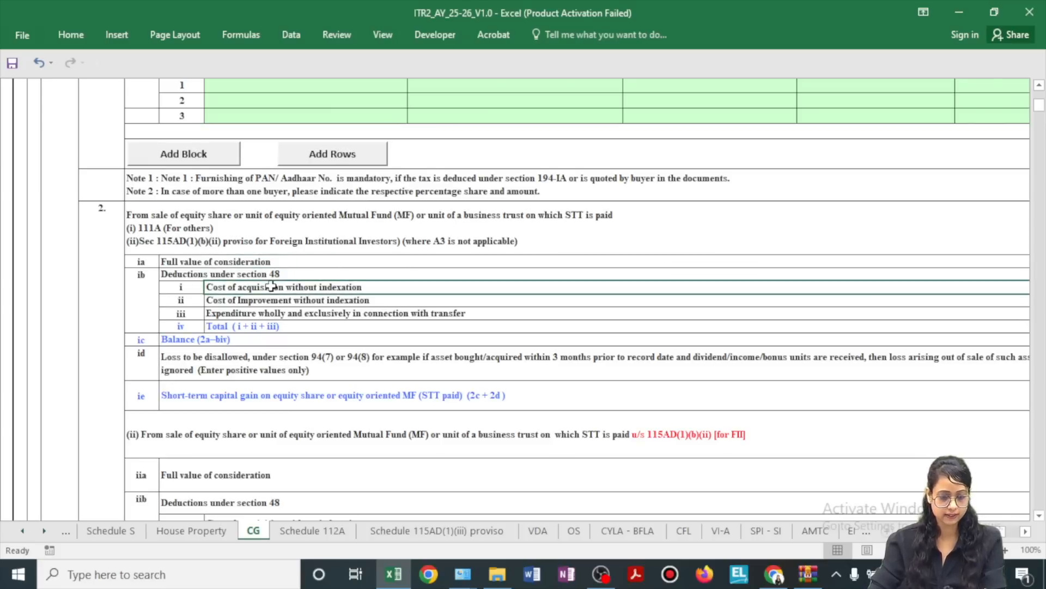
click(331, 301)
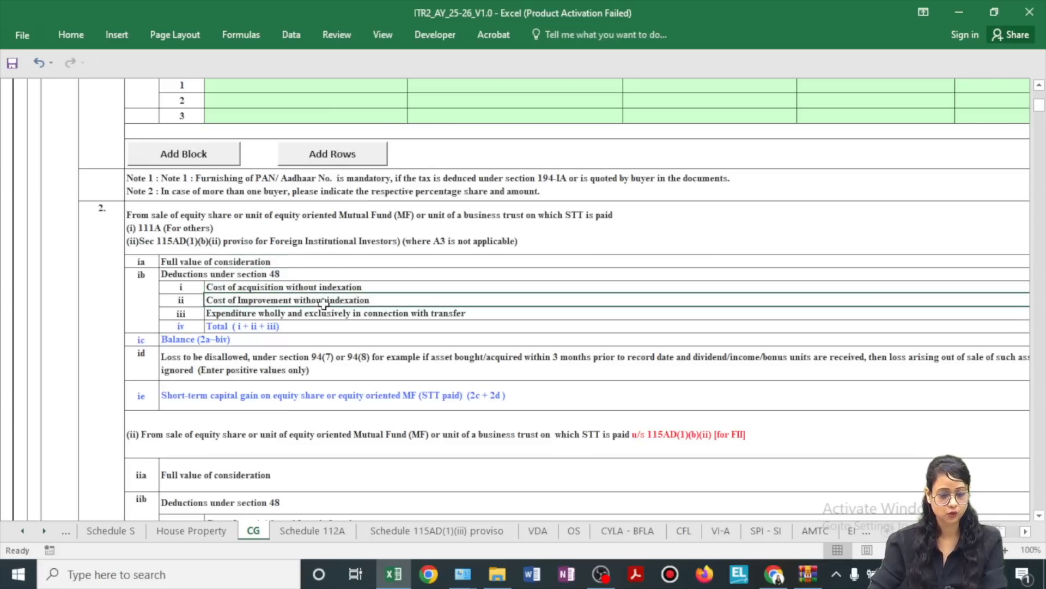
click(334, 318)
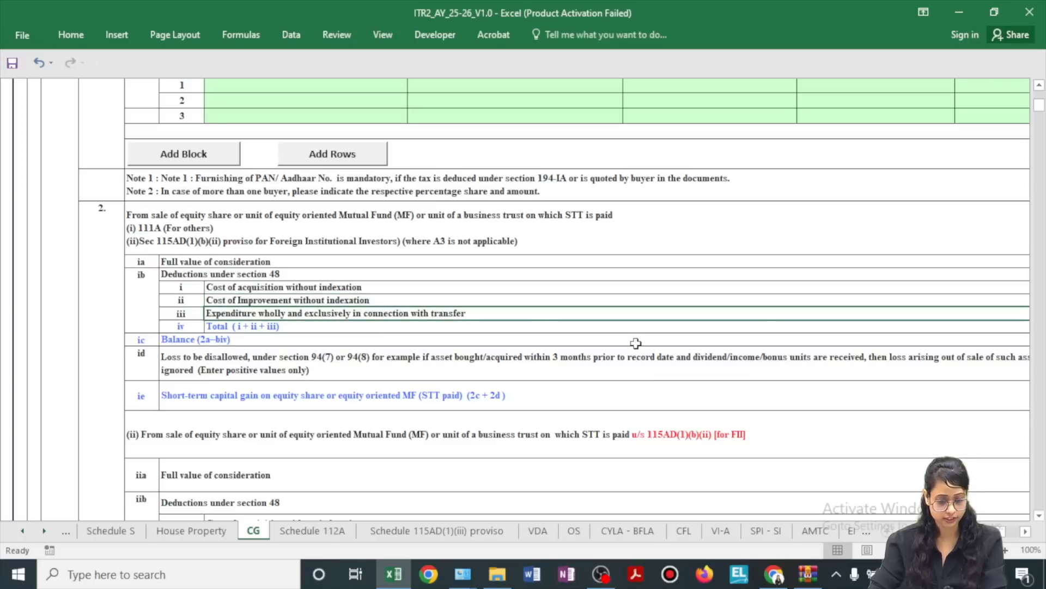
Check the Before 23 July sale consideration in the working sheet and enter 200000 as full value of consideration for transfers before 23rd July 2024.
scroll(515, 300, right, 5)
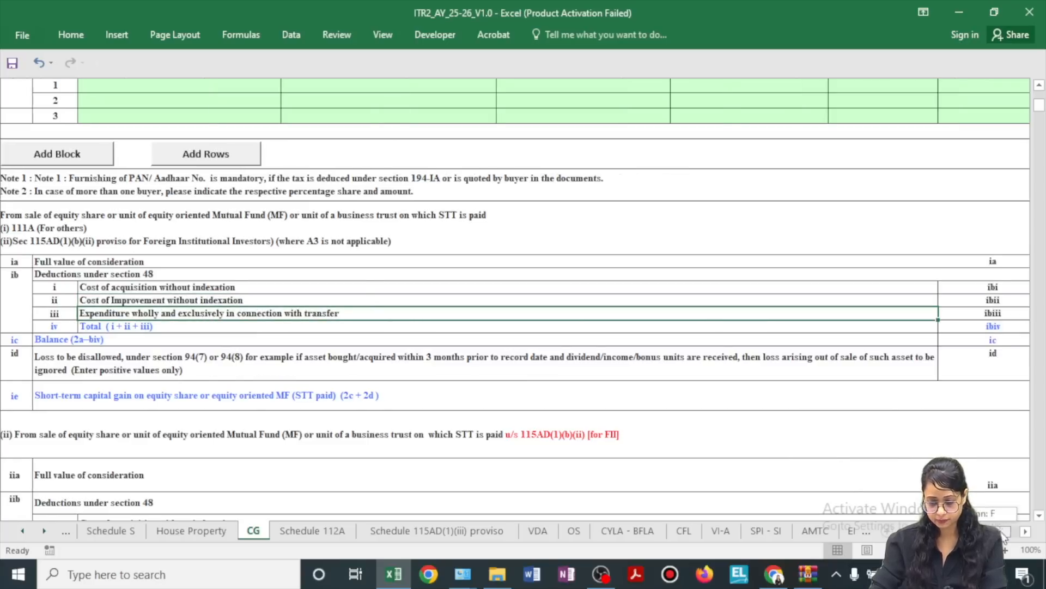
click(1005, 551)
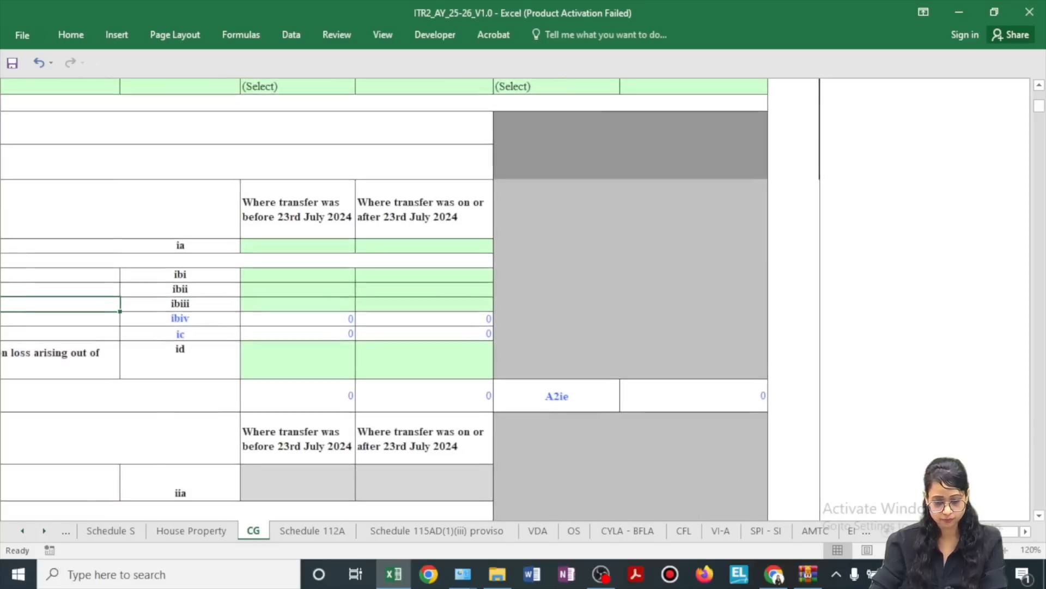
click(1005, 550)
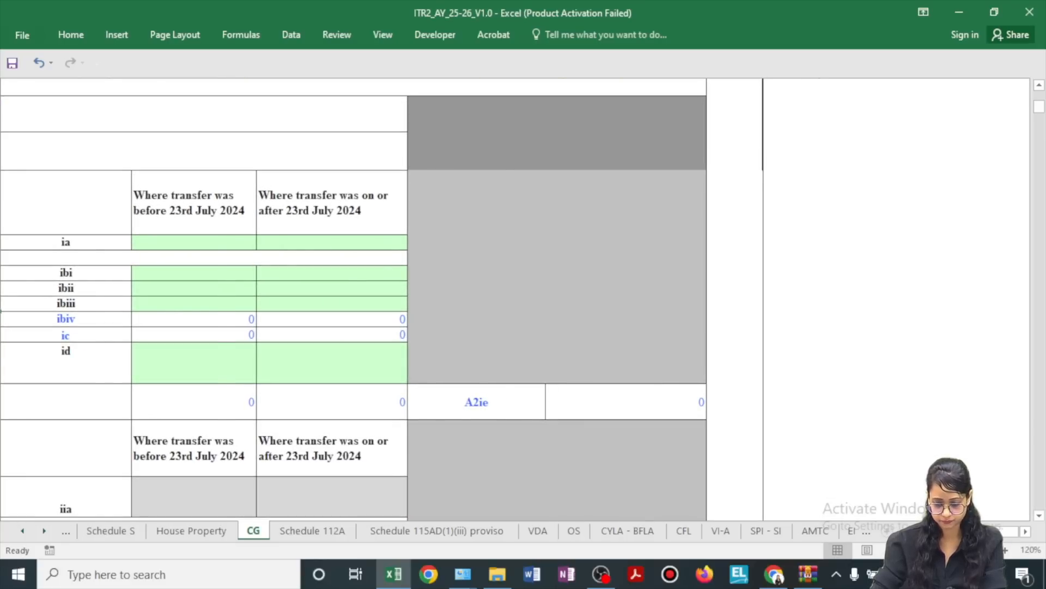
scroll(644, 386, left, 3)
click(507, 241)
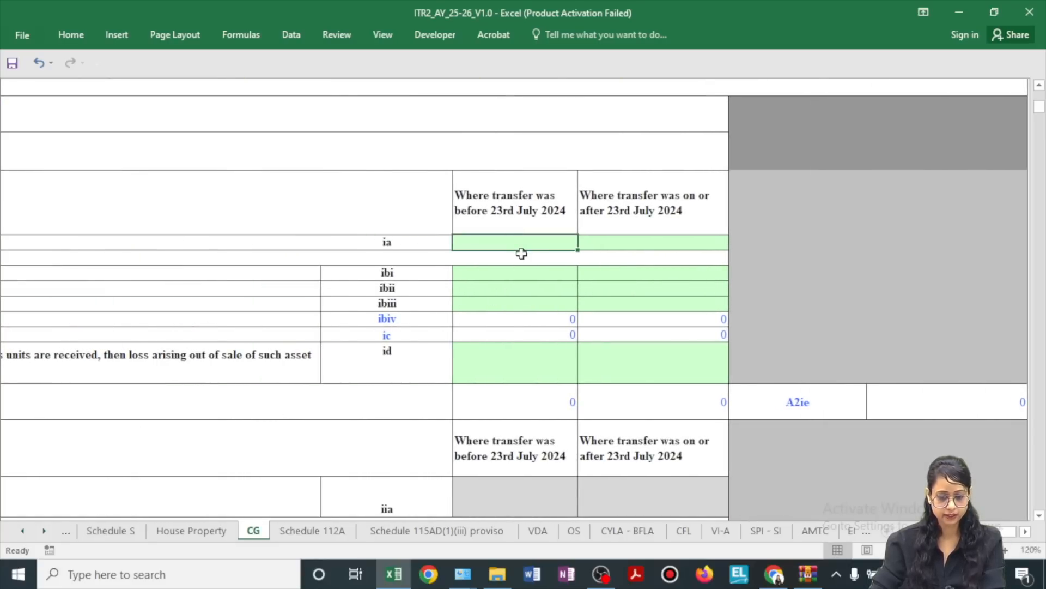
key(alt+Tab)
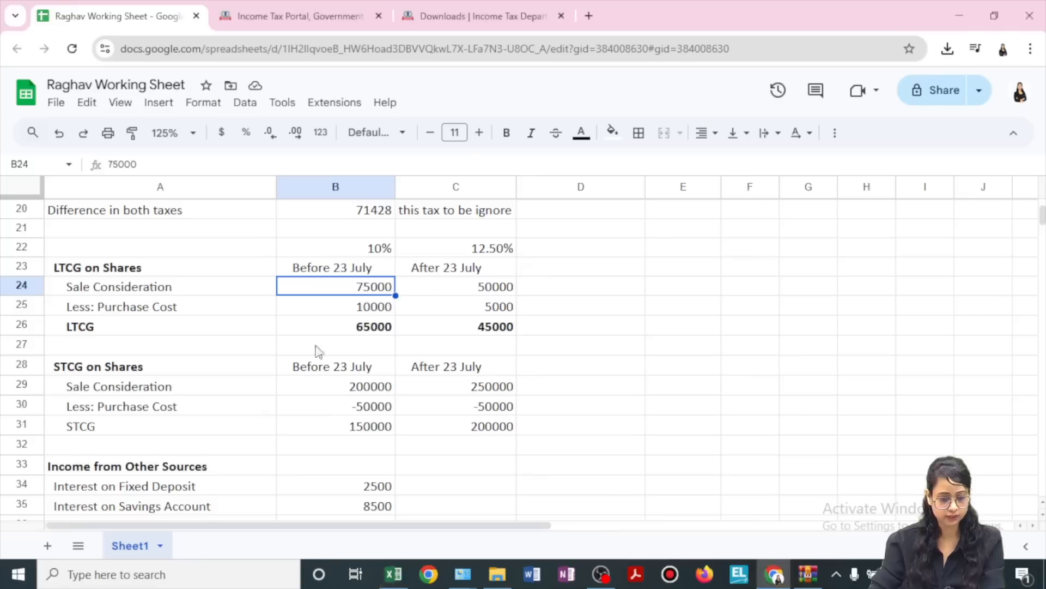
click(331, 388)
scroll(575, 393, down, 2)
key(alt+Tab)
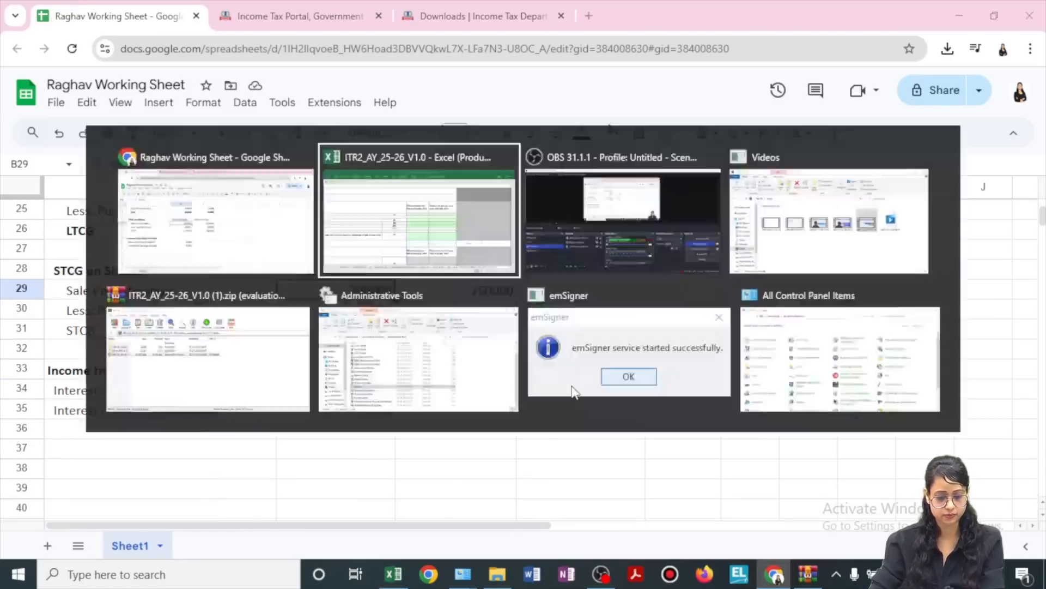
text(200000)
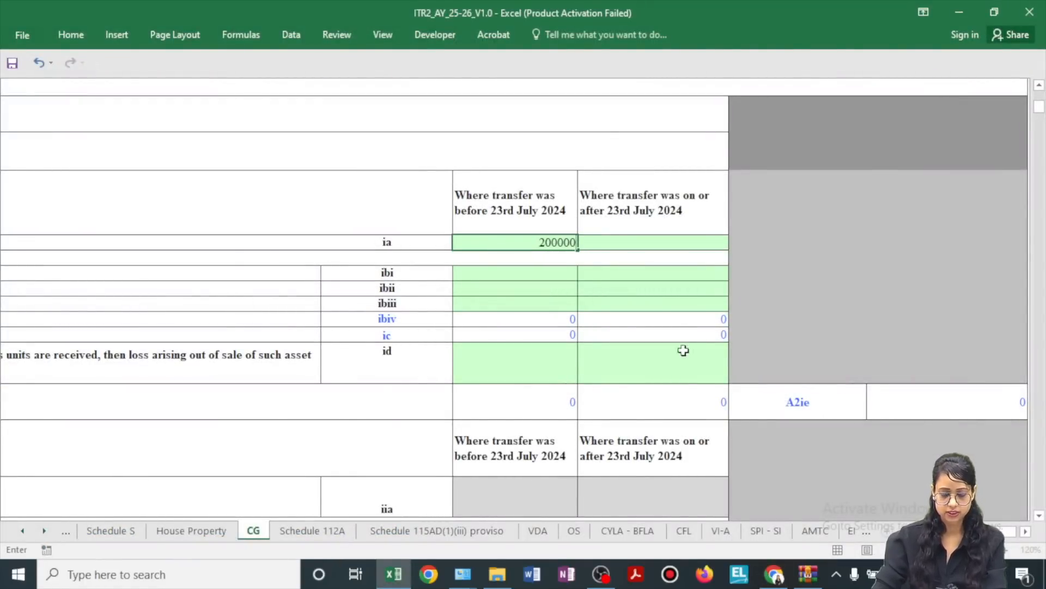
click(657, 322)
Add the STCG tax rates 15% and 20% in the working sheet, above the Before 23 July and After 23 July headings.
key(alt+Tab)
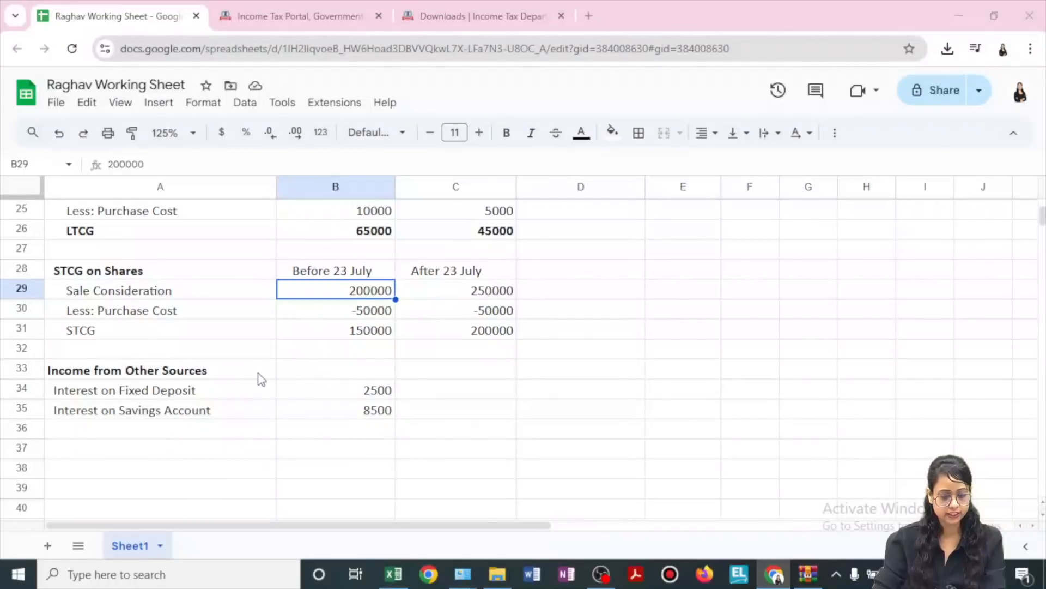
click(347, 255)
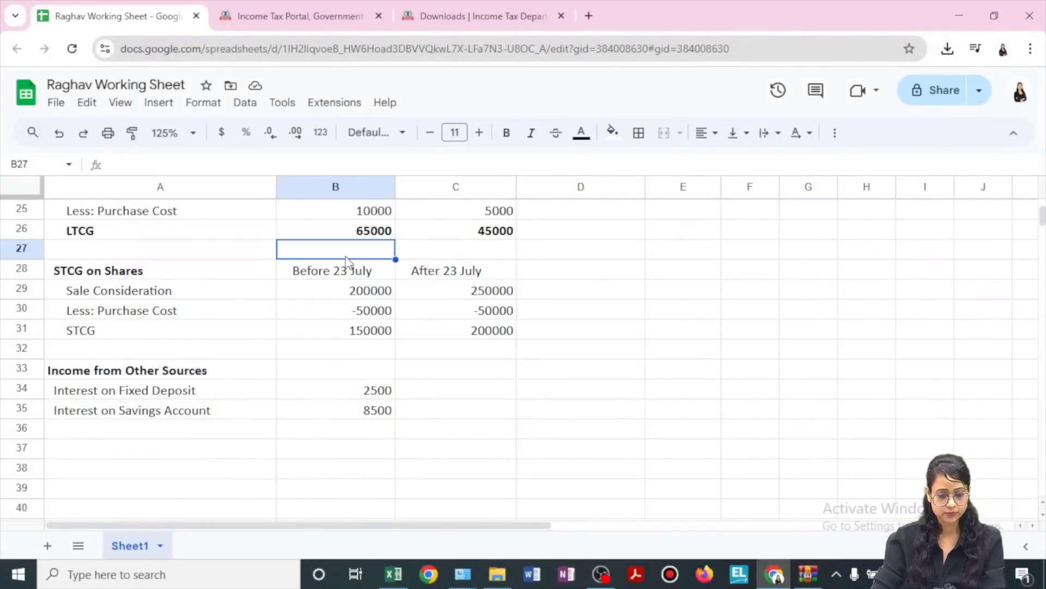
text(15)
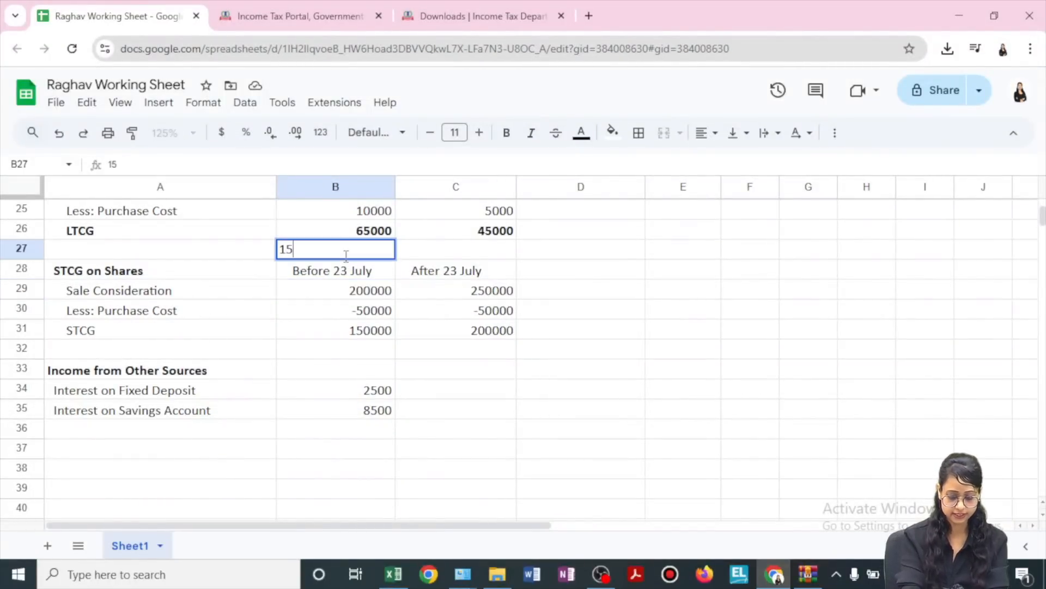
click(490, 253)
text(20%)
key(Return)
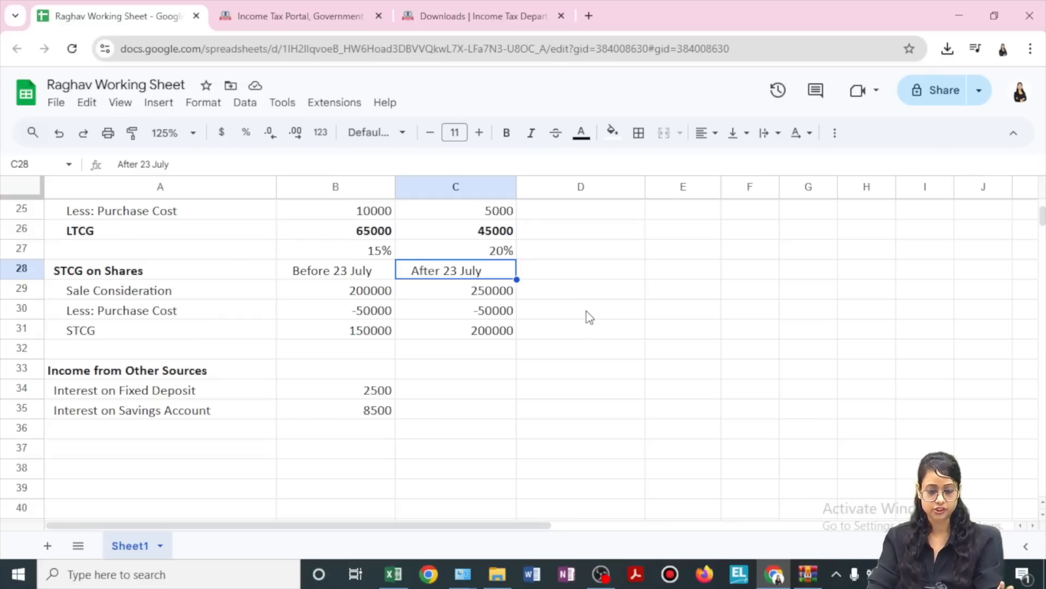
Check the Before 23 July purchase cost and enter 50000 as cost of acquisition for transfers before 23rd July 2024 in Schedule CG.
key(alt+Tab)
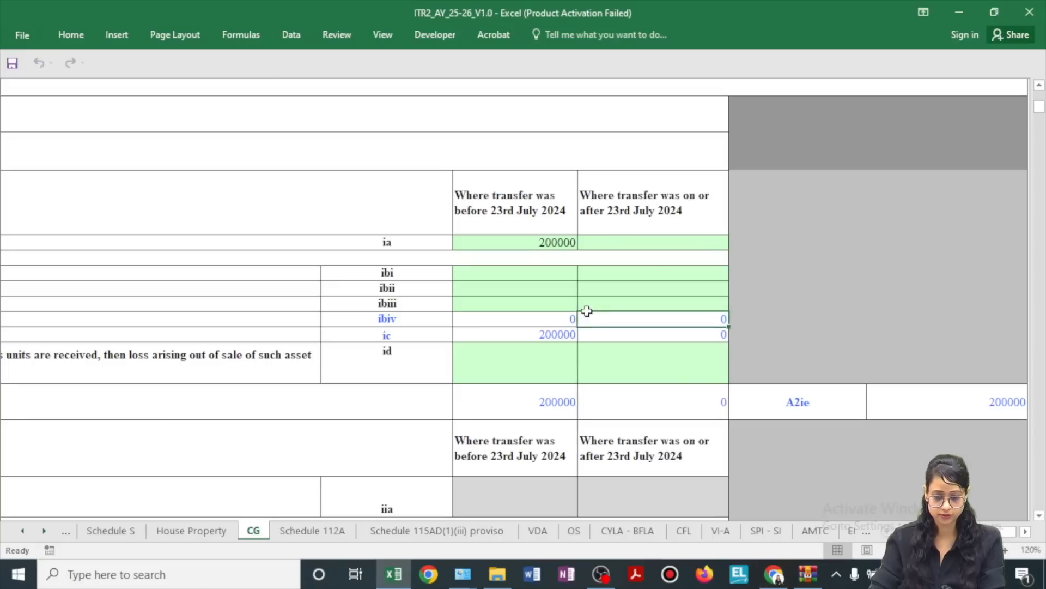
key(alt+Tab)
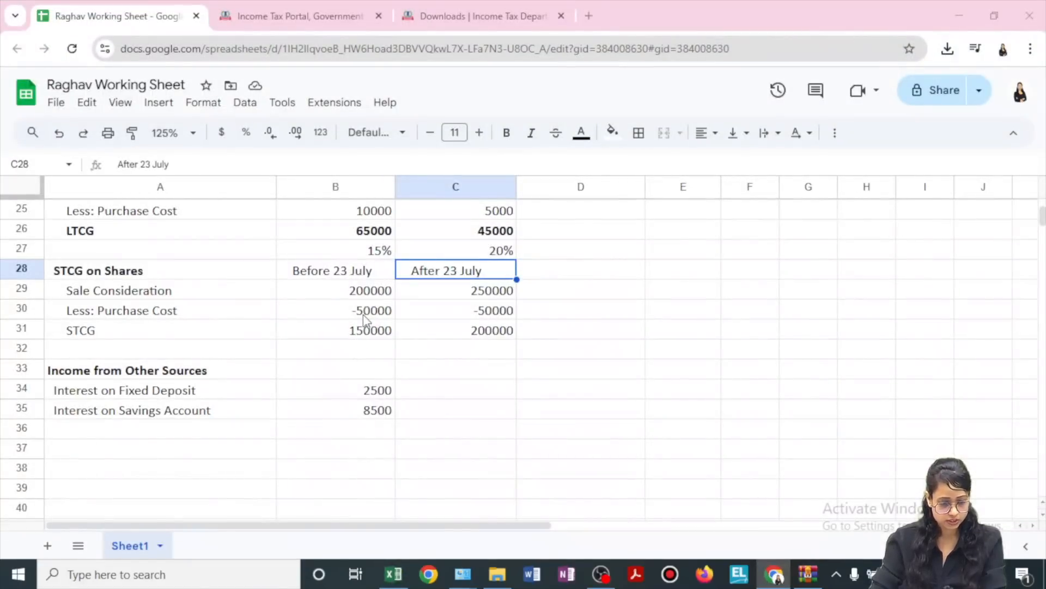
click(364, 319)
key(alt+Tab)
click(559, 271)
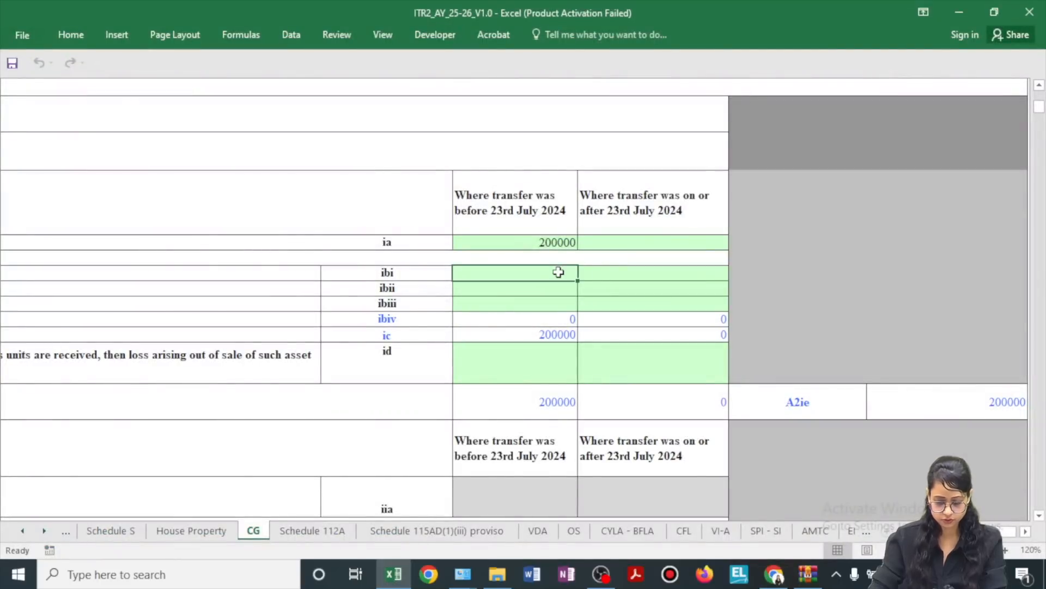
text(50000)
click(715, 255)
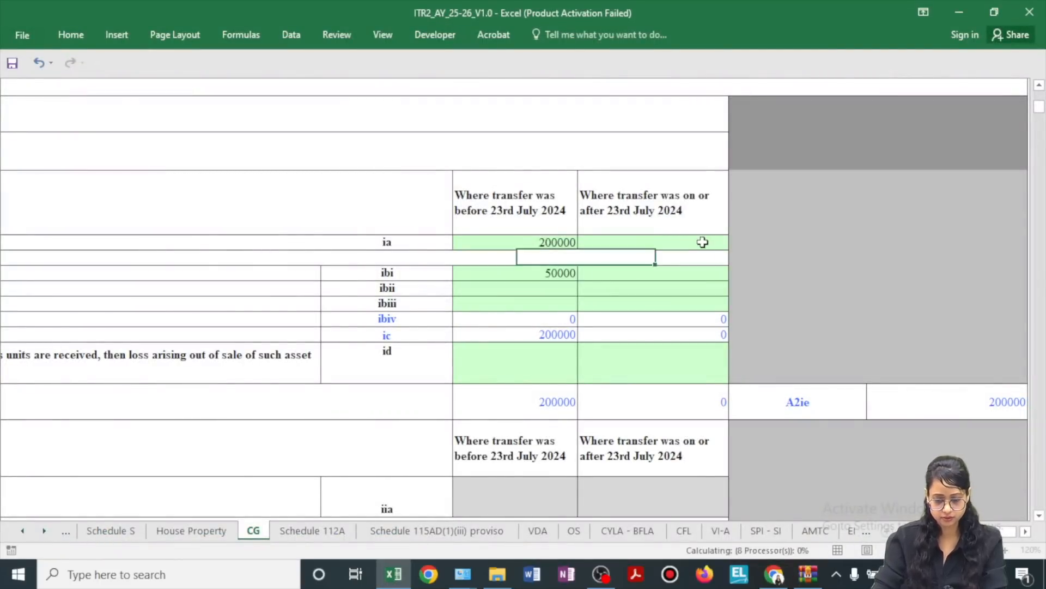
Check the After 23 July figures and enter 250000 as full value of consideration and 50000 as cost of acquisition in the on-or-after column.
key(alt+Tab)
click(510, 293)
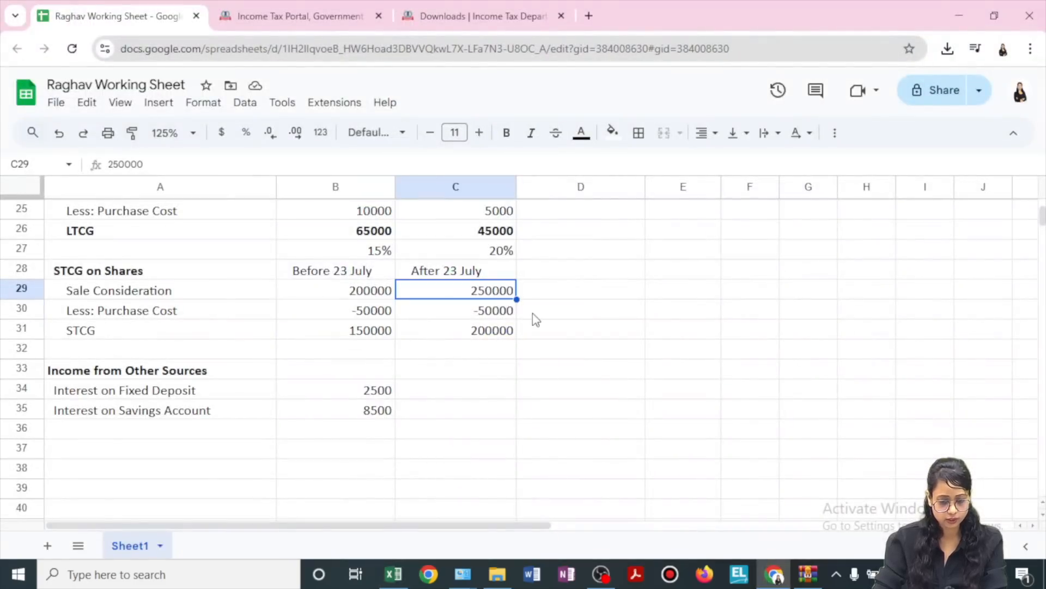
click(498, 316)
key(alt+Tab)
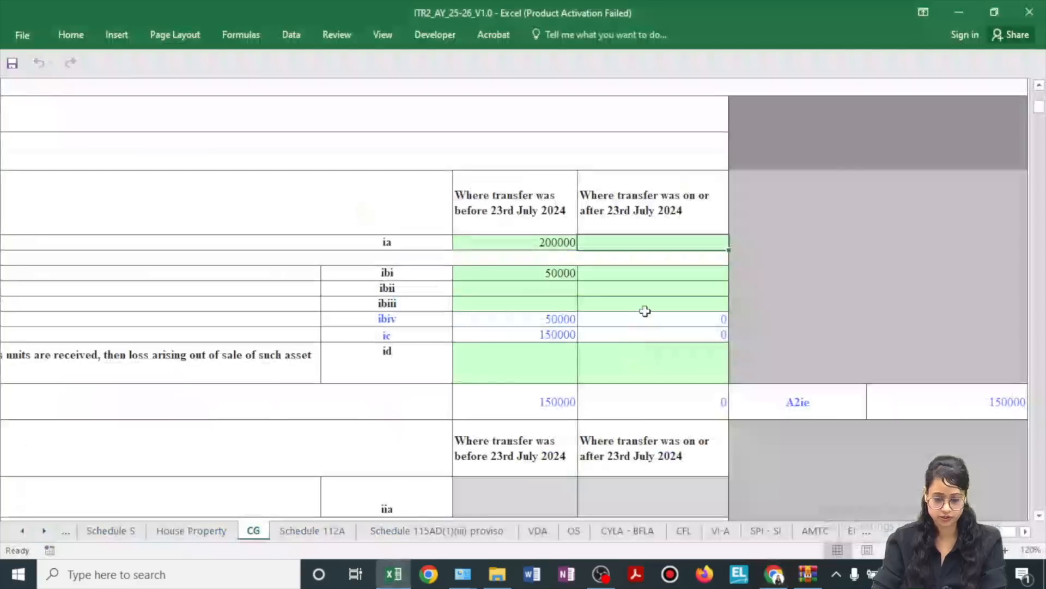
text(250000)
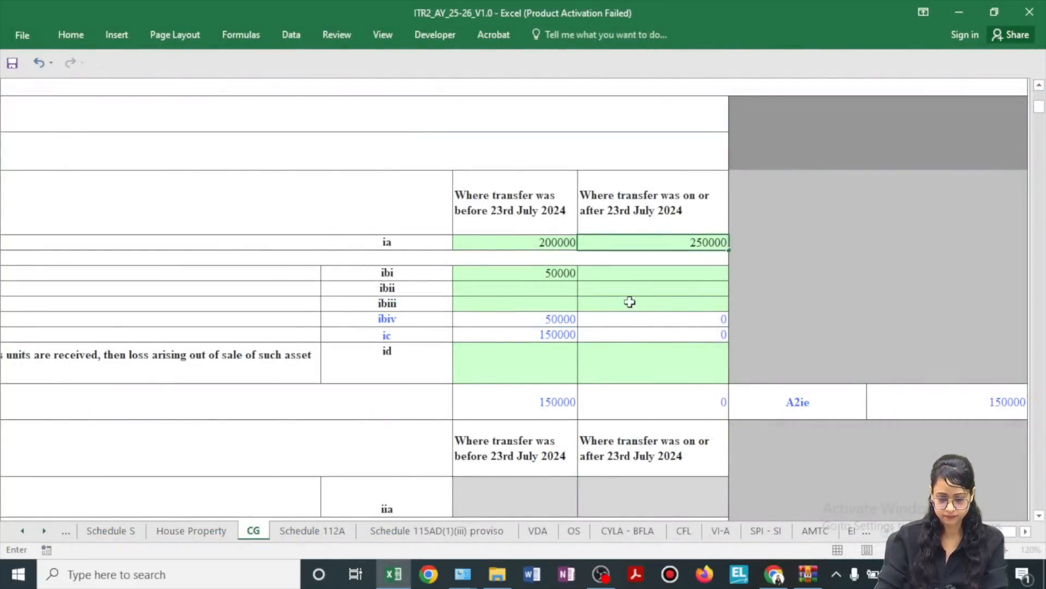
click(645, 278)
text(50000)
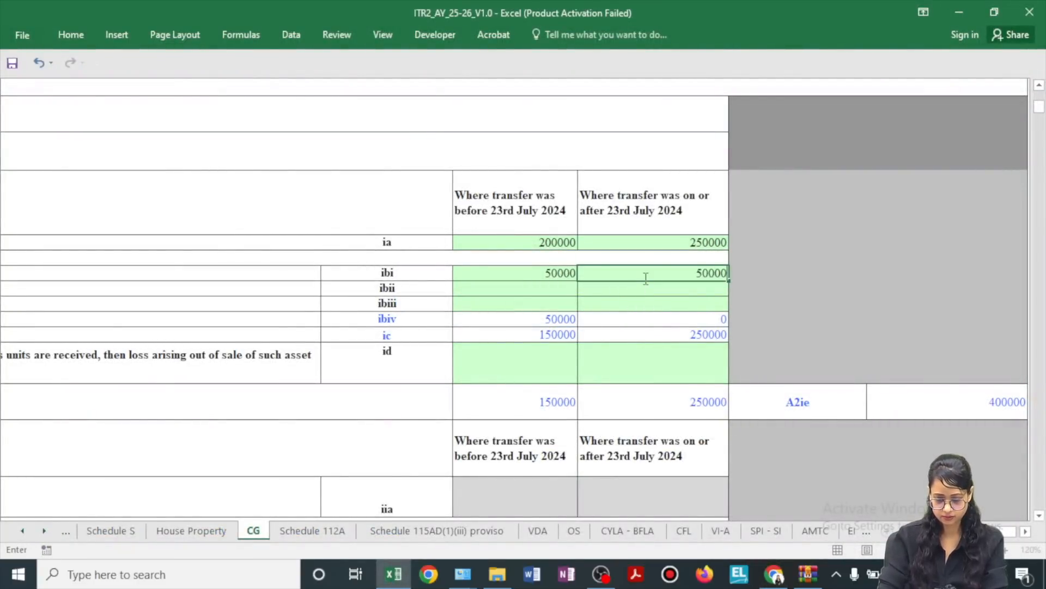
click(763, 261)
Compare the balance and short-term capital gain of both periods in Schedule CG with the STCG row in the working sheet.
click(565, 334)
drag(565, 335, 642, 333)
click(604, 374)
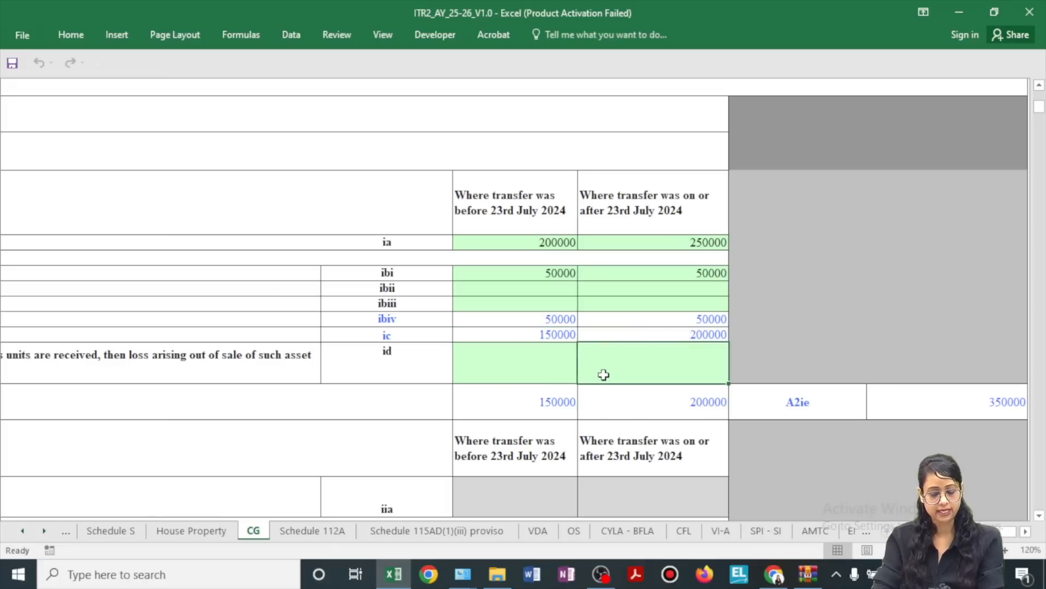
drag(557, 337, 642, 334)
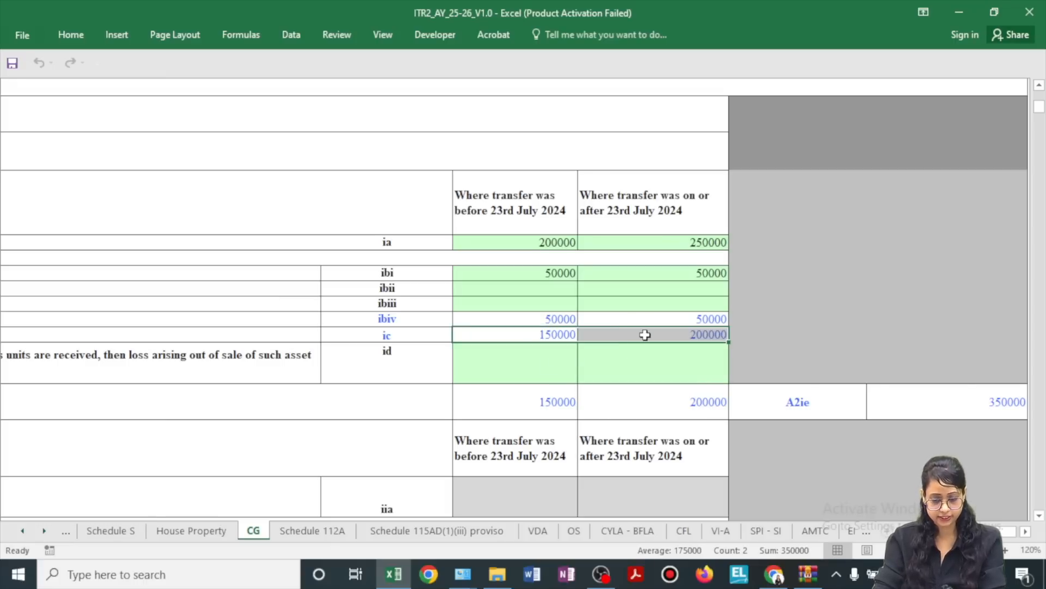
drag(565, 406, 667, 396)
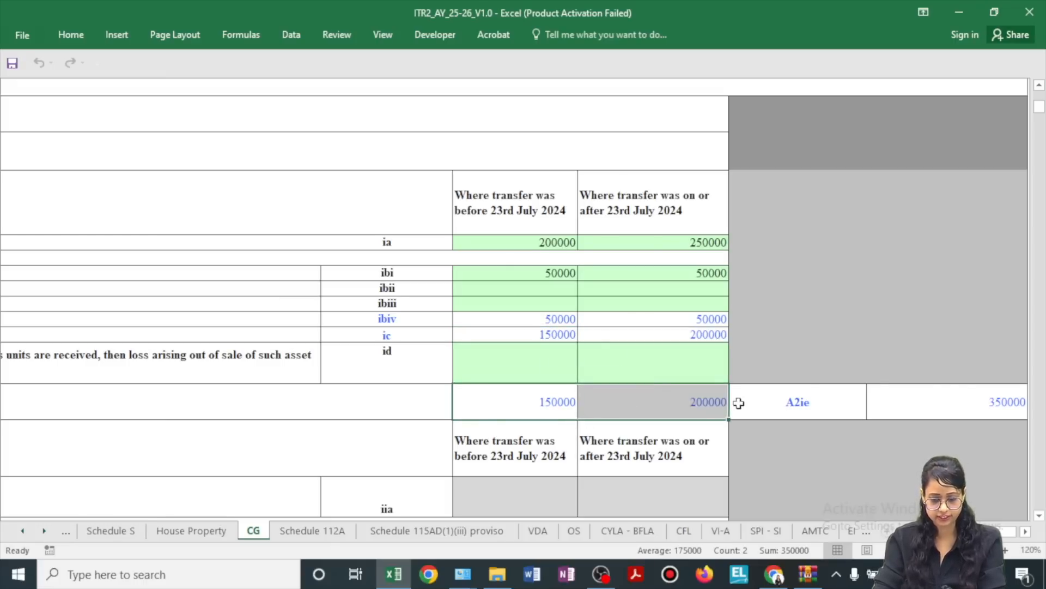
key(alt+Tab)
drag(377, 329, 479, 329)
key(alt+Tab)
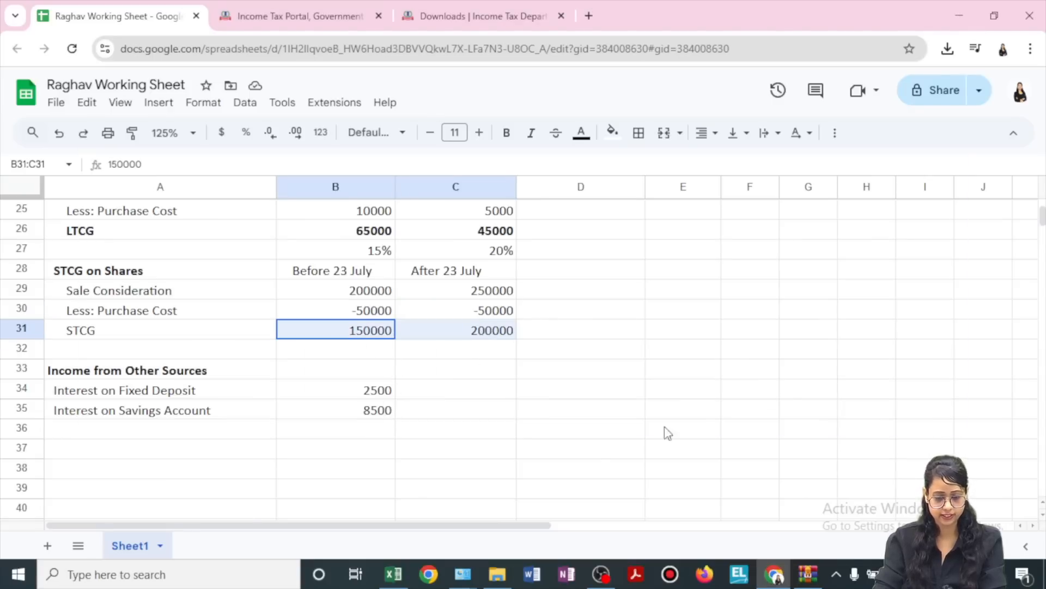
Review the completed section 111A block and the section 115AD(1)(b)(ii) block for FIIs below it, together with their row descriptions.
click(669, 425)
scroll(668, 424, down, 3)
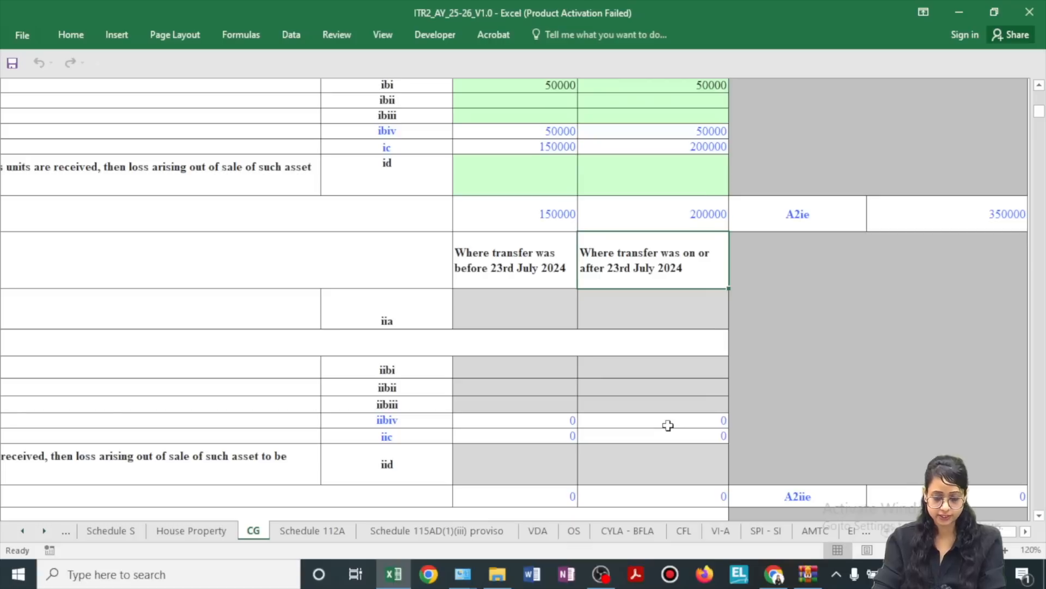
scroll(650, 423, up, 6)
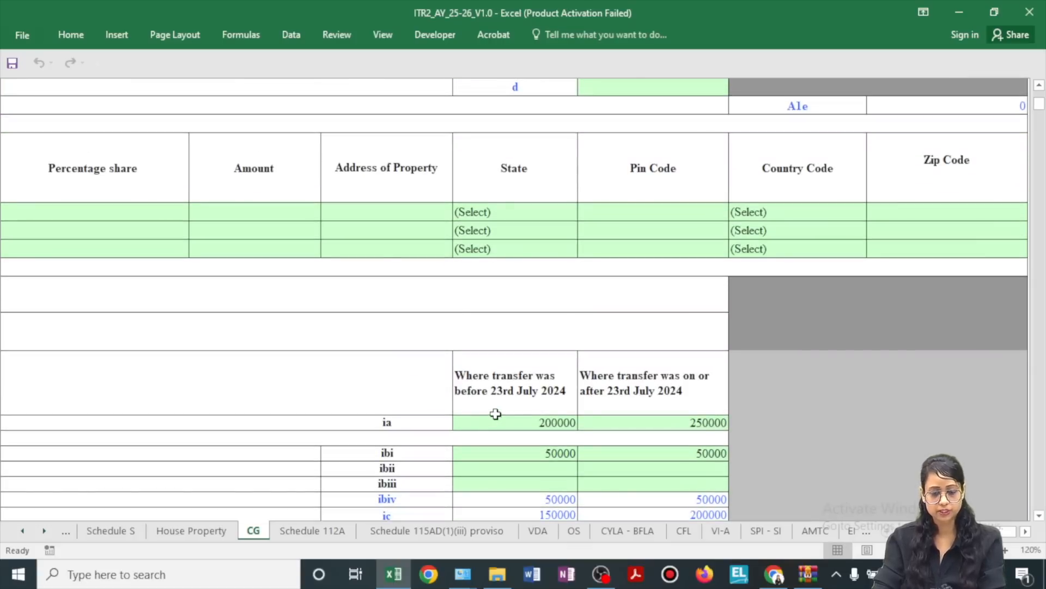
scroll(496, 414, down, 4)
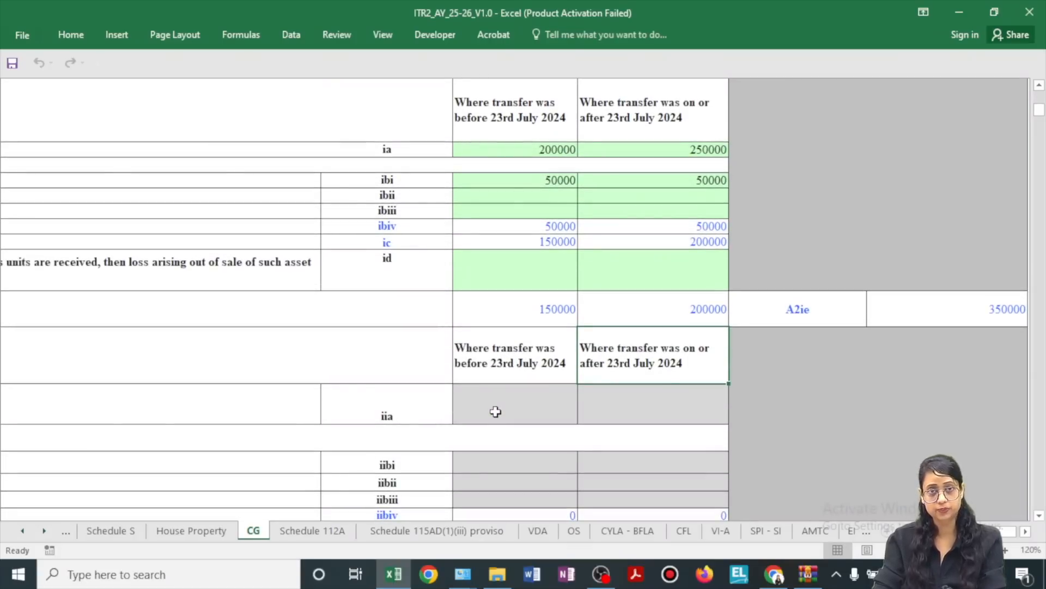
scroll(496, 411, down, 2)
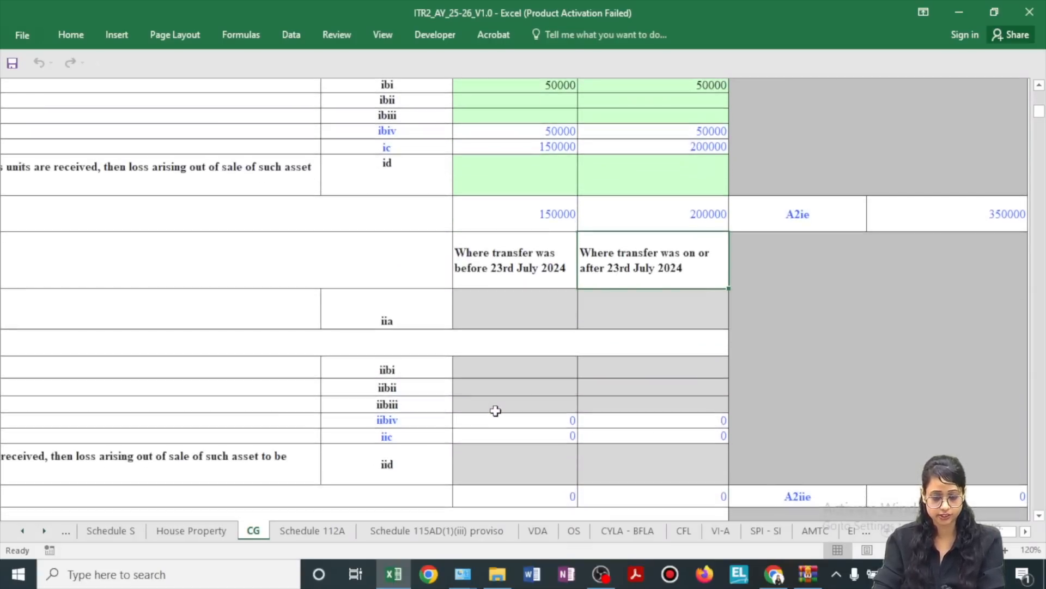
scroll(642, 228, up, 3)
scroll(654, 290, up, 1)
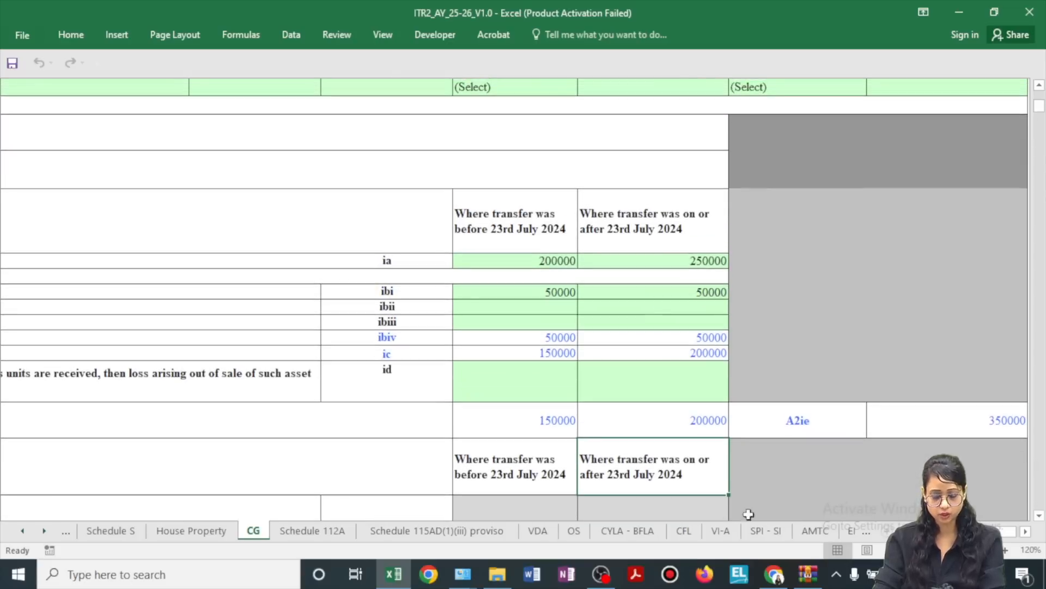
scroll(899, 516, left, 10)
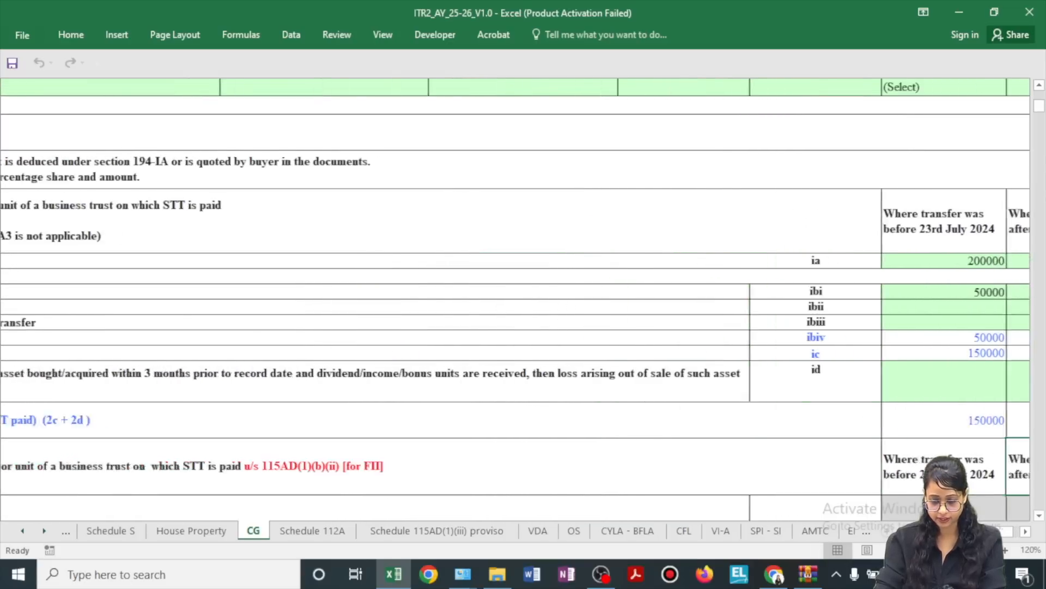
scroll(900, 517, left, 3)
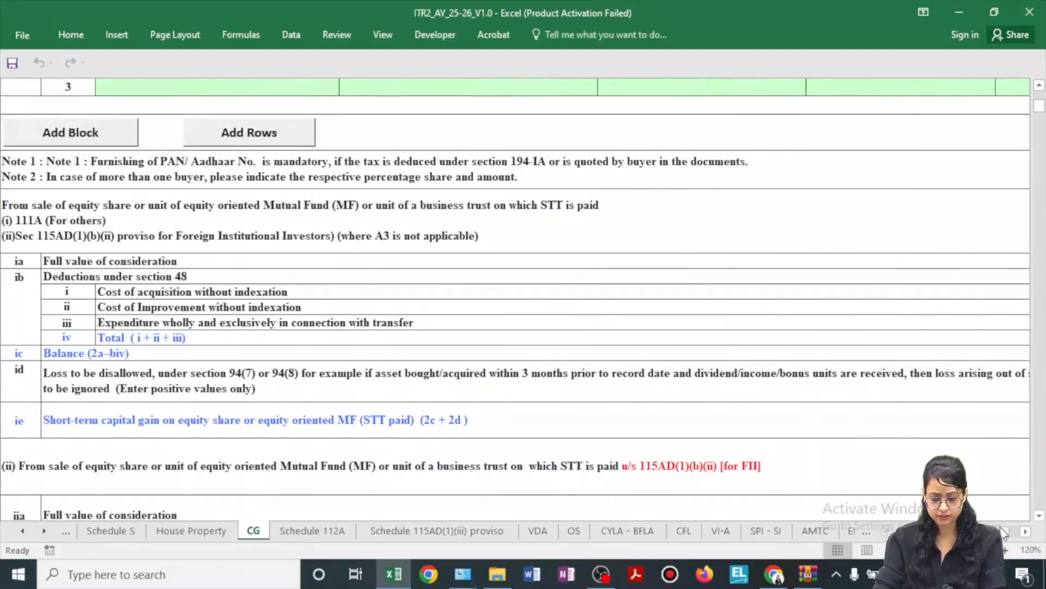
Examine Table F on accrual/receipt of capital gain: its date columns, the senior citizen note, and the 15% and 20% short-term gain rows.
scroll(869, 398, down, 10)
scroll(866, 396, down, 20)
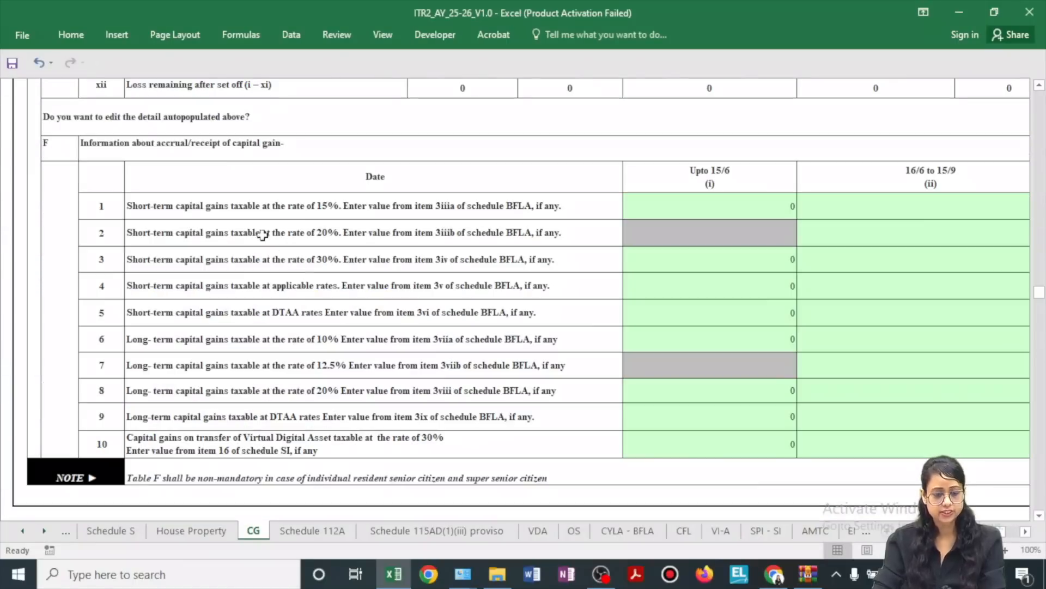
click(233, 158)
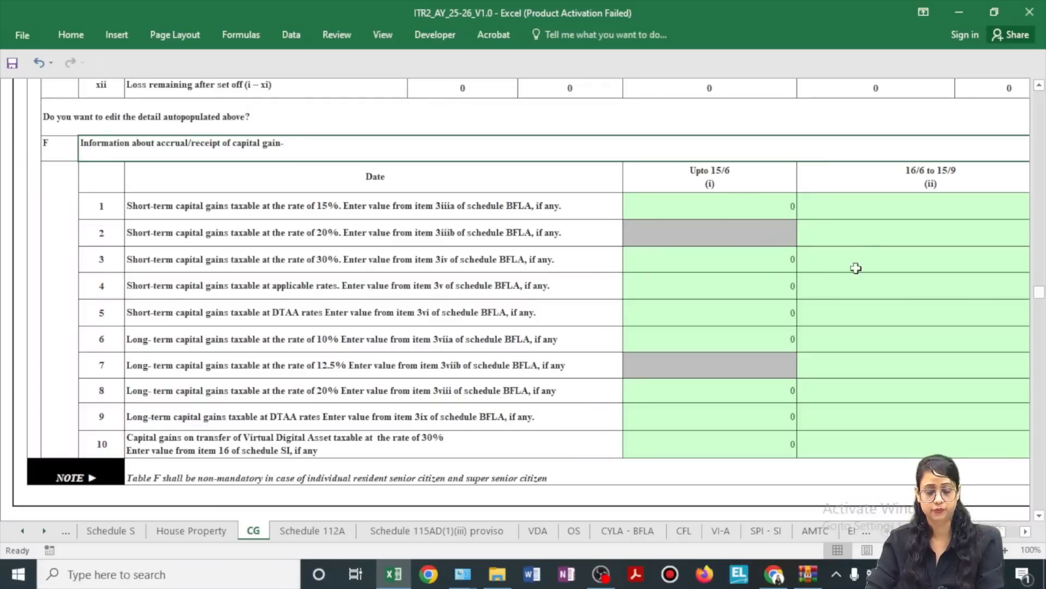
click(730, 176)
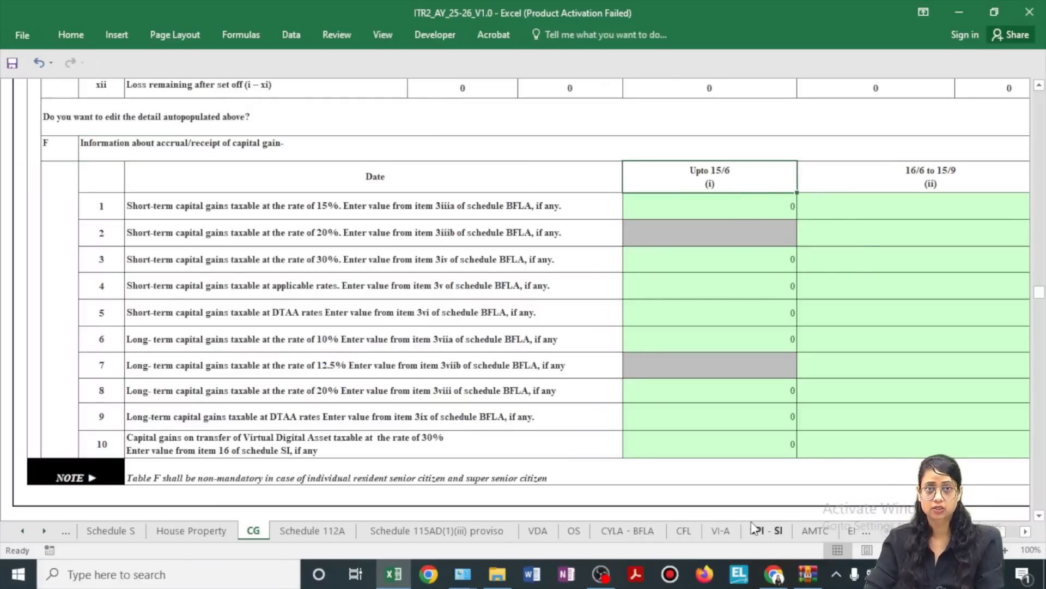
click(965, 185)
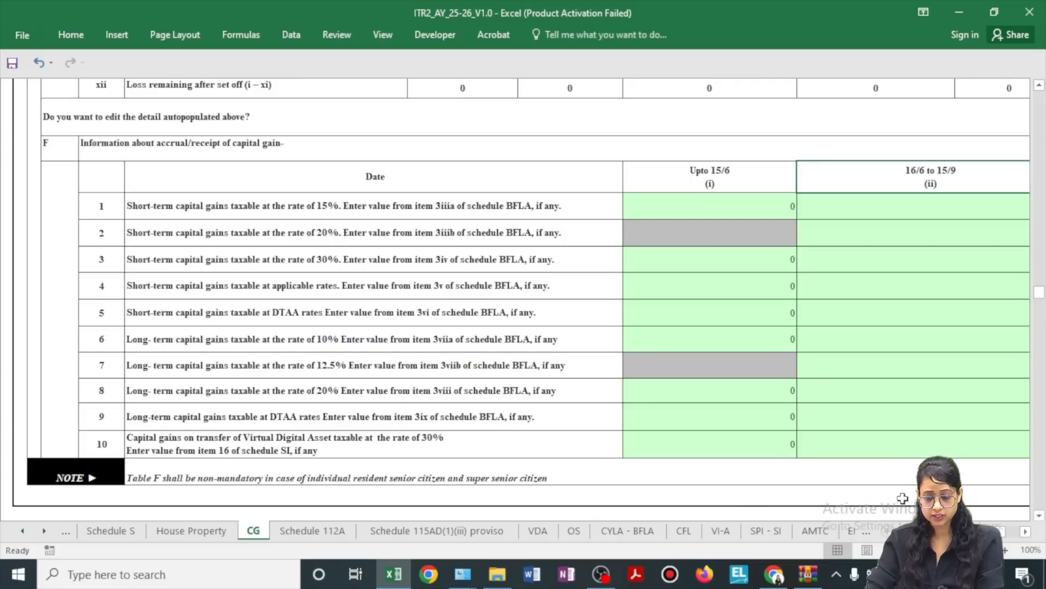
mouse_move(1001, 534)
mouse_down()
mouse_move(1015, 534)
mouse_move(999, 534)
mouse_up()
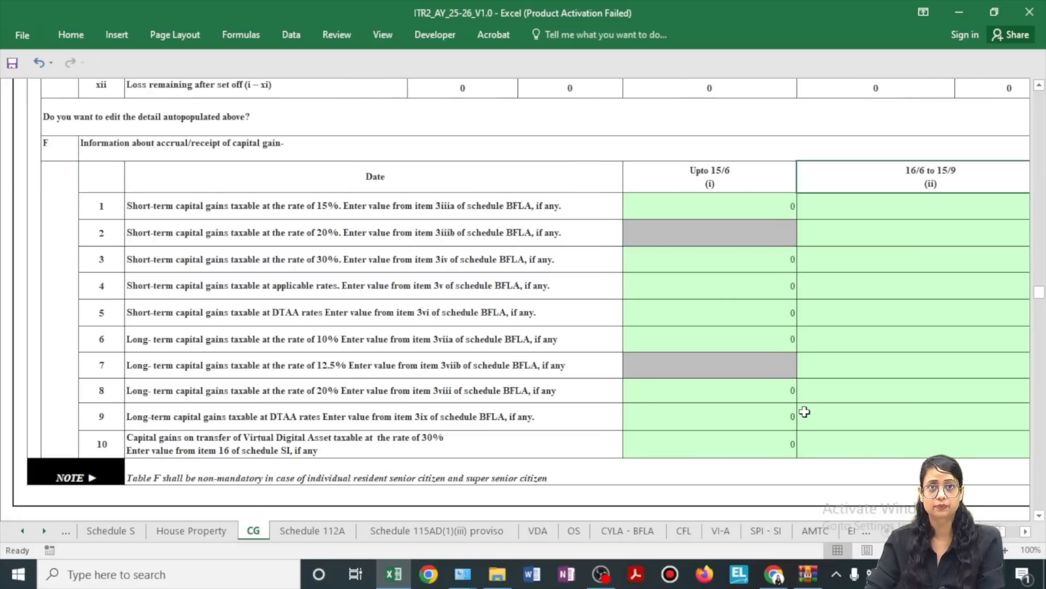
drag(561, 182, 918, 443)
click(444, 476)
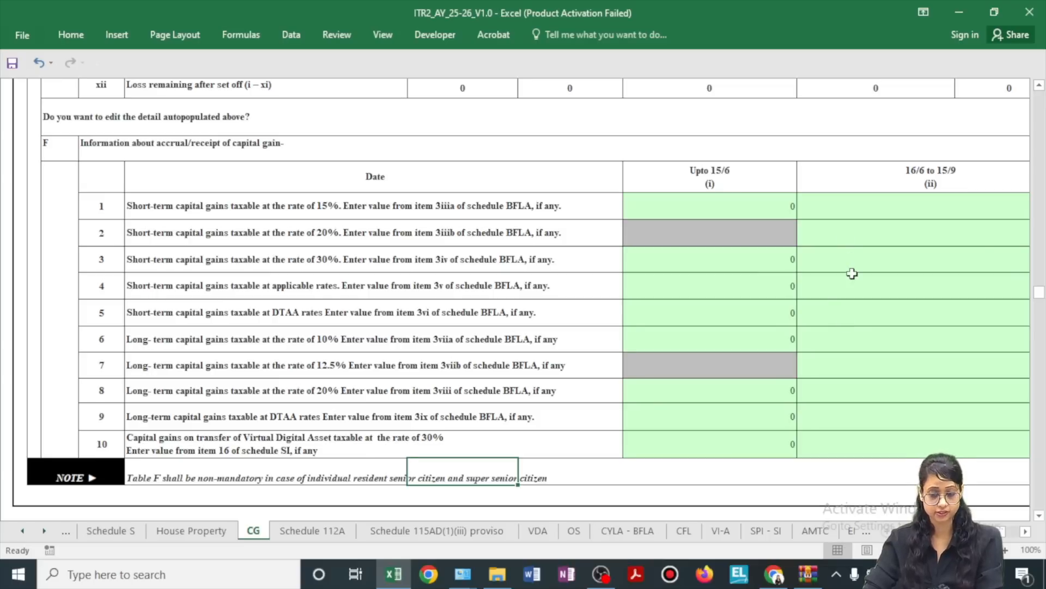
click(357, 203)
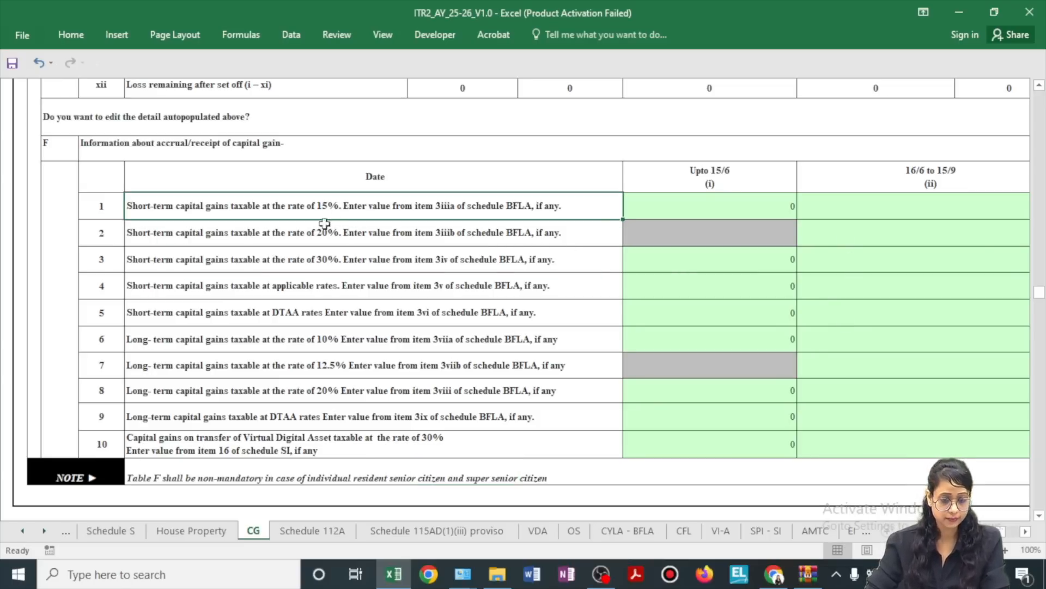
click(351, 236)
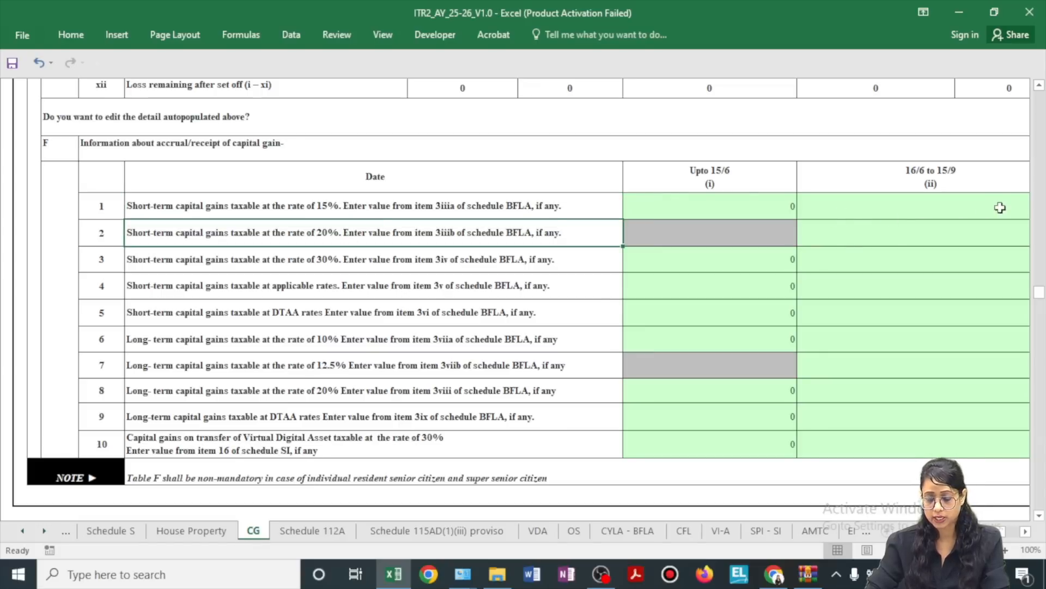
click(544, 207)
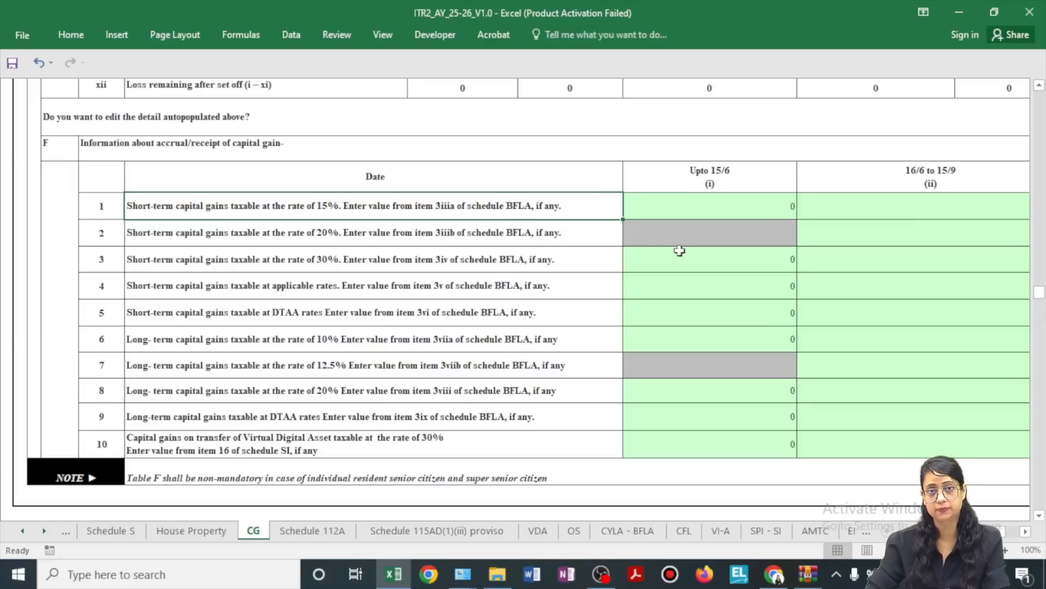
Check the current year's income remaining after set-off in Schedule CYLA for STCG at 15% and 20% and LTCG at 10% and 12.5%.
click(642, 534)
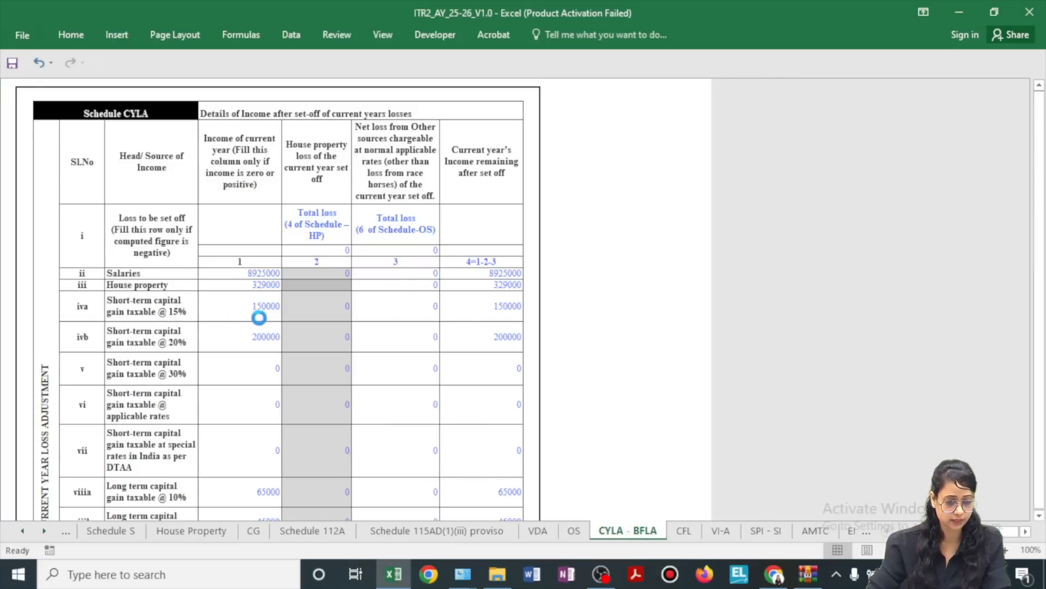
click(498, 312)
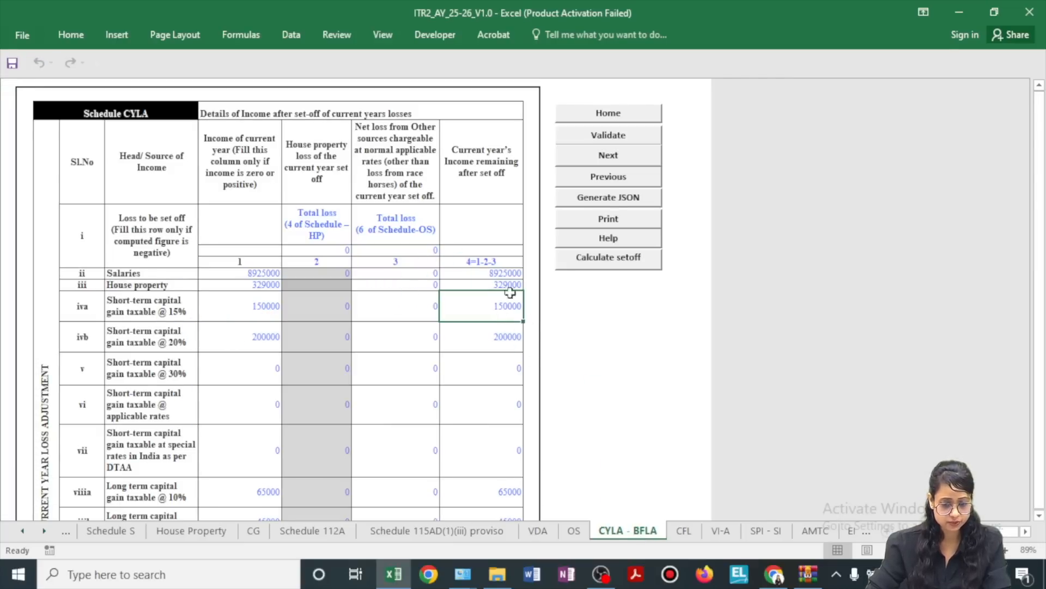
click(161, 319)
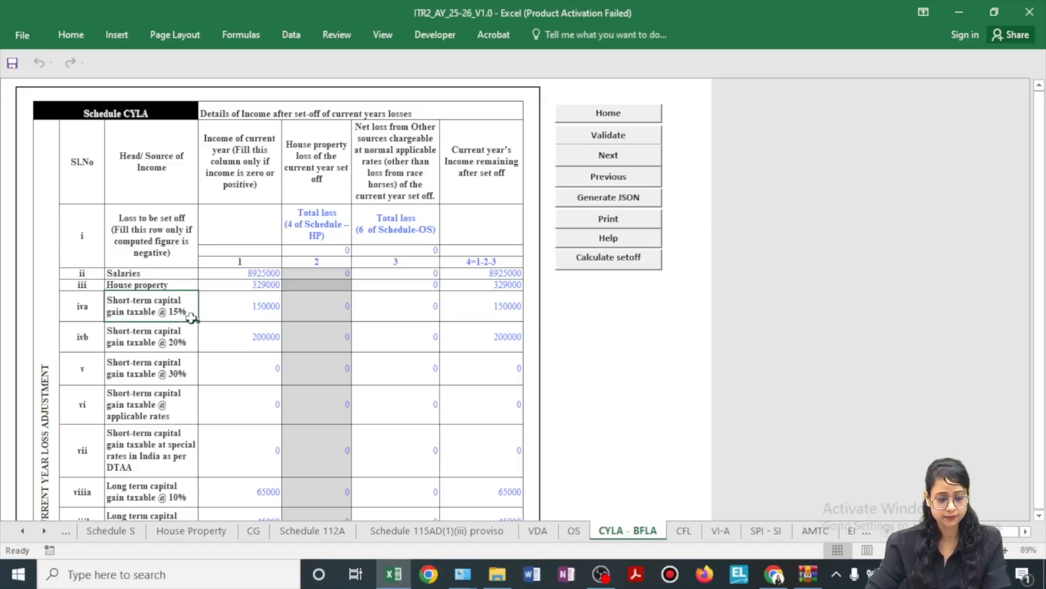
click(497, 306)
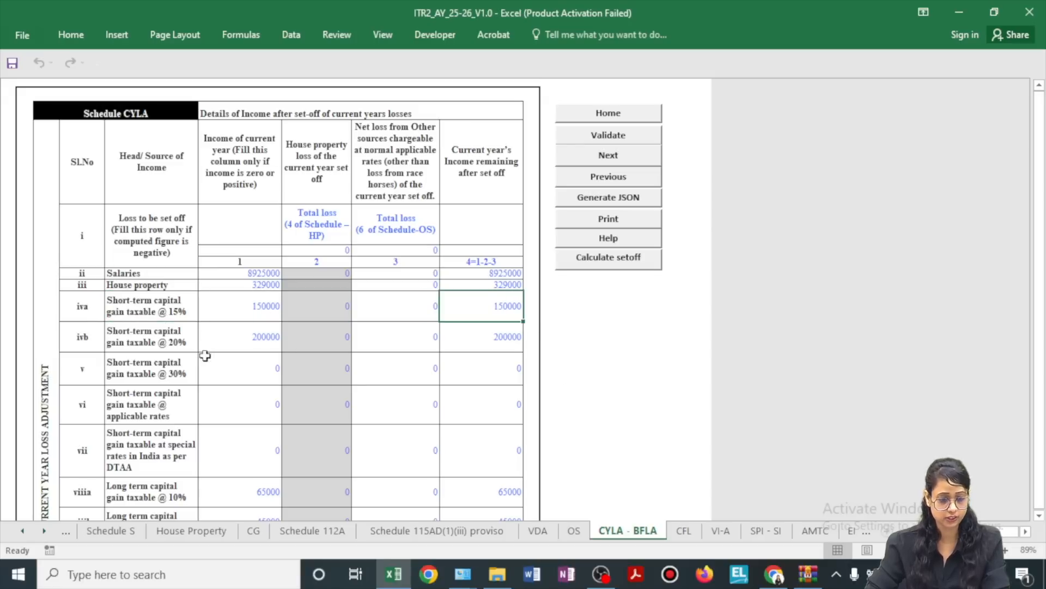
click(508, 347)
scroll(500, 362, down, 1)
click(501, 450)
click(497, 485)
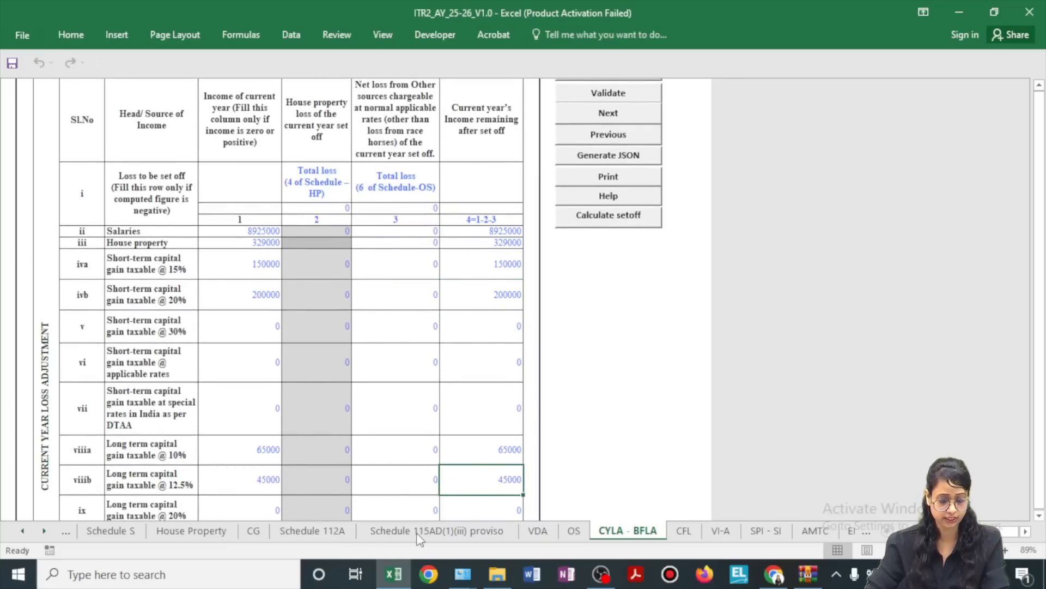
Review the date columns of Table F in Schedule CG and look up the Before 23 July STCG in the working sheet for the 15% row.
click(252, 536)
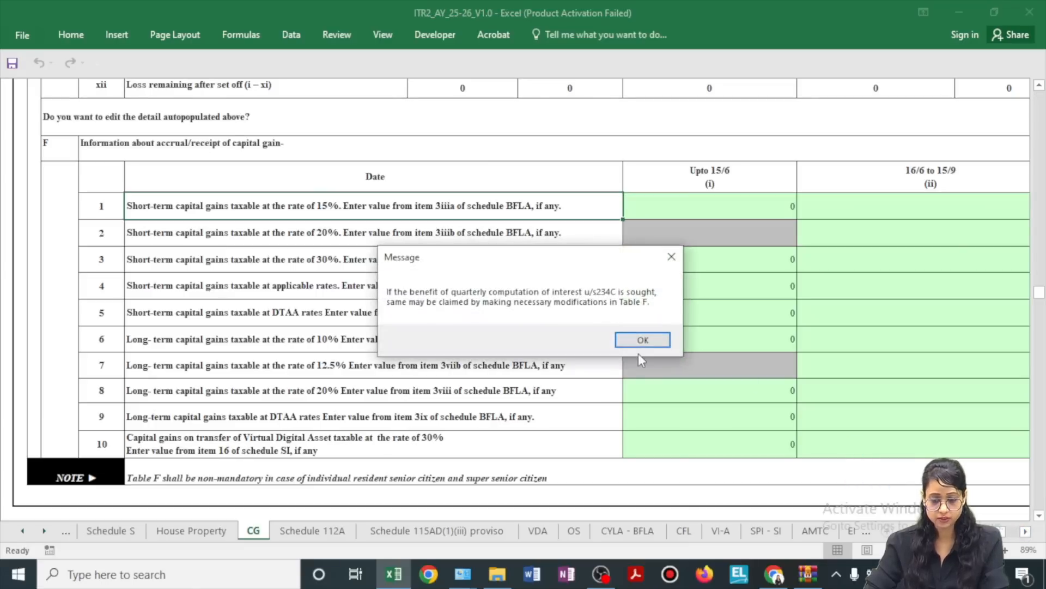
click(637, 340)
click(710, 203)
scroll(733, 288, right, 5)
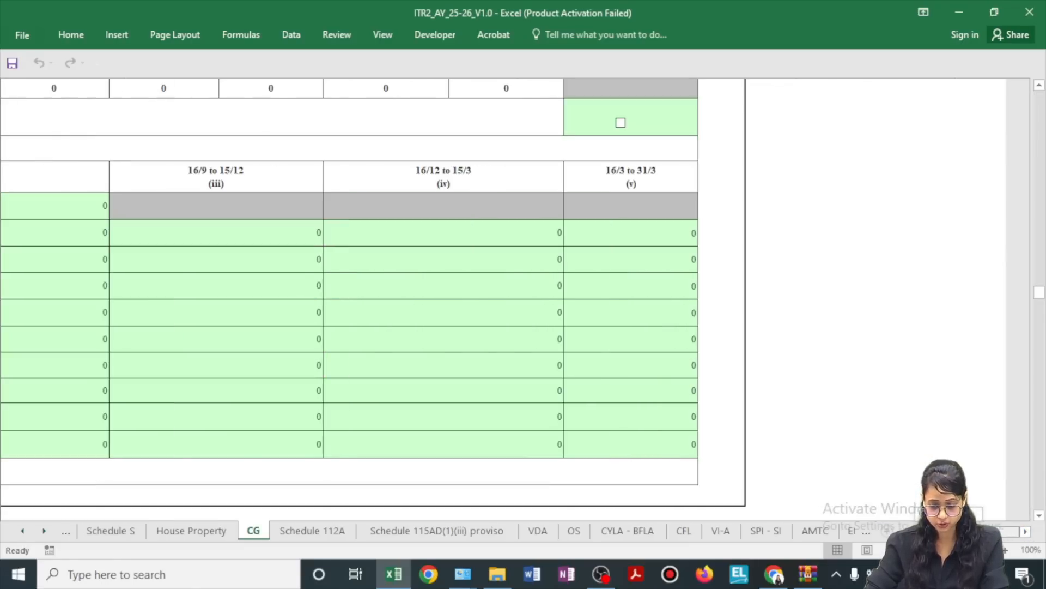
scroll(755, 352, left, 5)
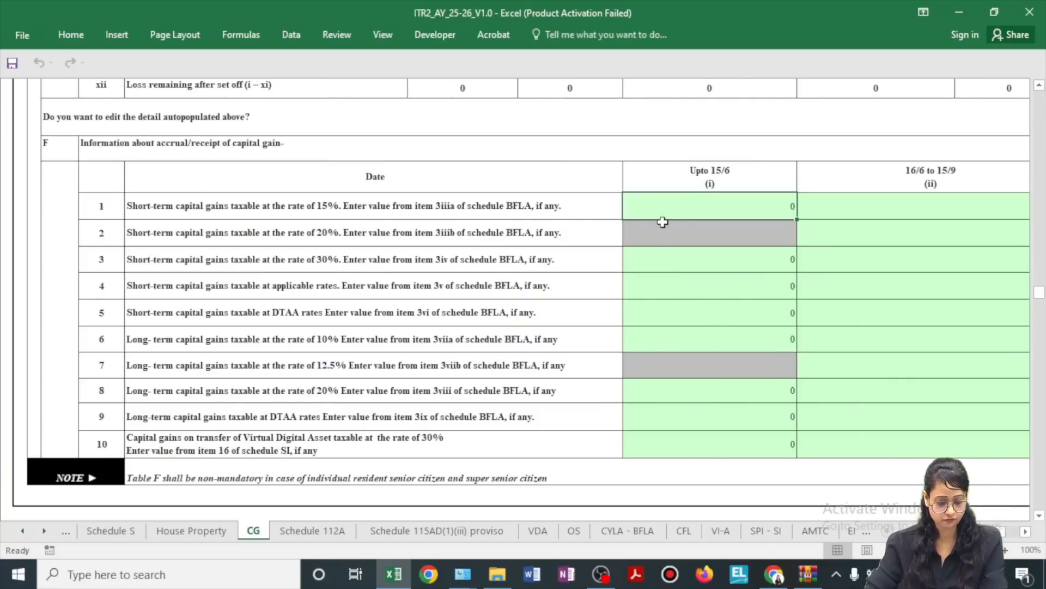
key(alt+Tab)
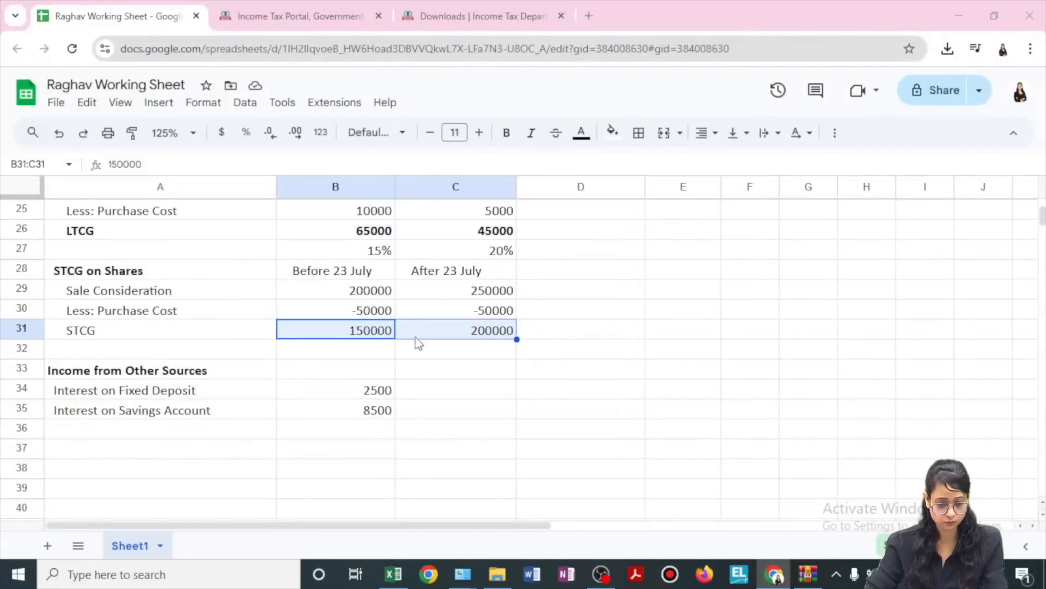
click(374, 334)
key(alt+Tab)
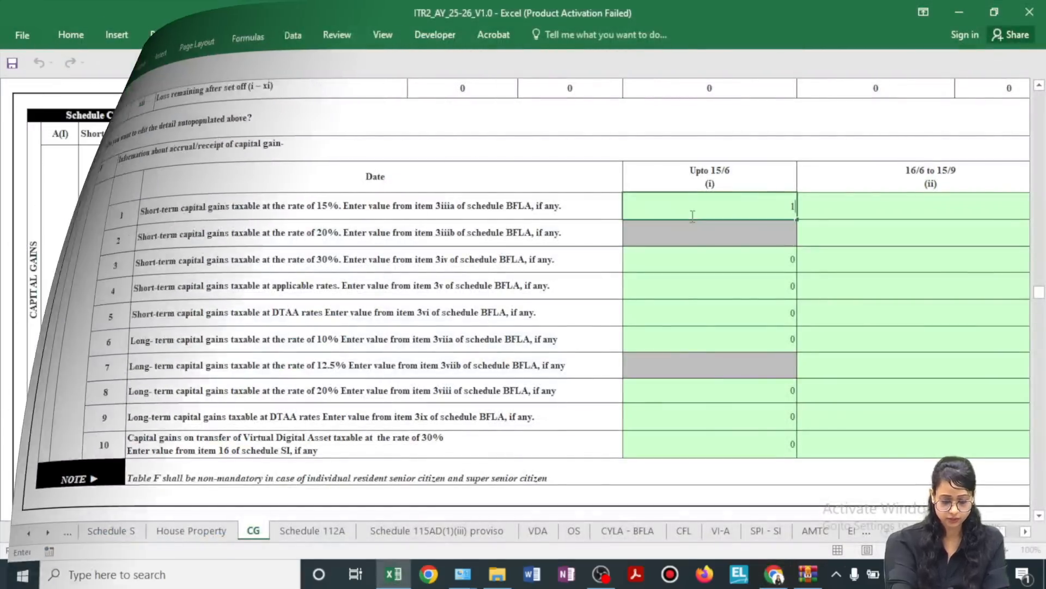
Set the working sheet's zoom to 150% and locate the Property Details block.
scroll(514, 282, down, 7)
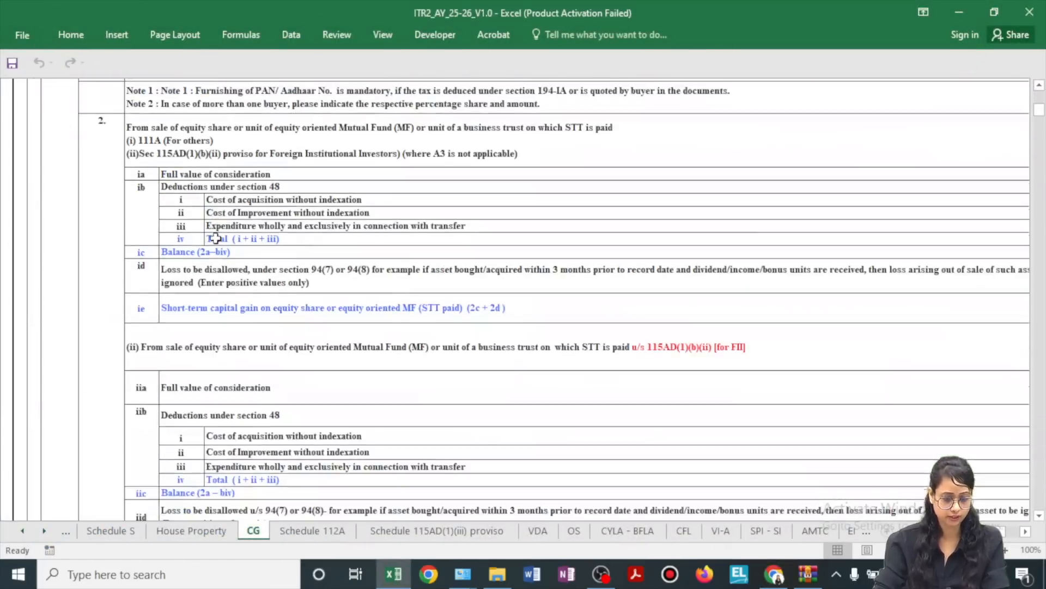
scroll(216, 238, down, 8)
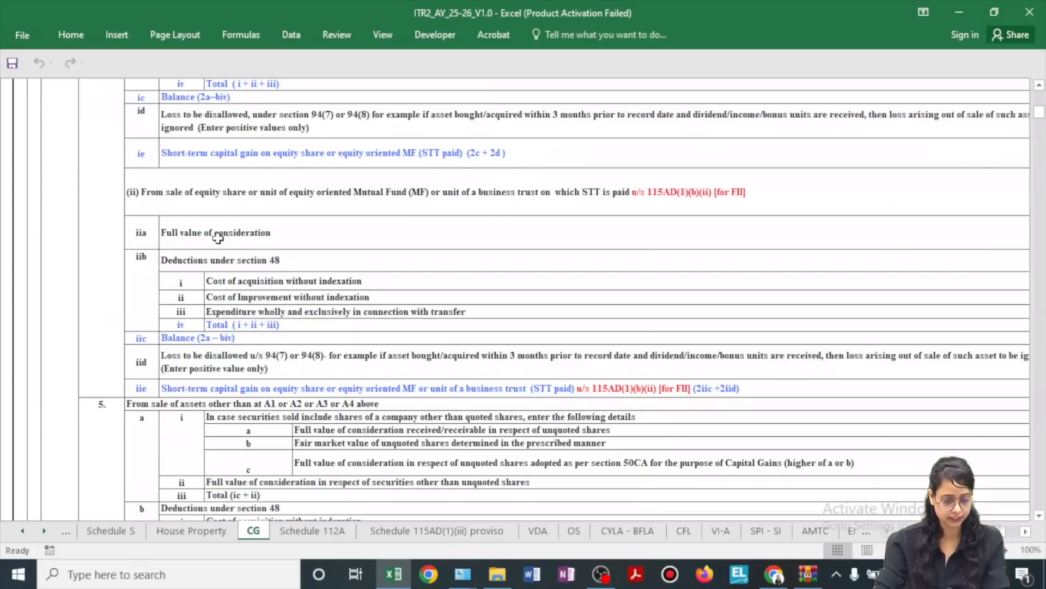
key(alt+Tab)
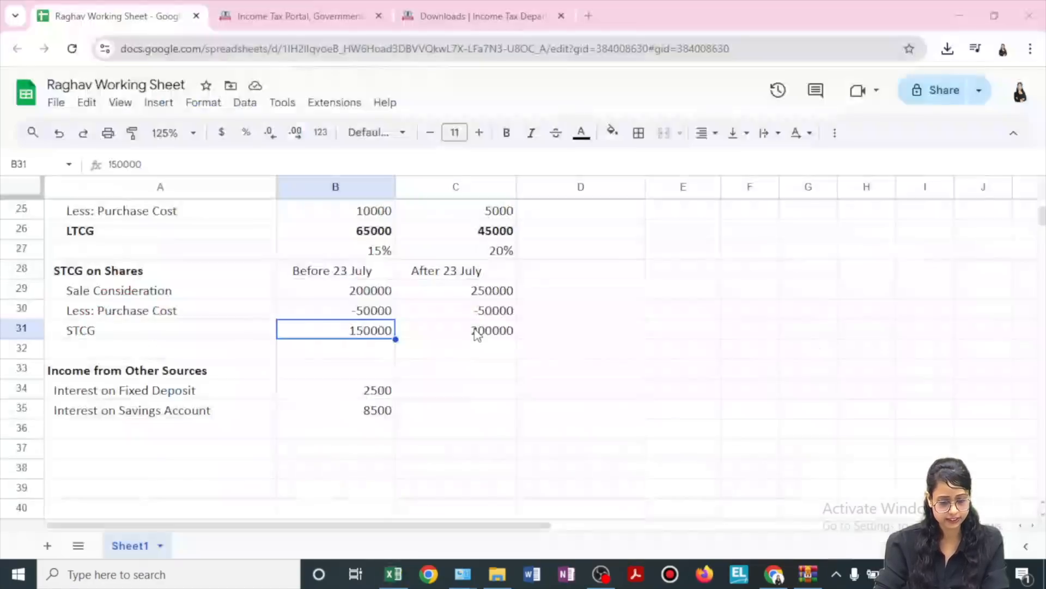
scroll(308, 290, up, 7)
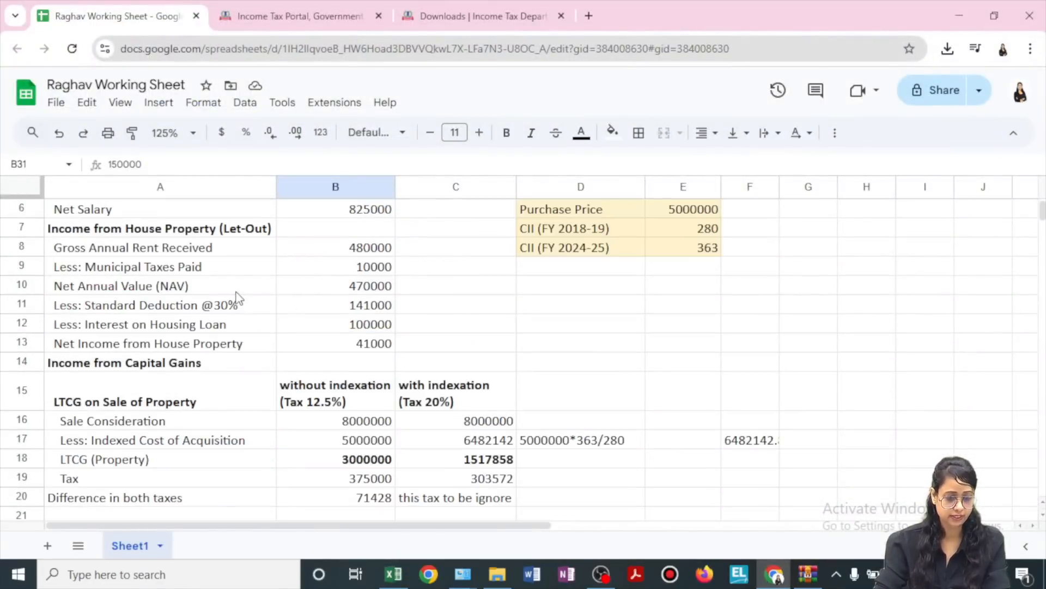
click(207, 230)
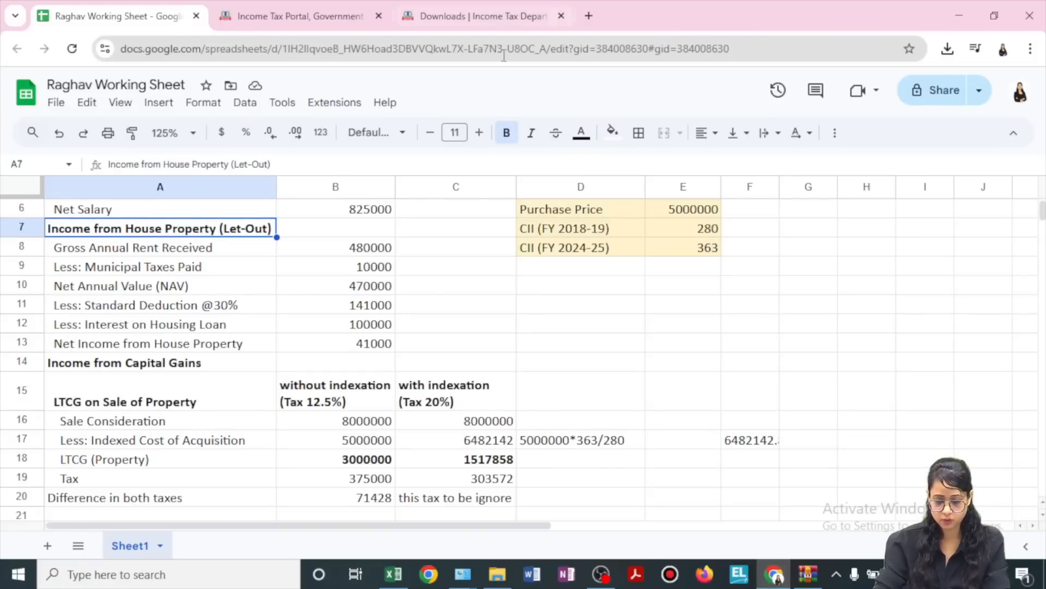
click(188, 133)
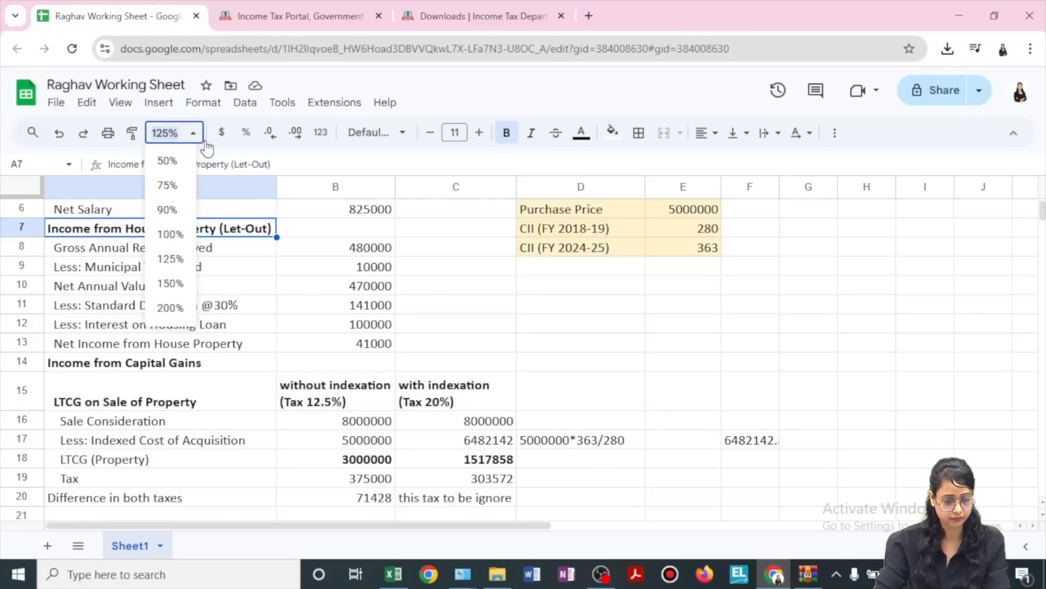
key(Return)
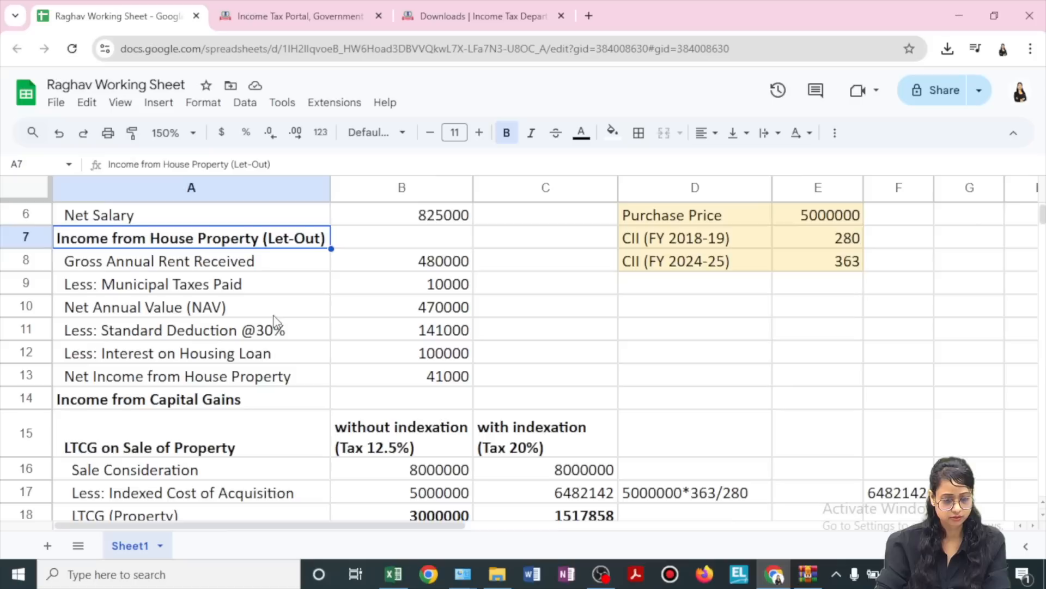
scroll(425, 359, up, 2)
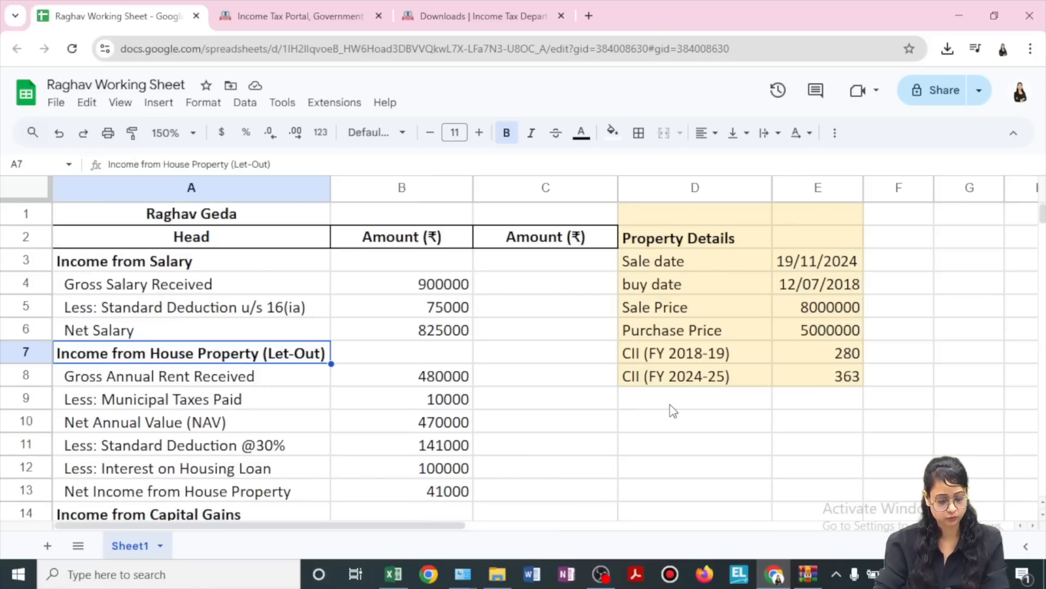
Find item 1 of the long-term capital gain section in Schedule CG, covering the sale of land or building.
key(alt+Tab)
scroll(256, 349, down, 3)
scroll(256, 349, down, 15)
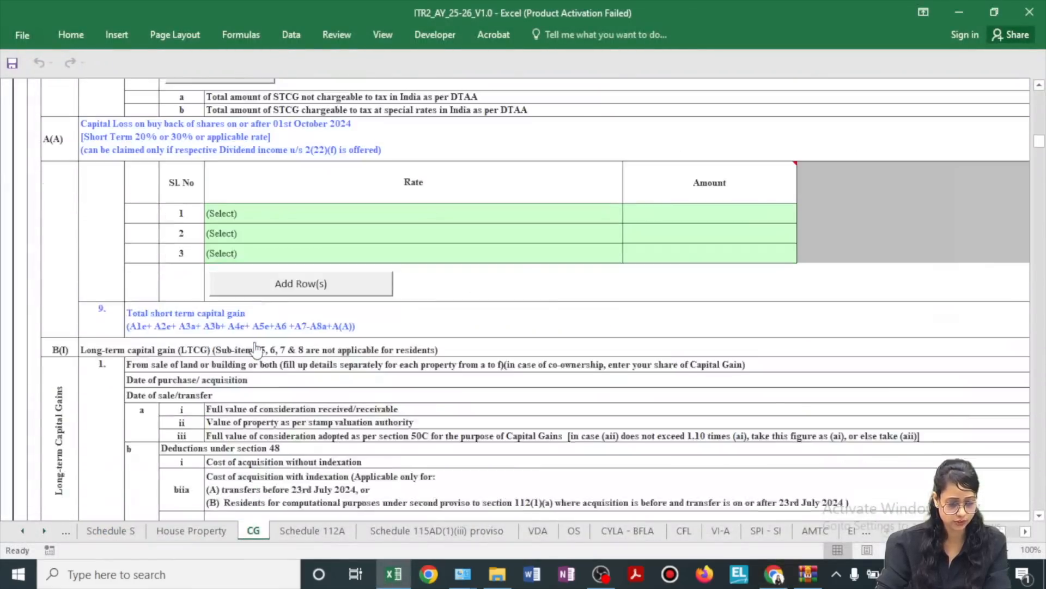
scroll(256, 348, down, 1)
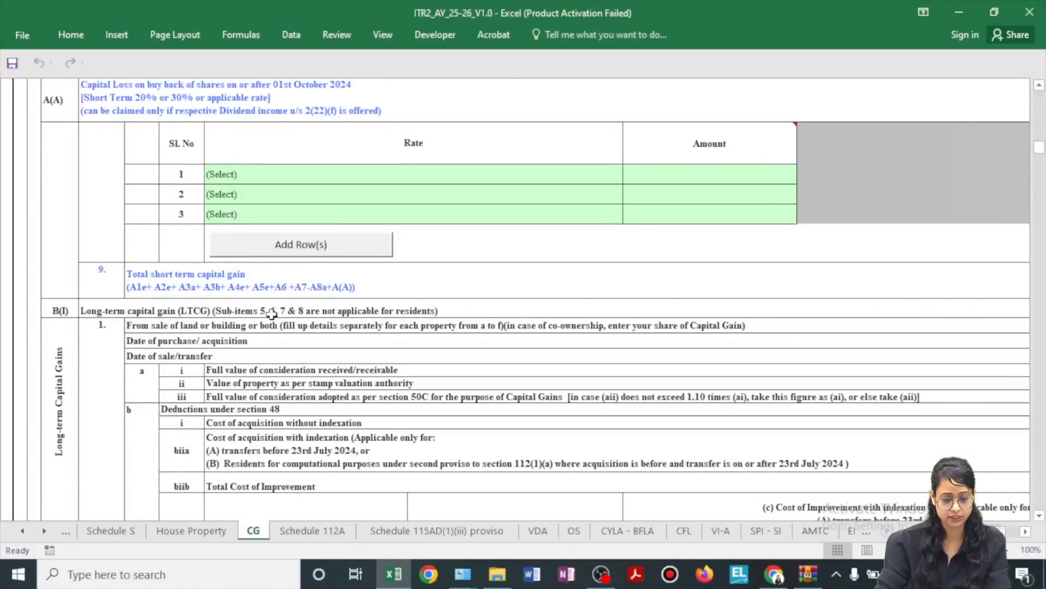
scroll(293, 329, down, 3)
click(256, 145)
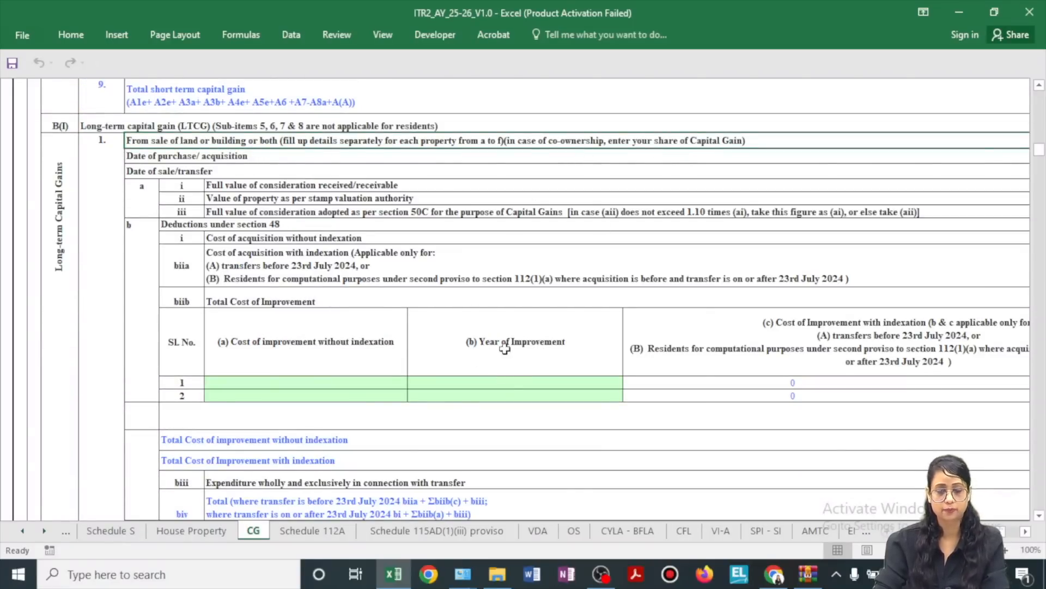
Review the property's sale date and the LTCG without indexation (Tax 12.5%) and with indexation (Tax 20%) in the working sheet.
key(alt+Tab)
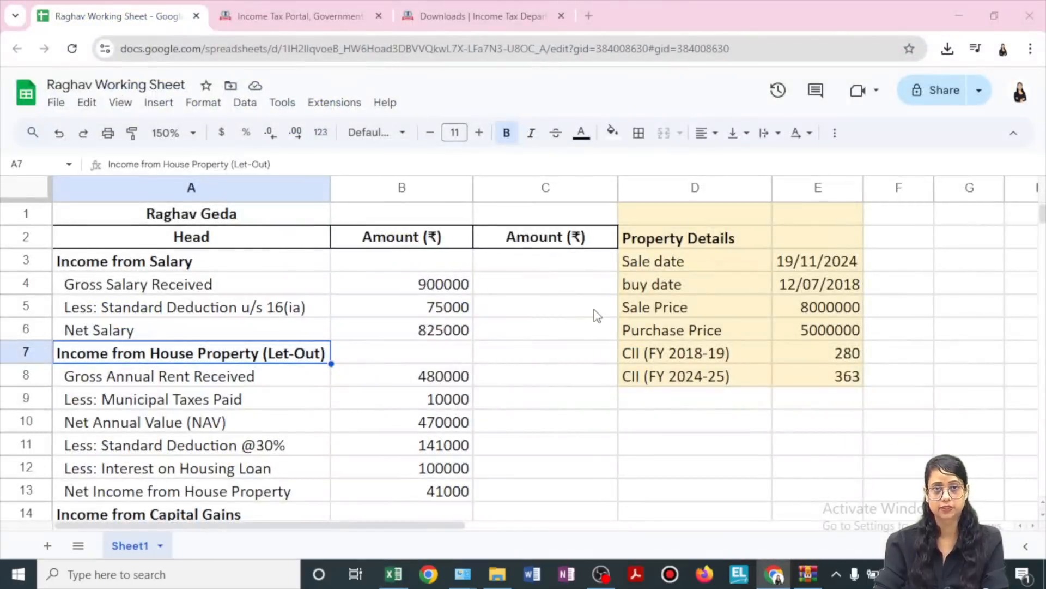
click(710, 269)
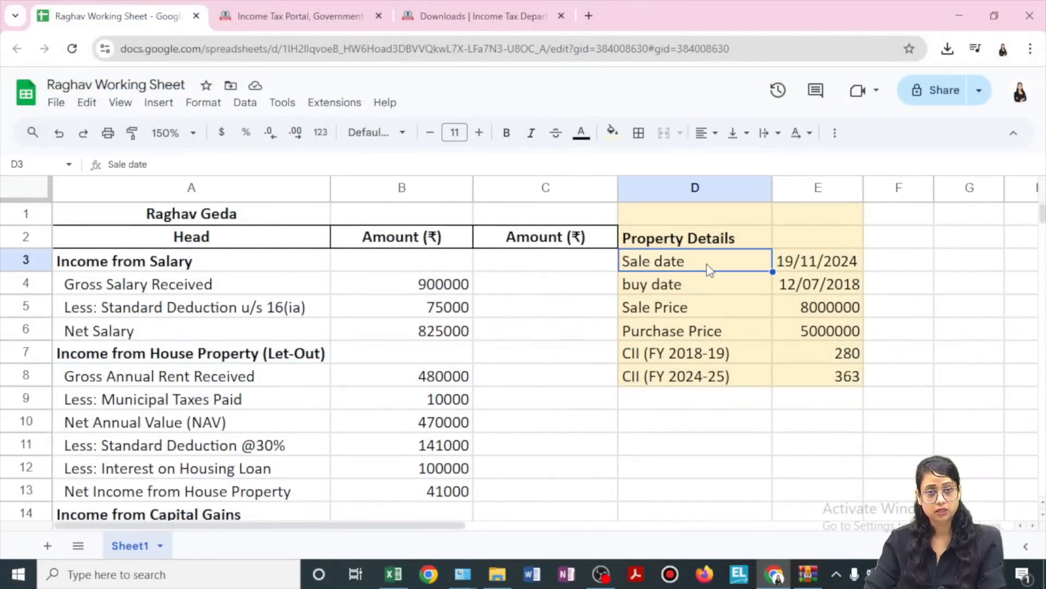
click(812, 270)
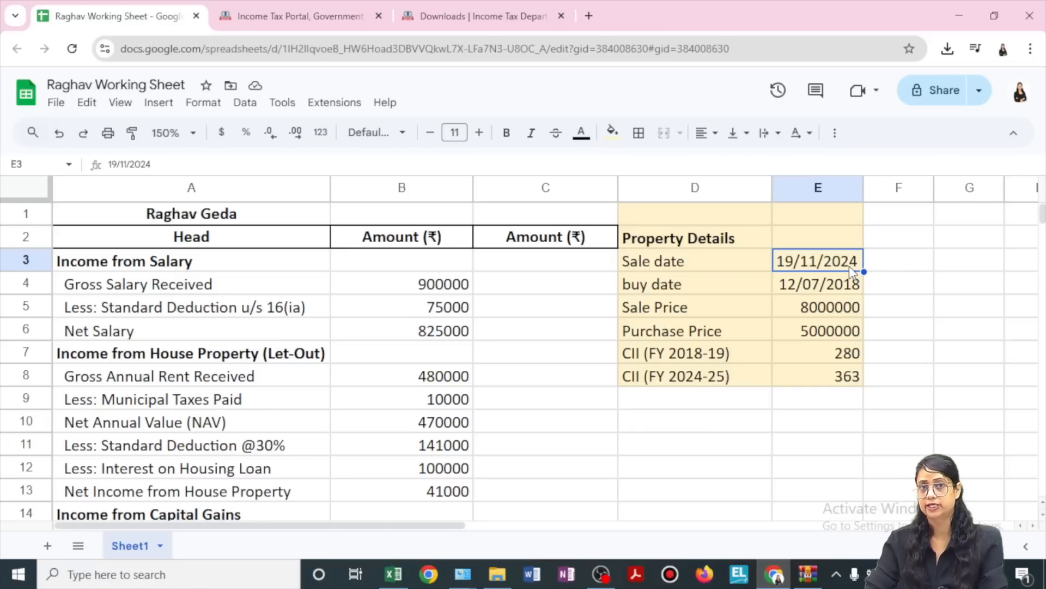
scroll(852, 272, down, 3)
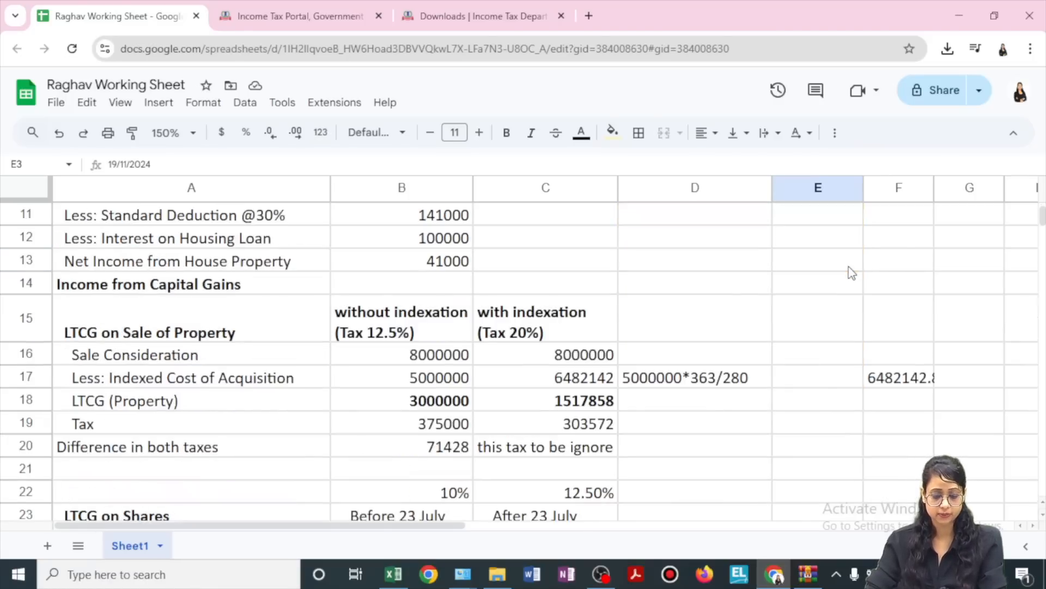
click(425, 335)
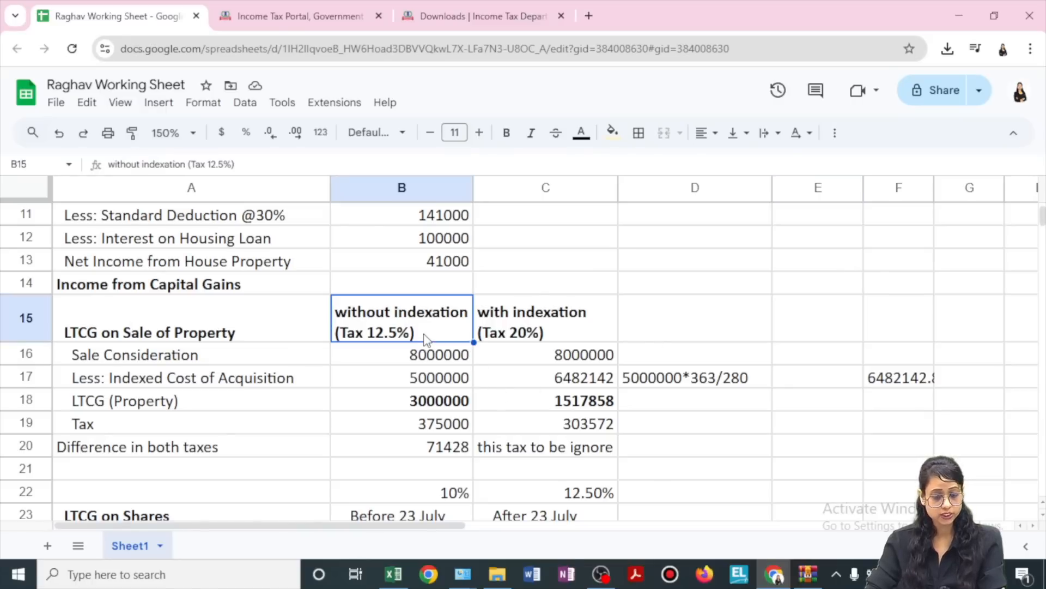
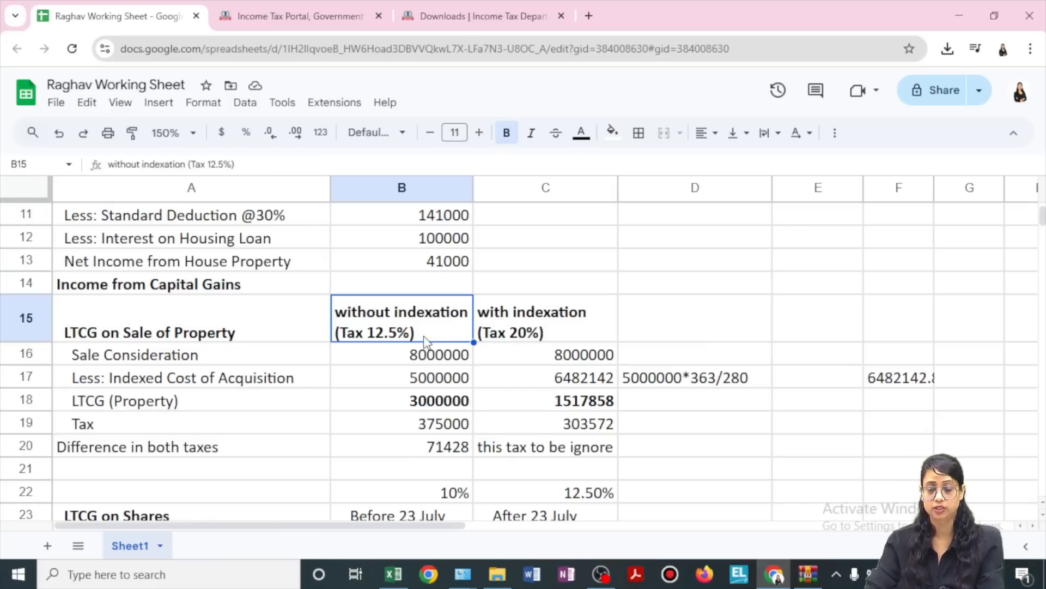
click(536, 334)
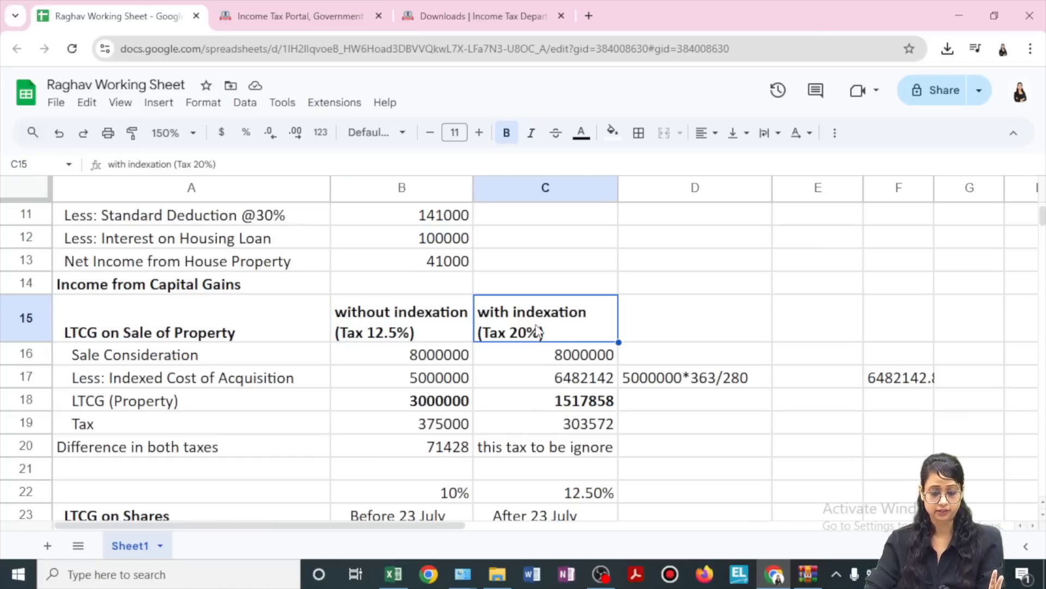
Compare the without-indexation (12.5%) and with-indexation (20%) columns under LTCG on Sale of Property.
click(460, 338)
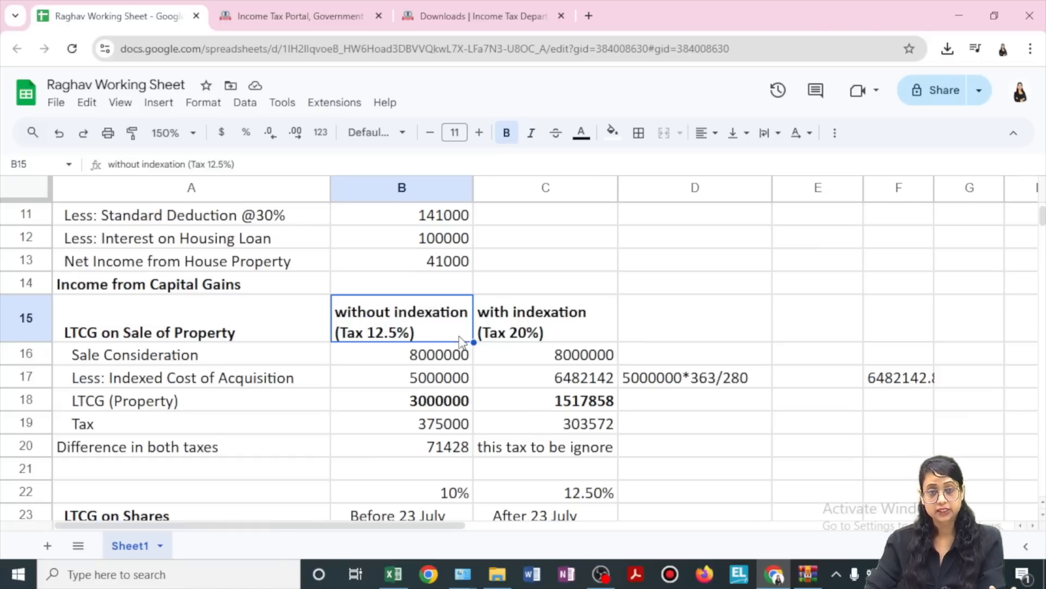
click(550, 339)
scroll(360, 327, down, 2)
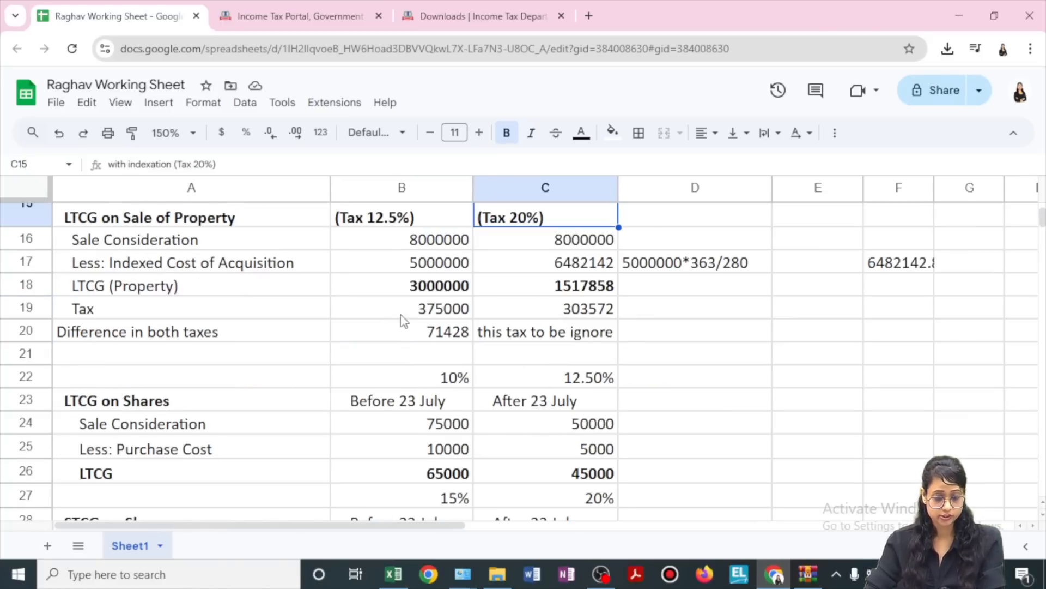
scroll(431, 283, up, 5)
click(436, 442)
scroll(436, 442, down, 3)
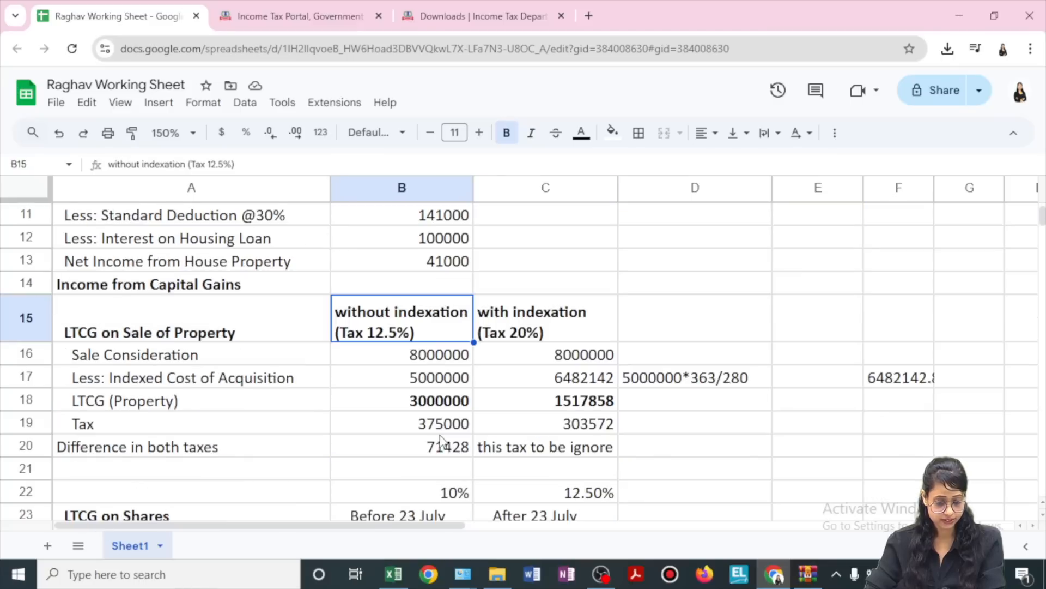
click(589, 337)
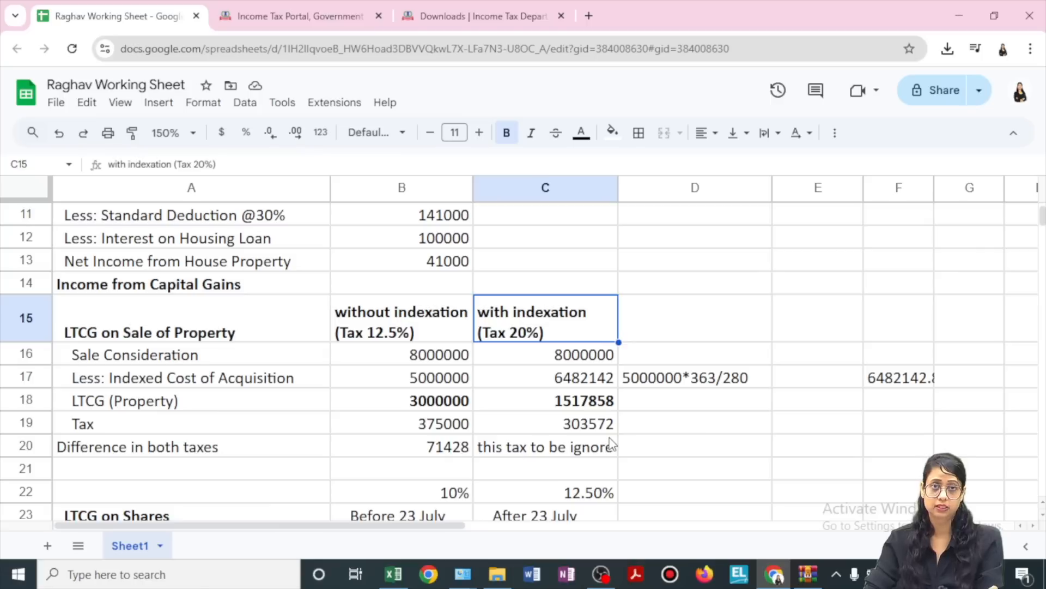
Review the Property Details block: sale price, purchase price, buy date, and the CII values for FY 2018-19 and FY 2024-25.
scroll(612, 442, up, 6)
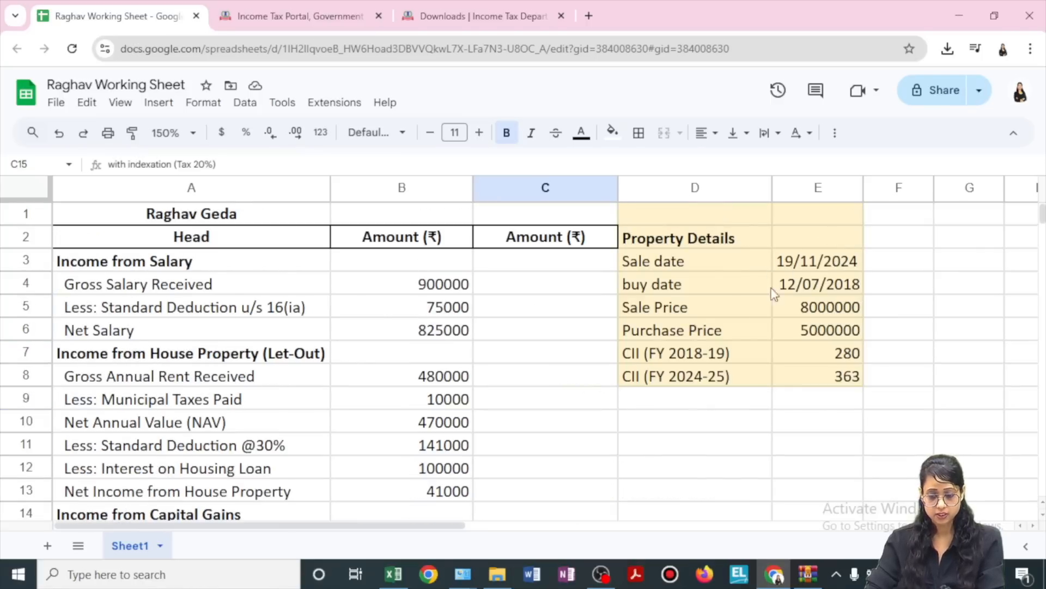
click(693, 311)
click(804, 308)
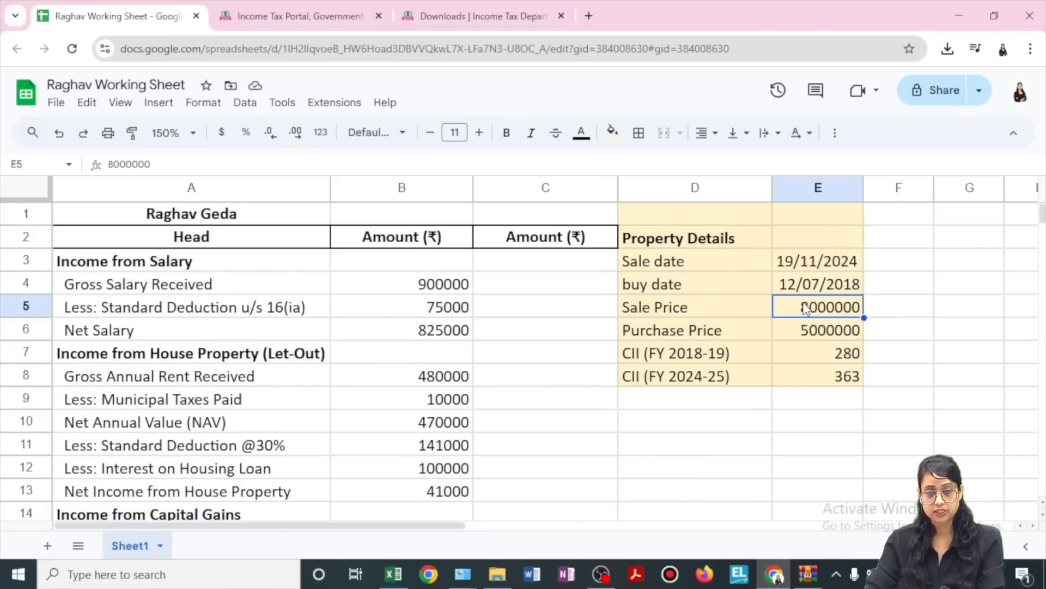
click(741, 330)
click(833, 333)
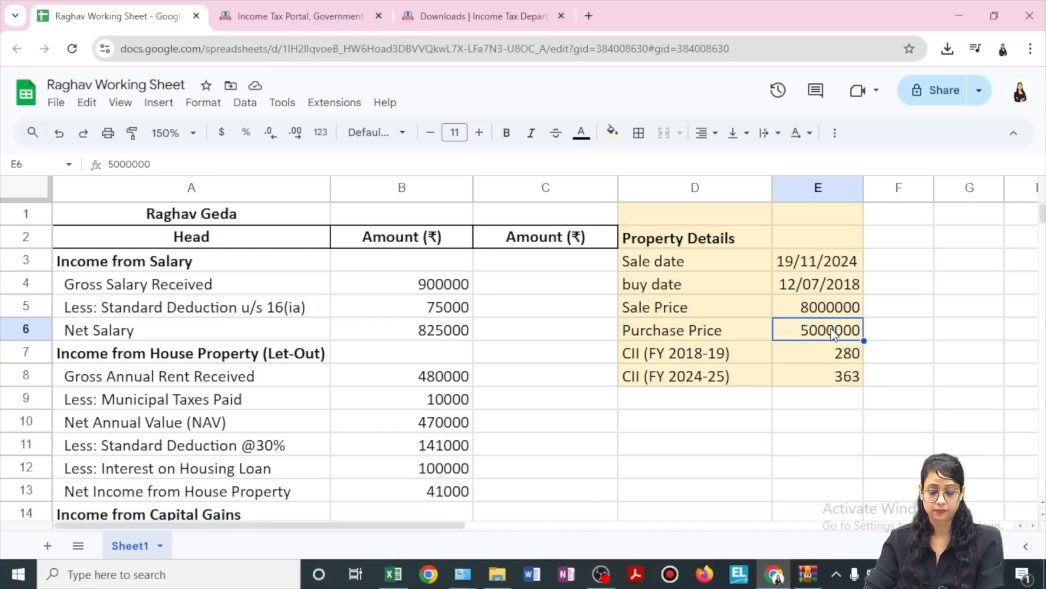
click(797, 287)
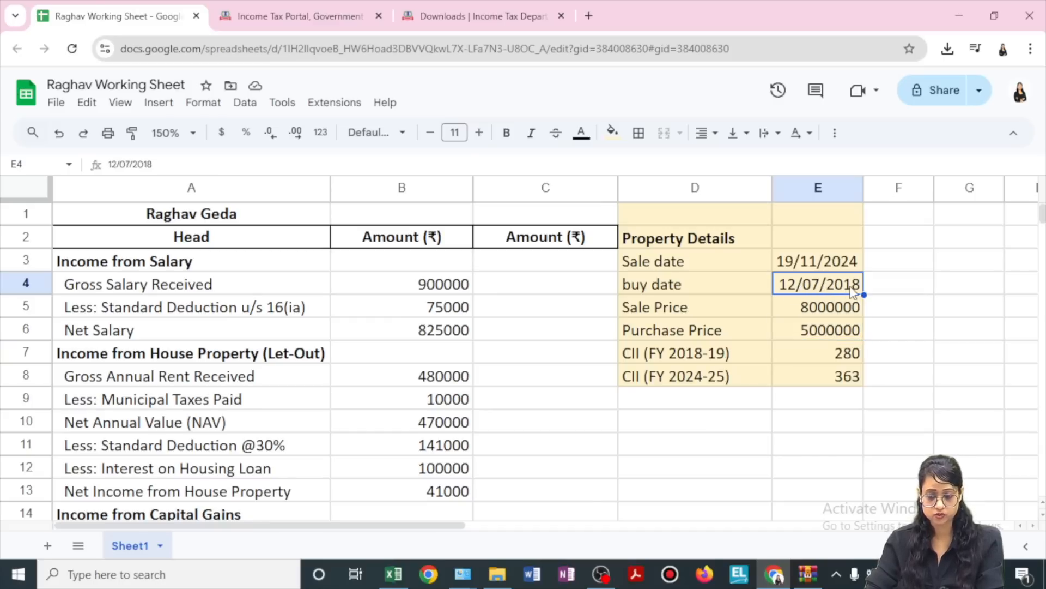
click(749, 361)
click(848, 357)
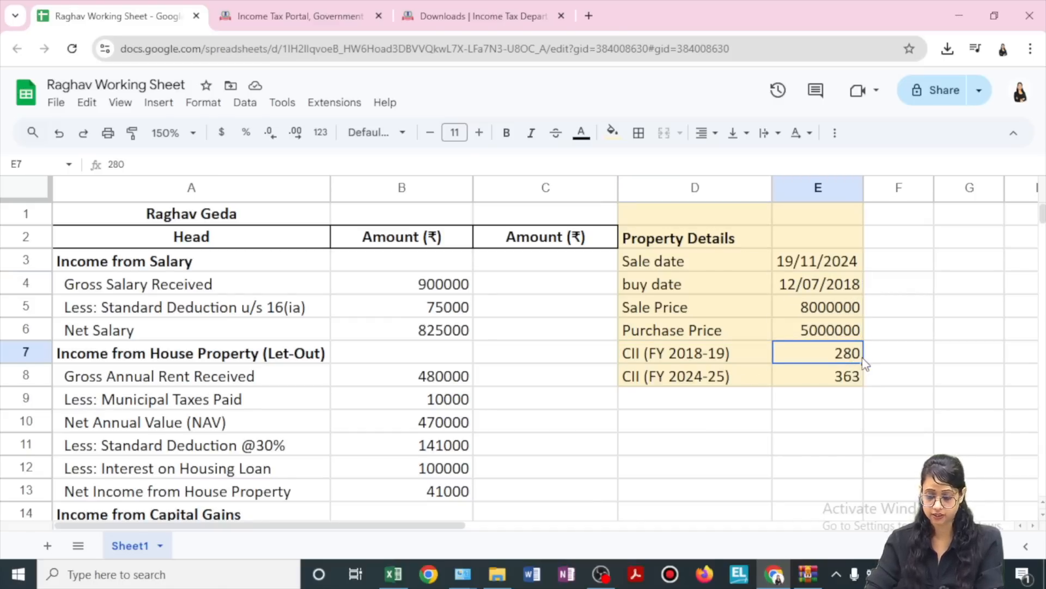
click(756, 381)
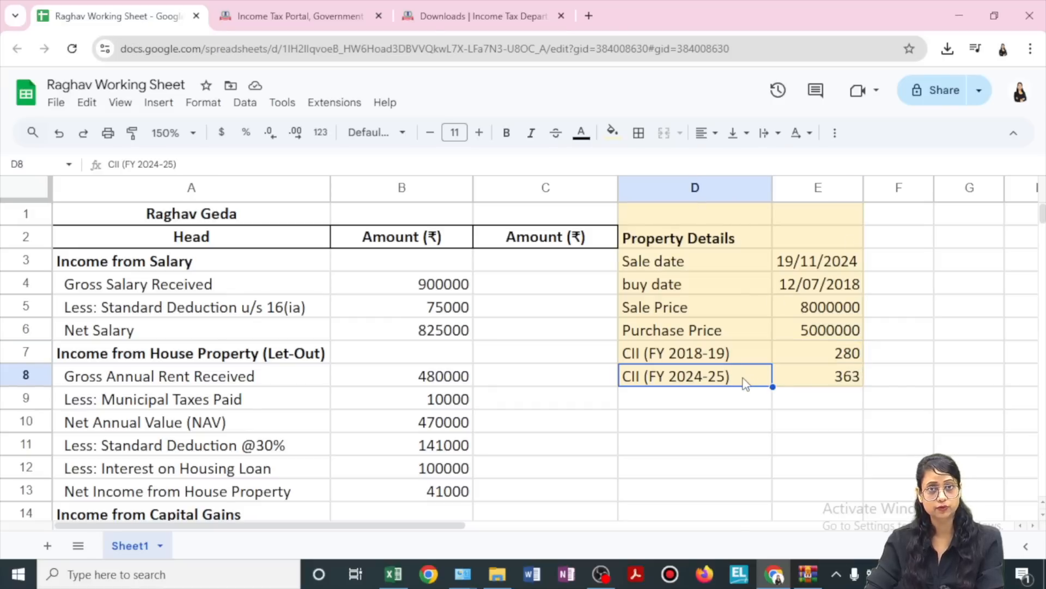
click(831, 382)
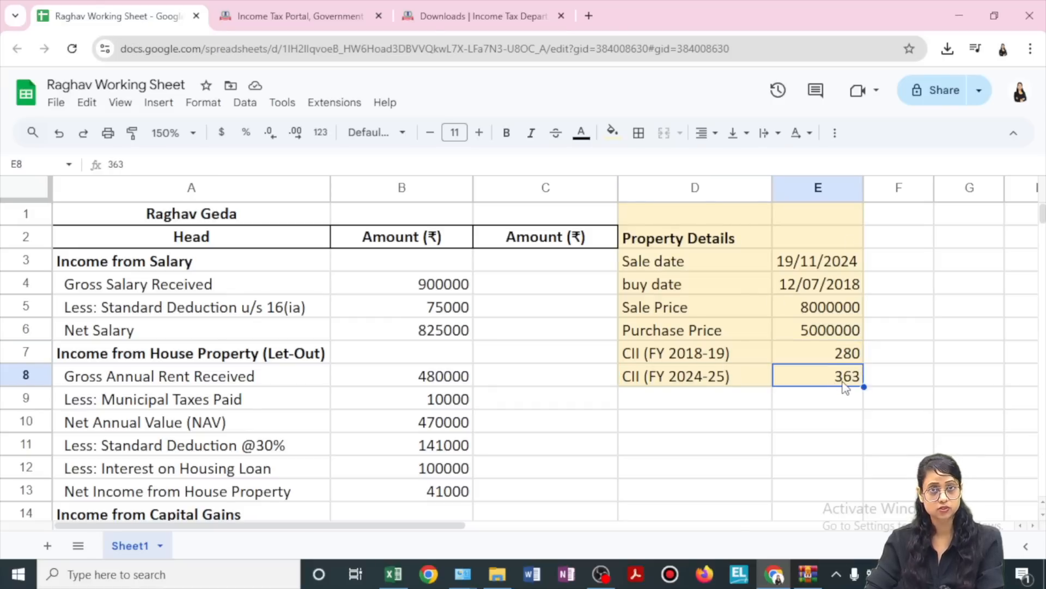
scroll(855, 382, down, 3)
scroll(858, 381, up, 3)
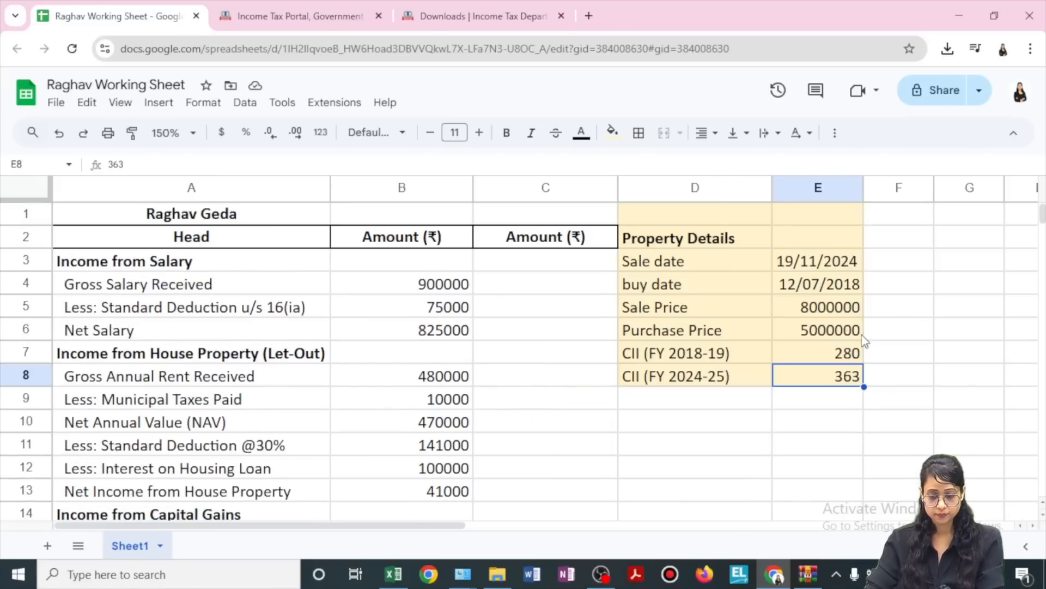
Enter the indexed cost calculation 5000000*363/280 in cell E11, below the Property Details block.
click(784, 436)
text(50000001*)
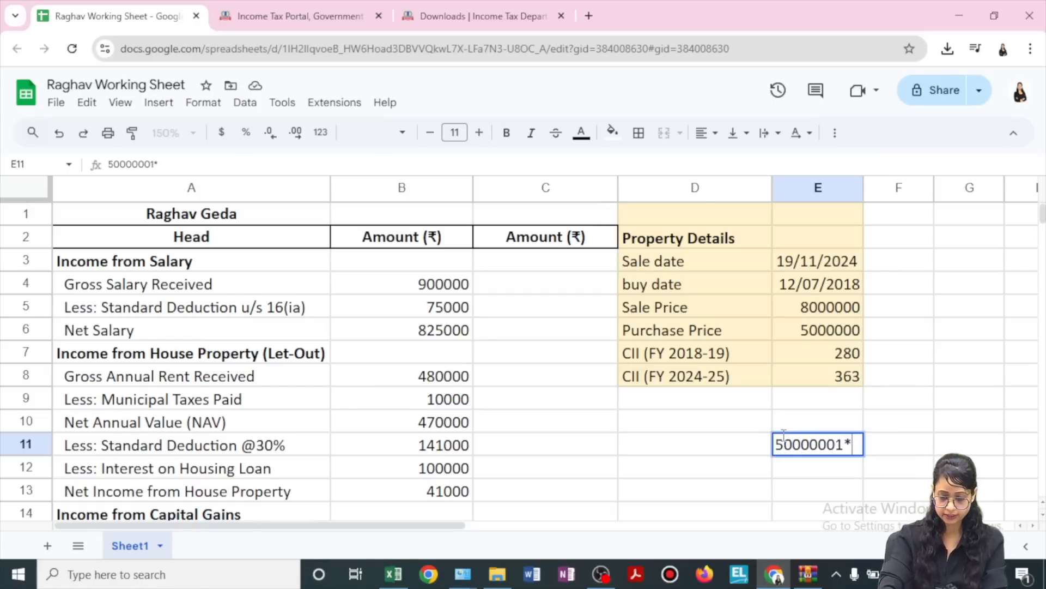
key(BackSpace)
key(BackSpace)
text(*36)
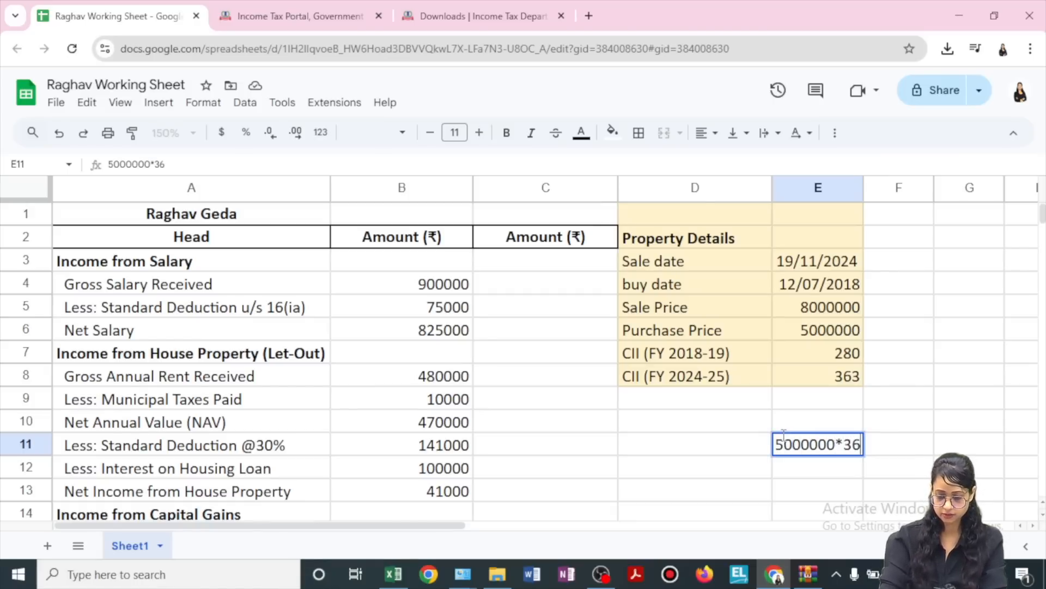
text(3/28)
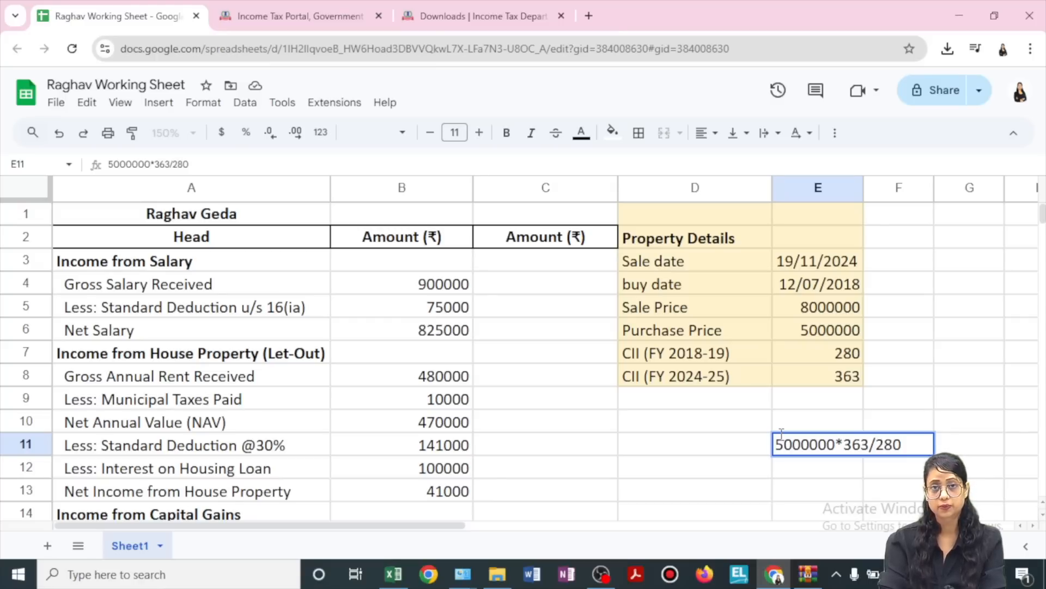
text(0)
key(Return)
Turn the E11 entry into the working formula =5000000*363/280.
click(845, 444)
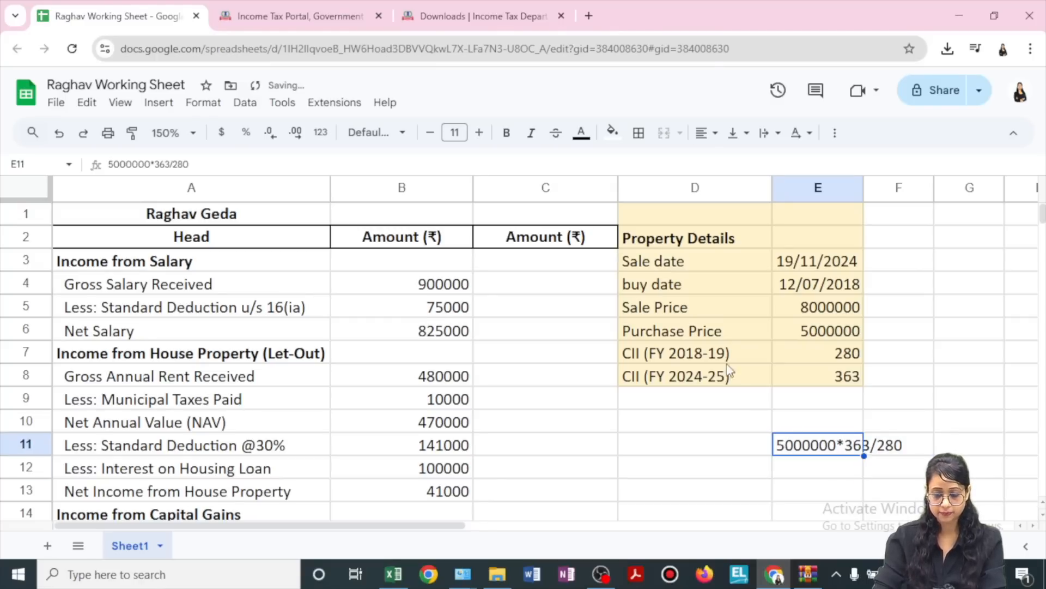
click(111, 164)
text(=)
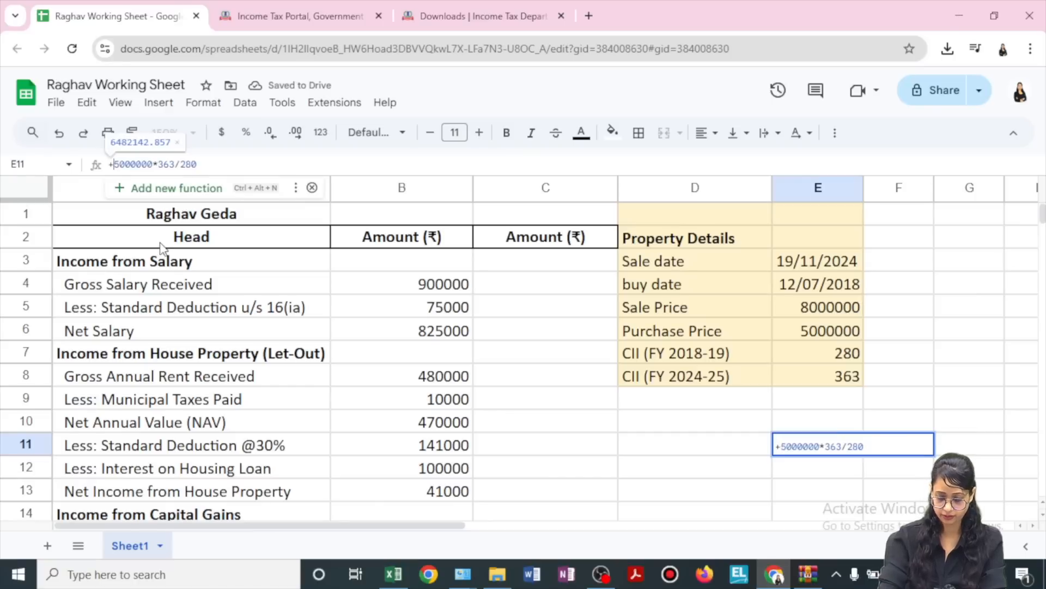
key(Return)
click(819, 450)
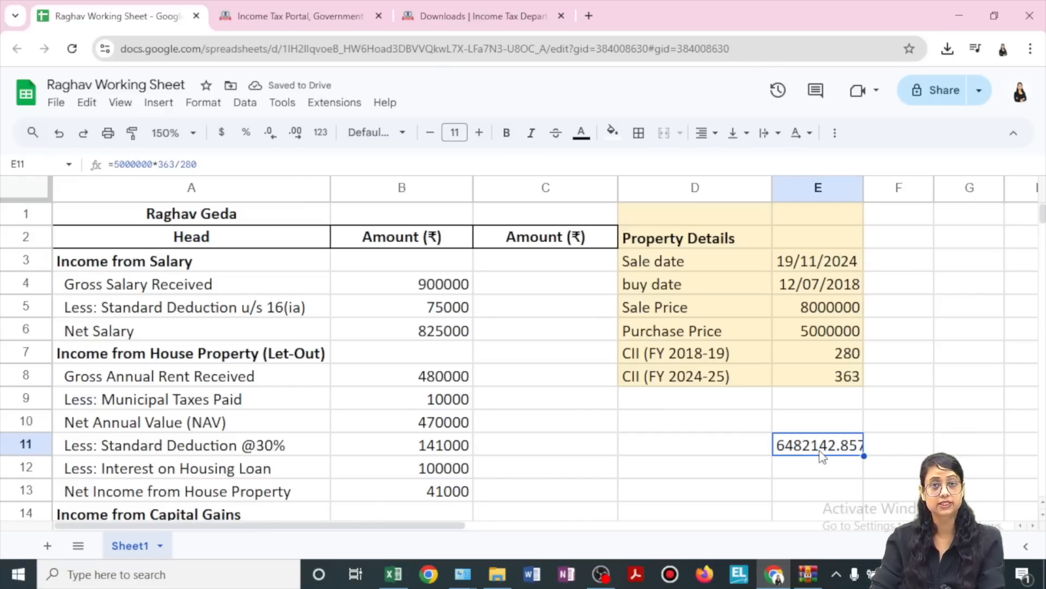
Check the property's sale consideration, acquisition cost, LTCG and tax without indexation and with indexation.
scroll(806, 456, down, 5)
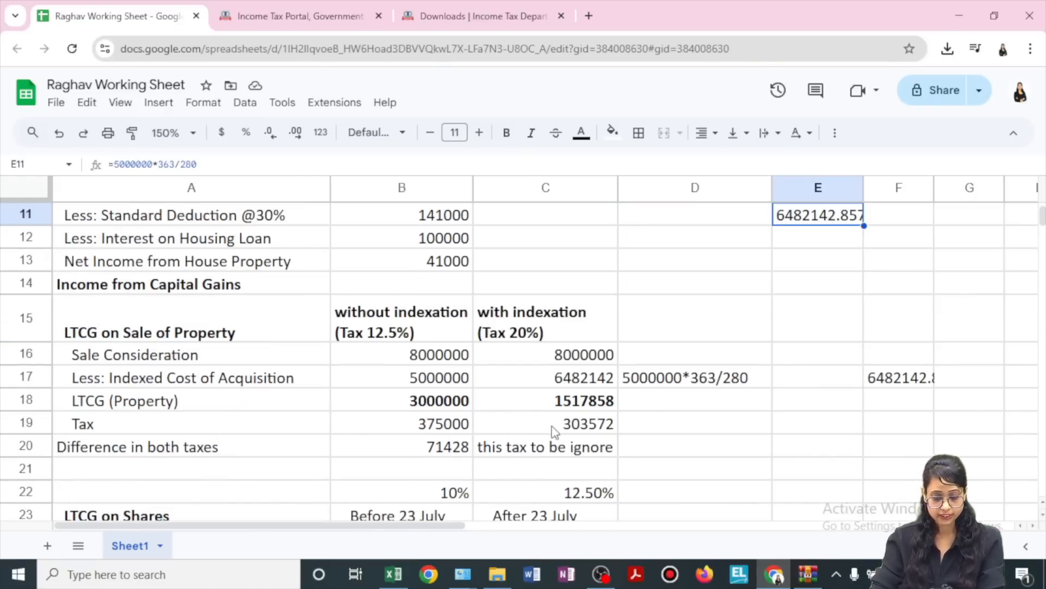
click(414, 357)
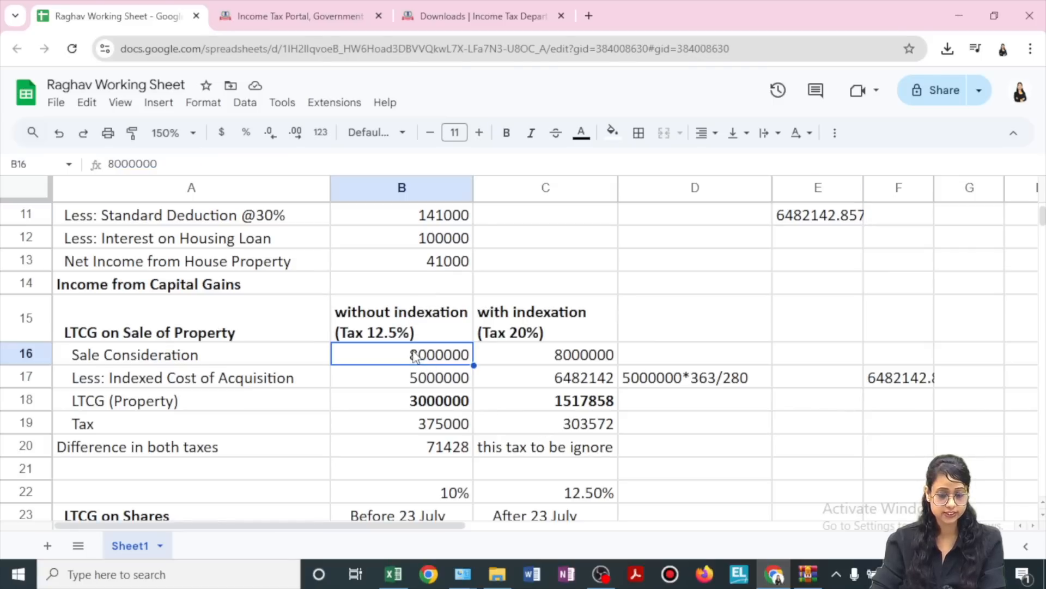
click(424, 388)
click(436, 402)
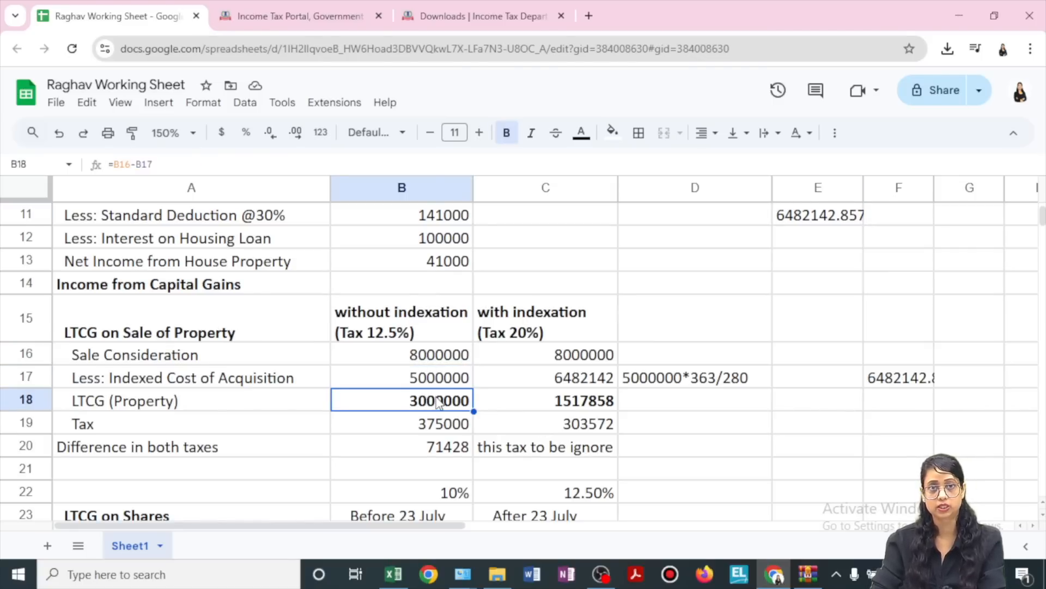
click(445, 423)
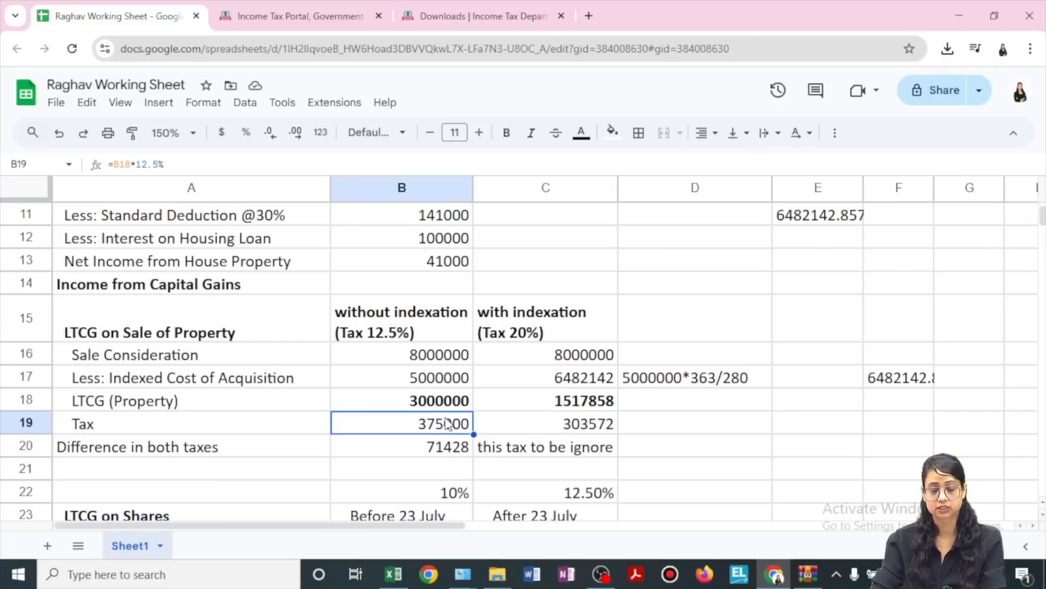
click(552, 352)
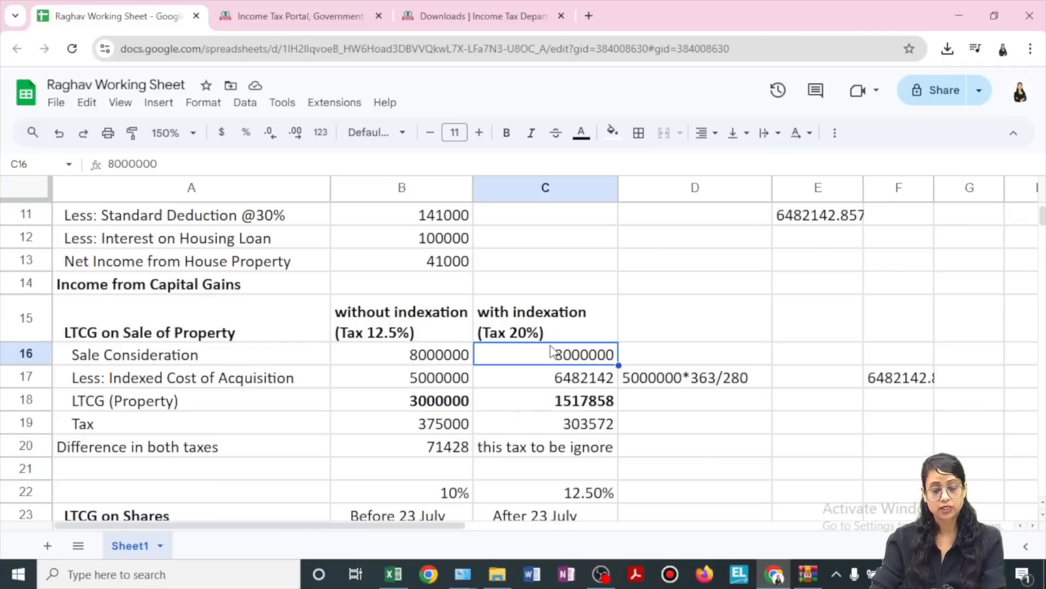
click(596, 372)
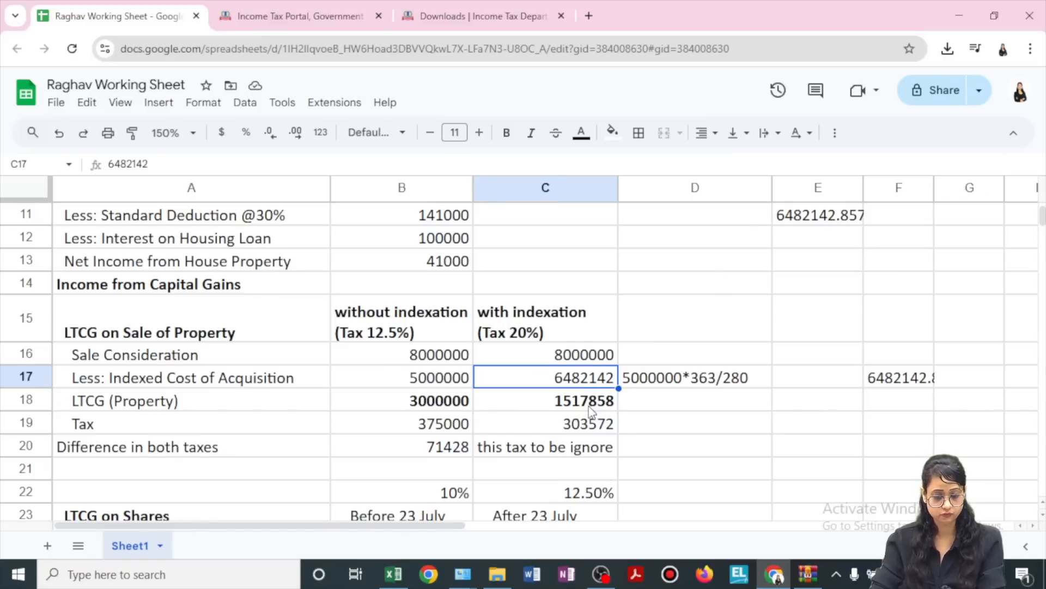
click(589, 410)
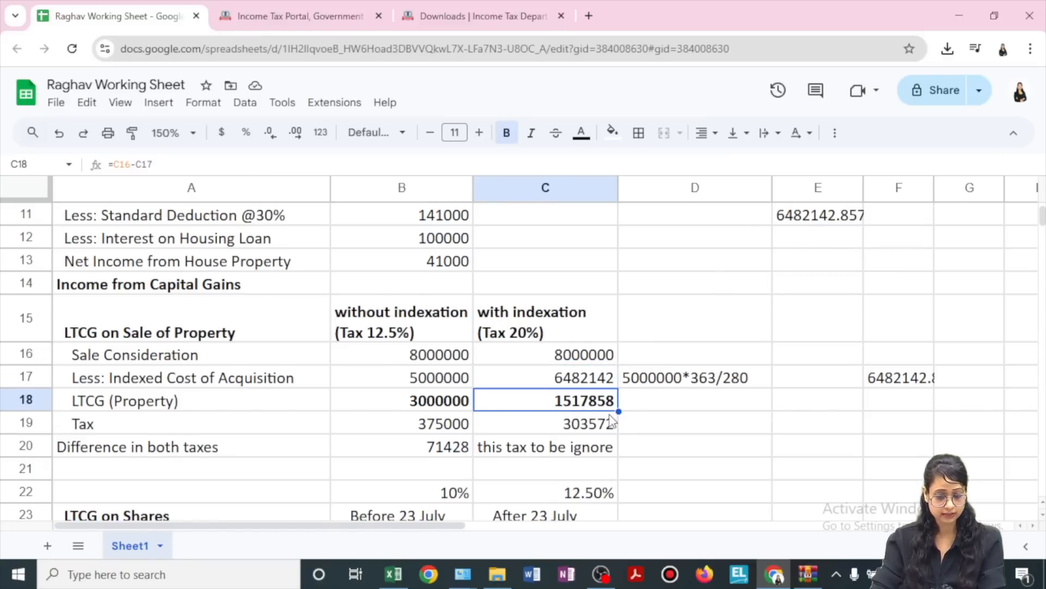
click(592, 428)
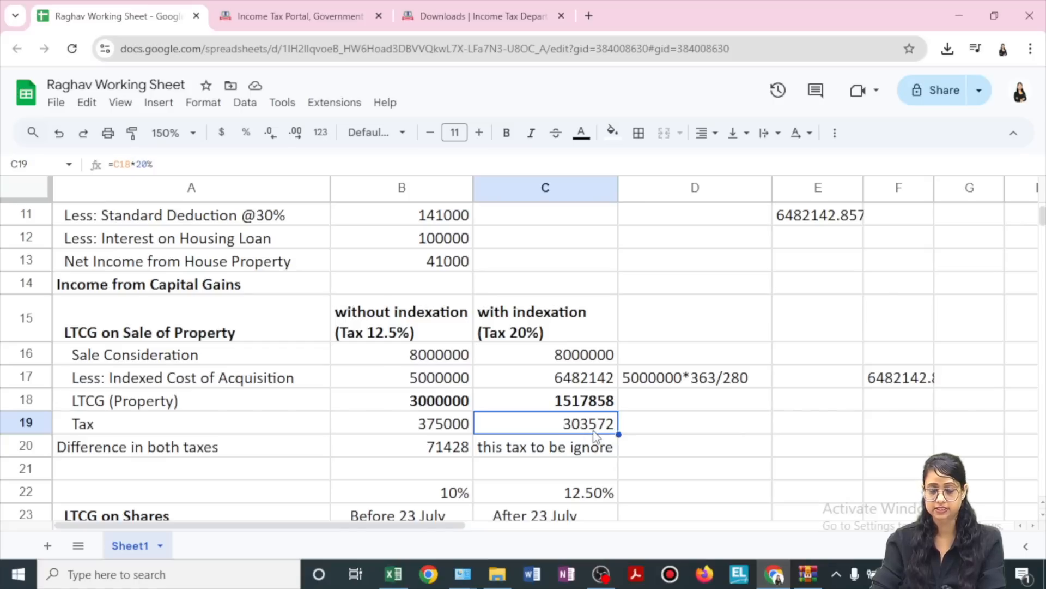
drag(555, 364, 574, 431)
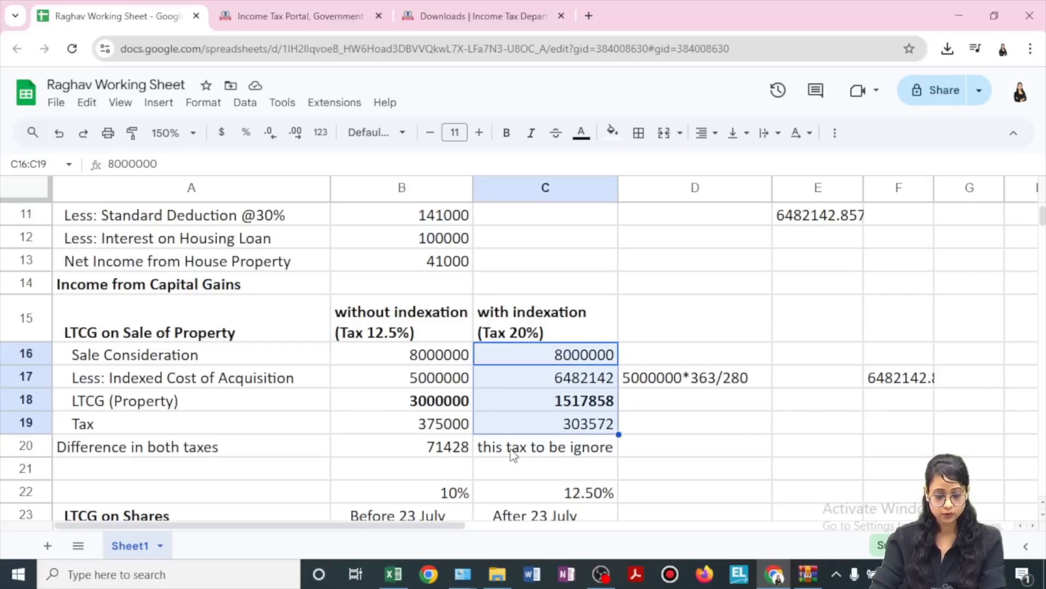
Compare the two property tax amounts in row 19 and inspect their difference in B20.
click(464, 453)
key(Up)
key(shift+Right)
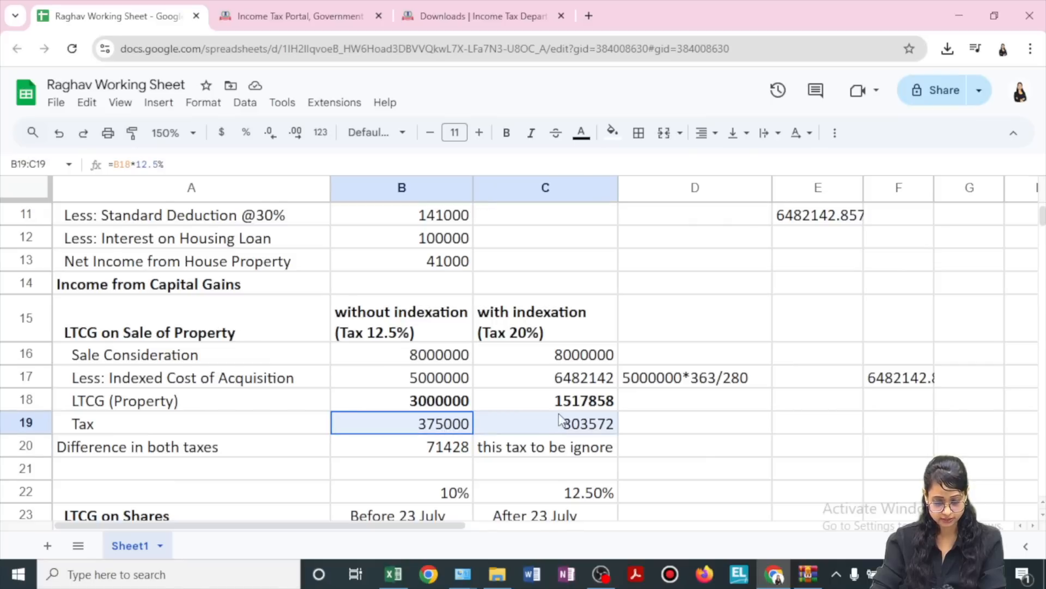
click(453, 456)
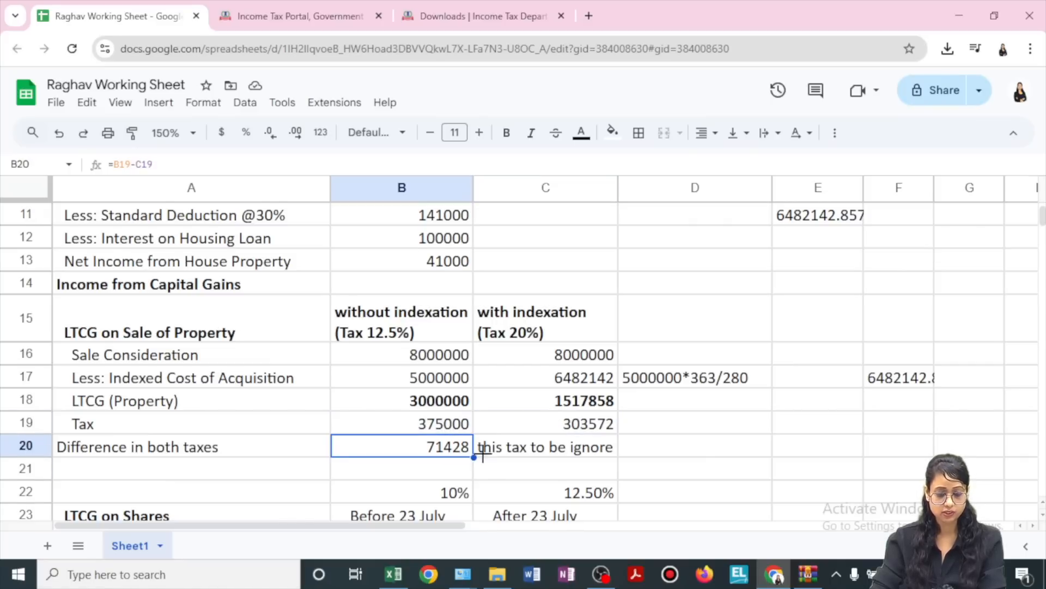
scroll(468, 458, down, 3)
click(577, 314)
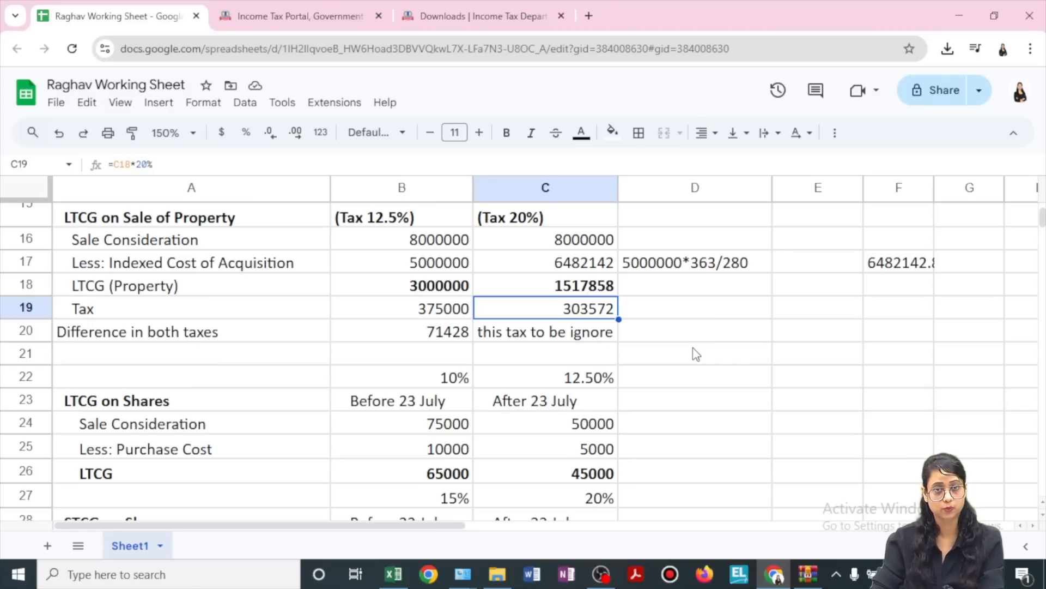
In the ITR-2 Excel utility, enter 12/07/2018 as the property's date of purchase/acquisition under long-term gains, matching the working sheet's buy date.
key(alt+Tab)
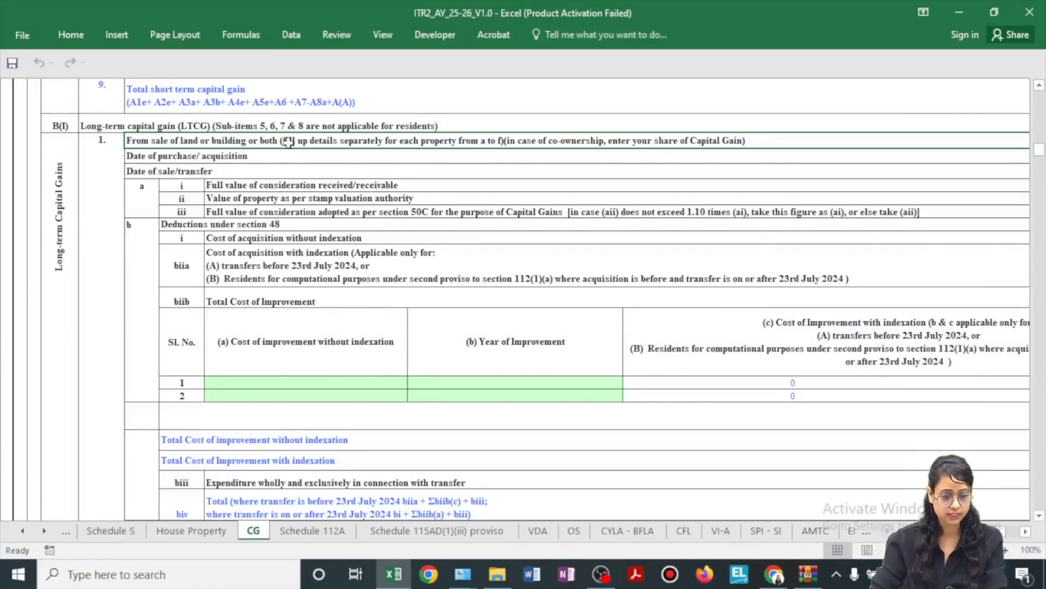
click(275, 172)
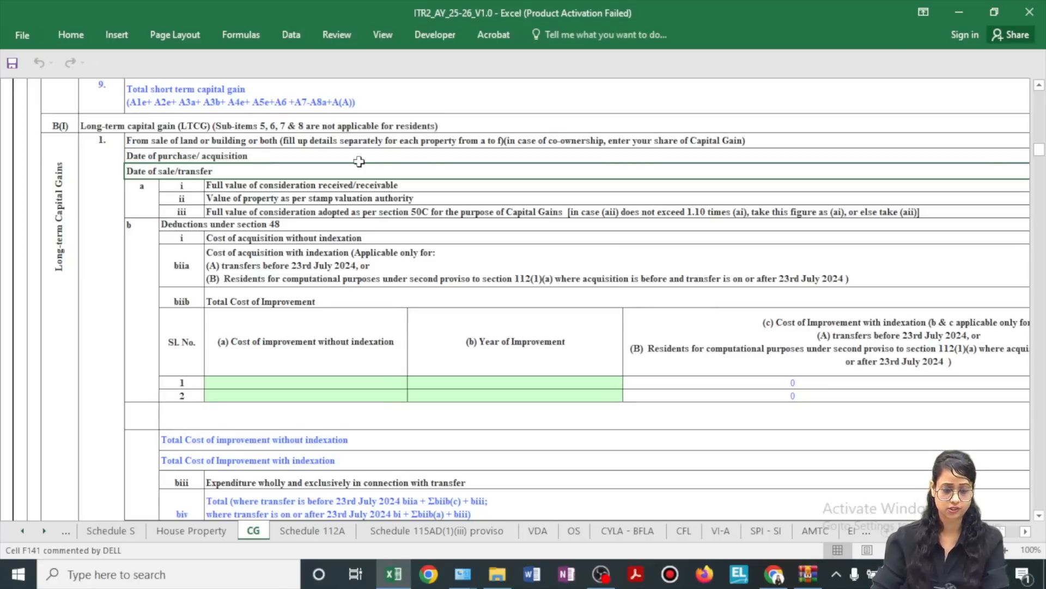
scroll(859, 452, right, 3)
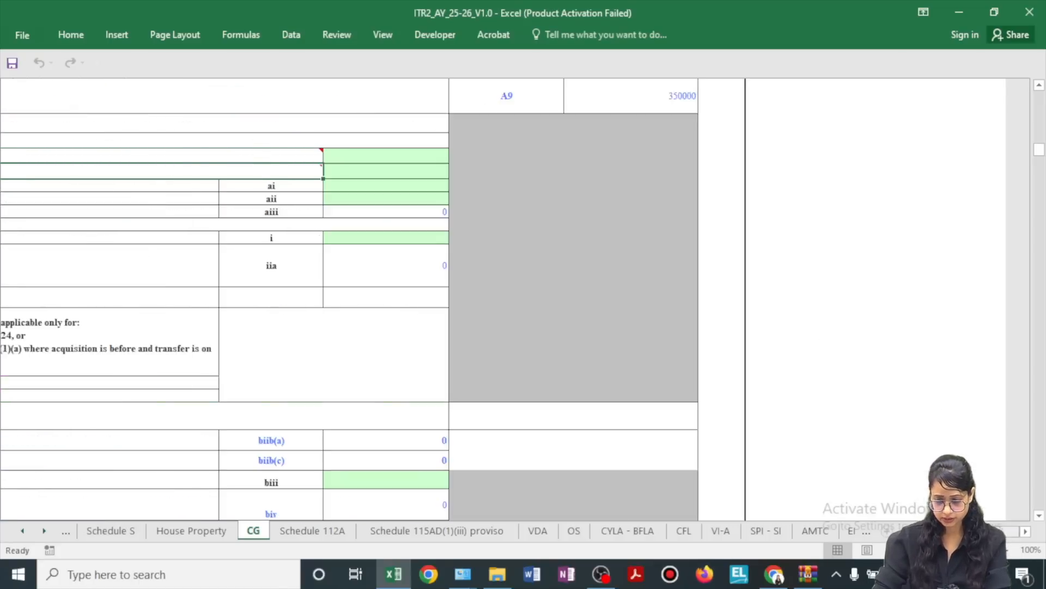
scroll(860, 458, left, 3)
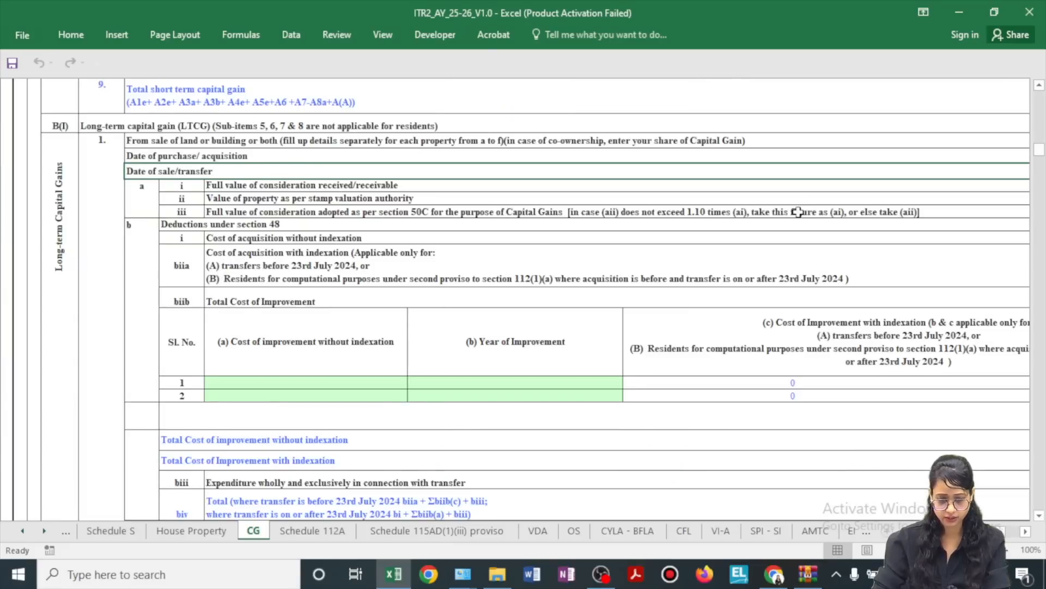
scroll(793, 155, right, 3)
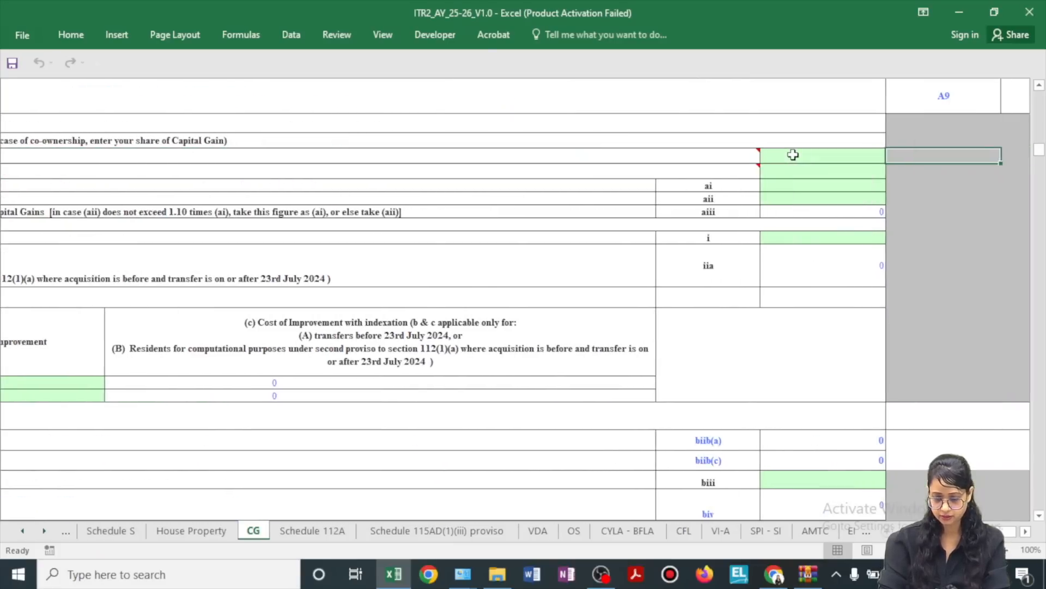
key(alt+Tab)
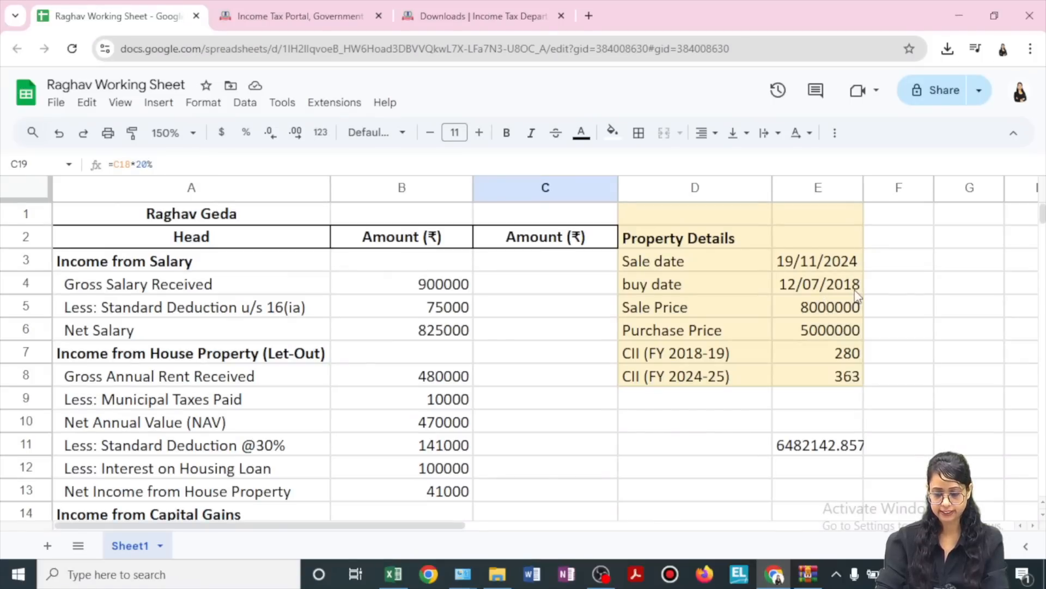
key(alt+Tab)
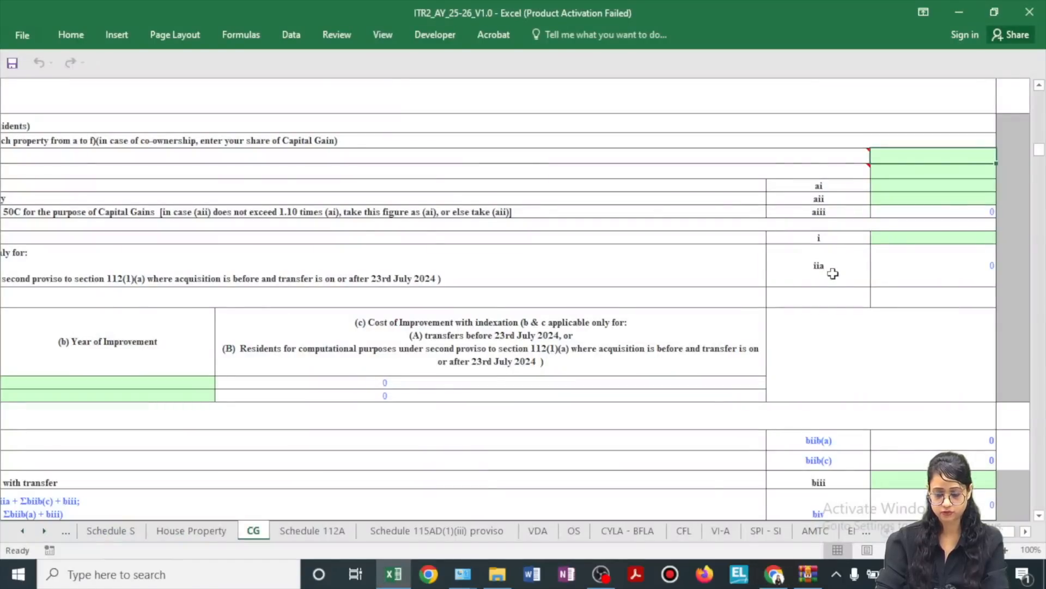
text(12)
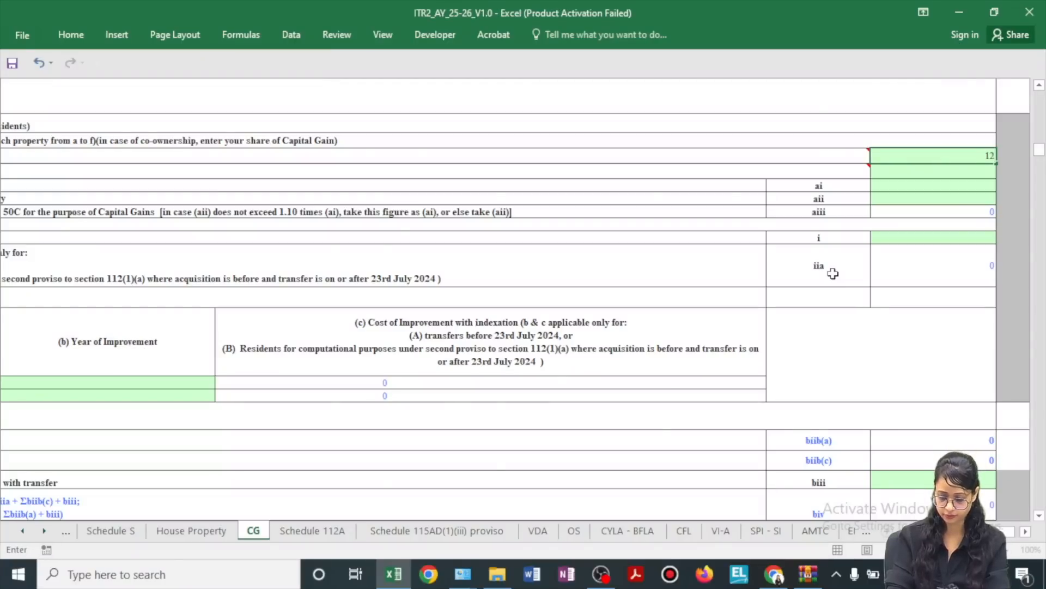
text(/07/2018)
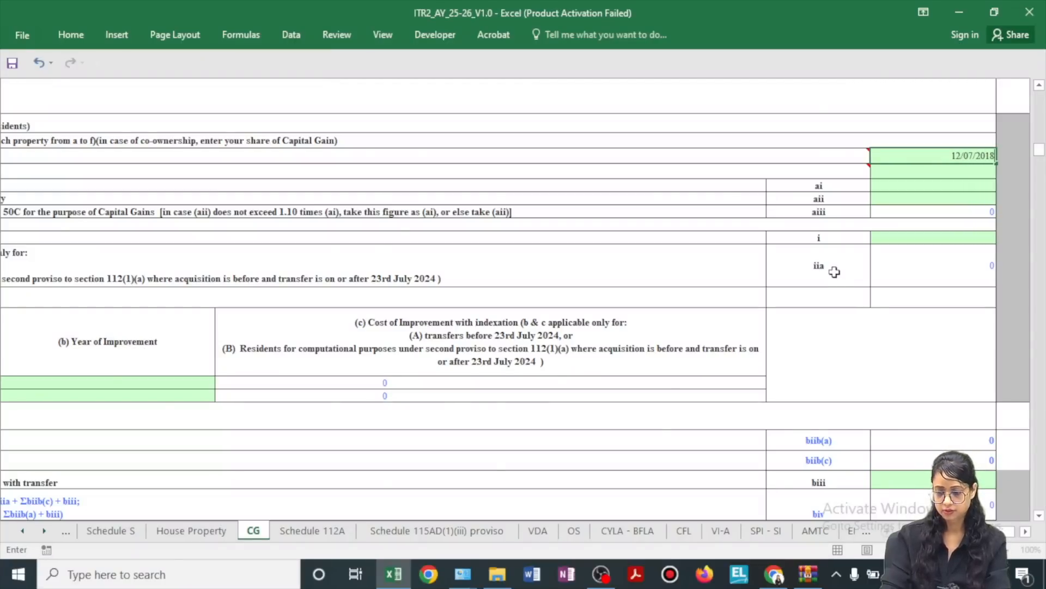
Set the property's date of sale/transfer to 19/11/2024.
click(912, 177)
text(19/)
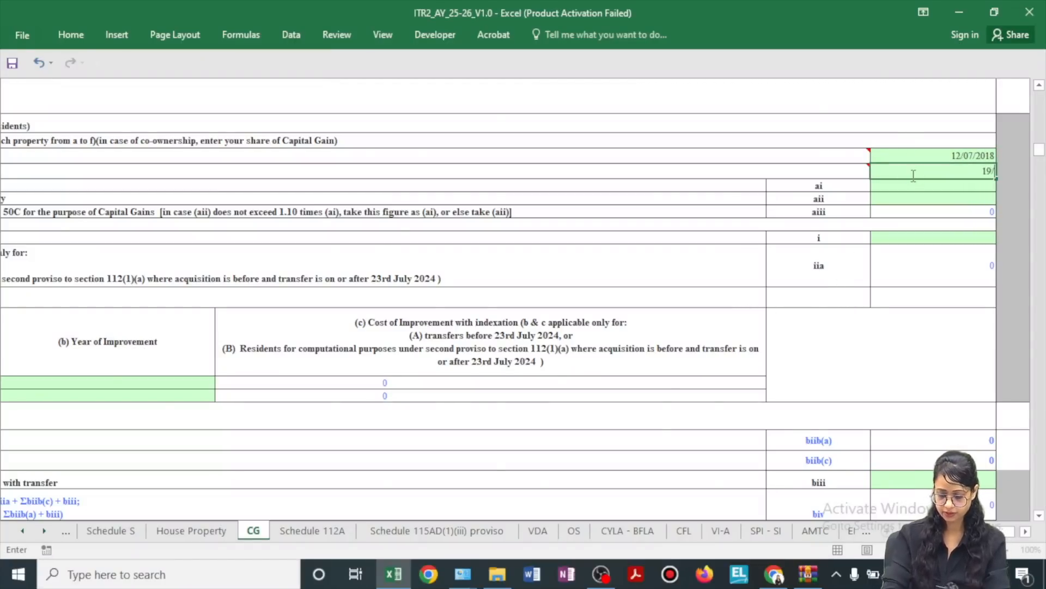
text(11/2024)
key(Return)
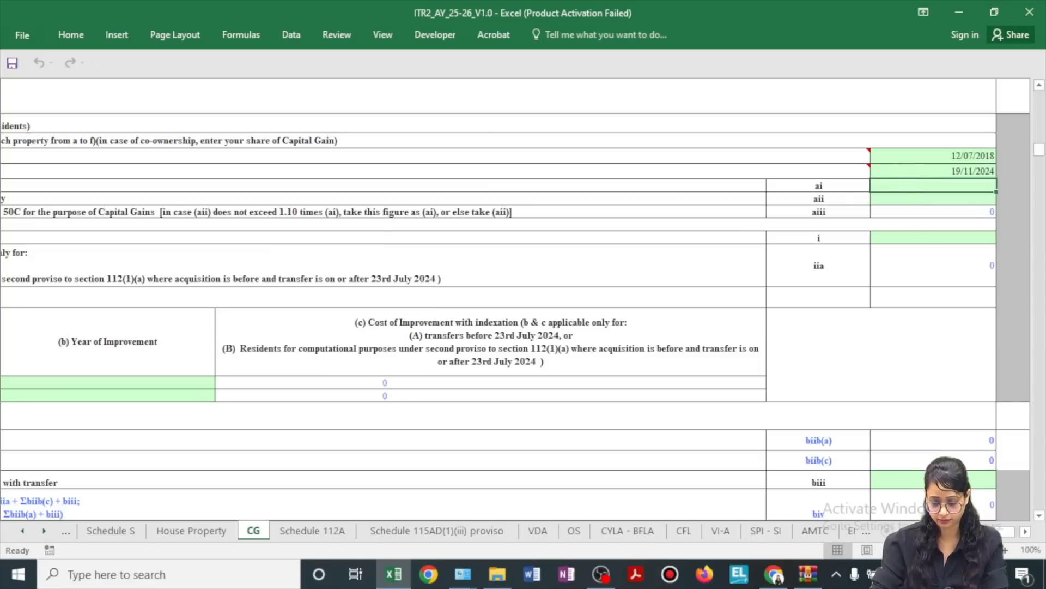
Review the sale consideration, stamp valuation and section 50C rows, and the cost of acquisition rows without and with indexation.
click(906, 531)
click(906, 531)
click(906, 531)
click(107, 184)
click(180, 199)
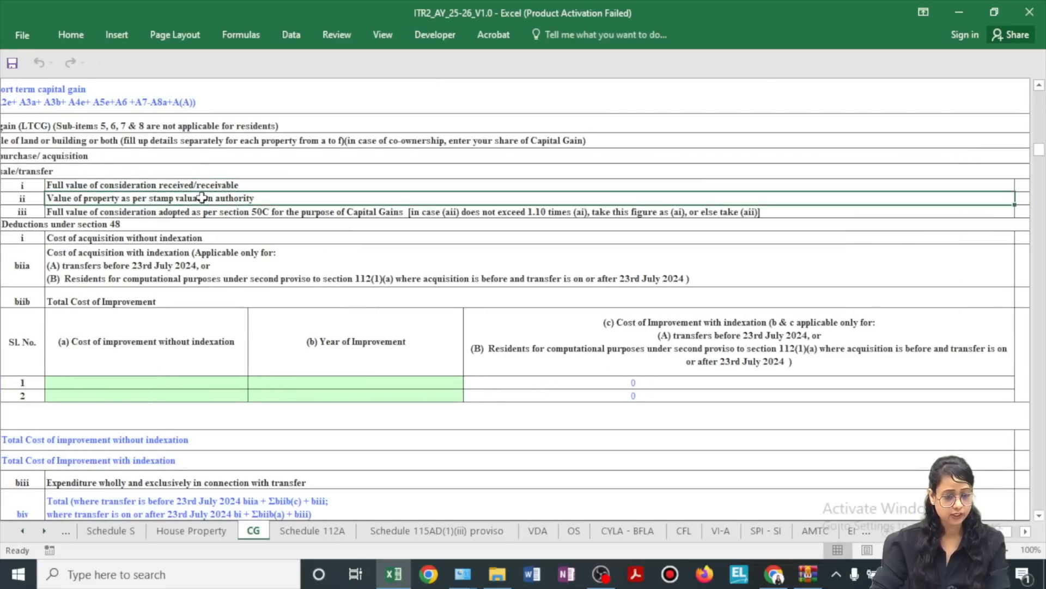
click(191, 216)
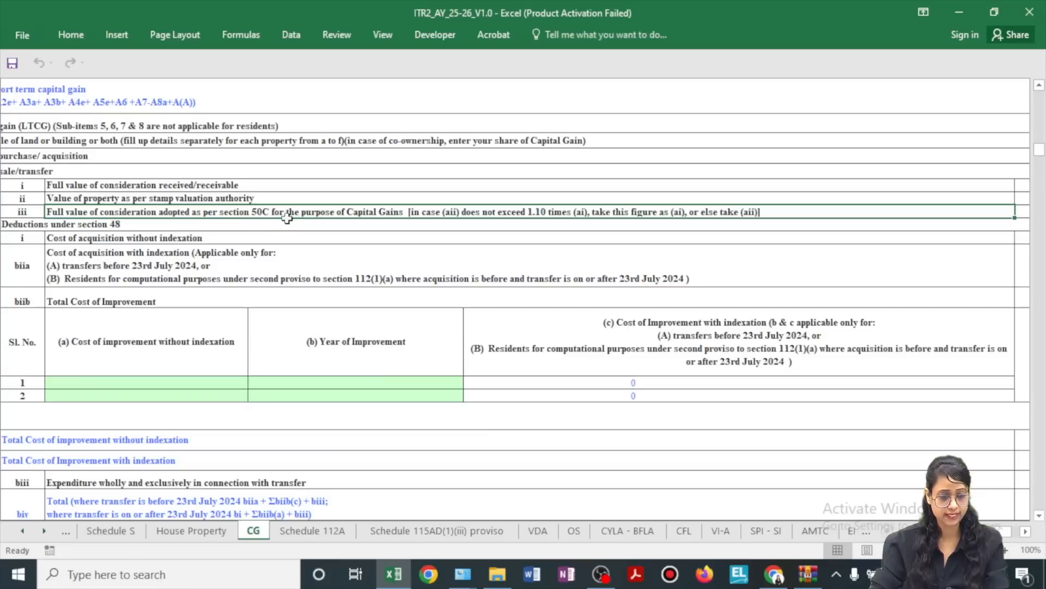
click(225, 240)
click(93, 242)
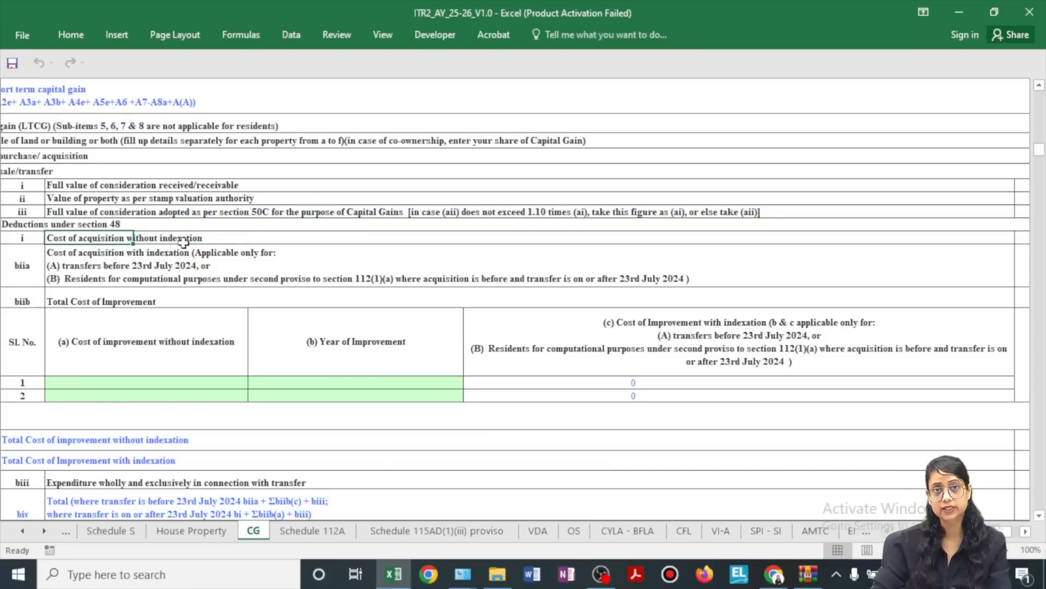
ctrl+scroll(225, 263, up, 1)
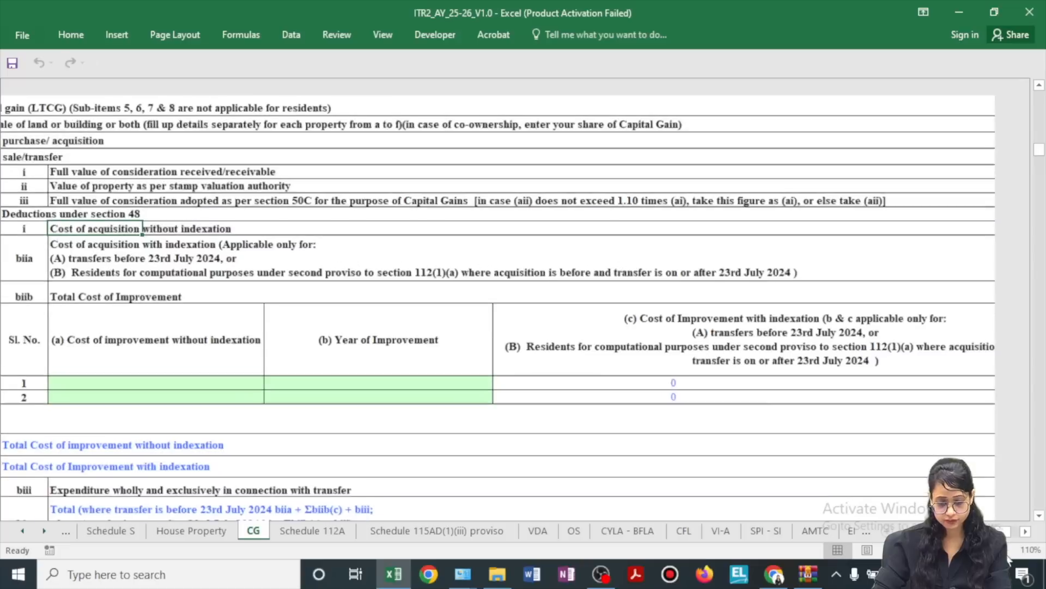
click(204, 245)
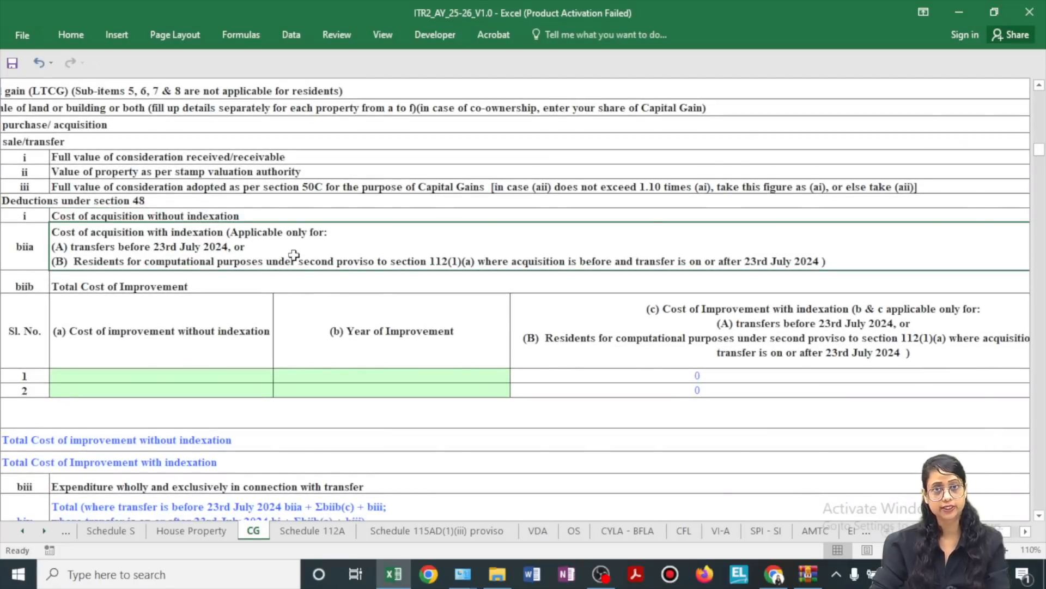
click(206, 217)
click(100, 216)
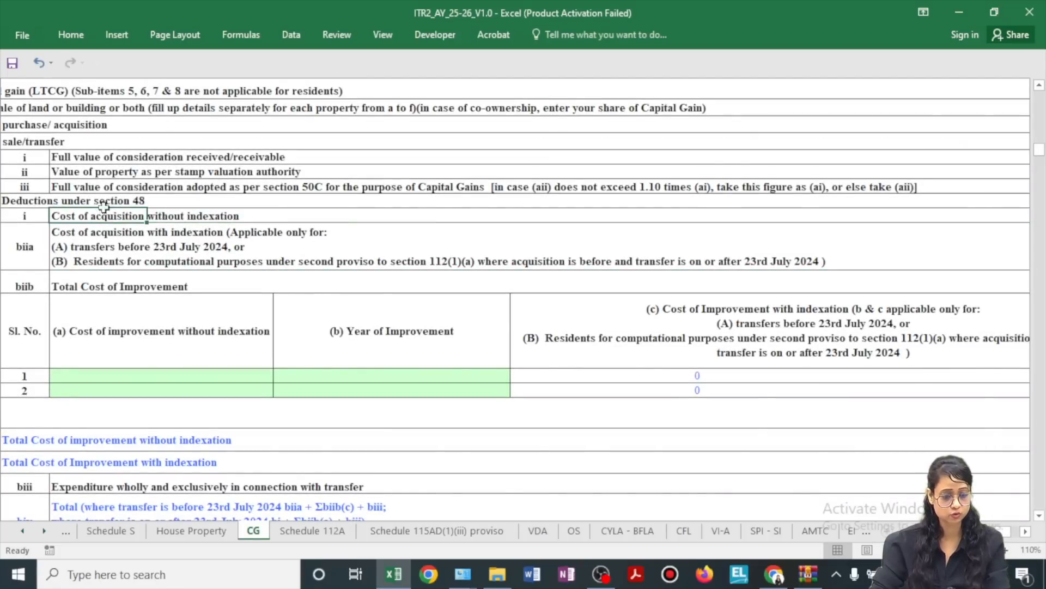
Enter 8000000 as both the full value of consideration received (ai) and the stamp valuation authority value (aii).
click(112, 157)
click(127, 173)
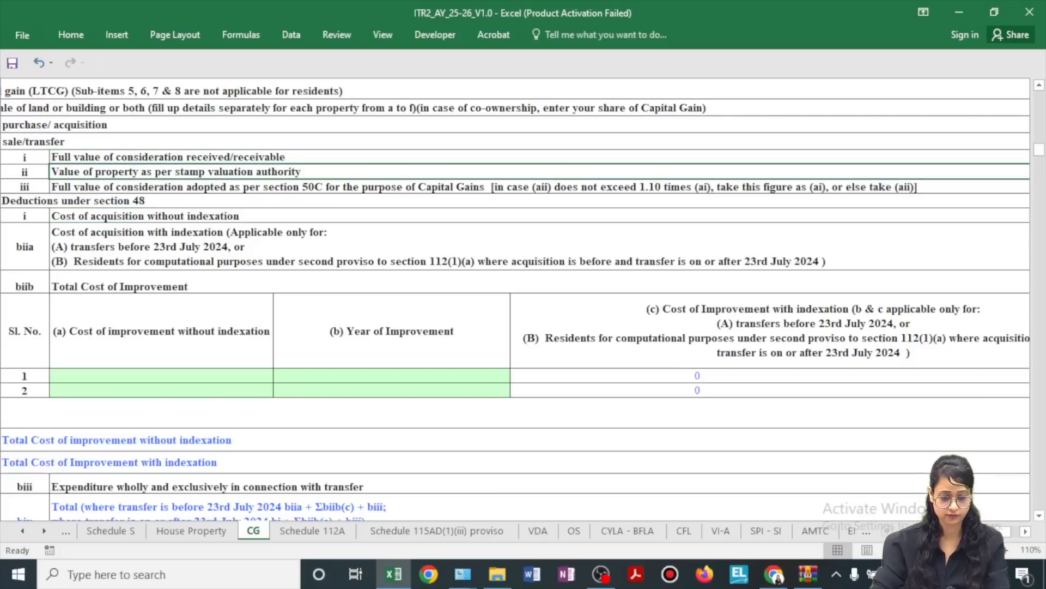
drag(973, 532, 983, 532)
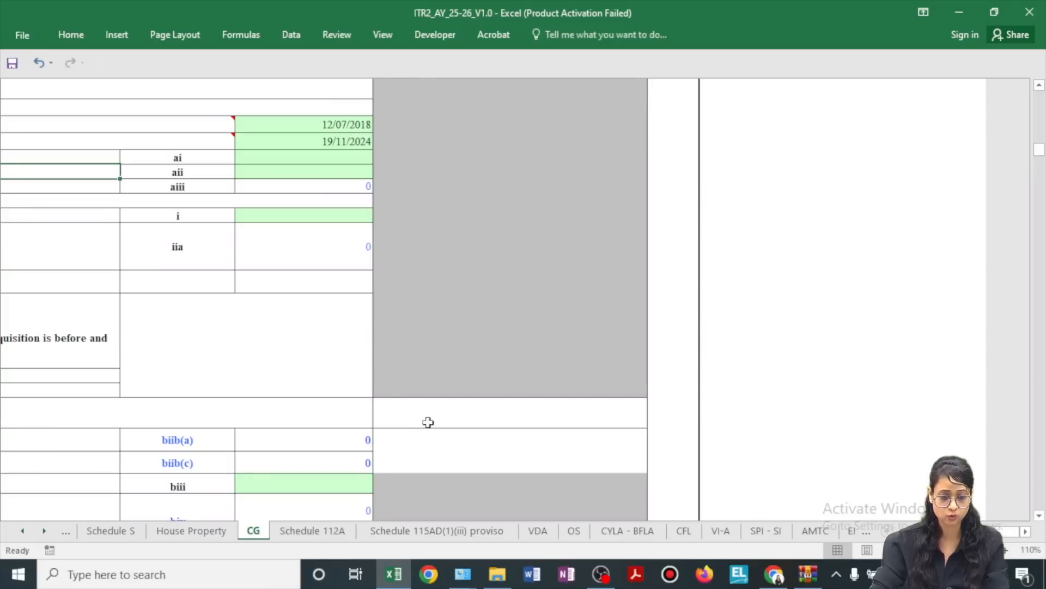
click(263, 161)
text(8000000)
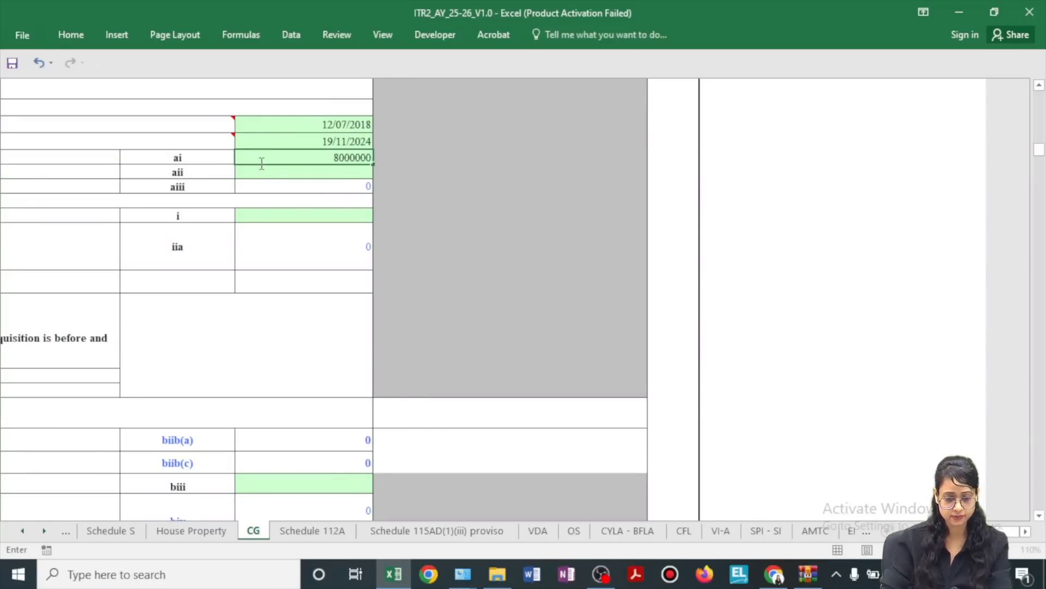
key(Return)
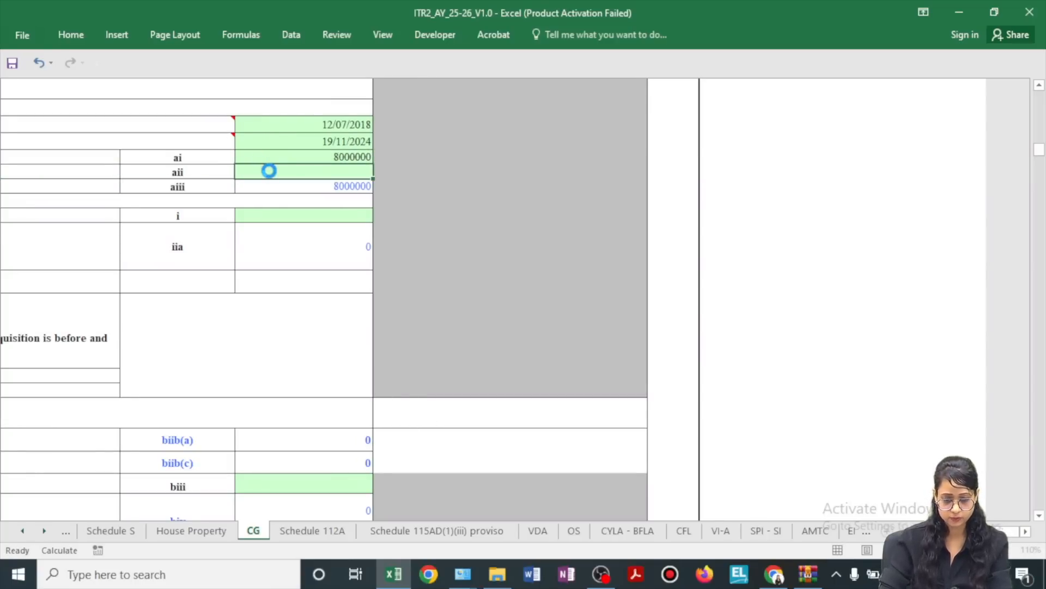
text(8000000)
key(Return)
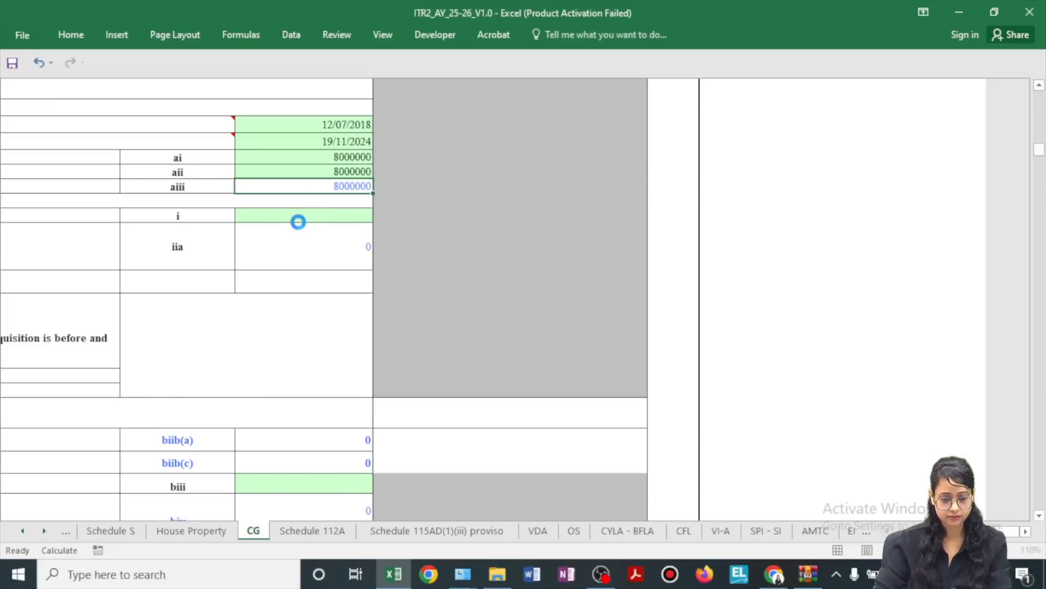
Enter 5000000 as the cost of acquisition without indexation and compare the utility's indexed cost with cell C17 of the Google Sheets working sheet.
click(327, 260)
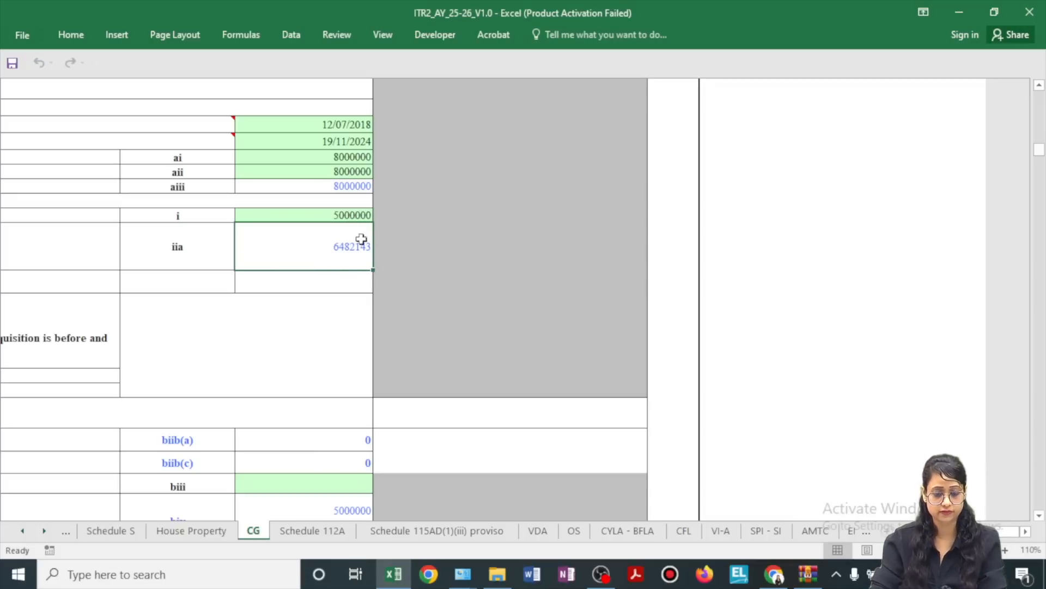
key(alt+Tab)
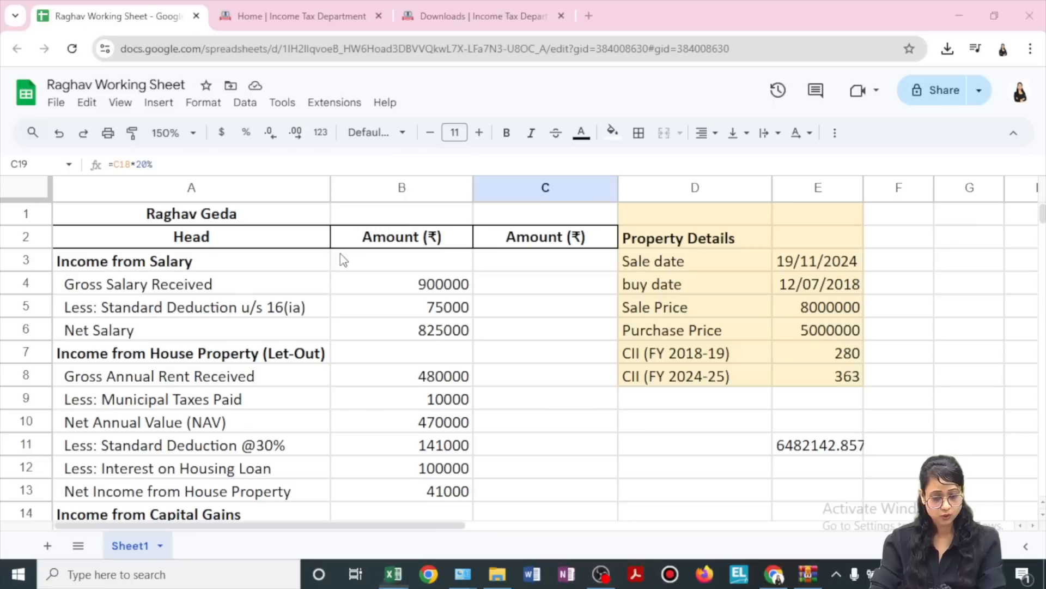
scroll(625, 440, down, 4)
click(586, 382)
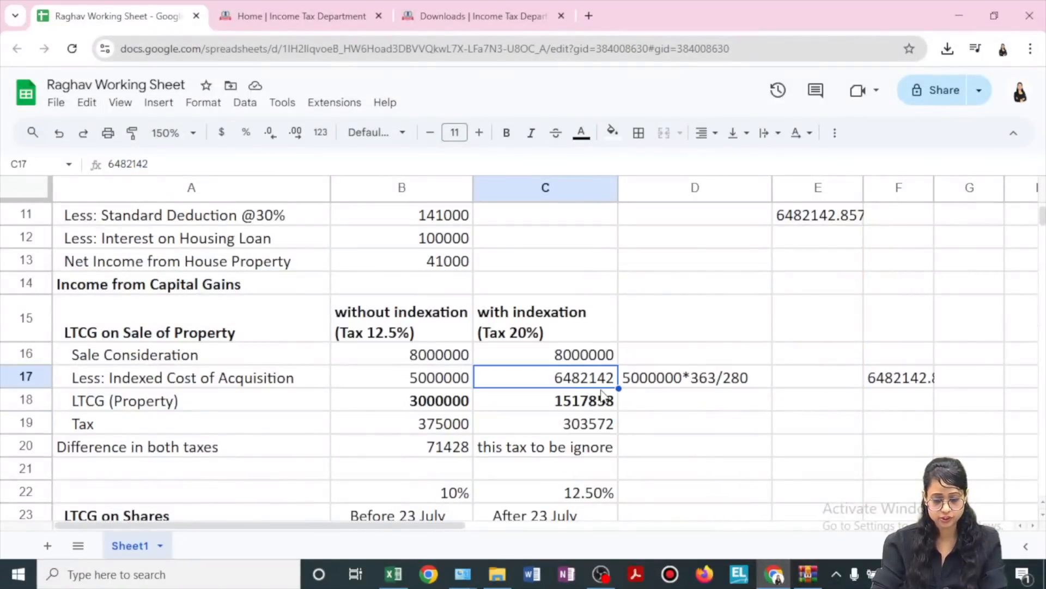
key(alt+Tab)
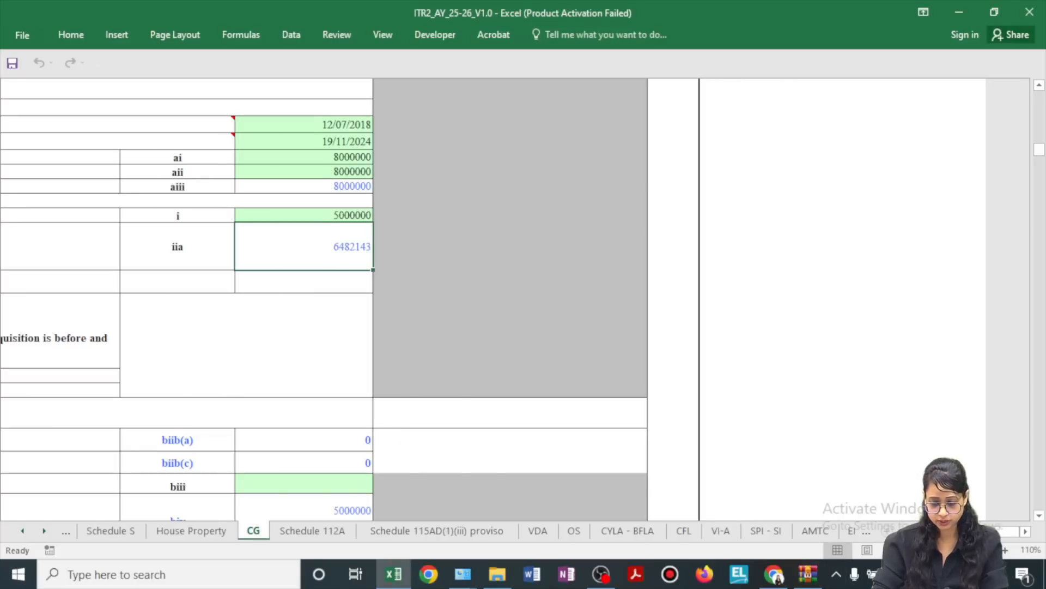
Examine the cost of improvement table under biib, covering the unindexed cost, year of improvement and indexed cost columns.
scroll(497, 300, left, 5)
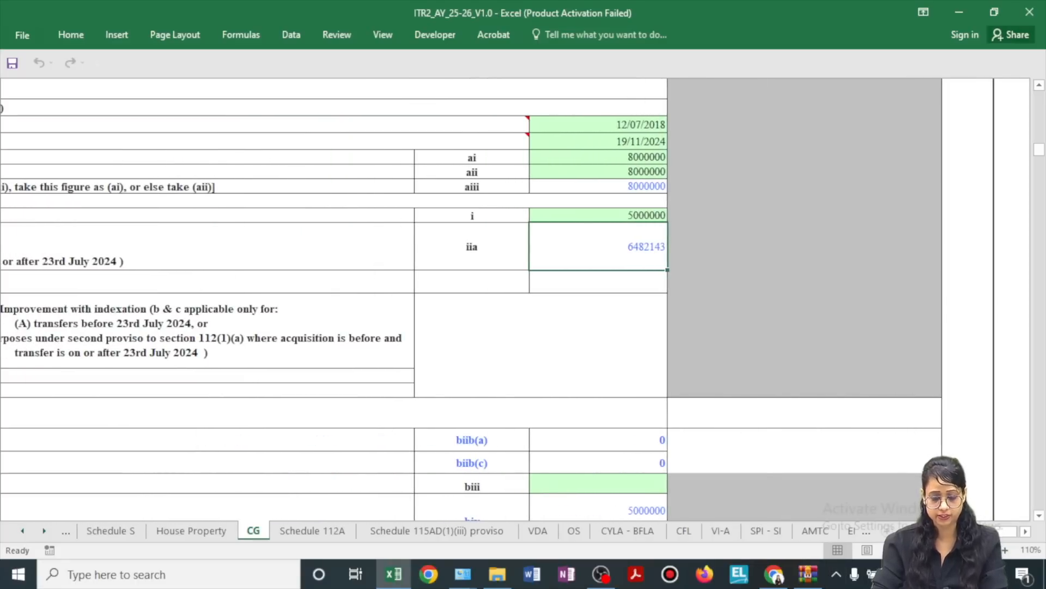
scroll(431, 299, left, 4)
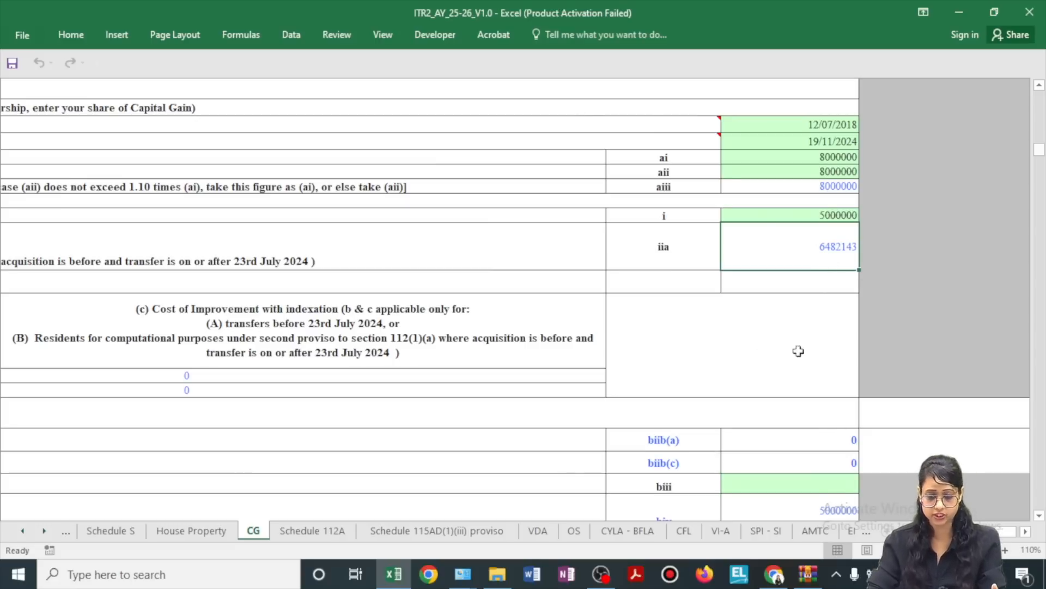
scroll(817, 283, down, 1)
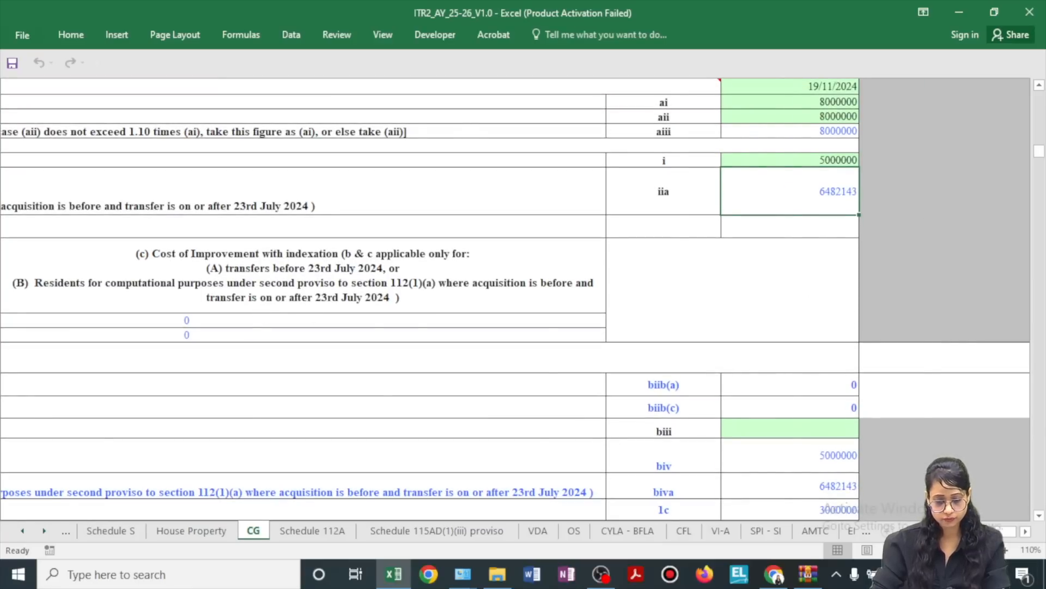
scroll(117, 288, left, 3)
scroll(483, 323, down, 1)
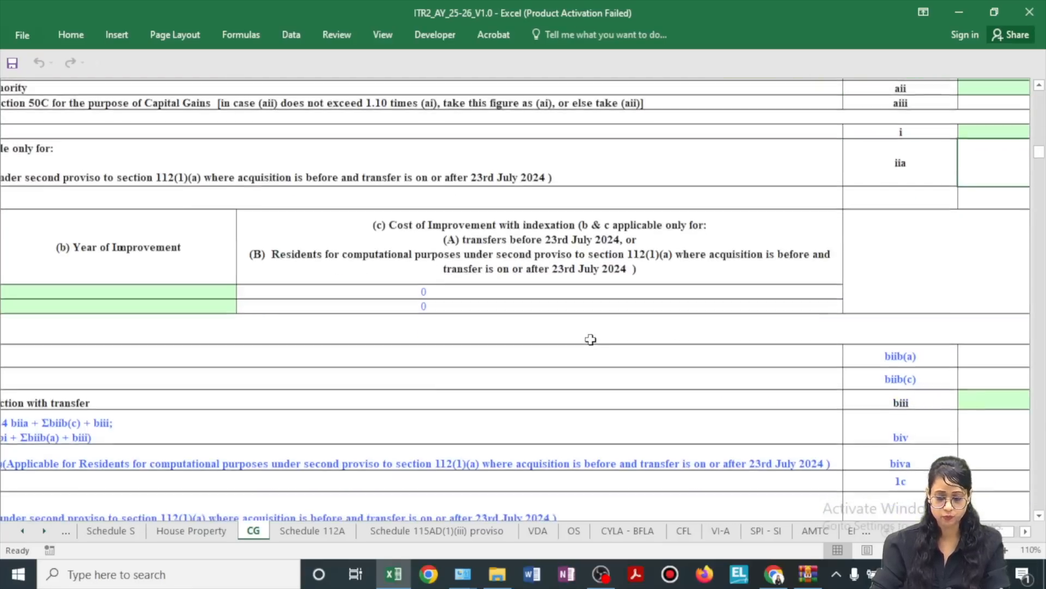
click(151, 288)
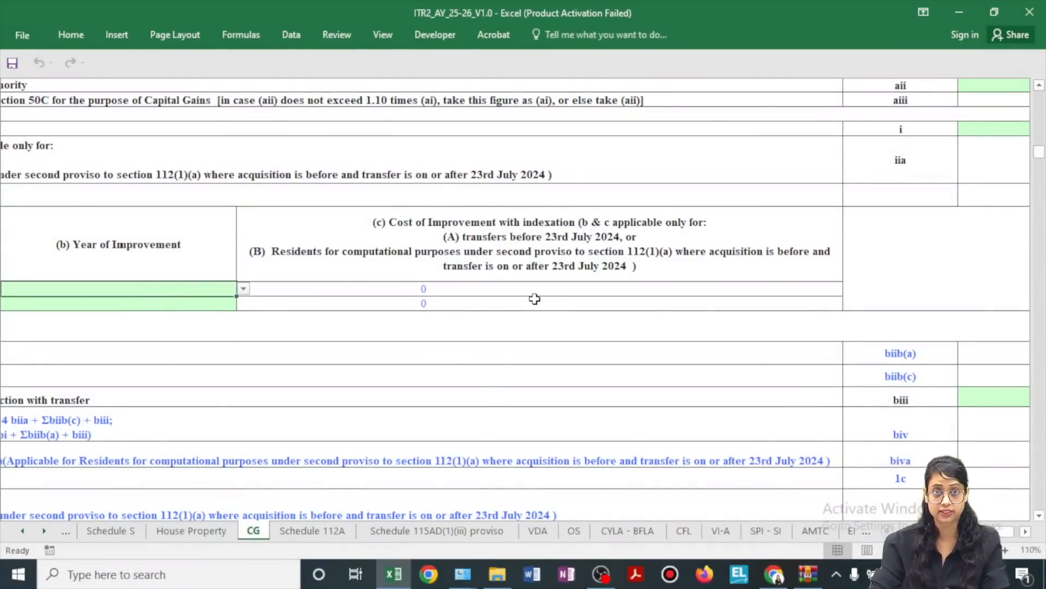
key(Right)
key(Right)
key(Right)
key(Right)
key(Right)
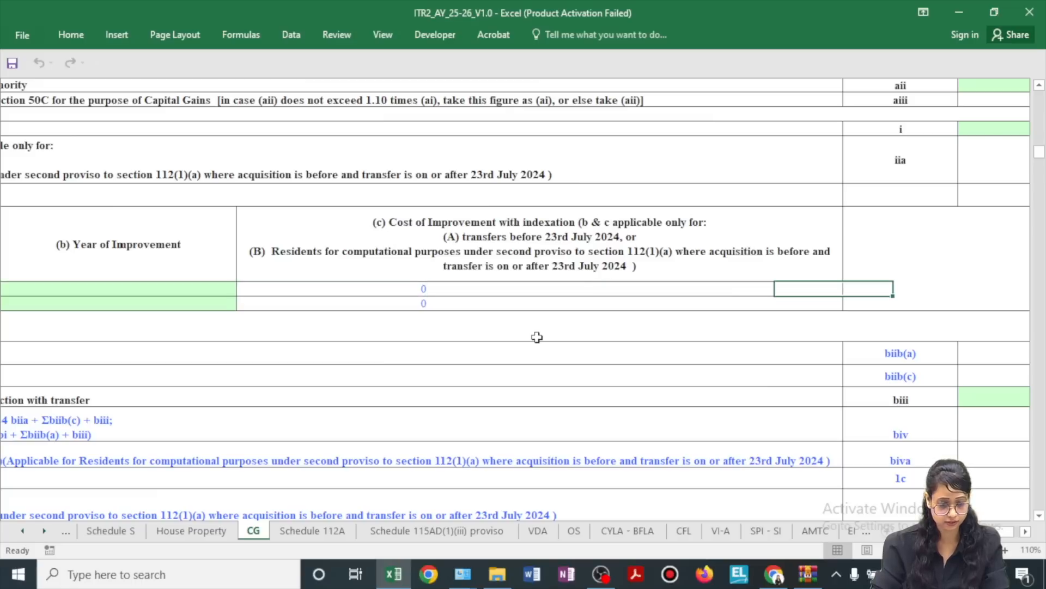
key(Left)
key(Left)
key(Left)
key(Left)
key(Left)
key(Left)
key(Left)
key(Left)
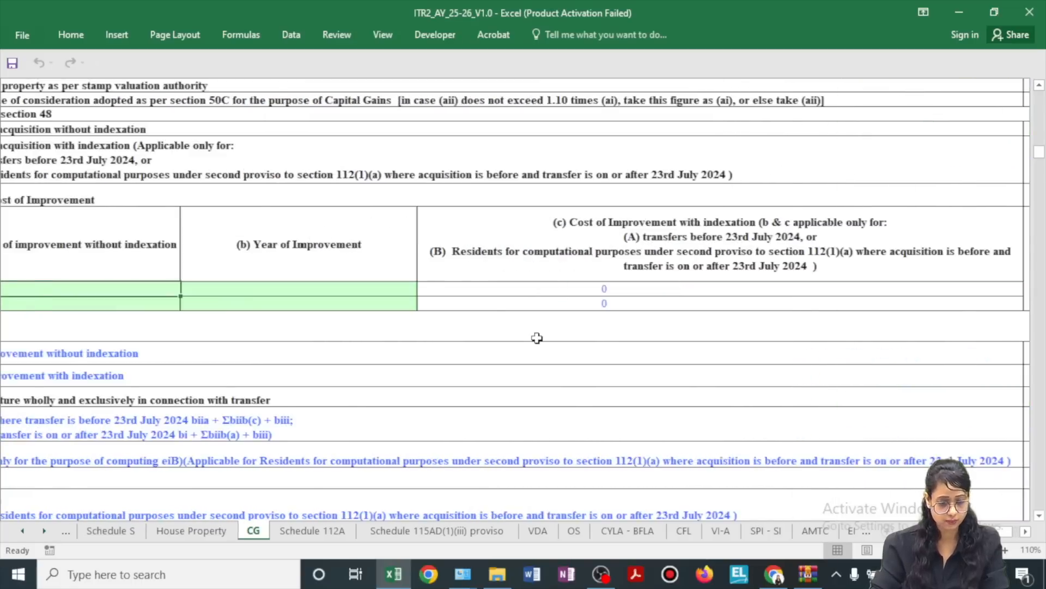
Select the amount cell for expenditure wholly and exclusively in connection with transfer (biii).
scroll(517, 352, down, 1)
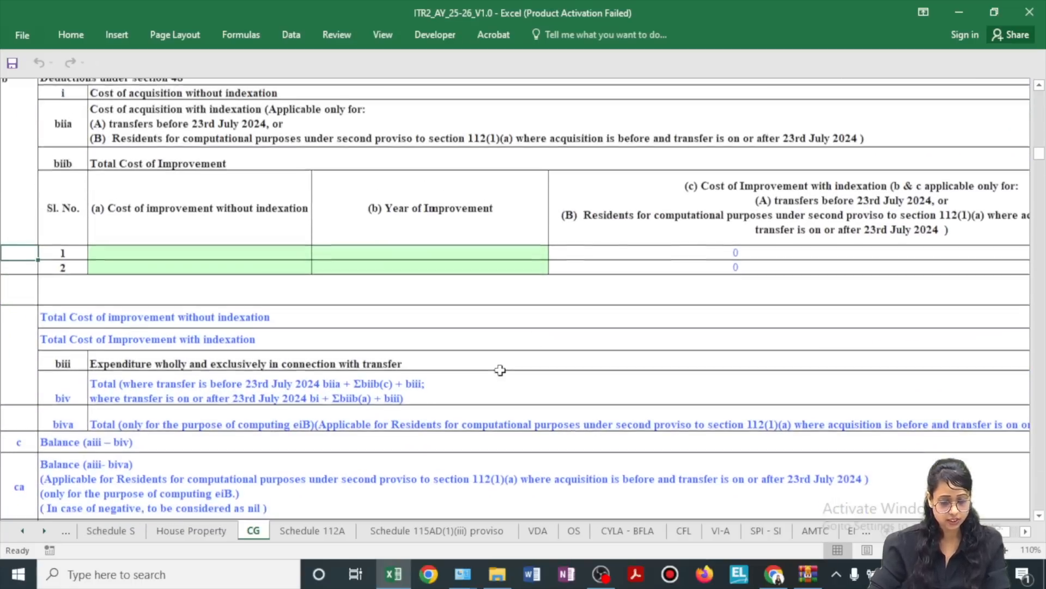
click(477, 359)
key(Right)
key(Right)
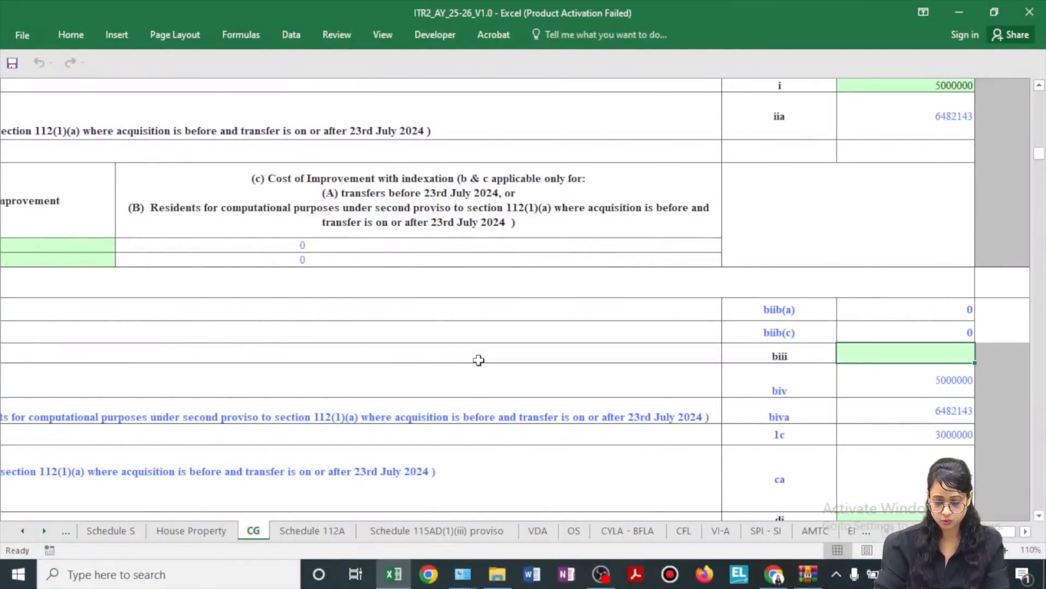
Compare the balances in rows 1c and ca of the CG sheet with the property LTCG figures in the Google Sheets working sheet.
key(alt+Tab)
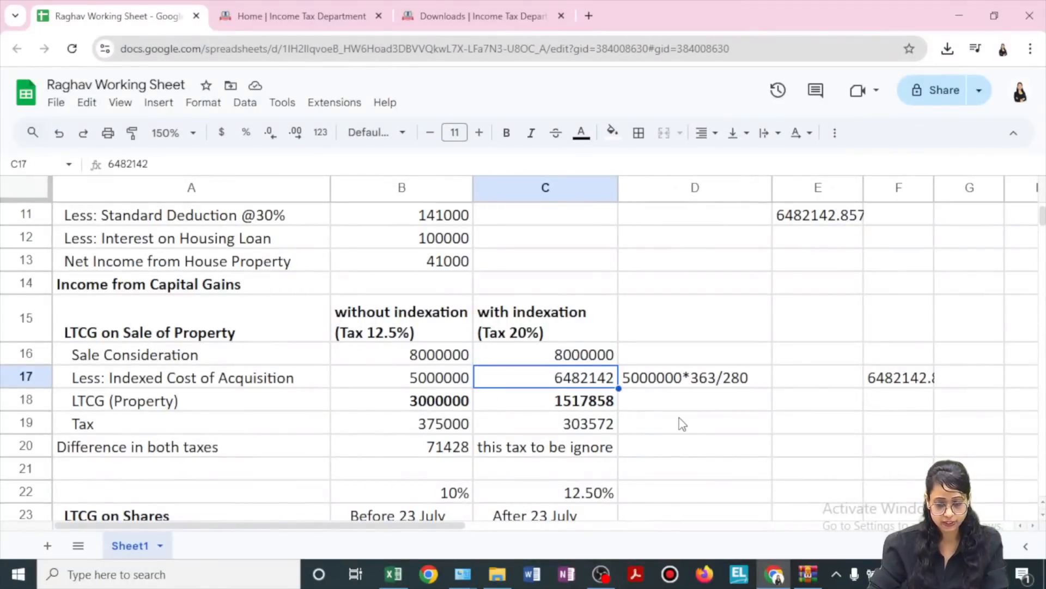
key(alt+Tab)
scroll(942, 298, down, 1)
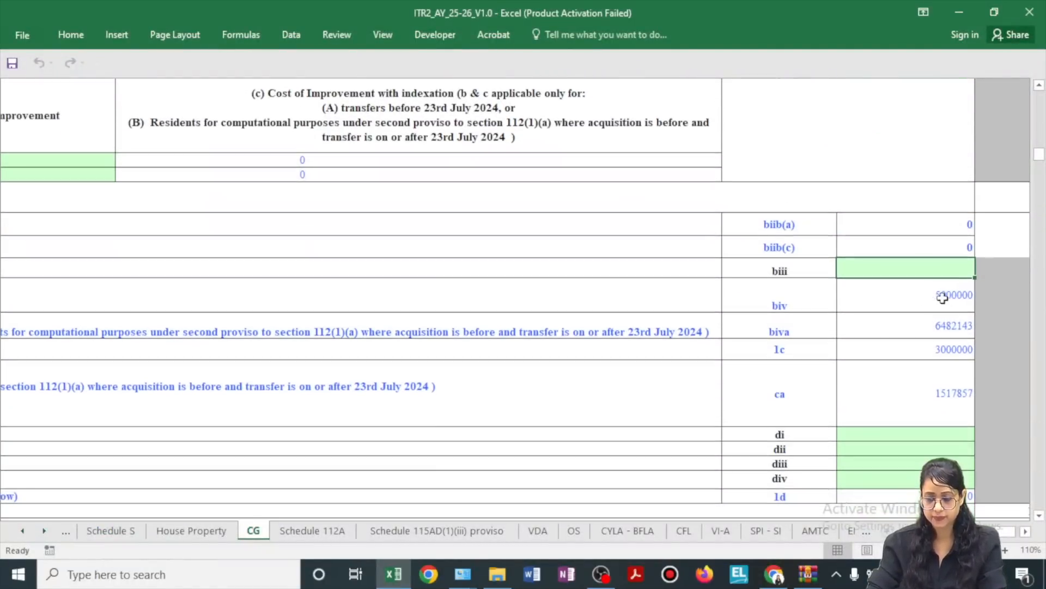
scroll(921, 275, down, 2)
click(894, 257)
click(896, 250)
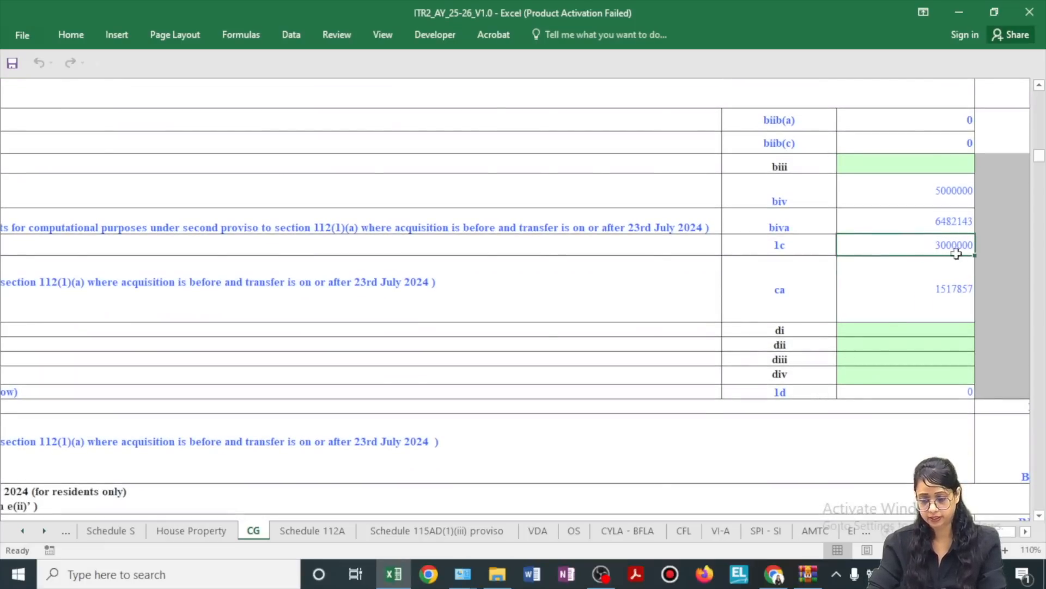
click(938, 298)
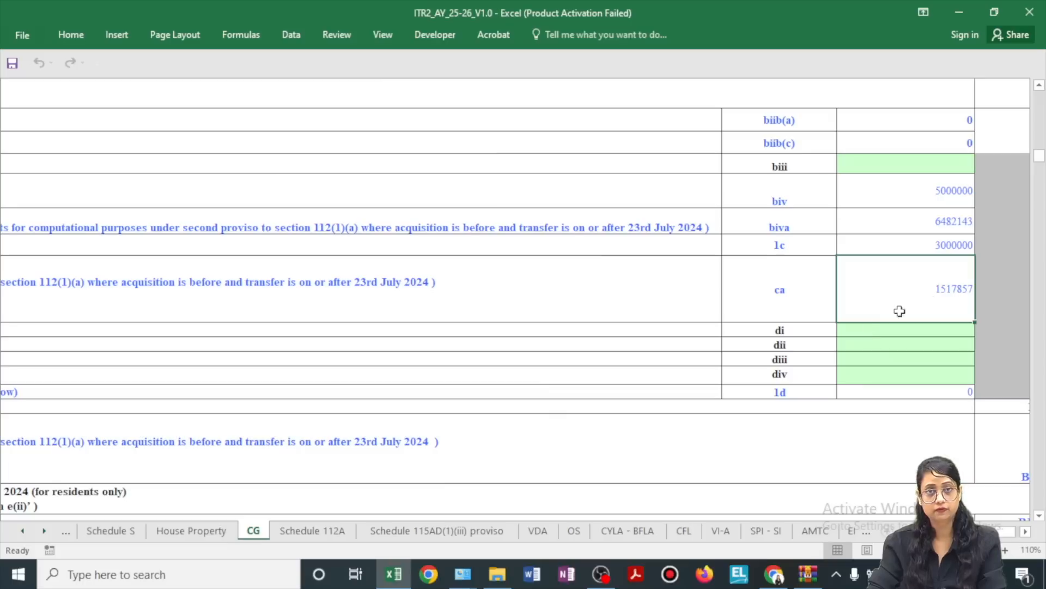
Examine the section 54, 54B, 54EC and 54F deduction rows and the immovable property gain and tax rows B1e to B1eii.
key(Home)
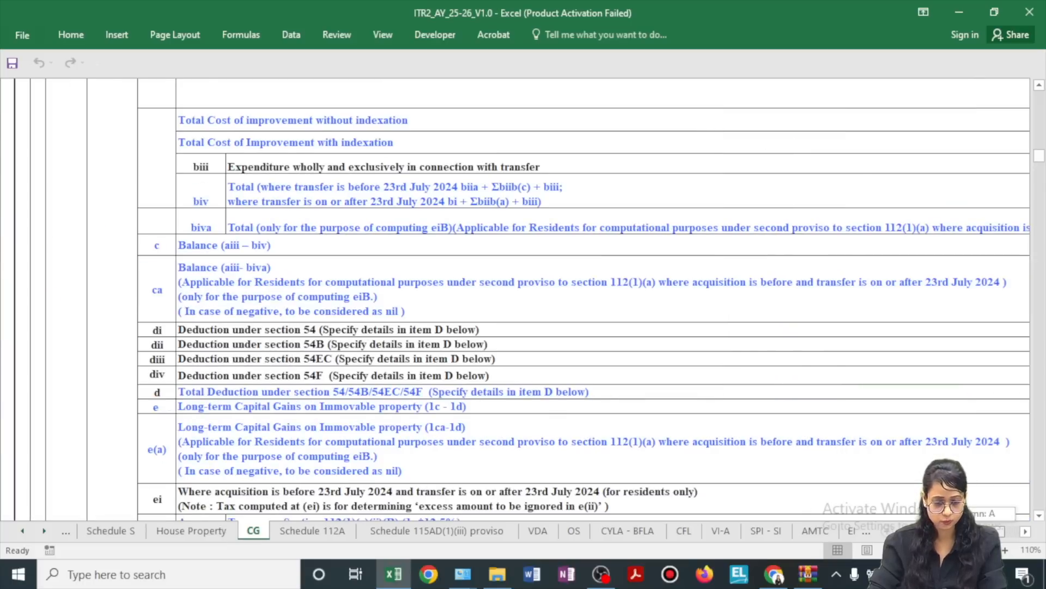
scroll(667, 445, down, 1)
click(396, 250)
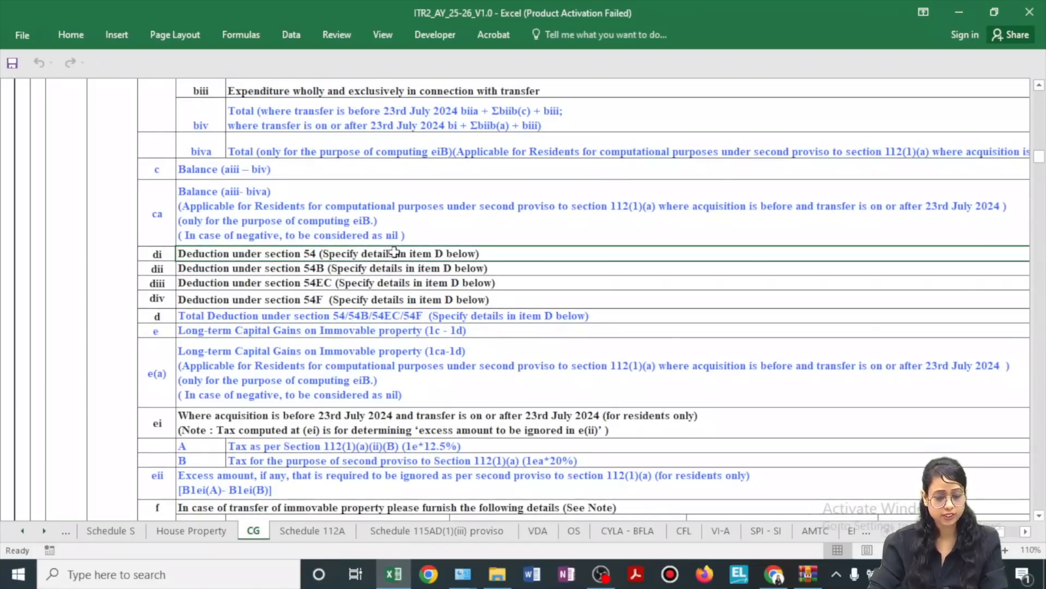
scroll(521, 346, down, 3)
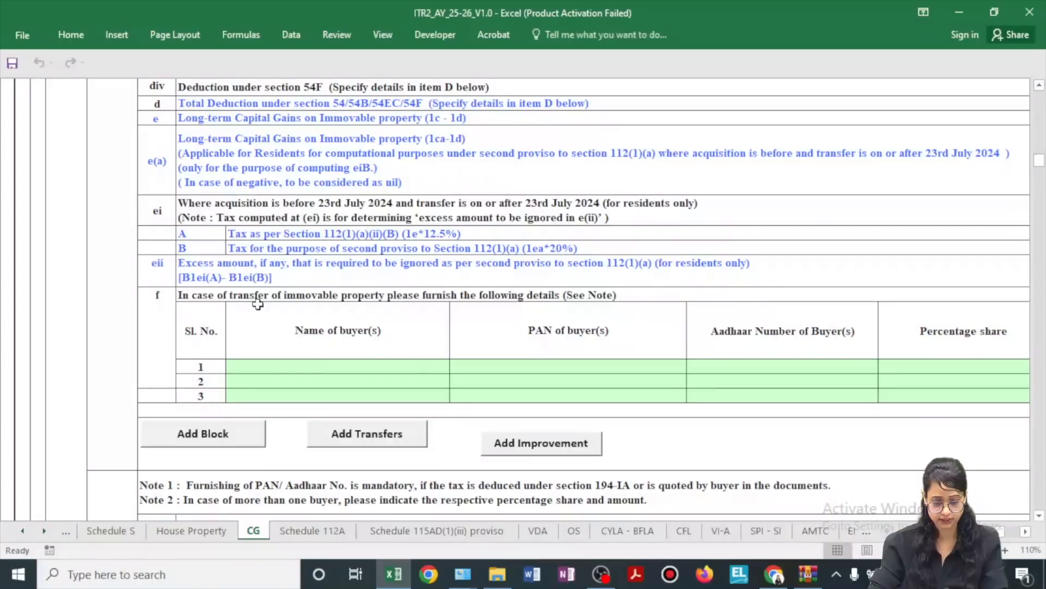
scroll(313, 305, down, 1)
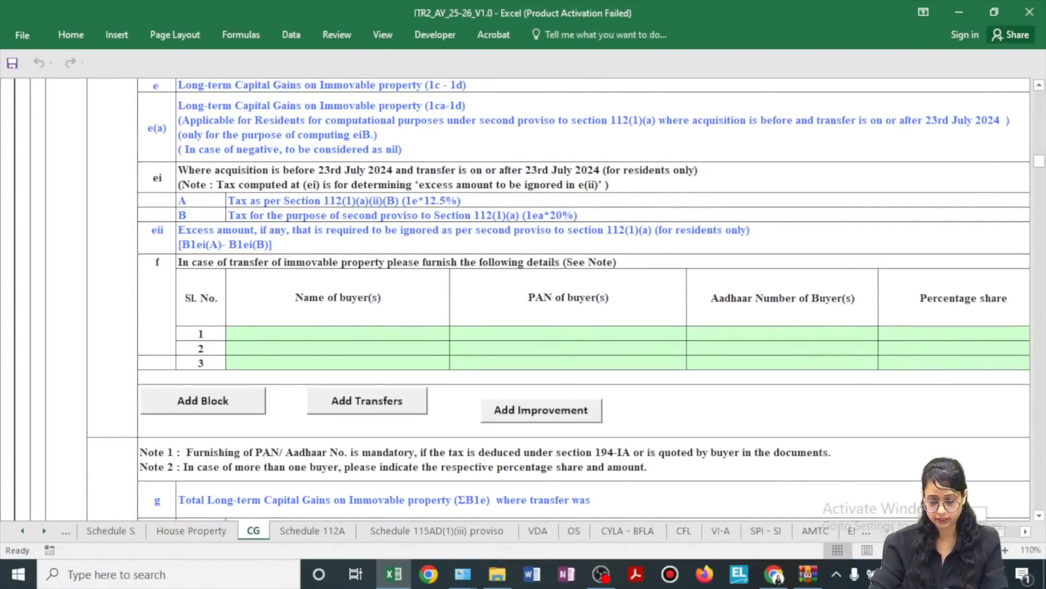
scroll(515, 300, right, 5)
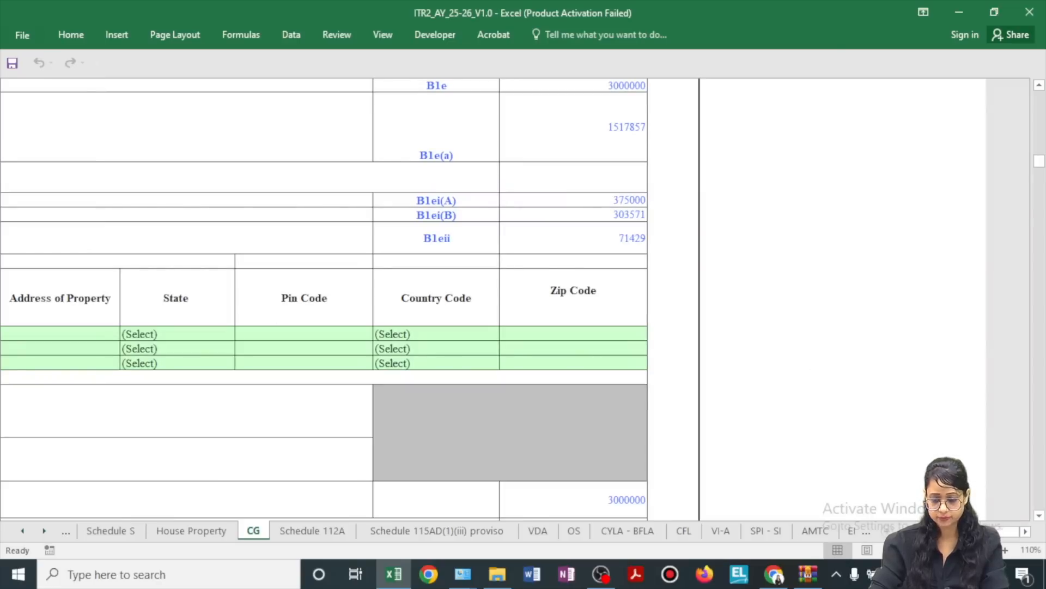
scroll(661, 460, left, 5)
Read the buyer details table (f), its PAN/Aadhaar notes and the total long-term gain rows under g.
scroll(397, 369, down, 2)
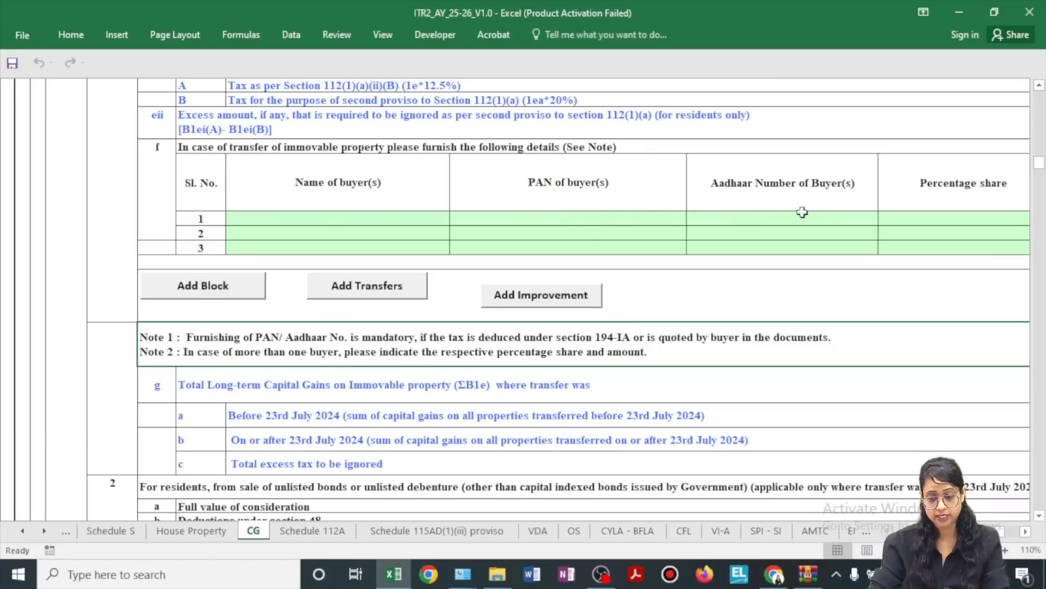
scroll(761, 229, down, 1)
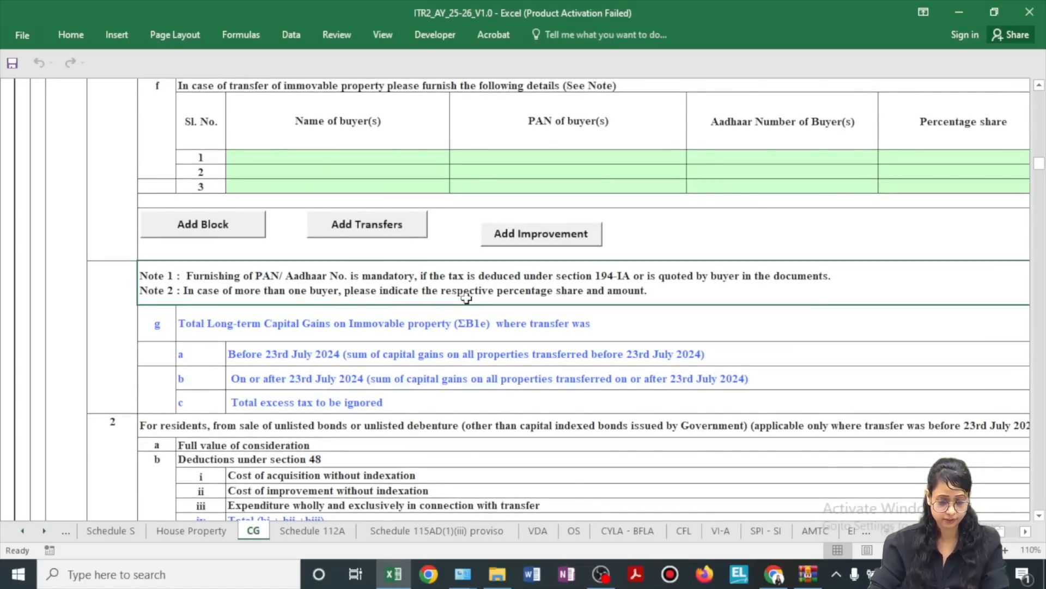
scroll(647, 298, down, 1)
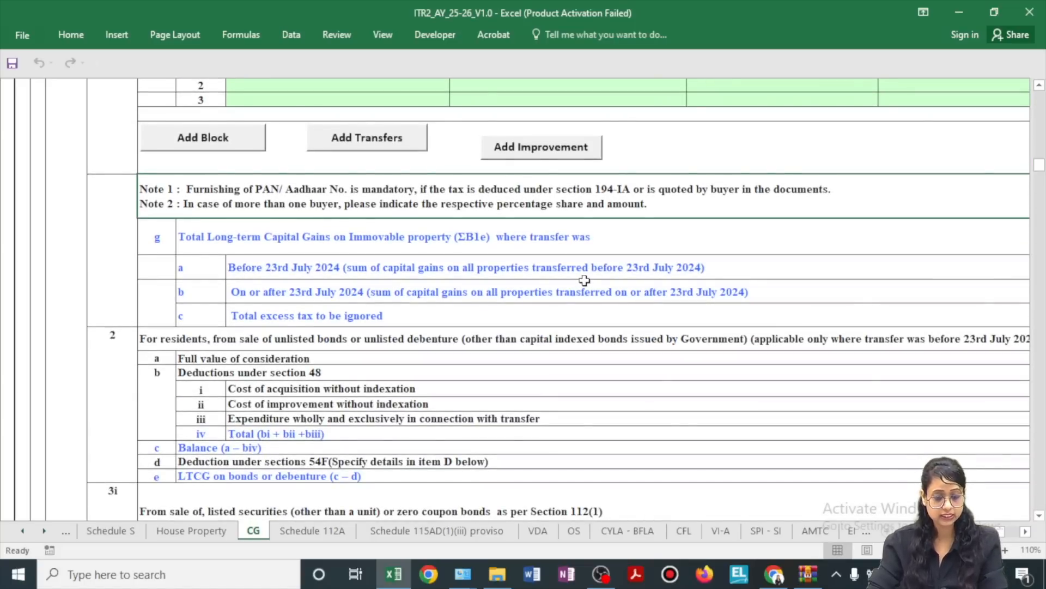
scroll(584, 280, up, 1)
scroll(584, 280, up, 2)
scroll(584, 280, down, 3)
scroll(584, 280, up, 6)
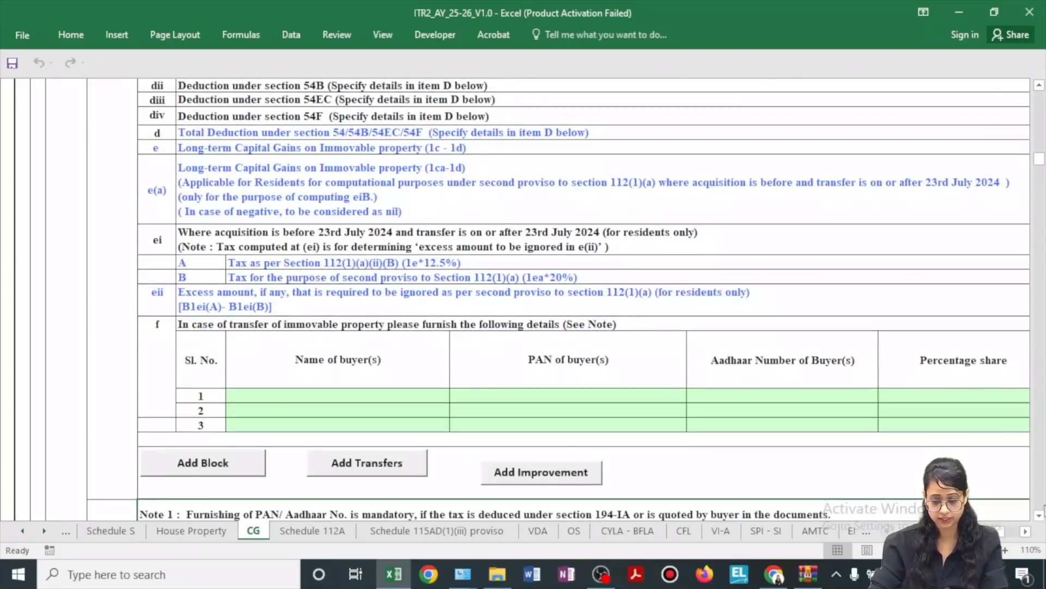
Check the amounts in B1e, B1e(a), B1ei(A), B1ei(B) and B1eii for the immovable property.
click(1012, 531)
scroll(702, 423, up, 1)
scroll(702, 423, down, 1)
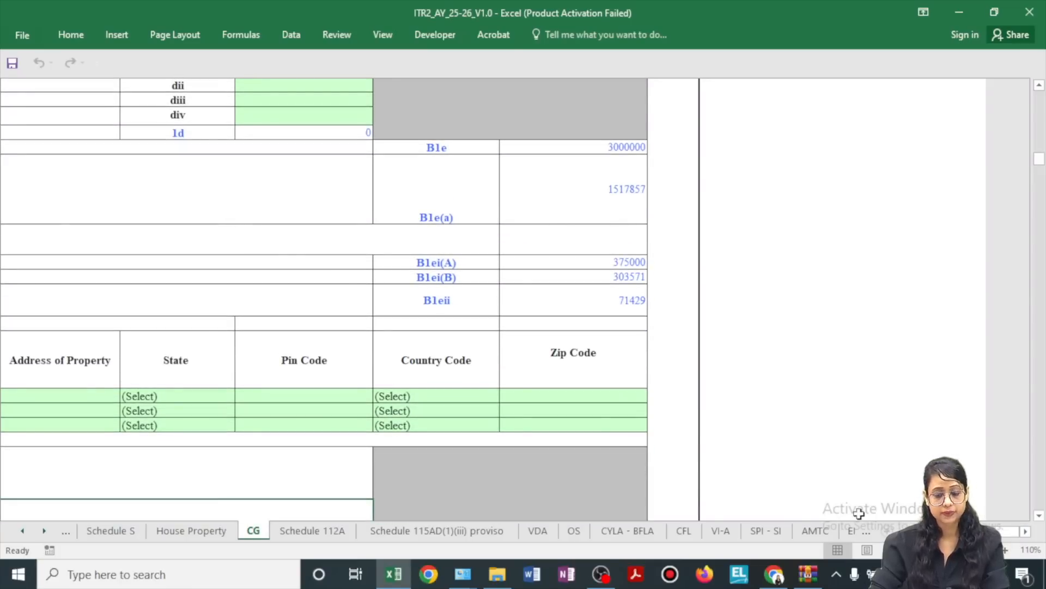
drag(1008, 532, 927, 532)
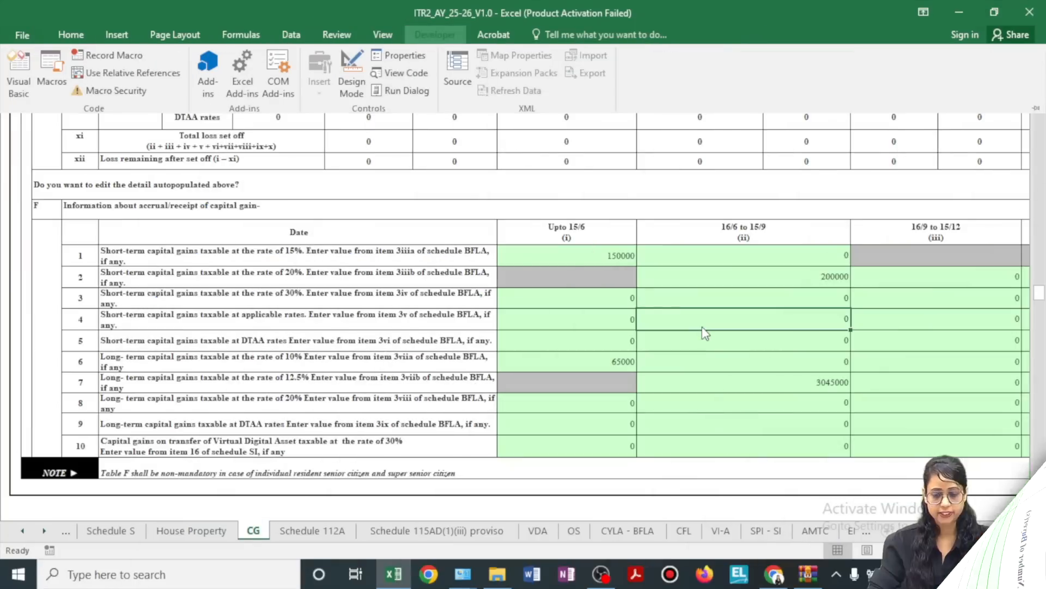
Review the capital gain accrual details in Table F and the current year loss adjustment table in the CYLA - BFLA schedule.
click(703, 328)
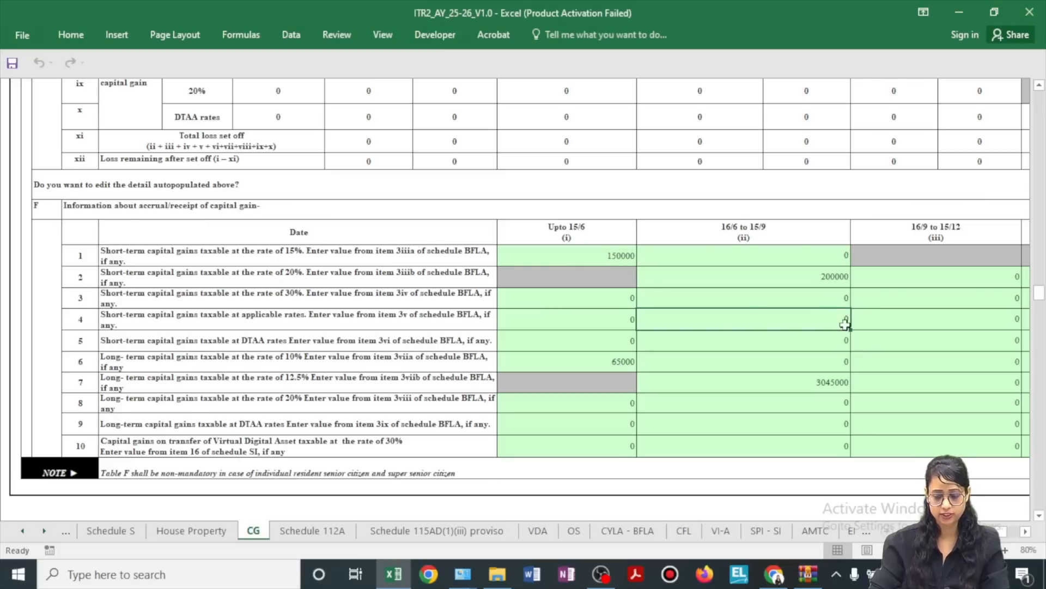
click(617, 537)
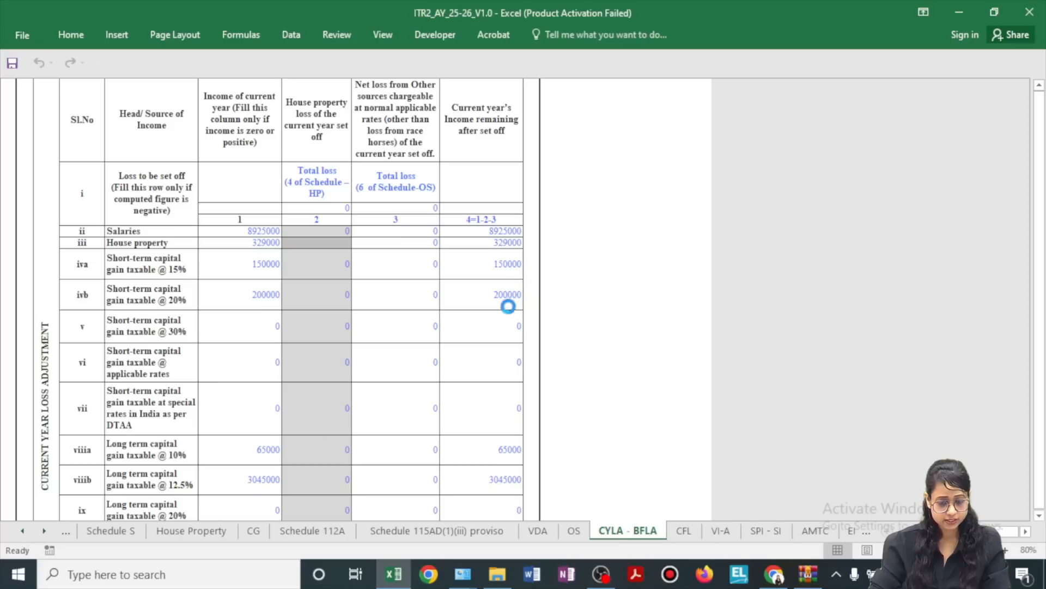
scroll(267, 535, down, 3)
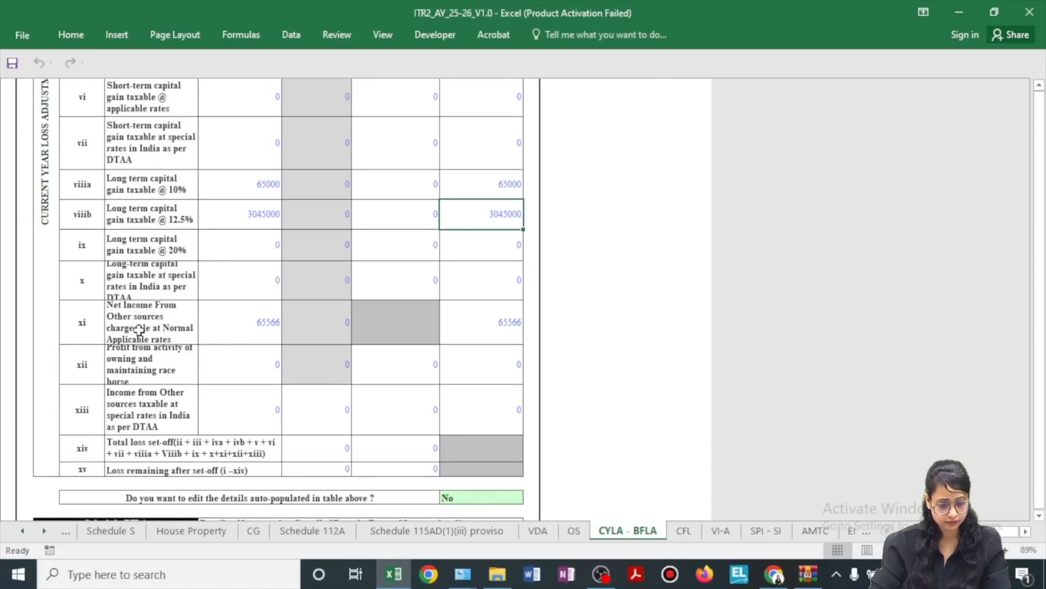
Return to Table F of the CG schedule and select the 16/6 to 15/9 amount for long-term gains taxable at 12.5%.
click(254, 531)
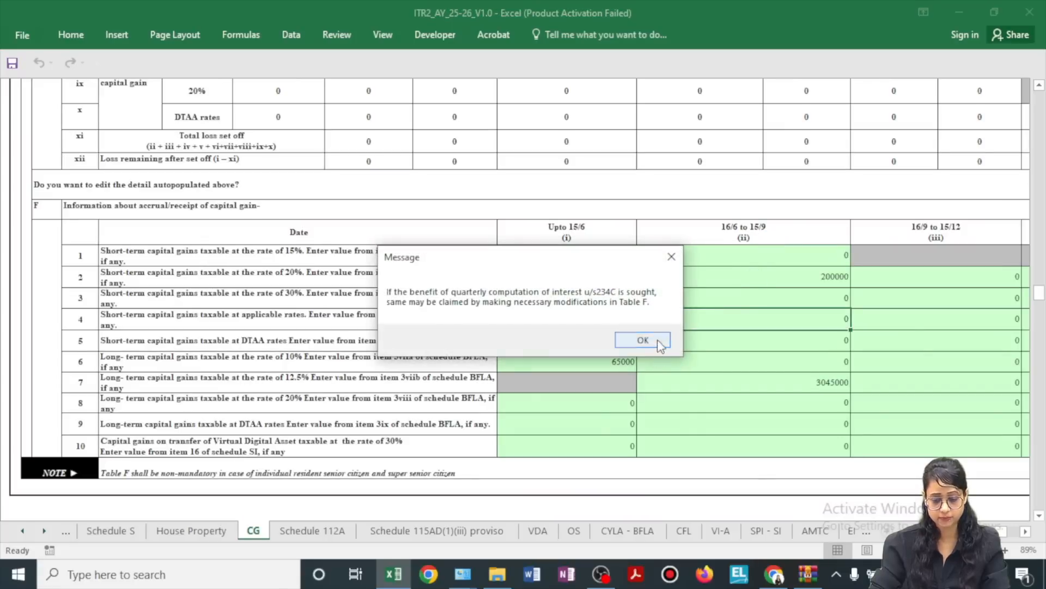
click(642, 340)
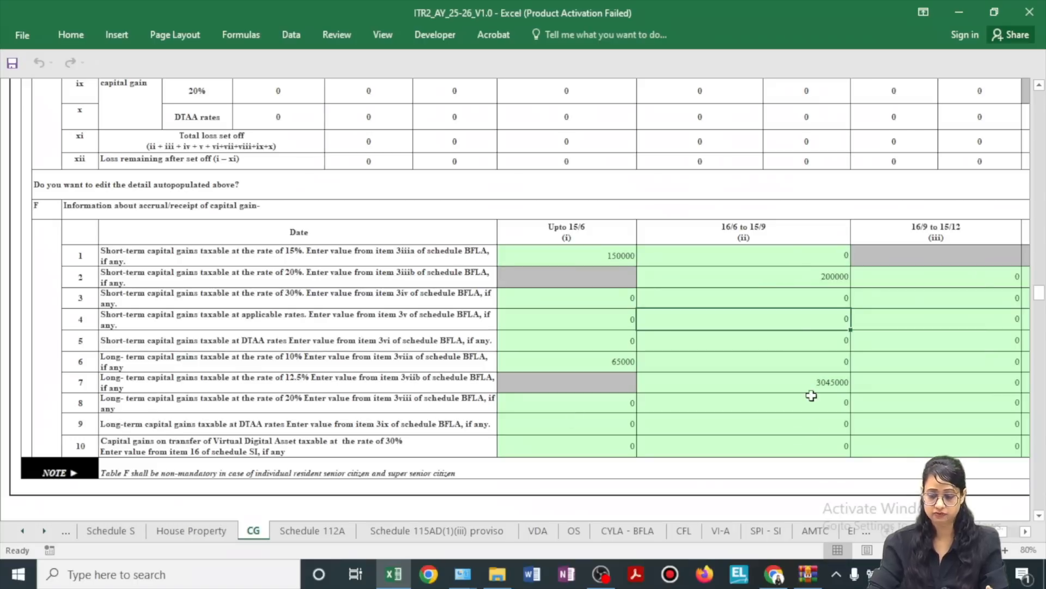
click(849, 382)
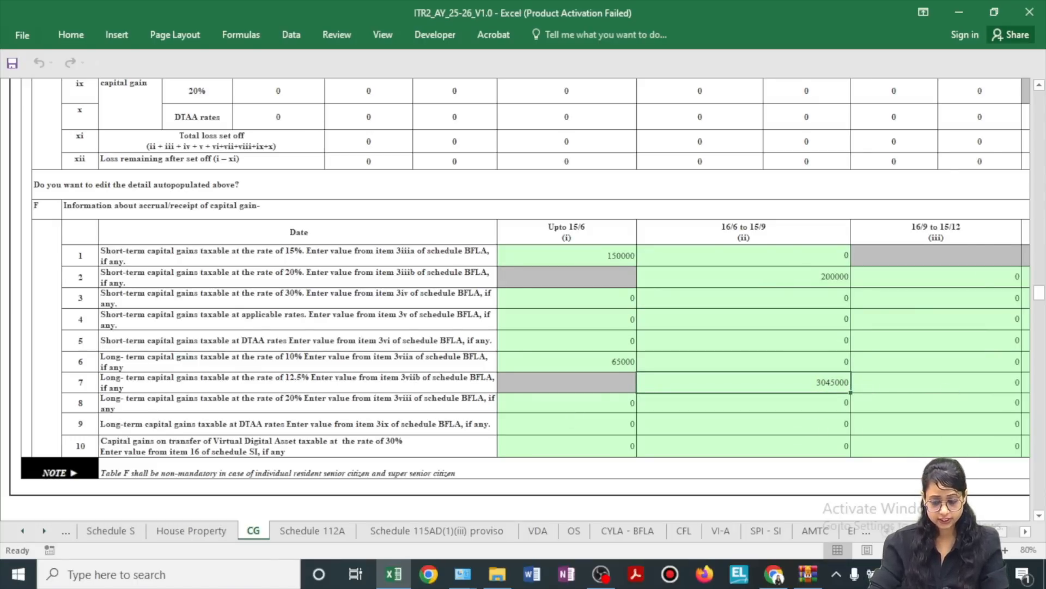
Validate the CG schedule and dismiss the validation alert.
scroll(828, 381, right, 10)
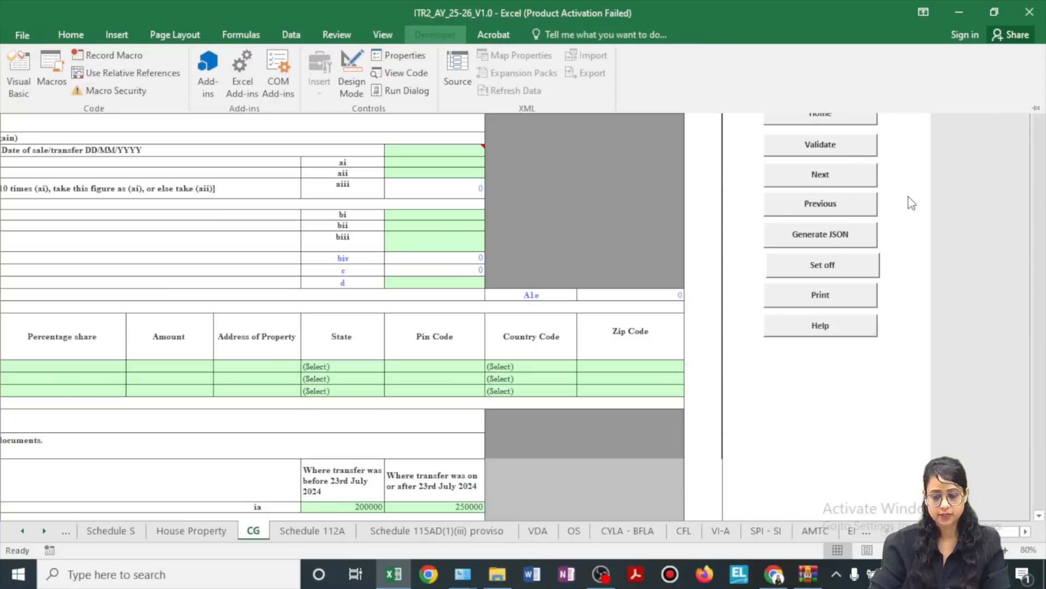
click(851, 149)
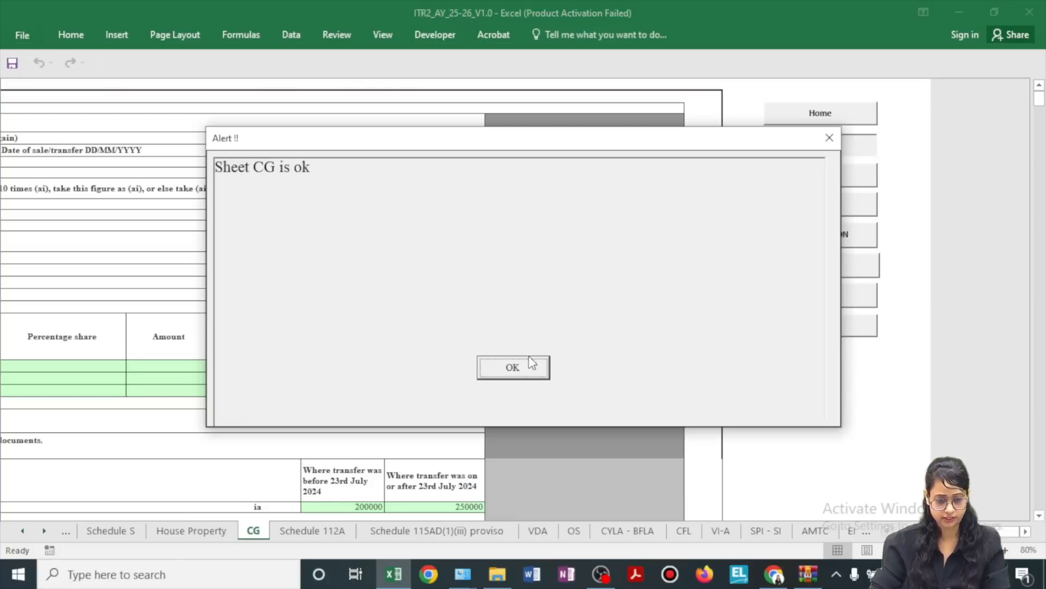
click(511, 374)
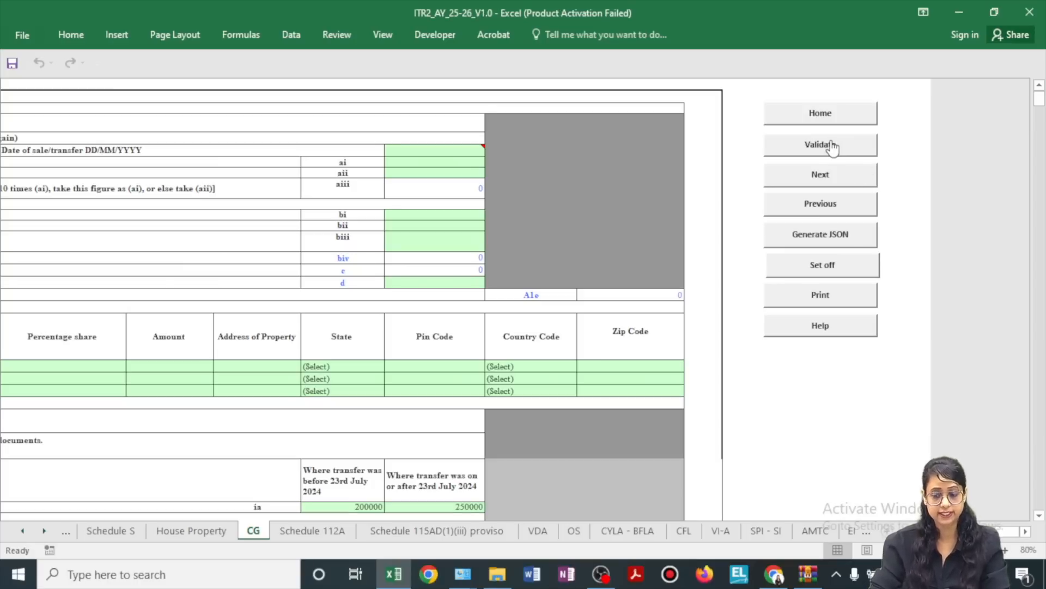
Review the share gains in Schedule 112A and view the non-resident table in Schedule 115AD(1)(iii) proviso.
key(ctrl+Page_Down)
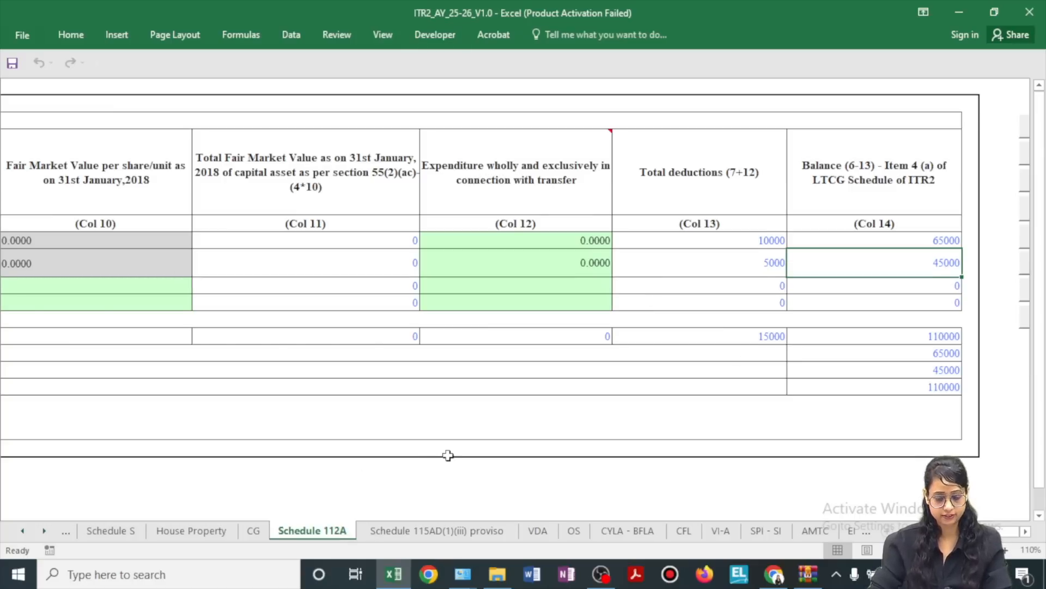
scroll(448, 455, down, 1)
click(431, 531)
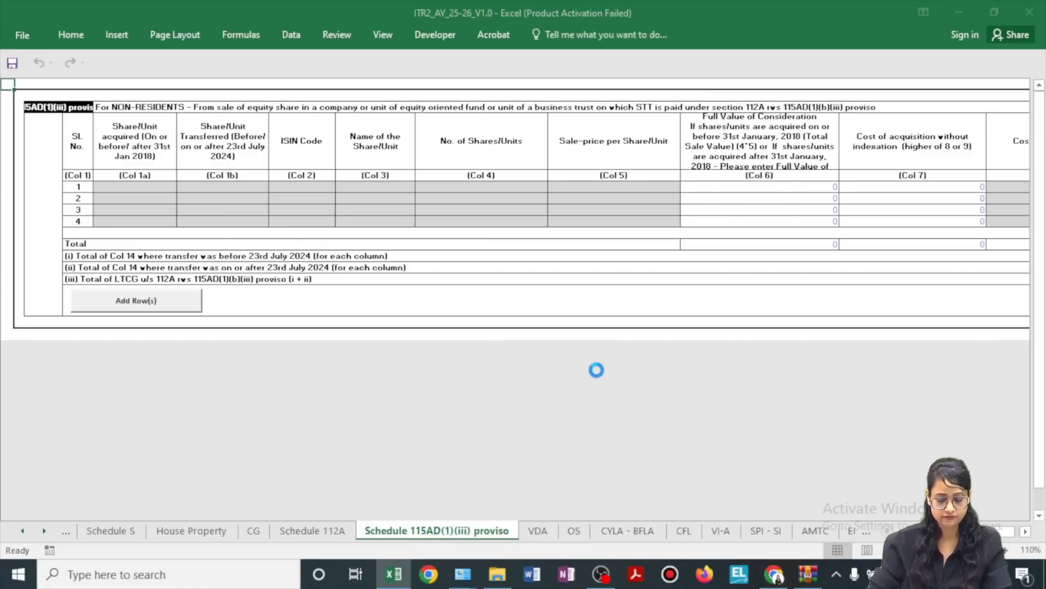
click(638, 339)
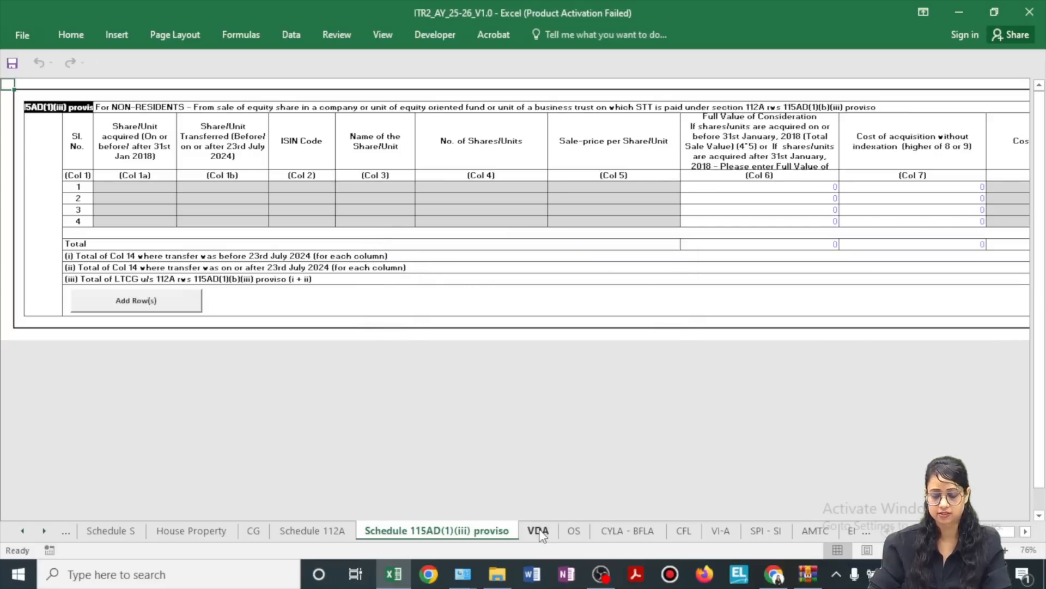
Examine the first row of Schedule VDA from date of acquisition to consideration received, including the options for the head of income.
click(539, 532)
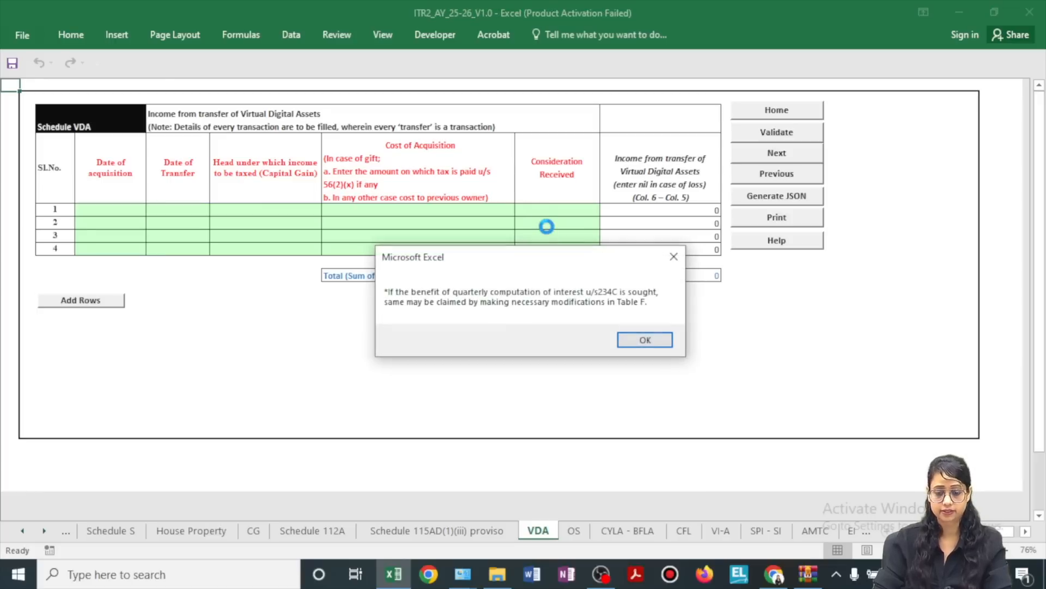
click(117, 210)
click(185, 209)
click(255, 210)
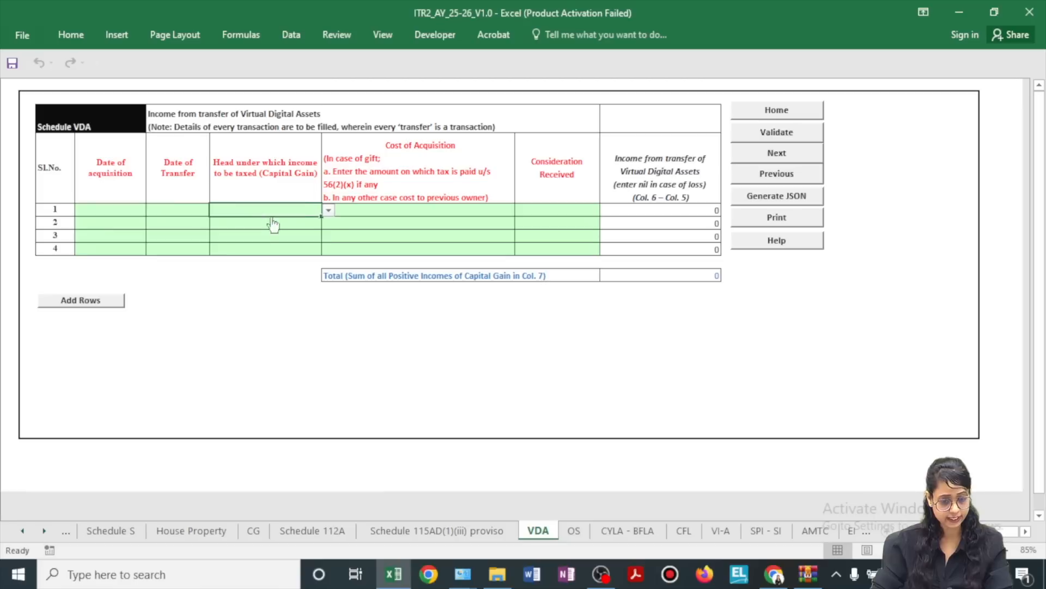
click(329, 211)
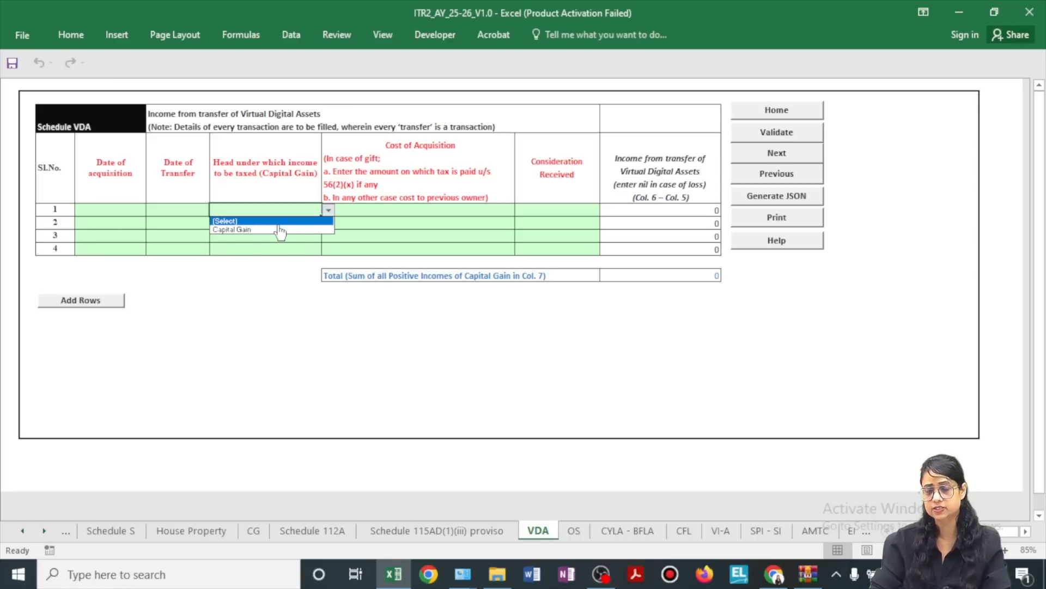
click(388, 225)
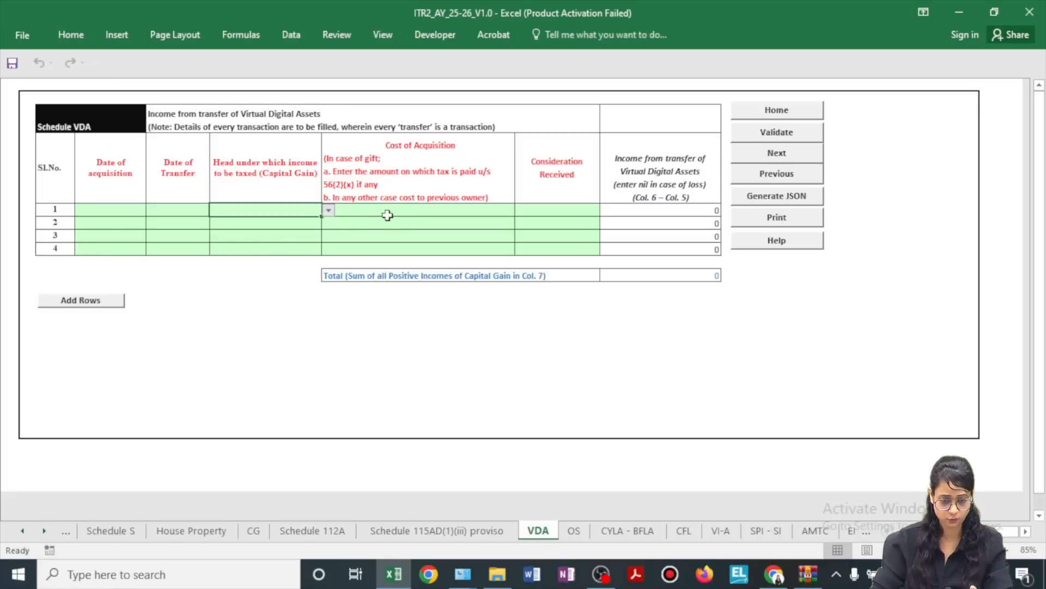
click(447, 209)
click(571, 212)
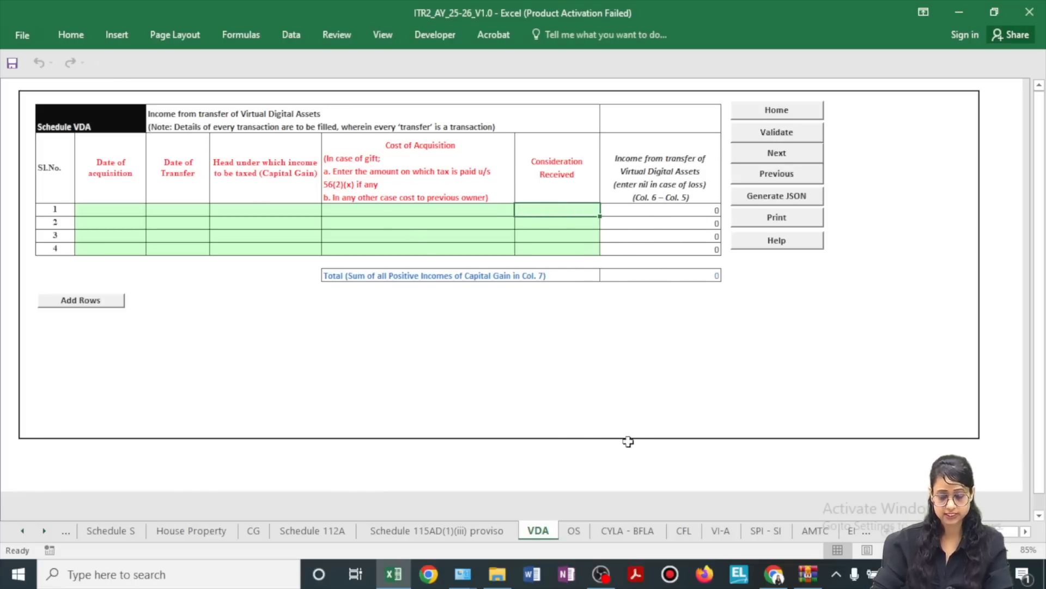
Open the OS schedule and enlarge its income from other sources table to 90% zoom.
click(572, 530)
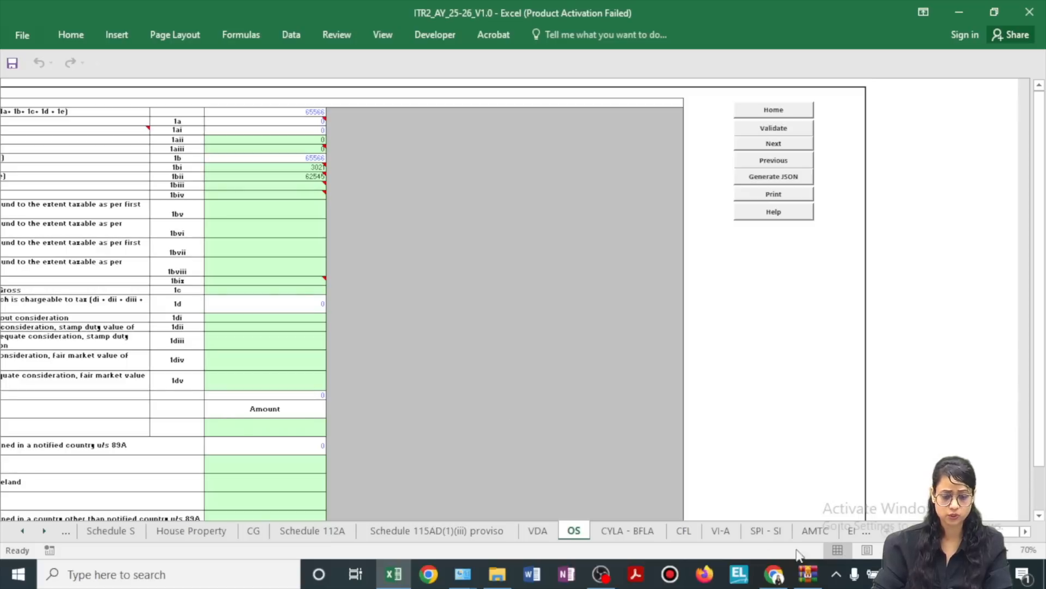
scroll(564, 187, left, 5)
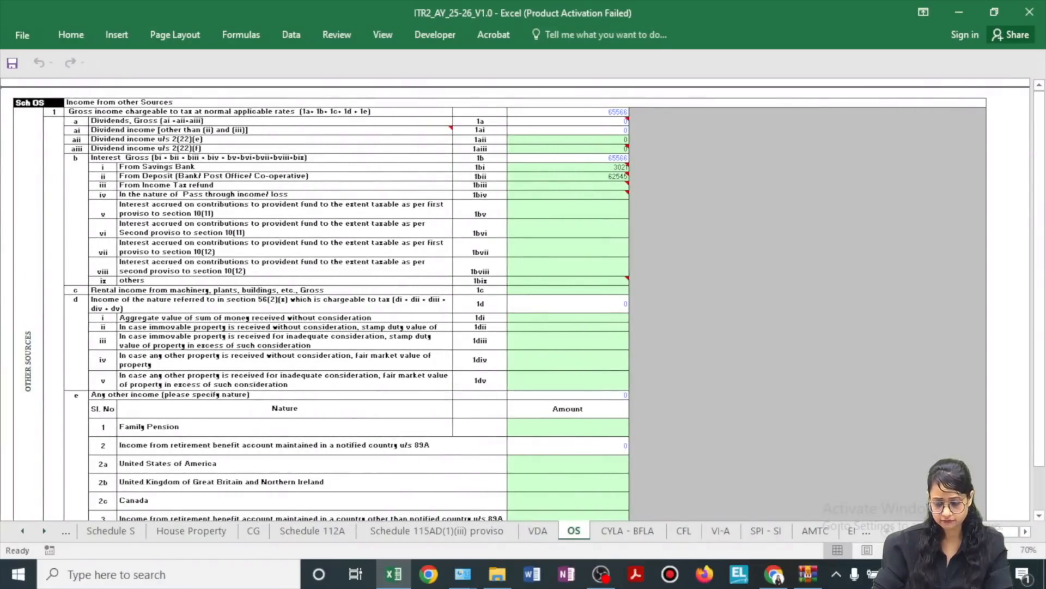
click(1009, 554)
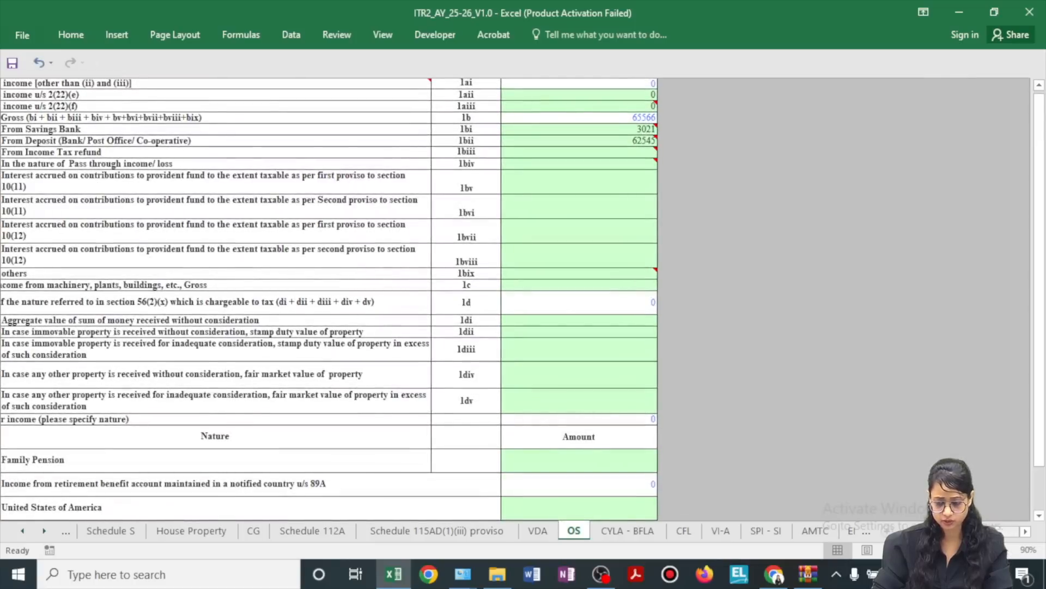
Examine the dividend and interest rows of the OS schedule, from dividend income u/s 2(22)(e) to pass through income.
scroll(688, 304, left, 3)
scroll(689, 303, up, 2)
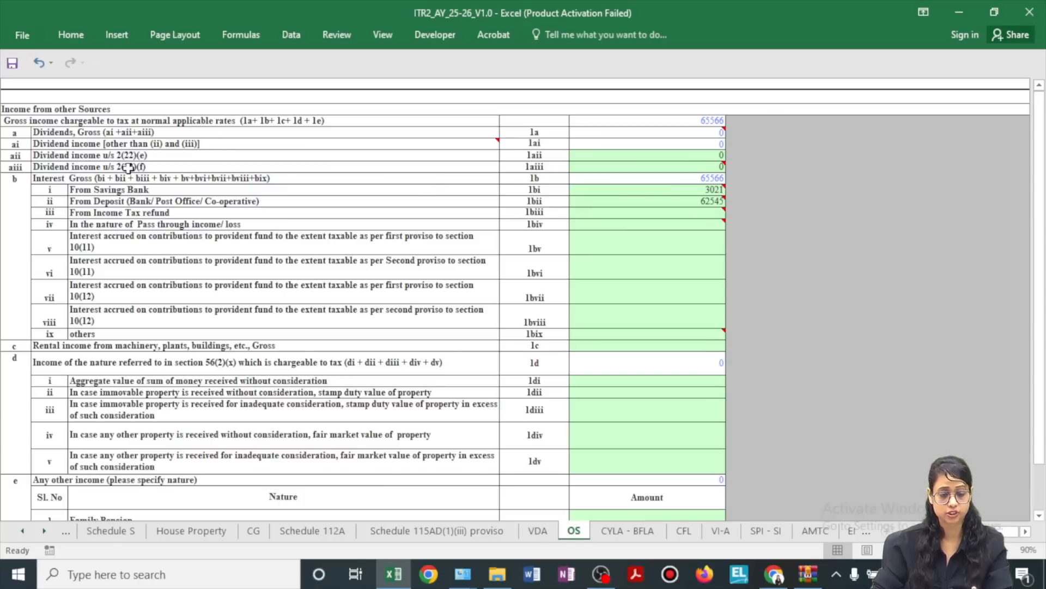
click(167, 156)
click(705, 170)
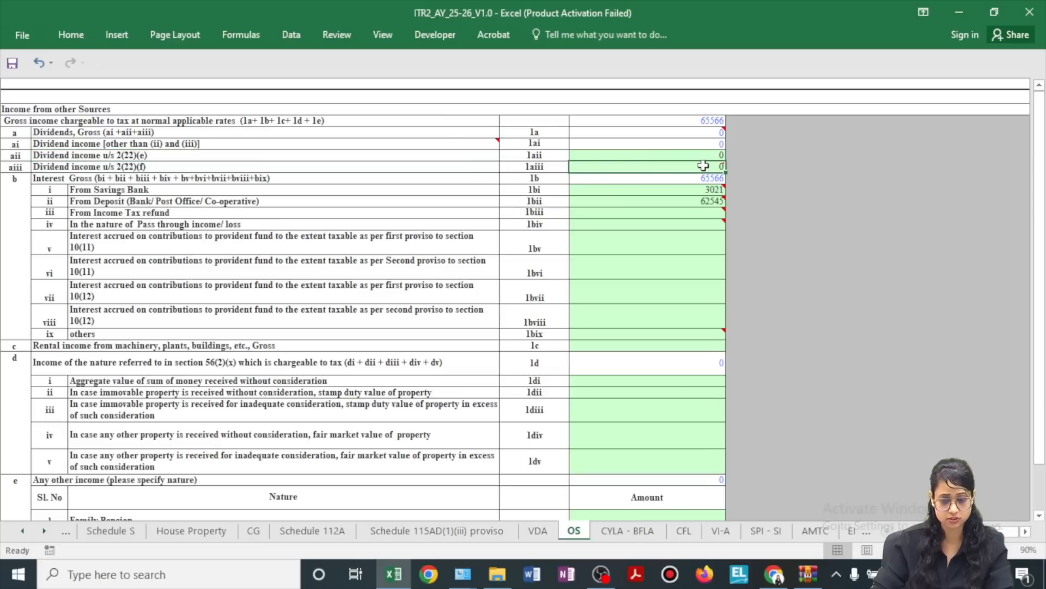
click(188, 190)
click(188, 214)
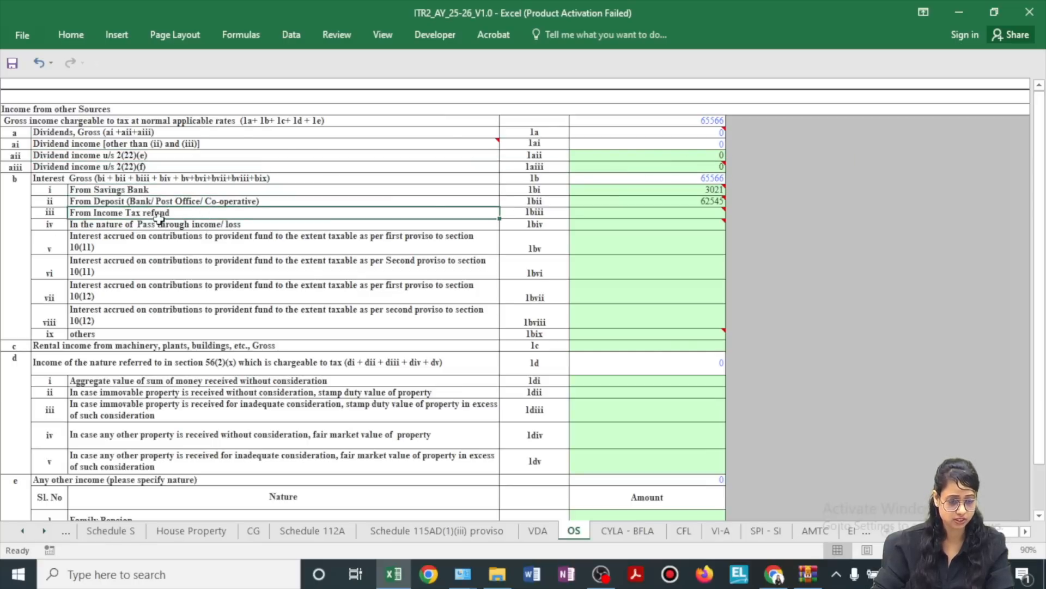
click(185, 224)
Examine the special-rate incomes in the OS schedule, including the nature options for any other income chargeable at special rate.
scroll(327, 261, down, 2)
scroll(350, 279, down, 3)
click(251, 324)
scroll(250, 324, down, 5)
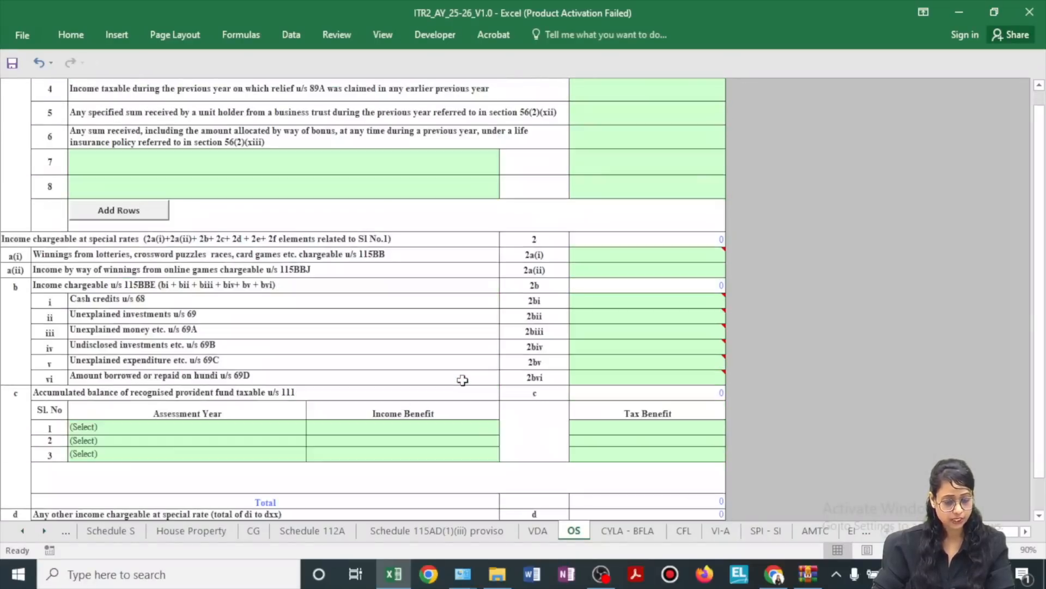
scroll(462, 380, down, 5)
scroll(462, 379, down, 1)
click(174, 198)
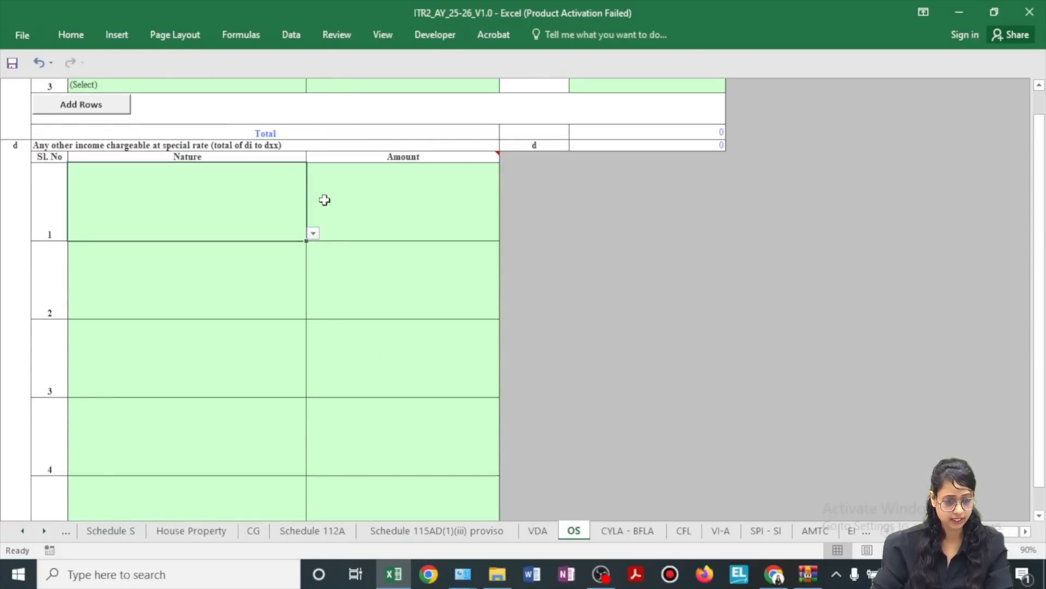
click(313, 233)
click(609, 267)
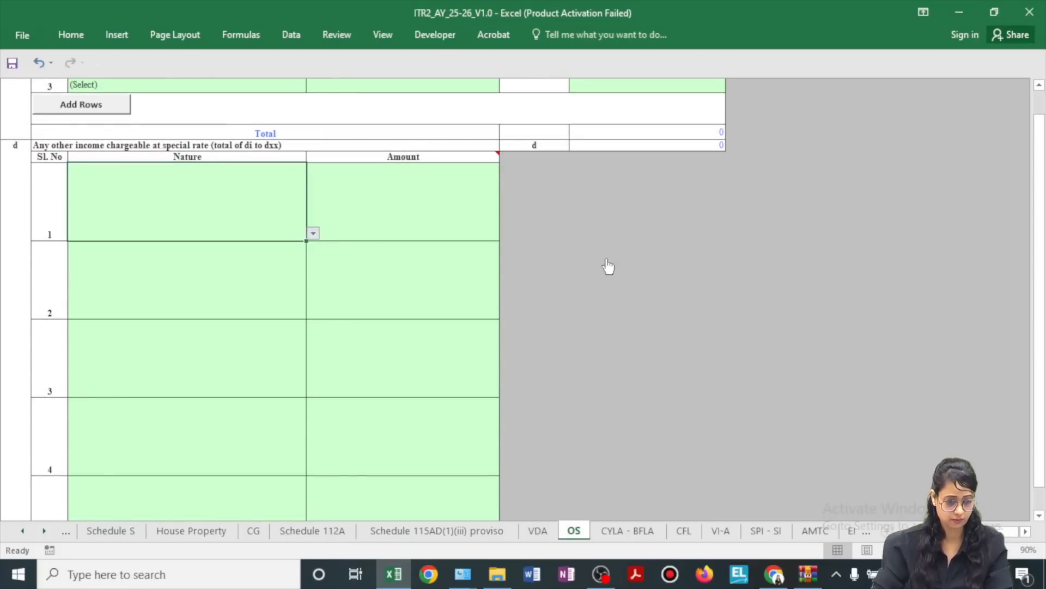
Look through the rest of the OS schedule down to the period-wise accrual/receipt table for other source income.
scroll(604, 266, up, 3)
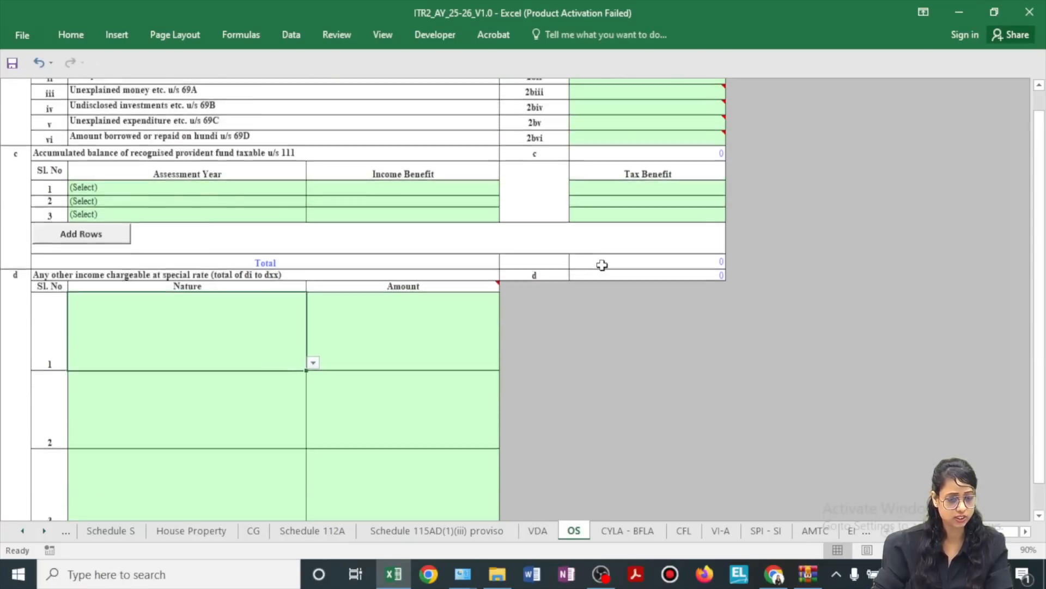
scroll(602, 266, up, 7)
scroll(599, 272, down, 12)
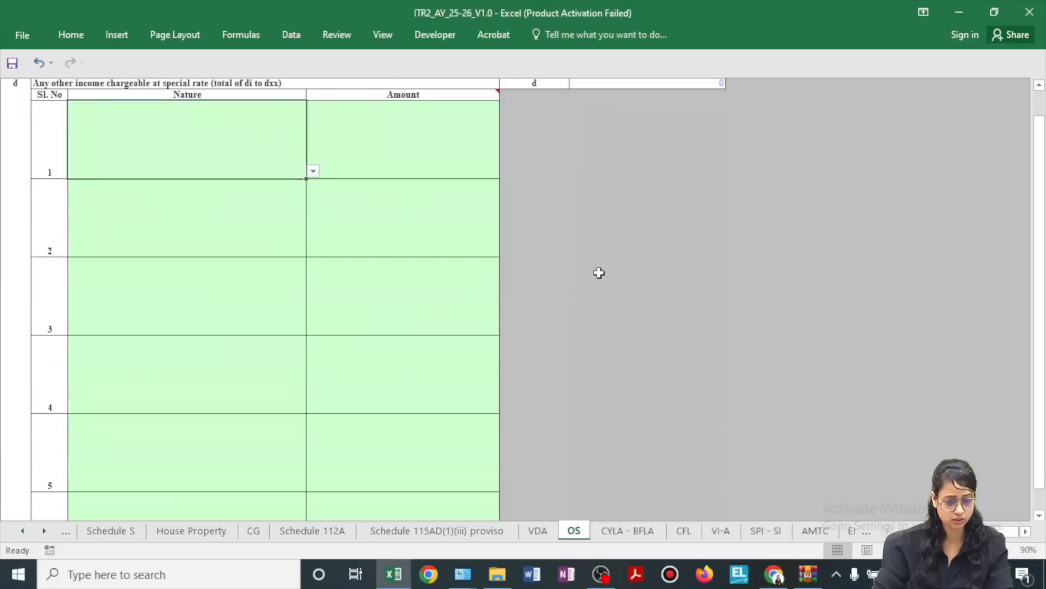
scroll(600, 272, down, 15)
scroll(599, 272, down, 15)
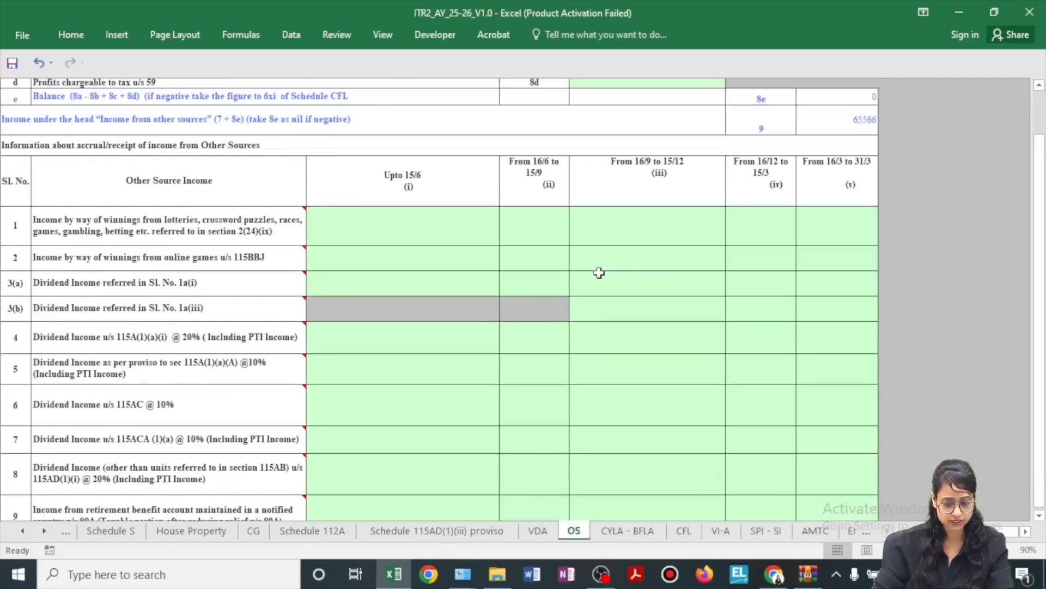
Validate the OS schedule and dismiss the validation alert.
scroll(599, 272, up, 20)
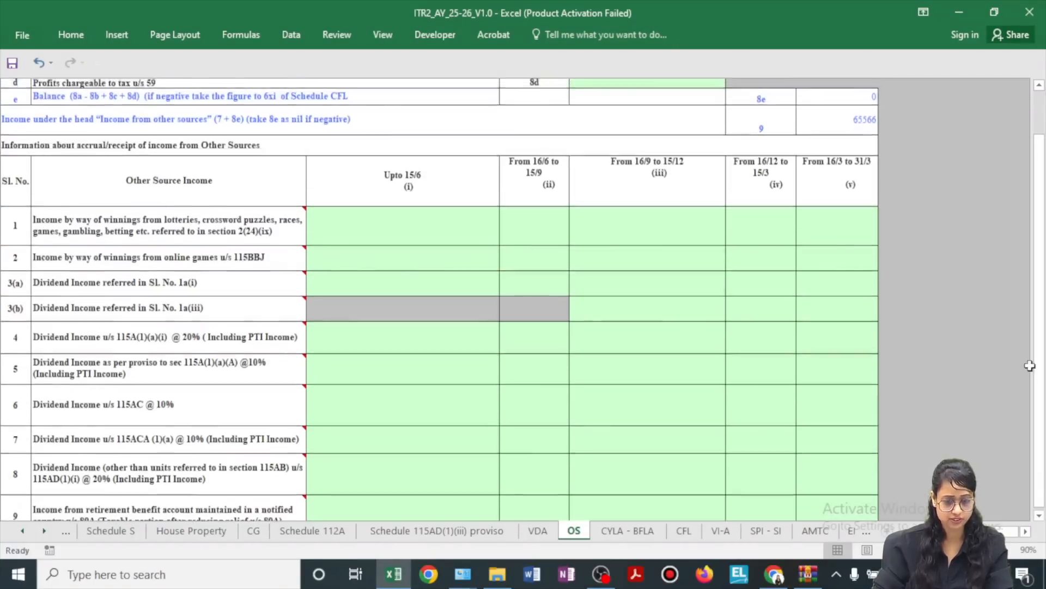
scroll(1012, 354, up, 10)
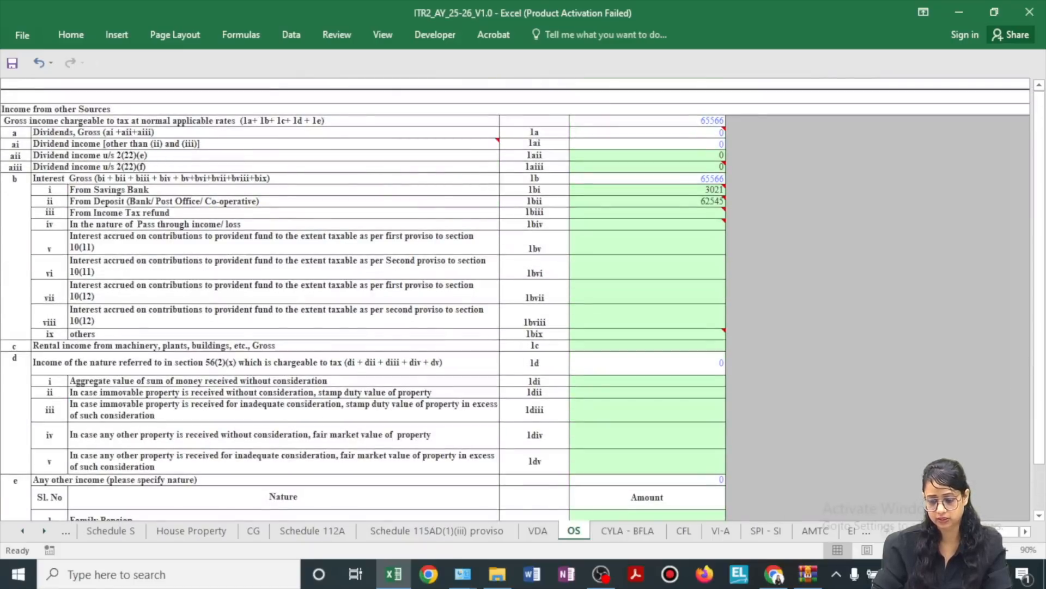
click(686, 177)
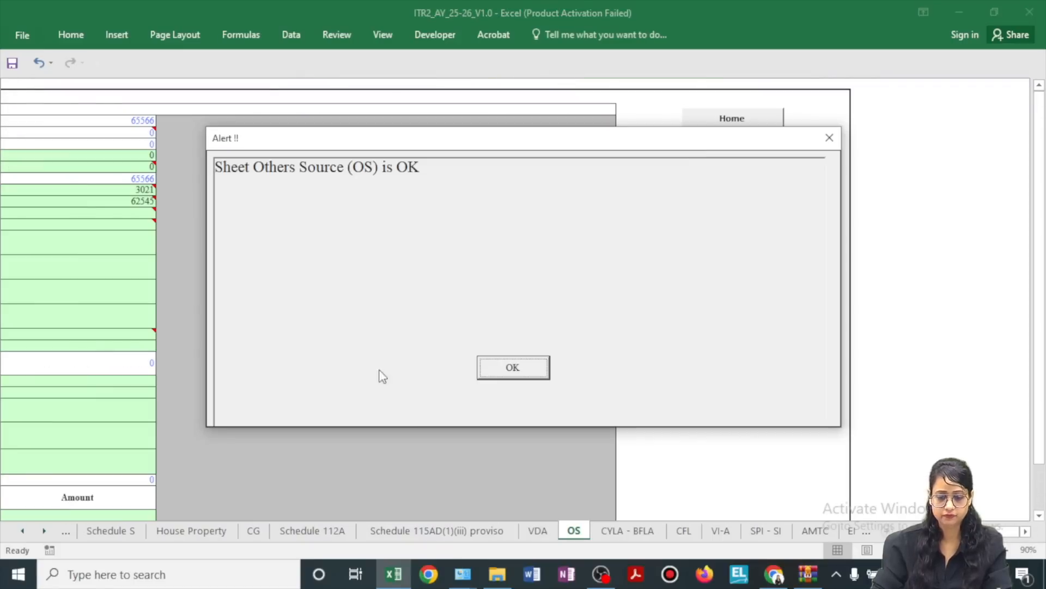
click(488, 376)
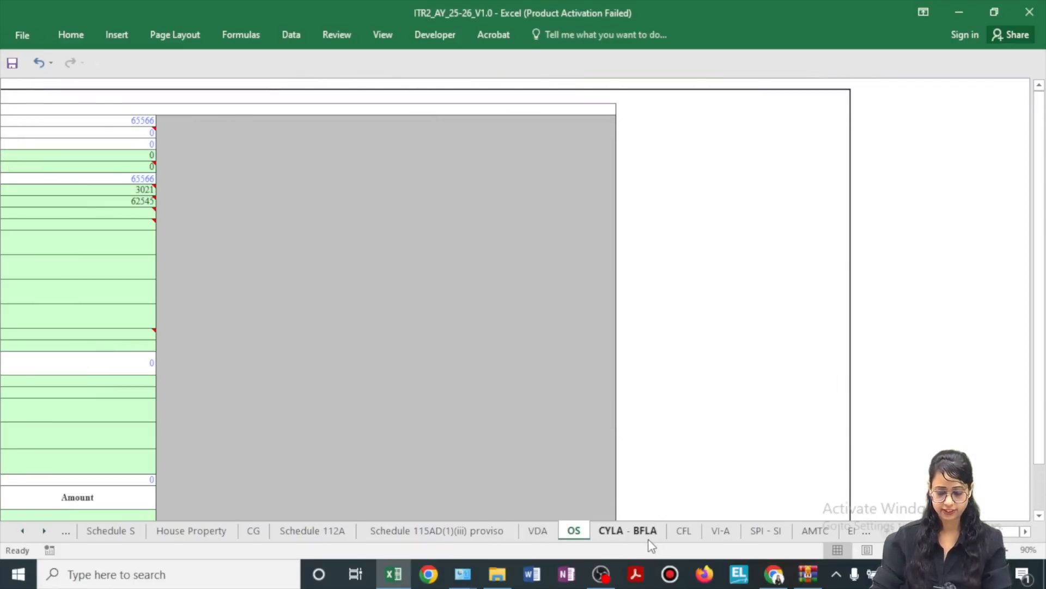
Open the CYLA - BFLA sheet and review Schedule CYLA down to its option for editing auto-populated details.
click(647, 532)
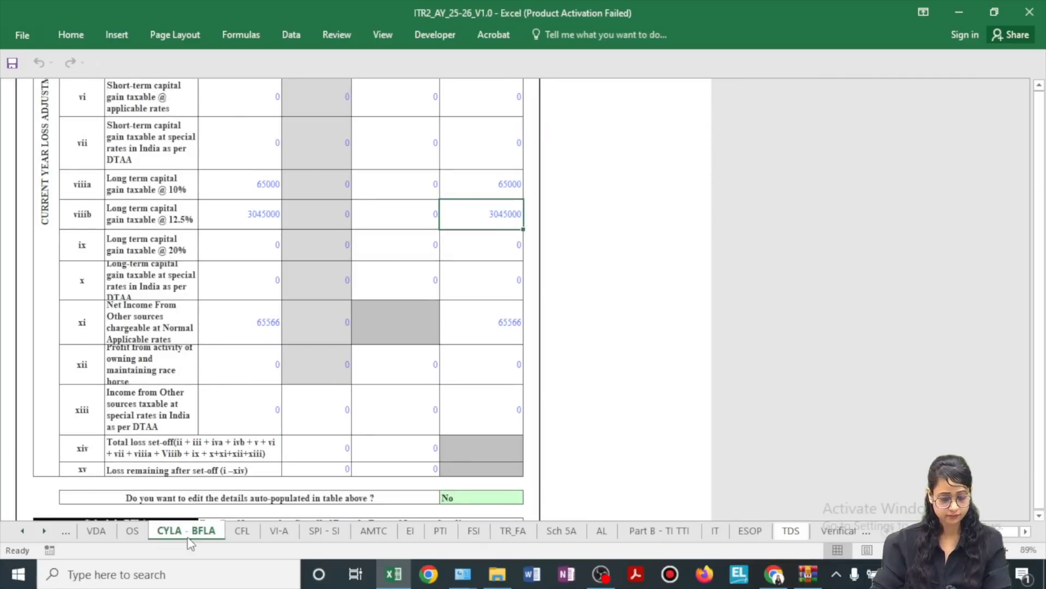
scroll(629, 356, up, 5)
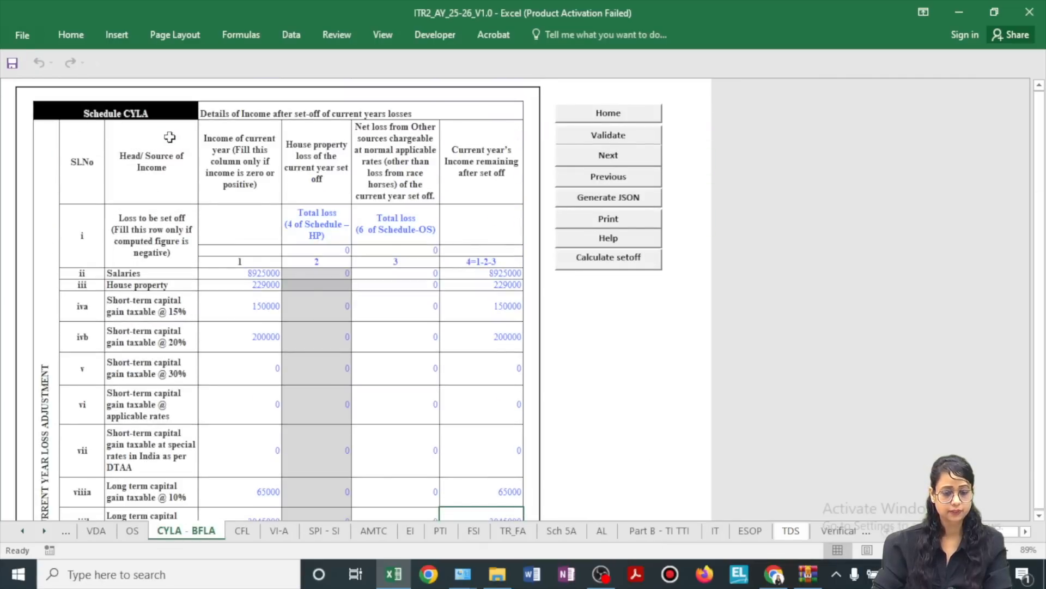
click(299, 118)
scroll(300, 423, down, 10)
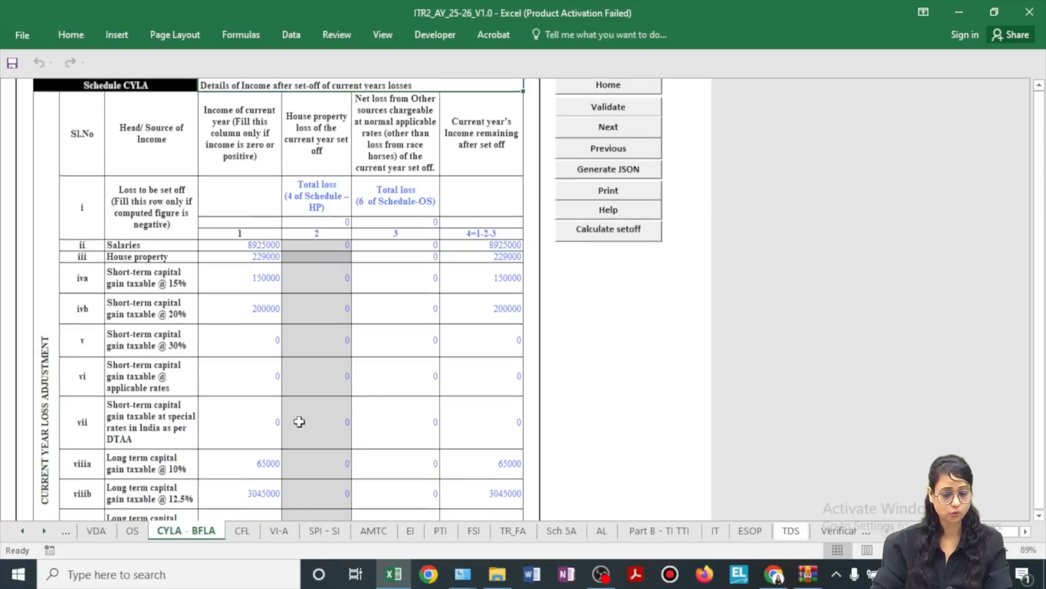
scroll(299, 418, down, 1)
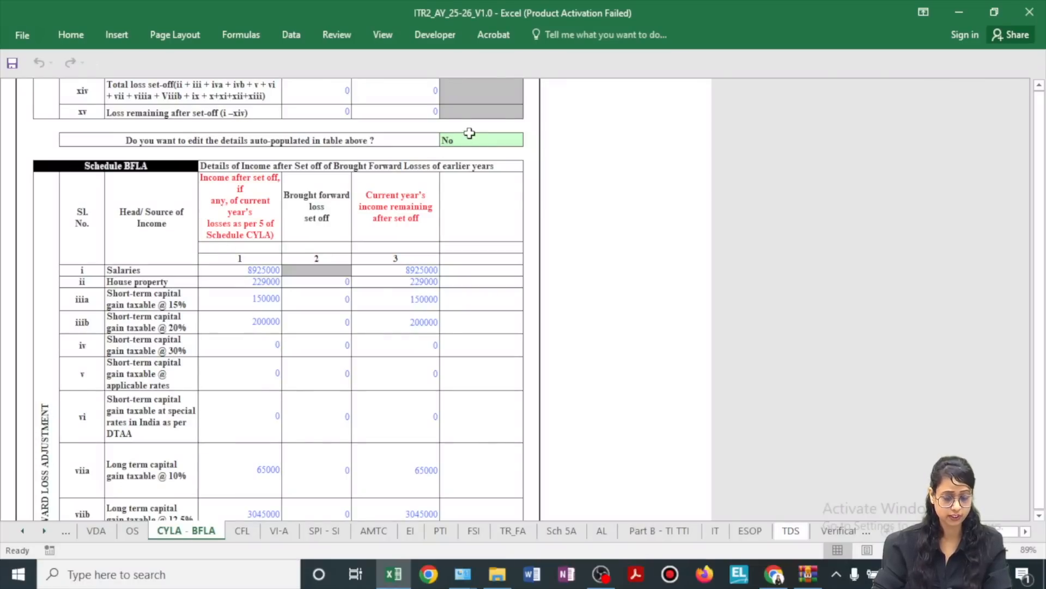
scroll(540, 243, up, 6)
scroll(467, 374, up, 3)
scroll(468, 416, down, 6)
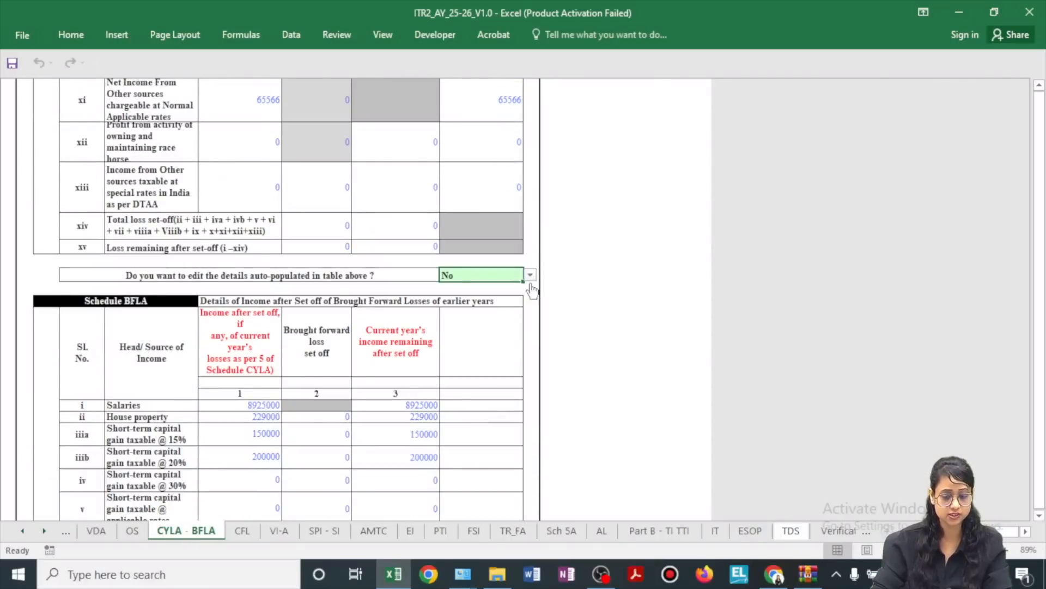
Review the brought forward loss set-off in Schedule BFLA down to its option for editing auto-populated details.
scroll(530, 289, down, 5)
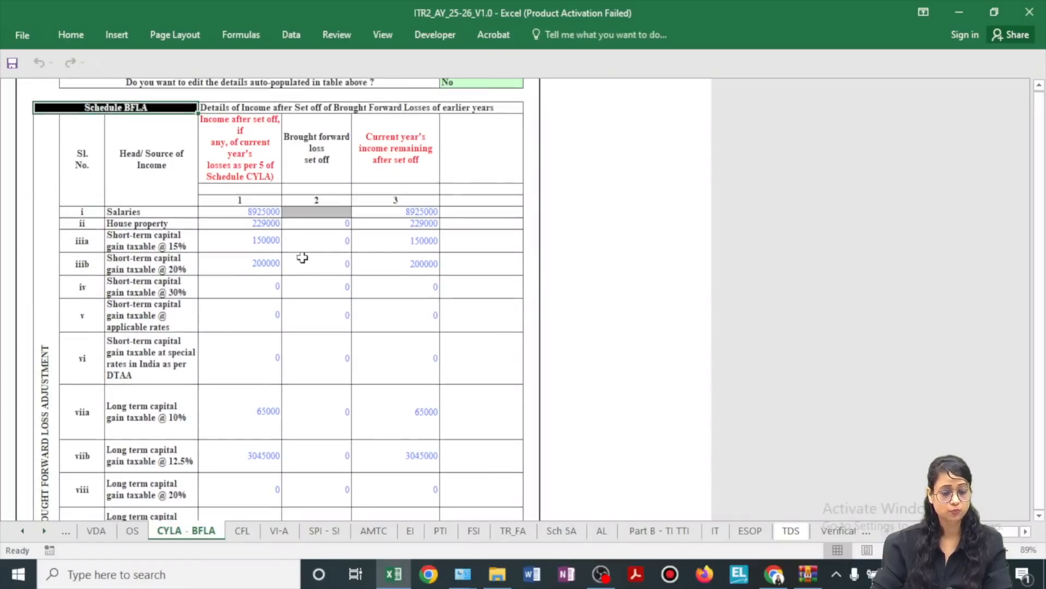
scroll(288, 201, down, 1)
scroll(395, 345, down, 10)
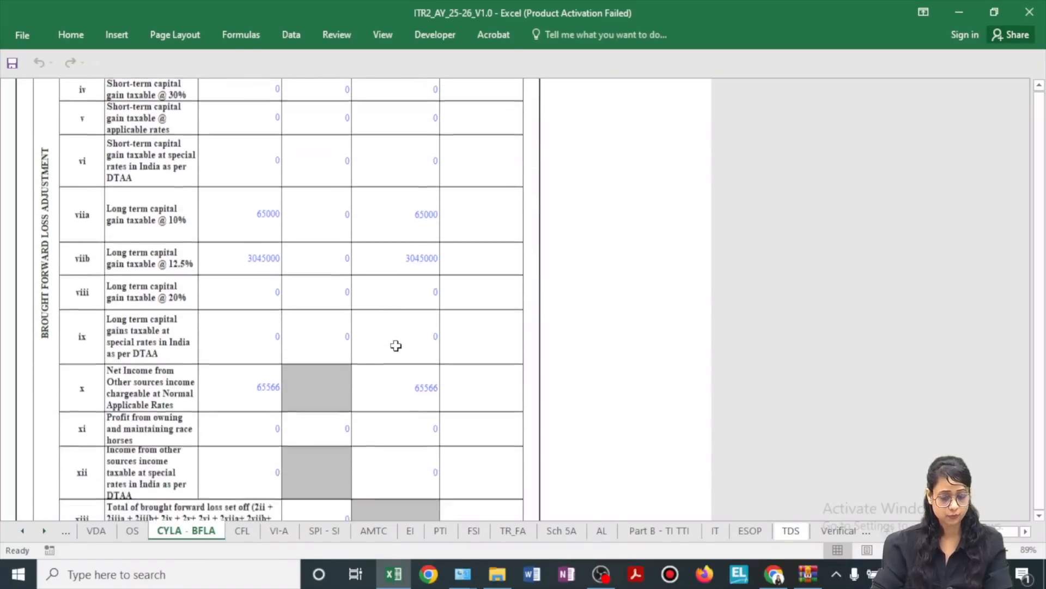
click(483, 175)
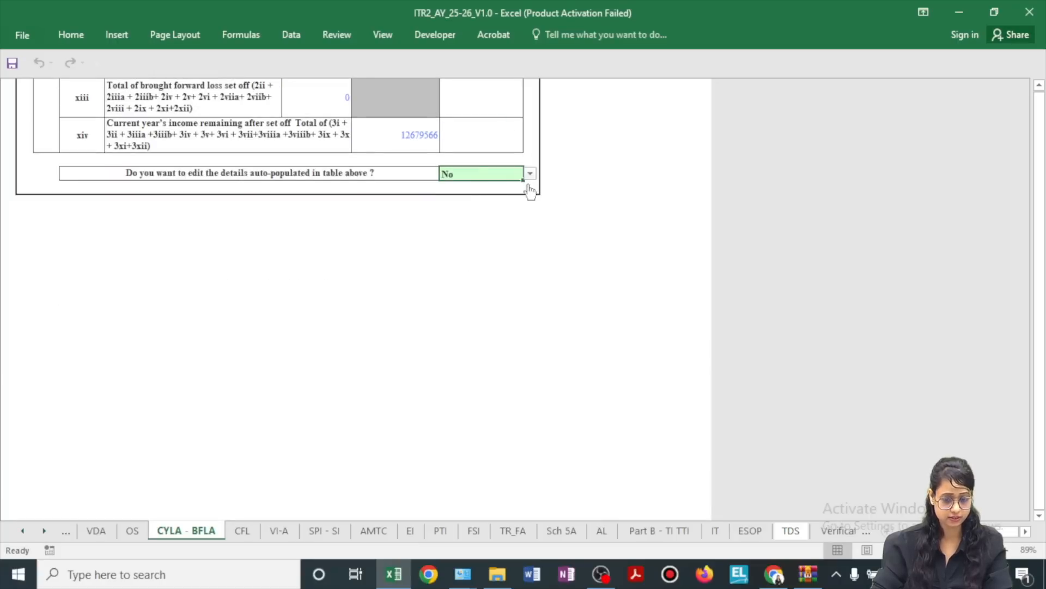
Validate the CYLA - BFLA sheet and dismiss the validation alert.
scroll(756, 372, up, 3)
scroll(752, 365, up, 15)
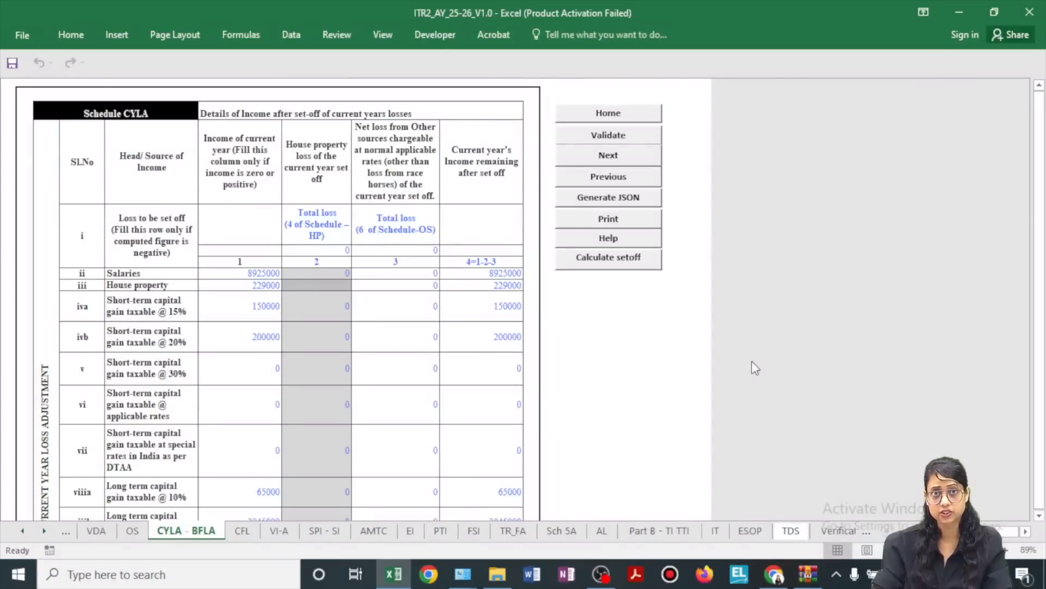
click(628, 138)
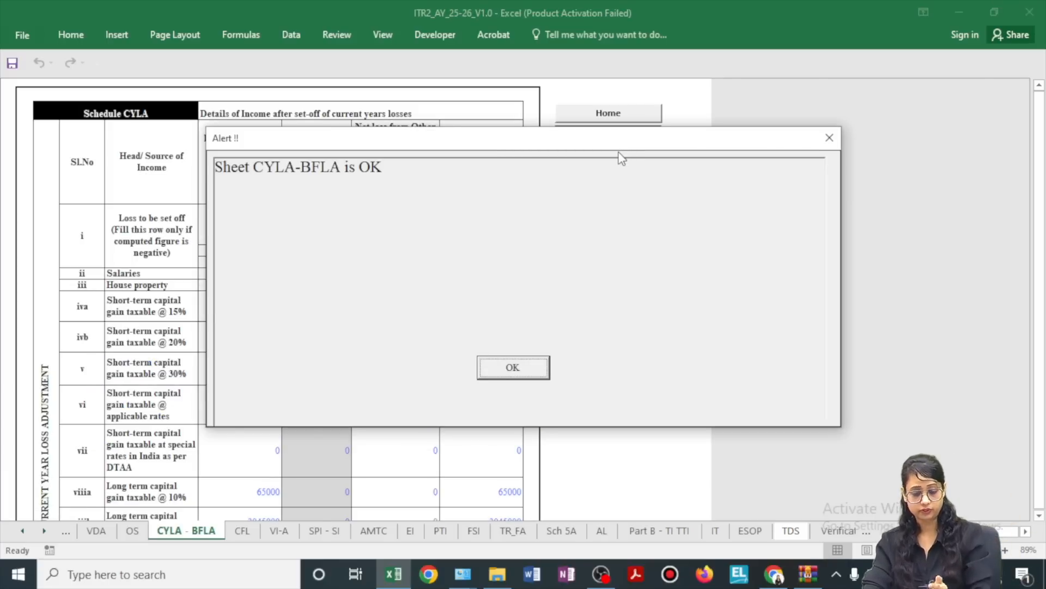
click(508, 369)
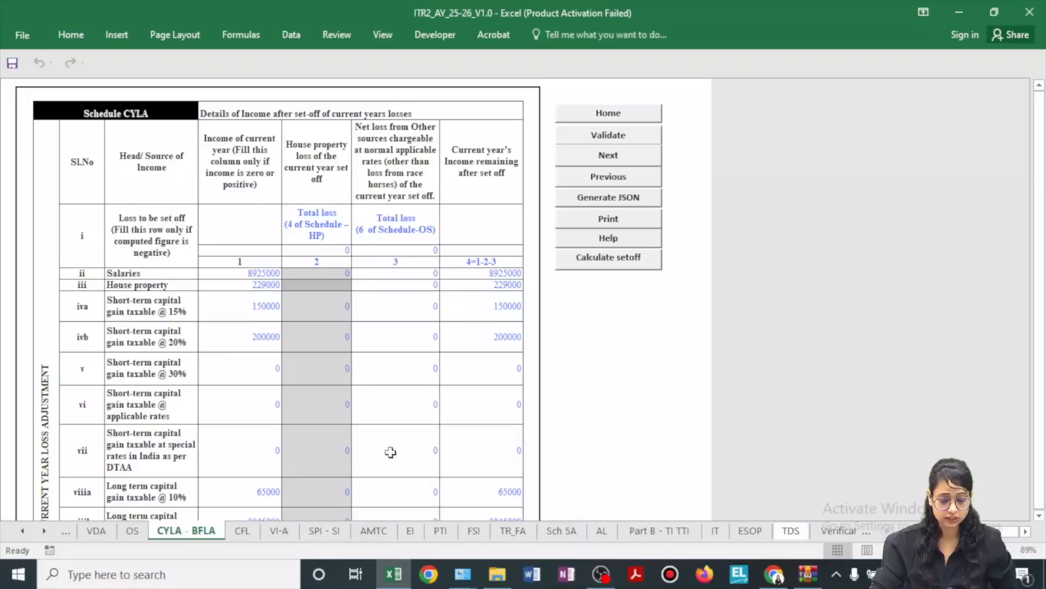
Open Schedule CFL and examine its assessment years 2017-18 to 2024-25, date of filing and loss columns.
click(242, 531)
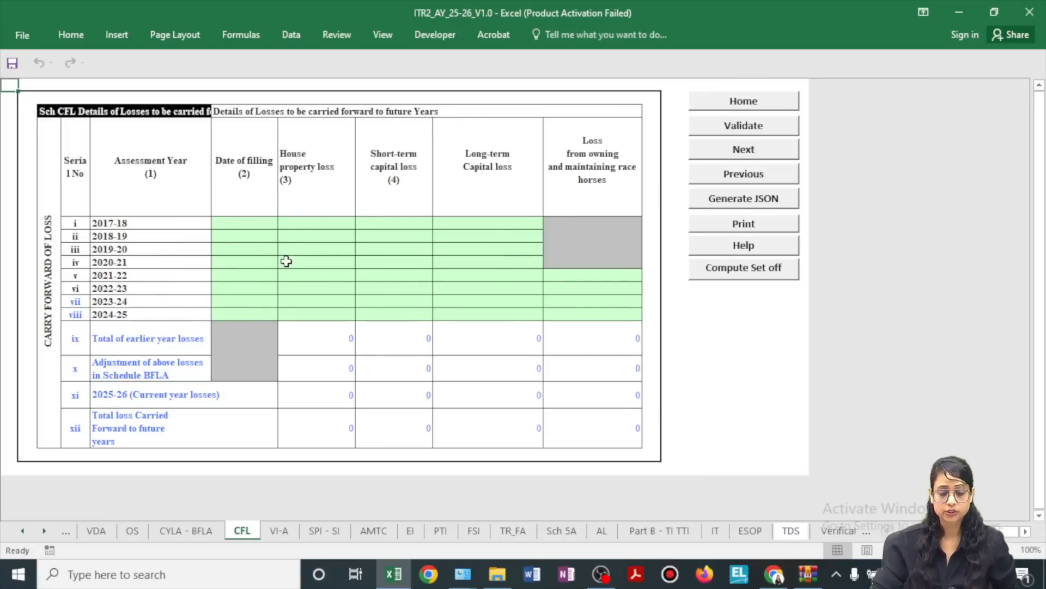
click(140, 224)
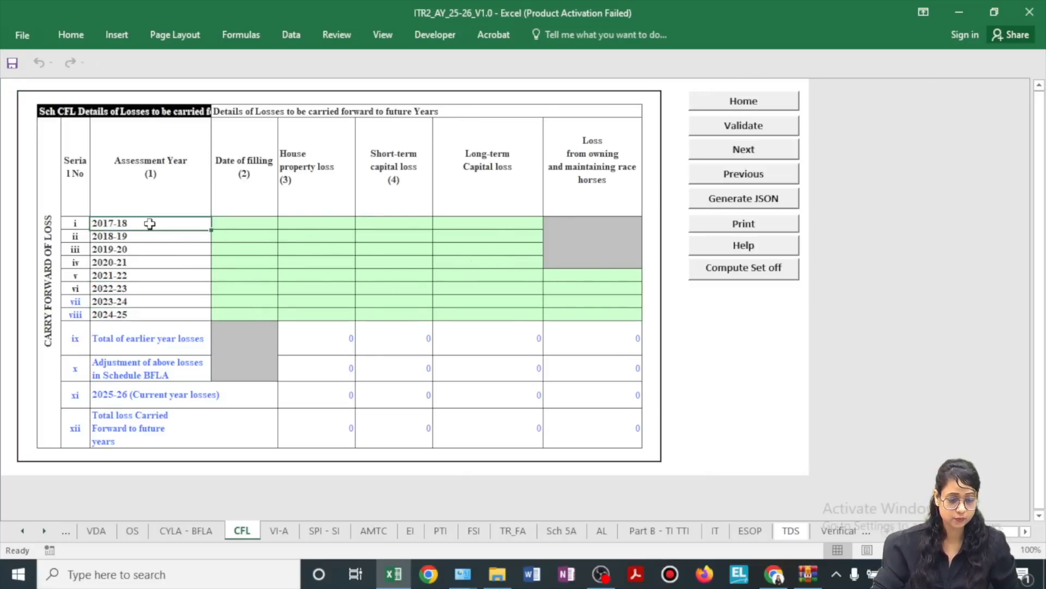
drag(158, 226, 162, 317)
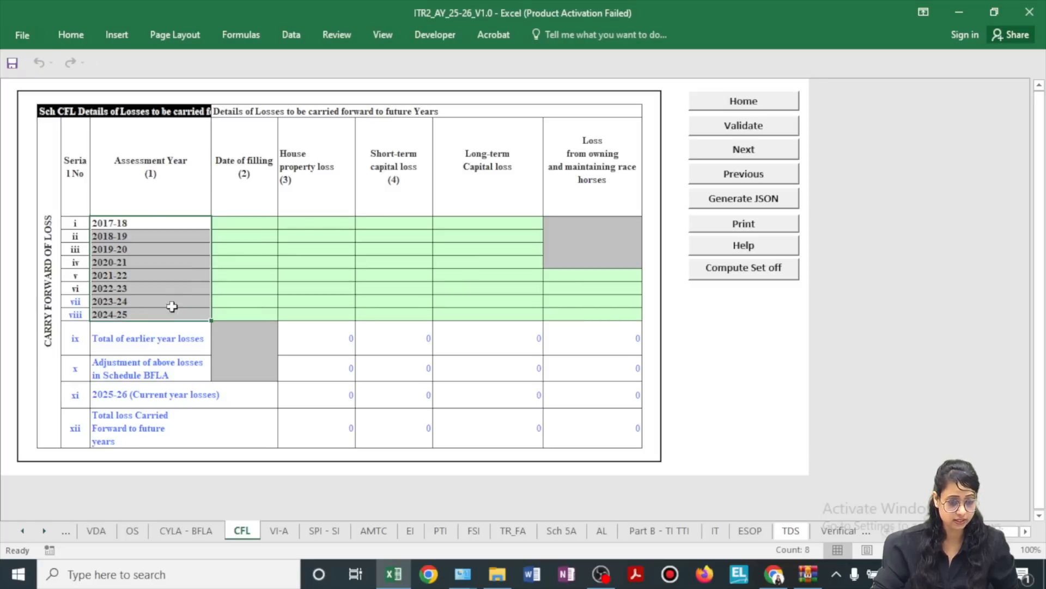
click(256, 237)
click(335, 241)
click(458, 237)
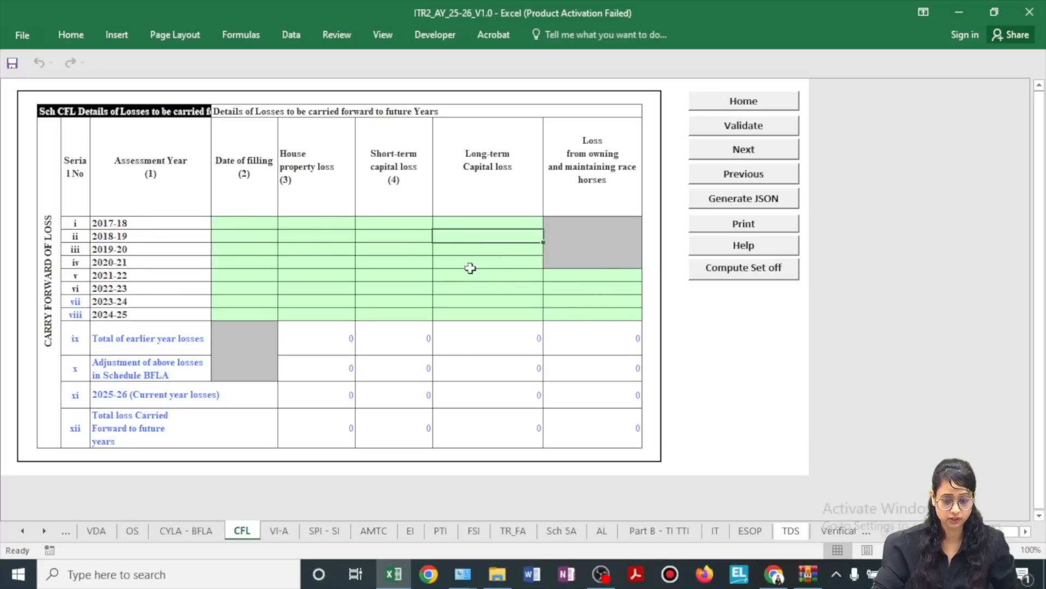
drag(264, 234, 257, 311)
click(468, 314)
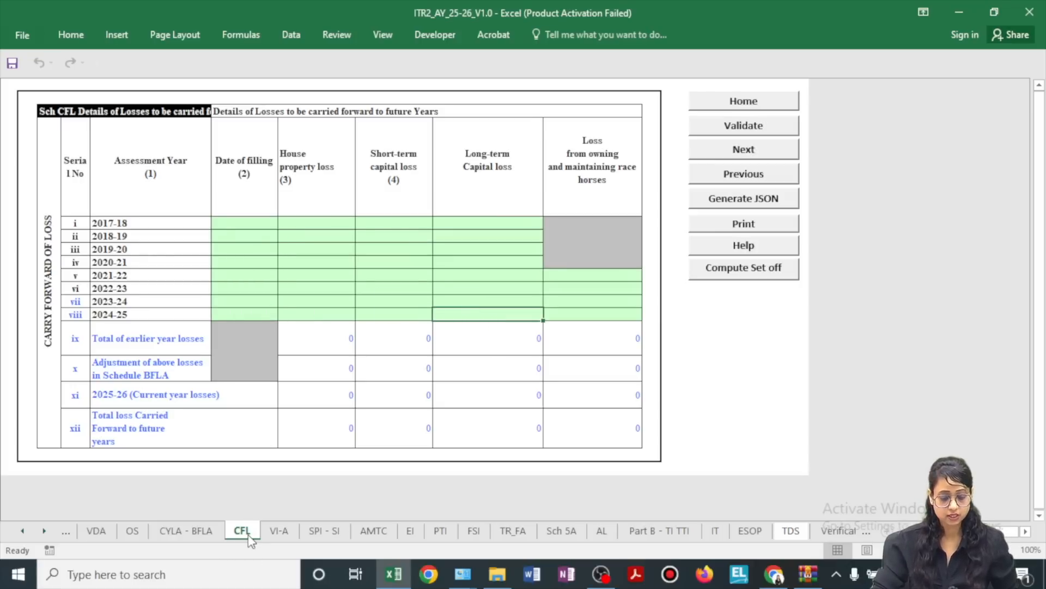
Open Schedule VI-A and look through the Chapter VI-A deductions from 80C to the other deductions.
click(278, 530)
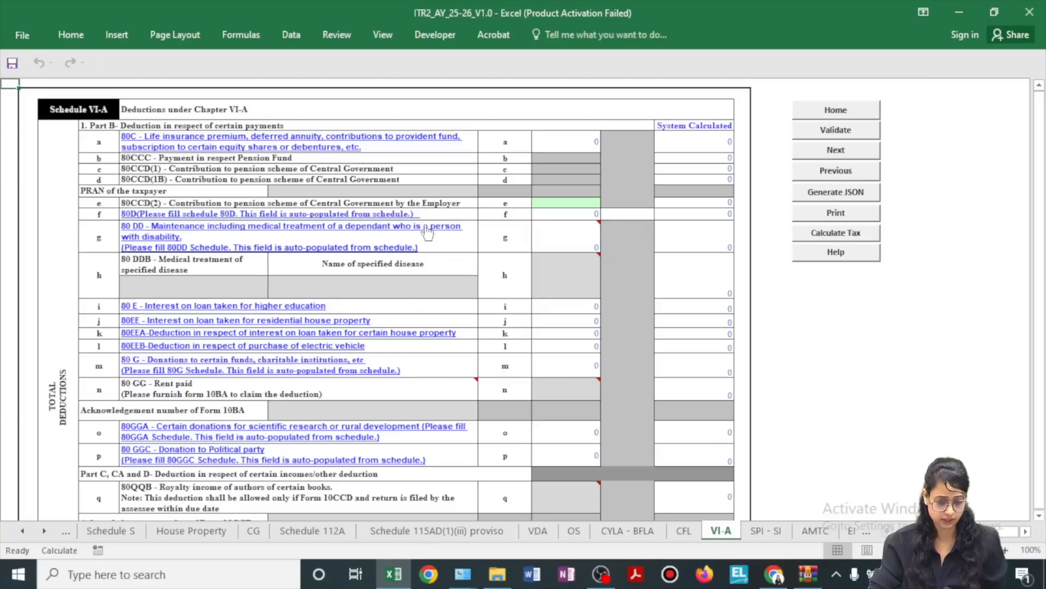
scroll(450, 407, down, 1)
scroll(516, 435, down, 5)
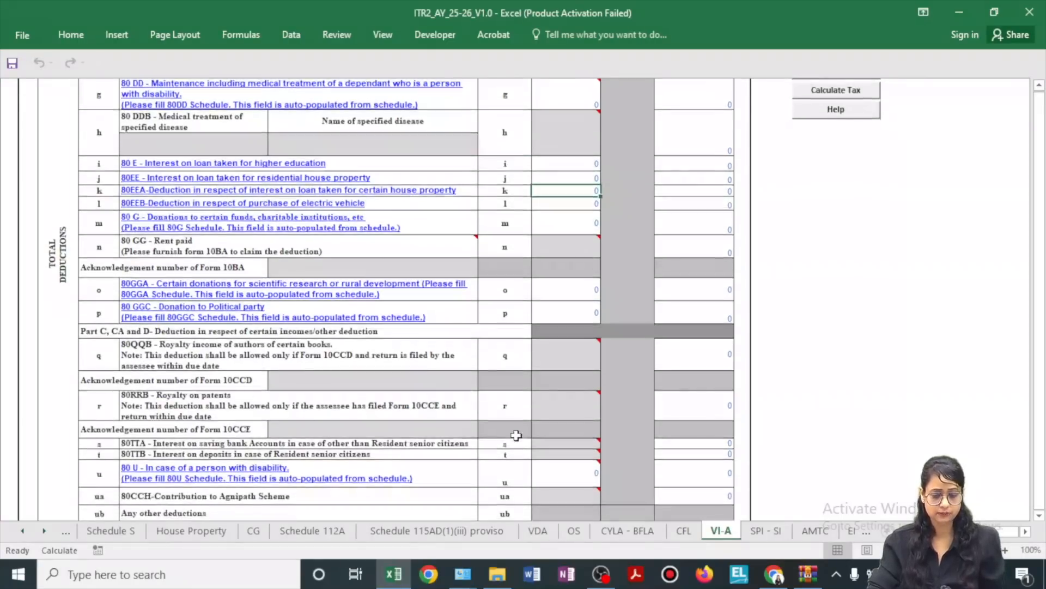
scroll(516, 435, up, 6)
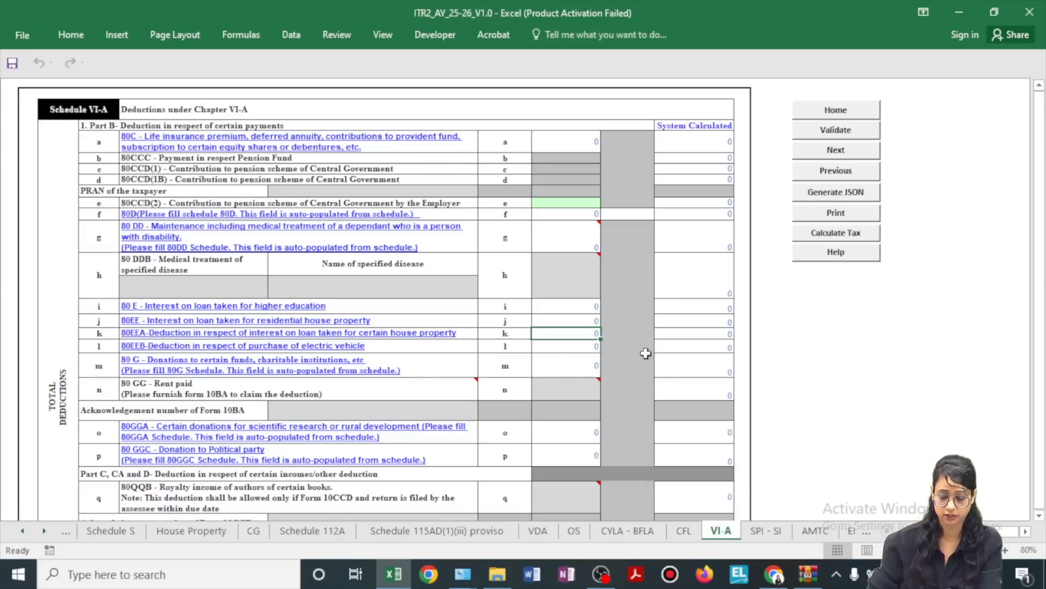
View the specified persons' income table on the SPI - SI sheet, and open Schedule AMTC.
click(761, 537)
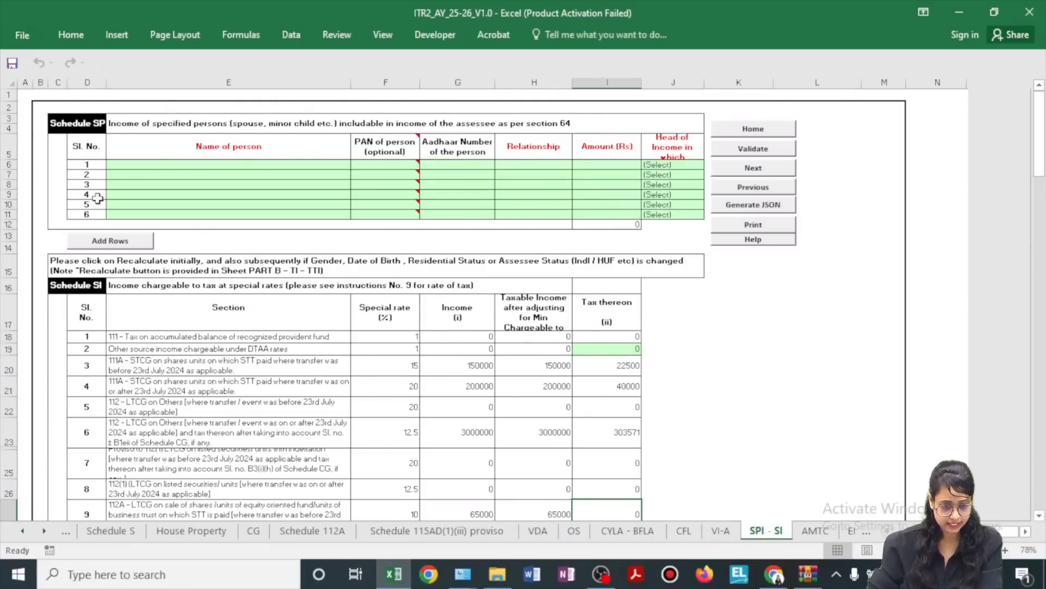
click(247, 118)
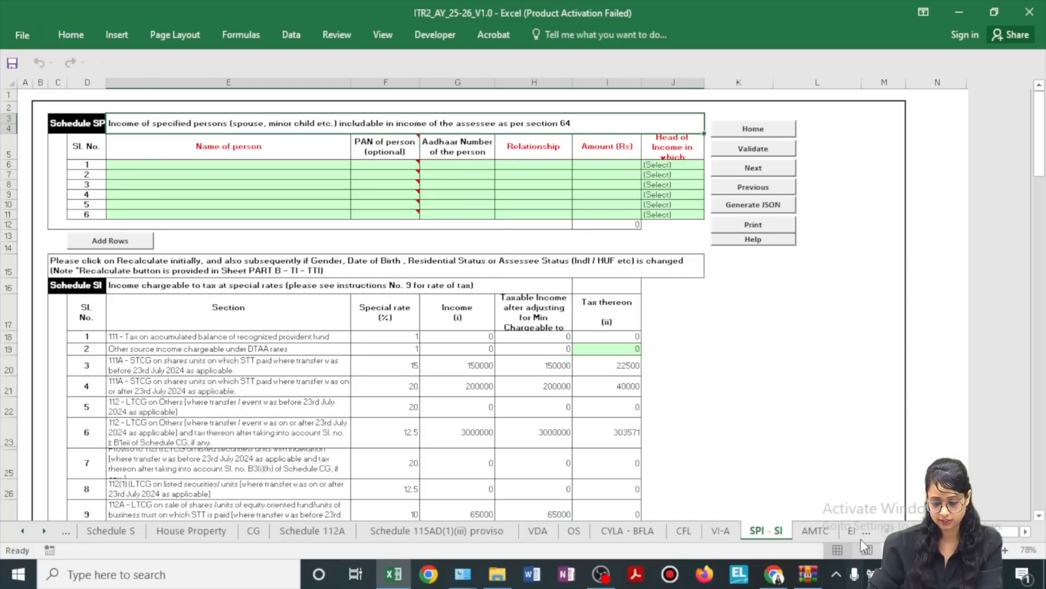
click(815, 534)
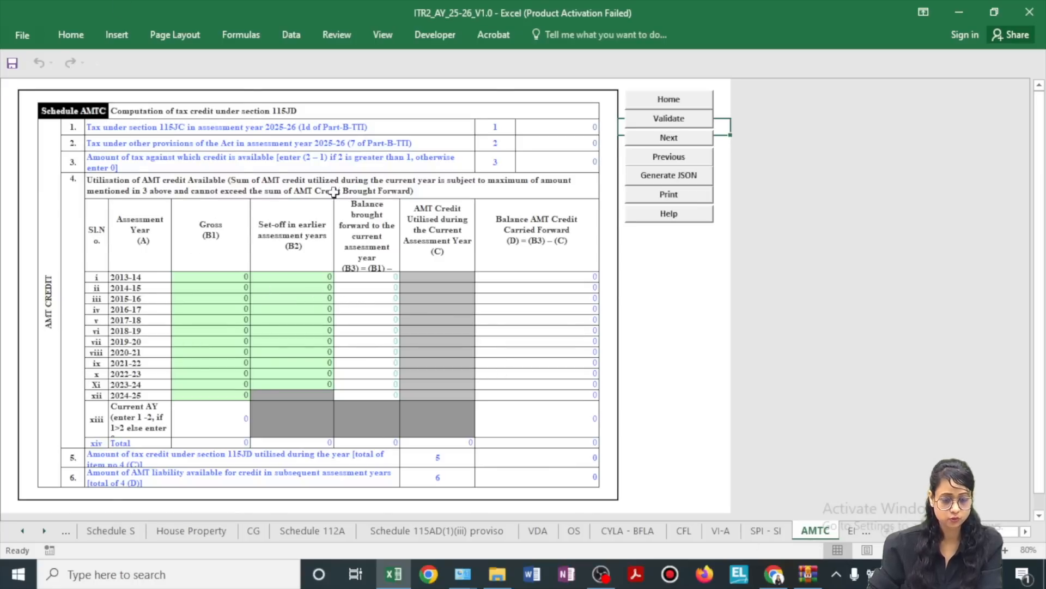
Open Schedule EI and clear the Any other nature of income from the first row of other exempt income.
key(ctrl+Page_Down)
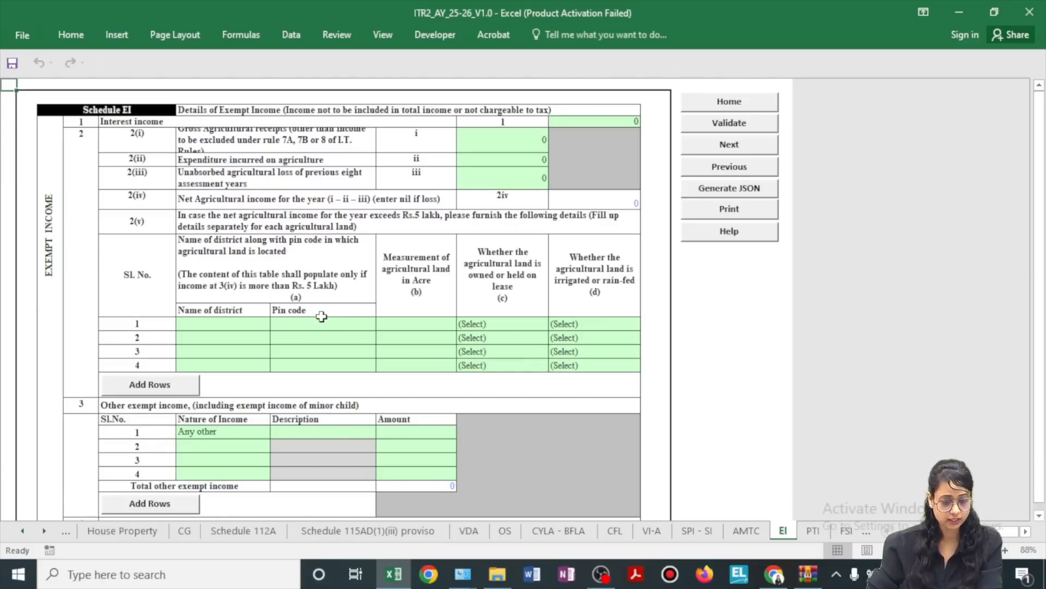
scroll(321, 316, down, 3)
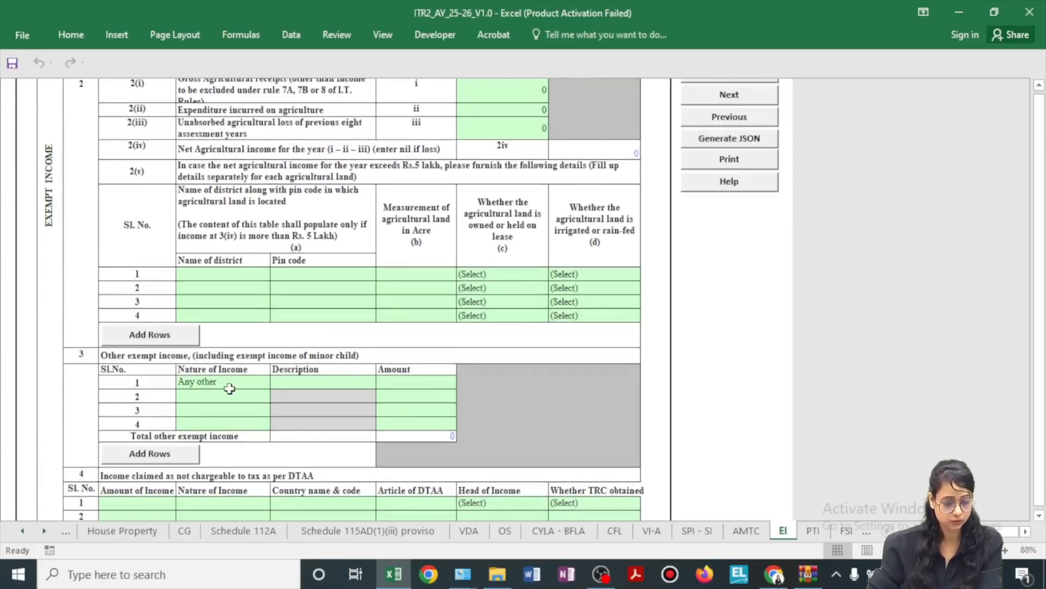
click(234, 386)
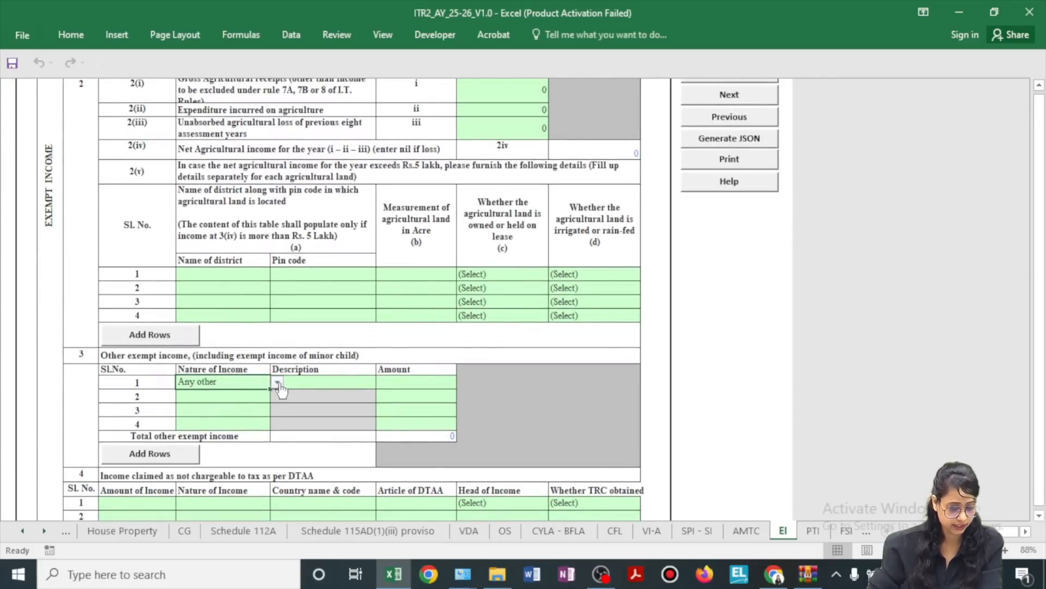
click(278, 384)
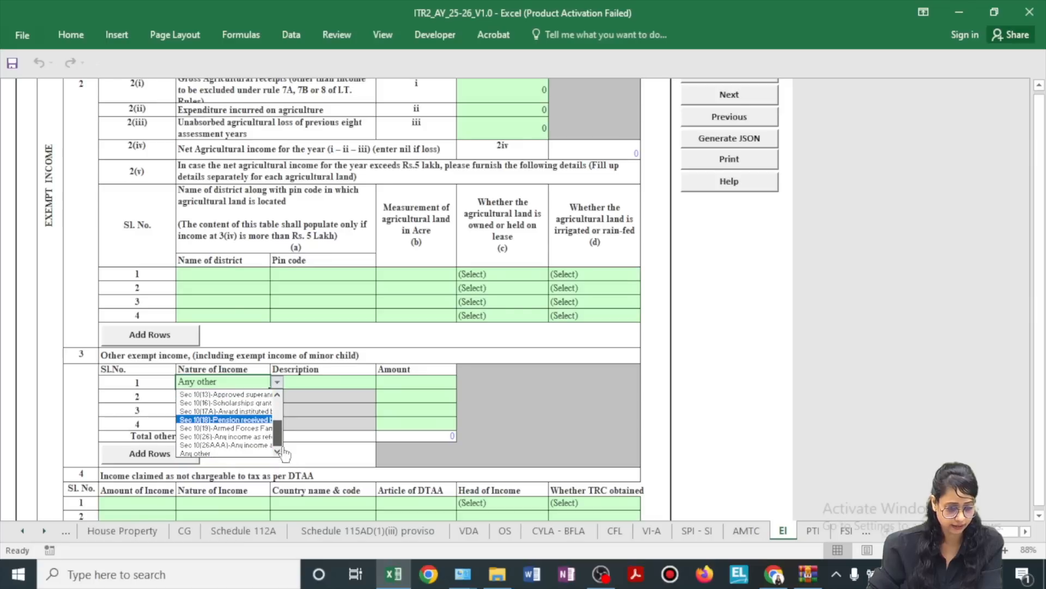
click(338, 396)
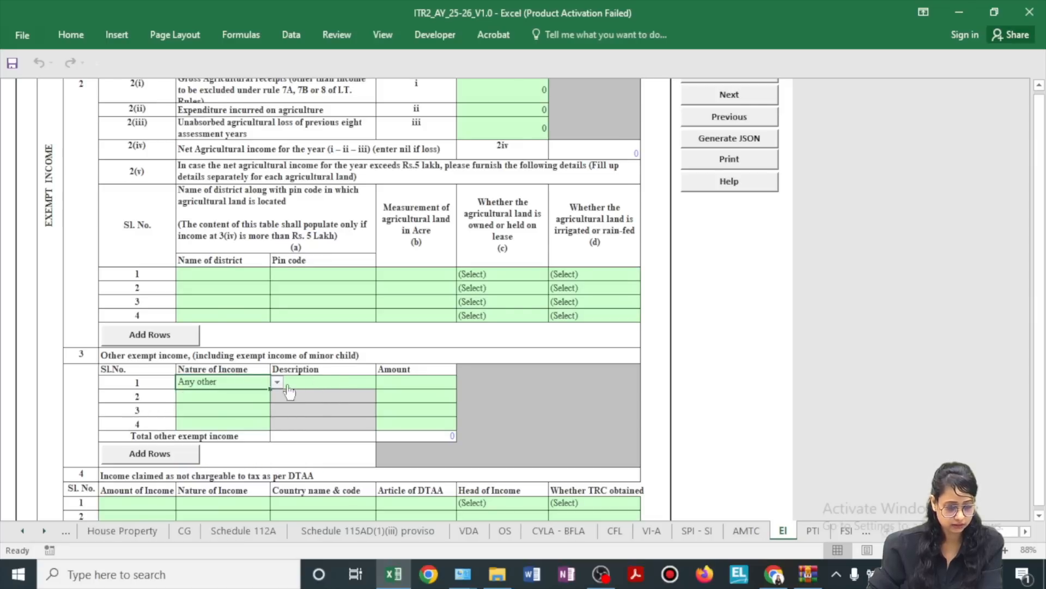
key(Delete)
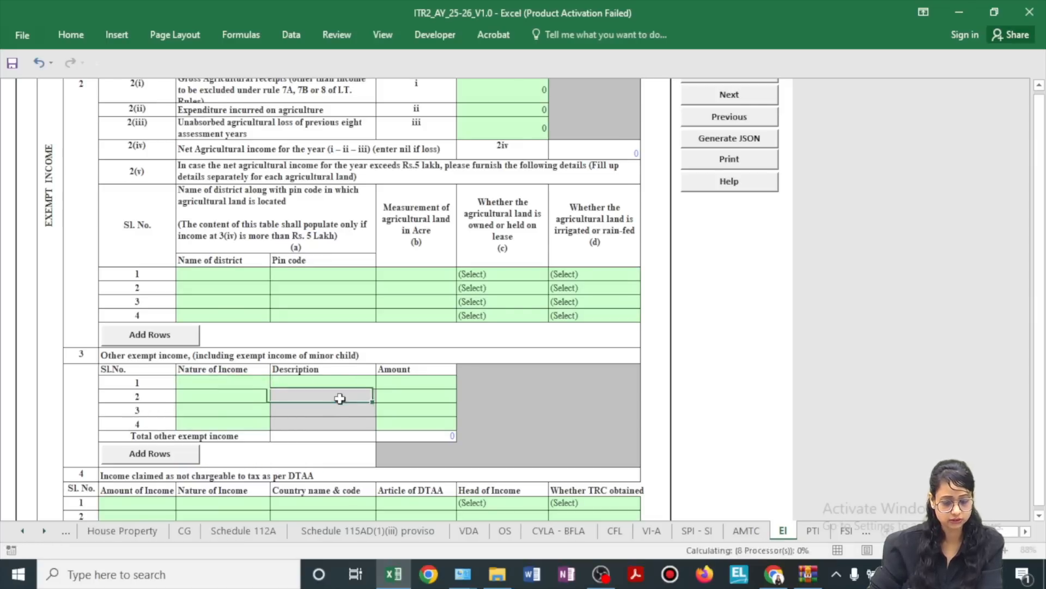
click(339, 396)
click(428, 411)
Look through Schedule EI's agricultural income, other exempt income and DTAA income tables.
scroll(361, 264, up, 2)
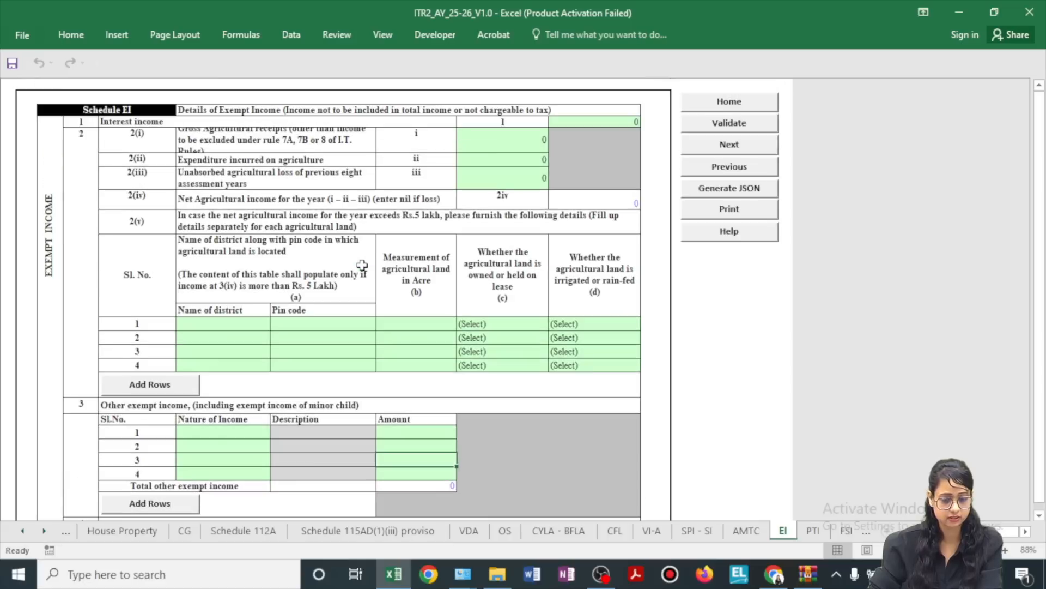
scroll(341, 218, down, 4)
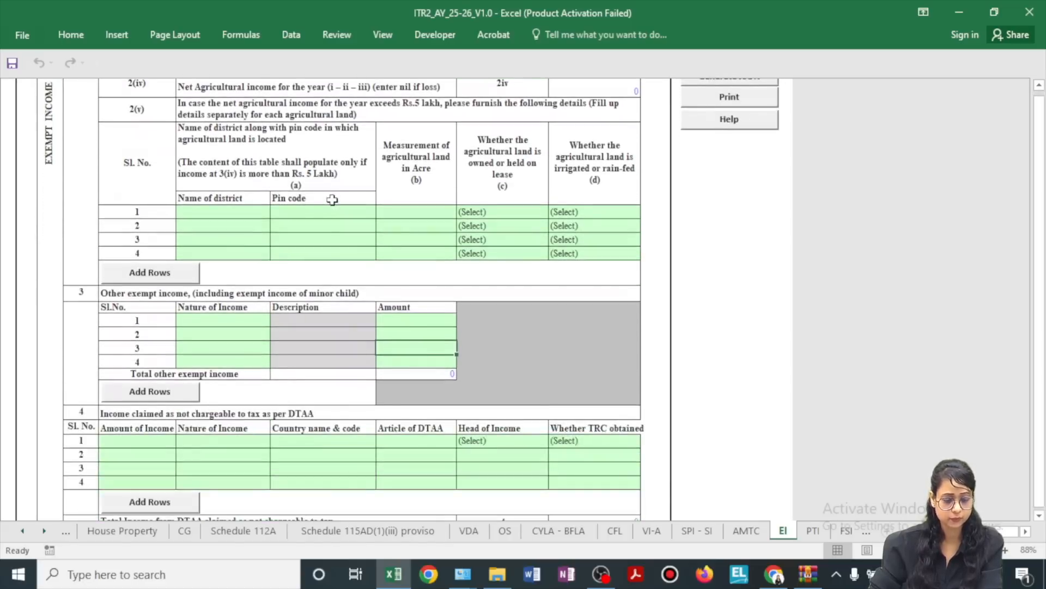
scroll(273, 251, down, 1)
scroll(265, 314, down, 4)
scroll(249, 311, up, 4)
View Schedules PTI, FSI, TR_FA, 5A and AL one after another.
key(ctrl+Page_Down)
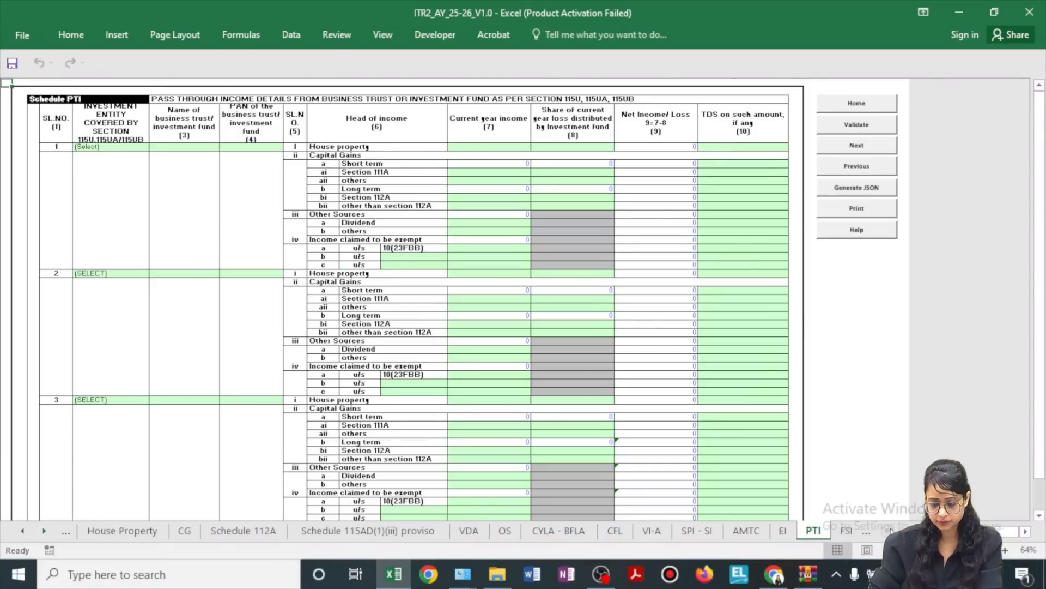
click(848, 532)
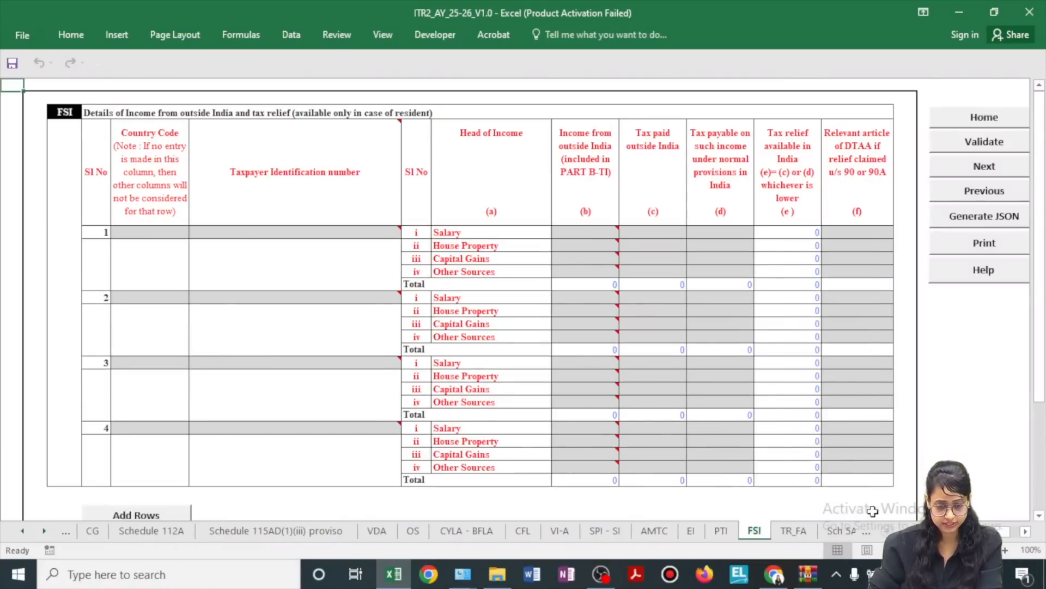
click(794, 531)
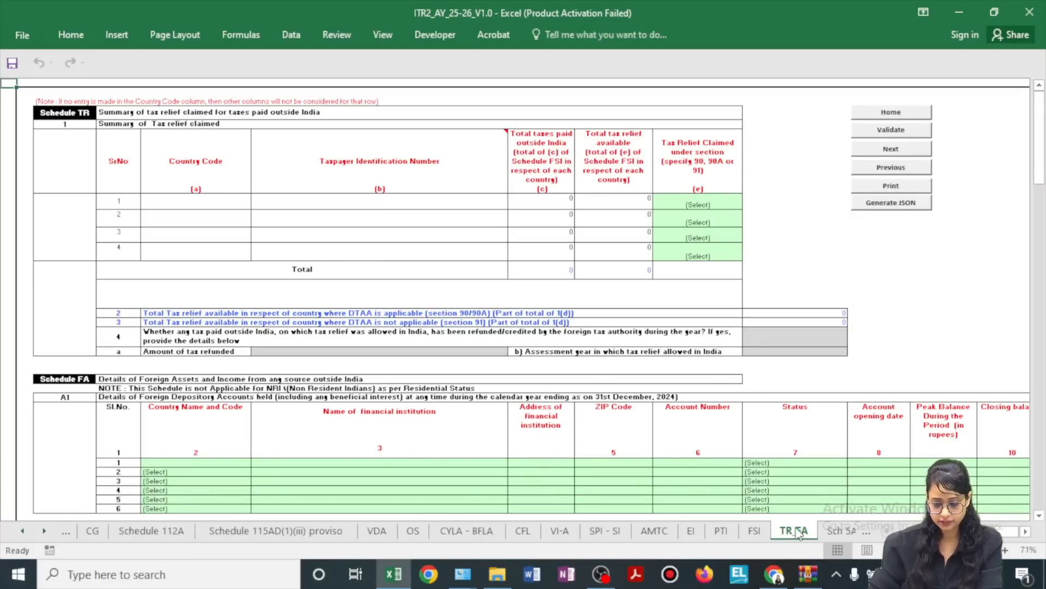
click(835, 532)
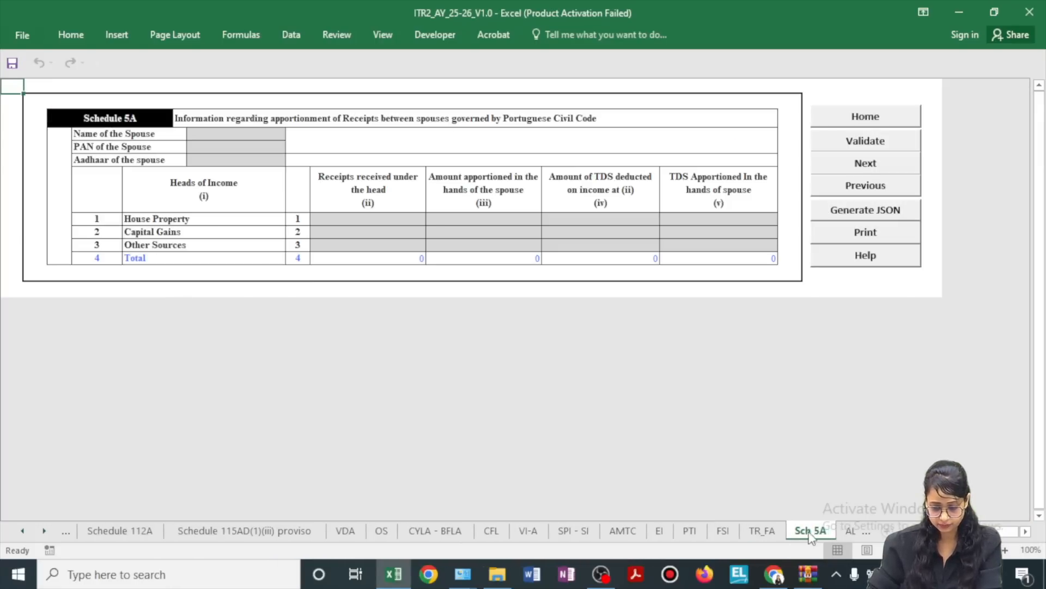
click(845, 533)
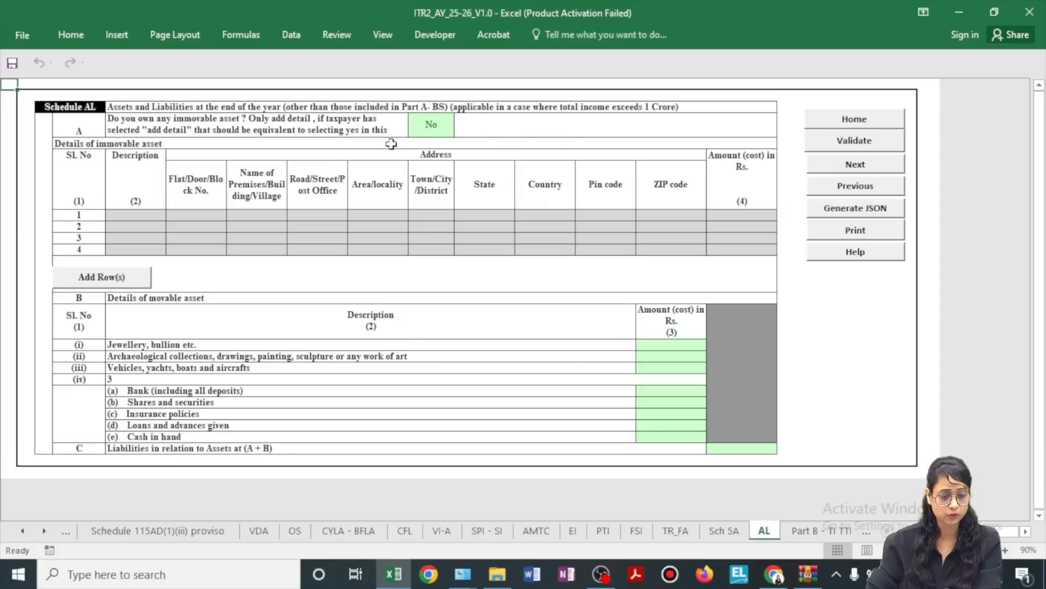
Open Part B - TI TTI and review the computation of total income.
click(801, 531)
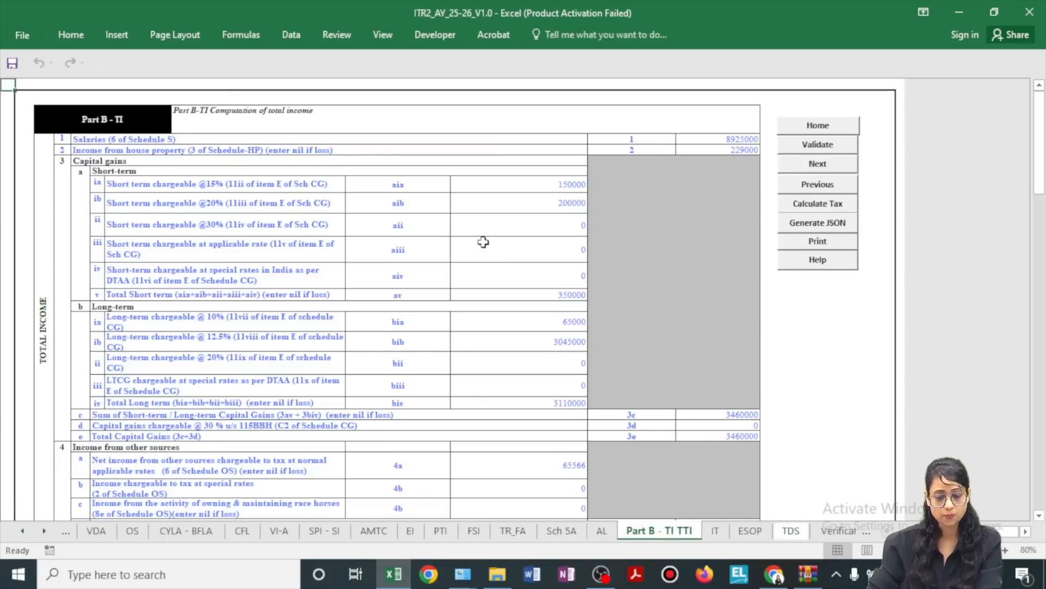
scroll(483, 242, down, 10)
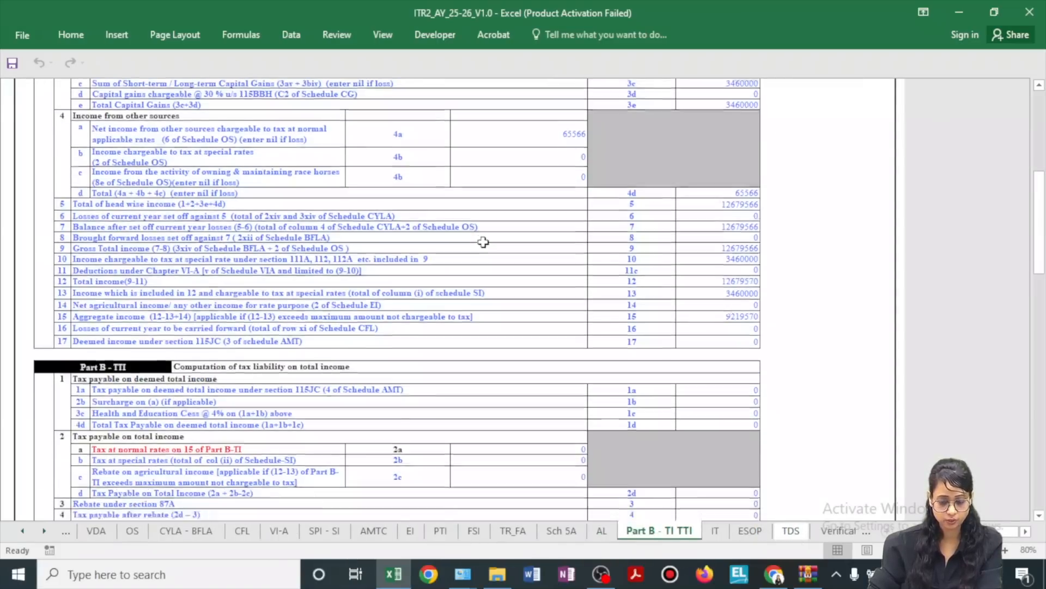
scroll(483, 242, up, 9)
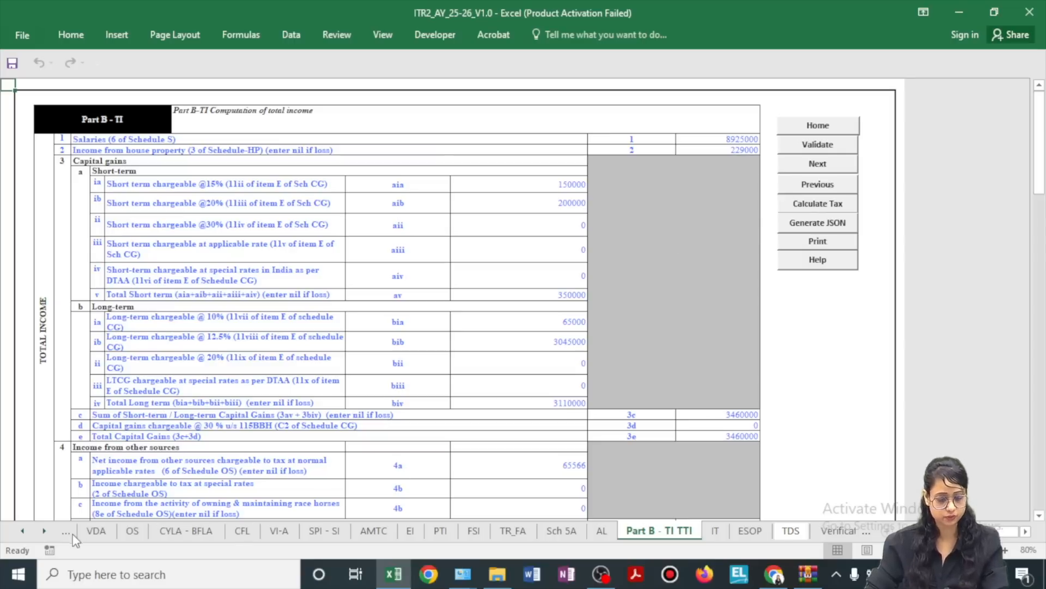
Return to Schedule S and set the Basic Salary amount to 900000.
click(25, 528)
click(25, 529)
click(25, 529)
click(111, 530)
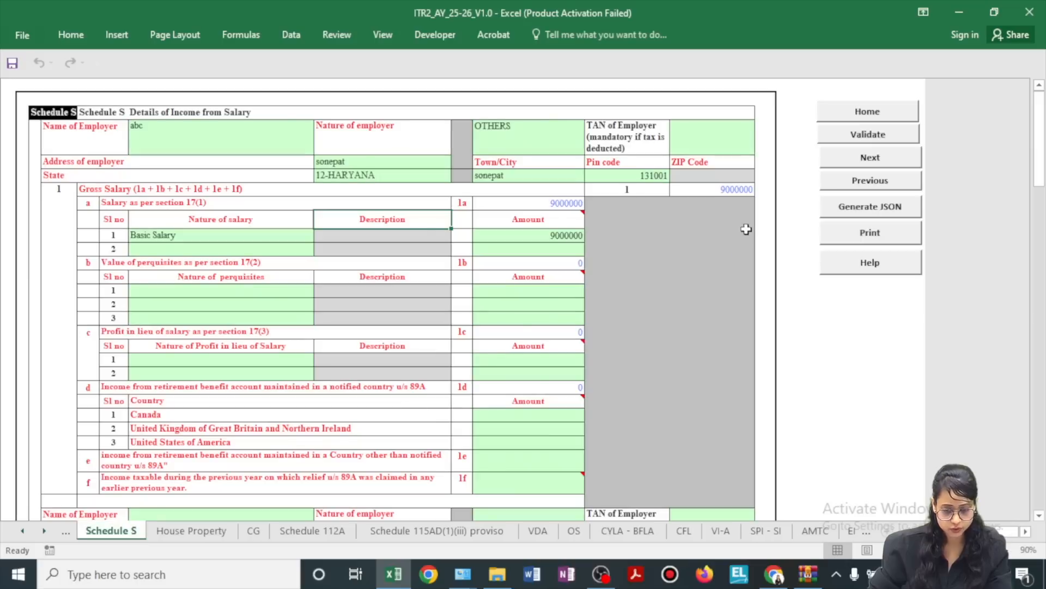
double_click(568, 233)
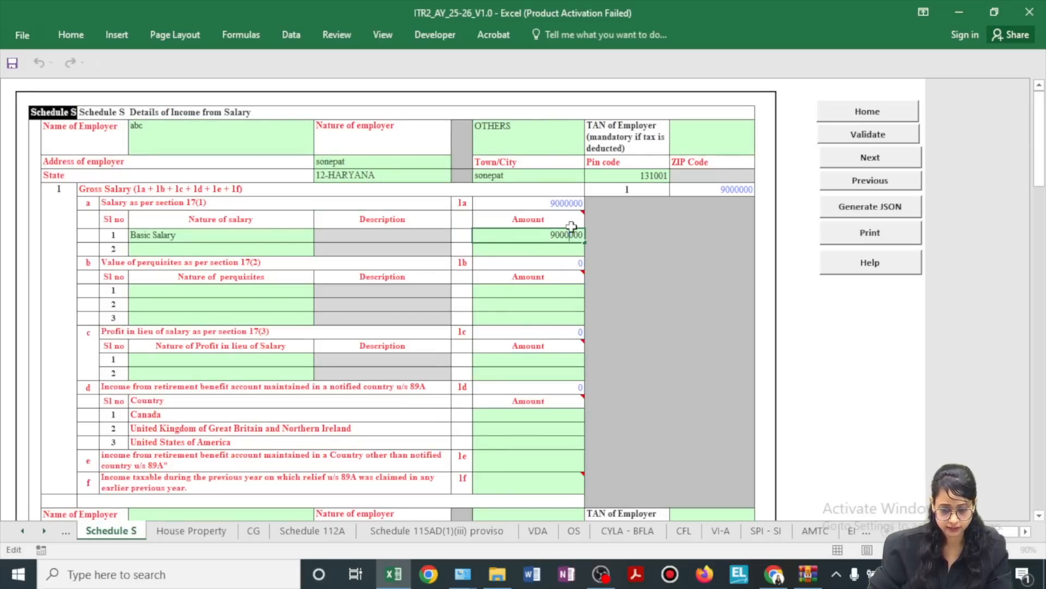
key(Return)
Go back to Part B - TI TTI and check the salaries and house property income figures.
click(45, 530)
click(45, 531)
click(45, 531)
click(44, 530)
click(44, 531)
click(44, 531)
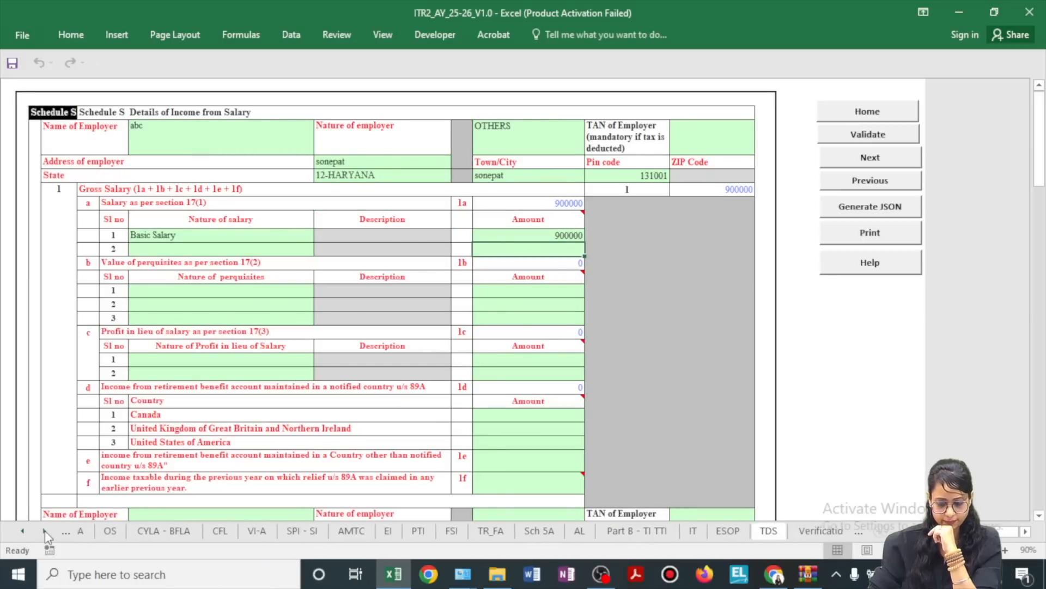
click(606, 530)
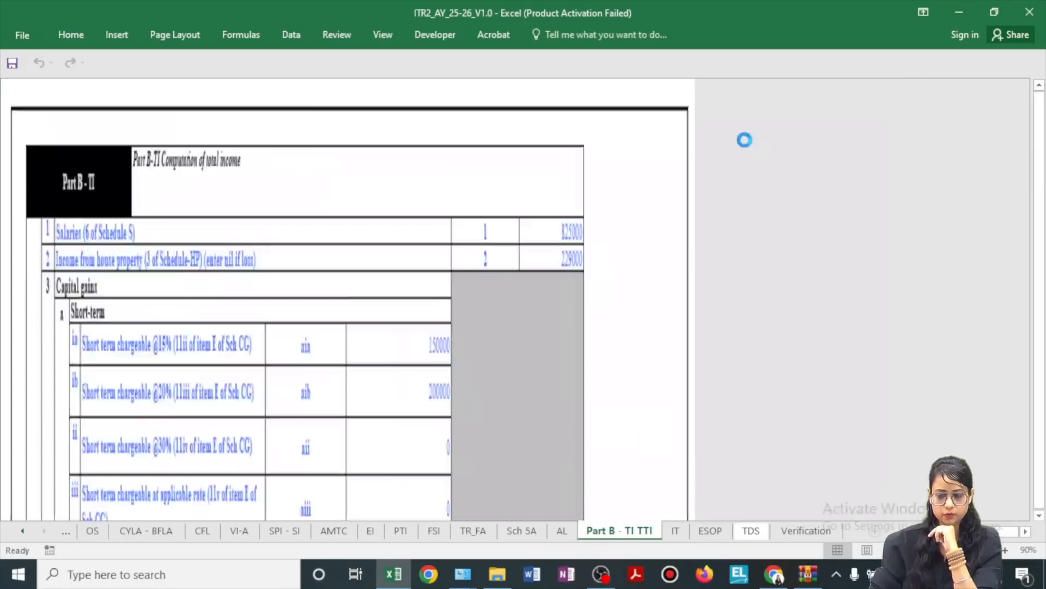
click(745, 139)
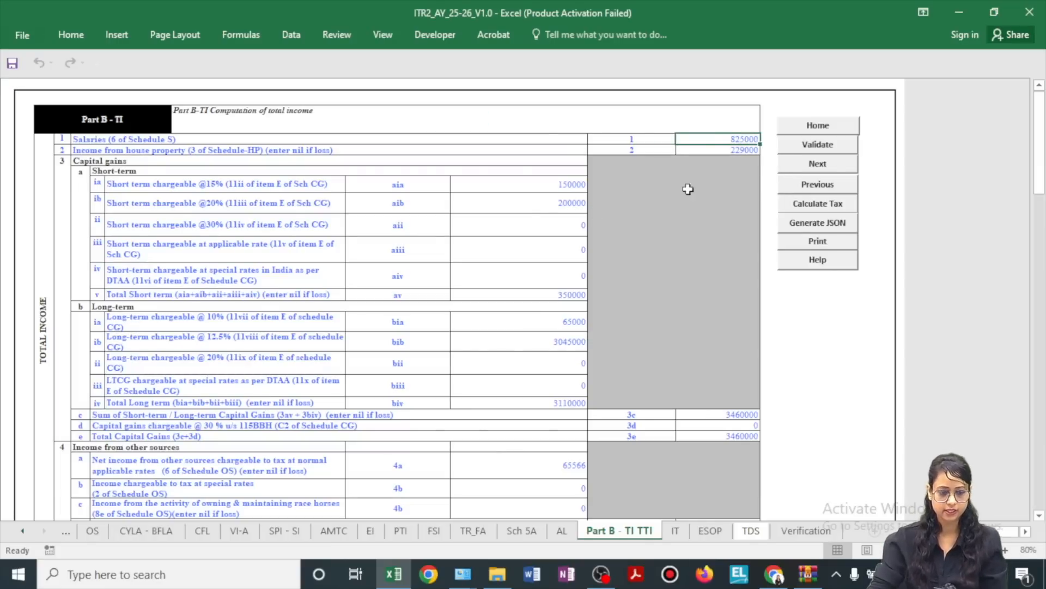
click(734, 146)
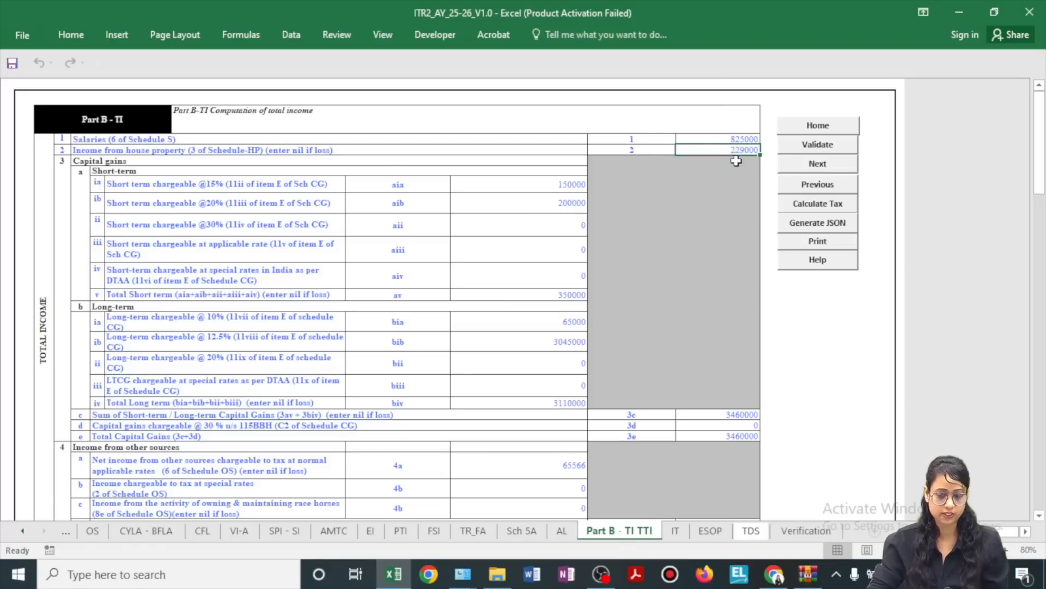
Check the short-term capital gains at 15% and 20% in Part B-TI against the Google Sheets working sheet.
click(555, 185)
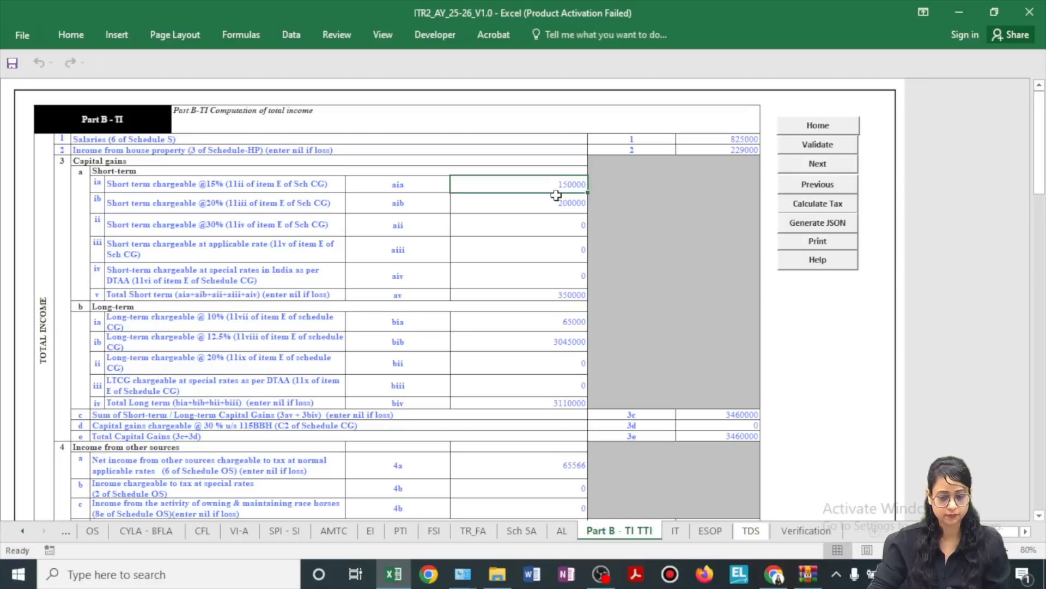
click(572, 364)
scroll(561, 349, down, 3)
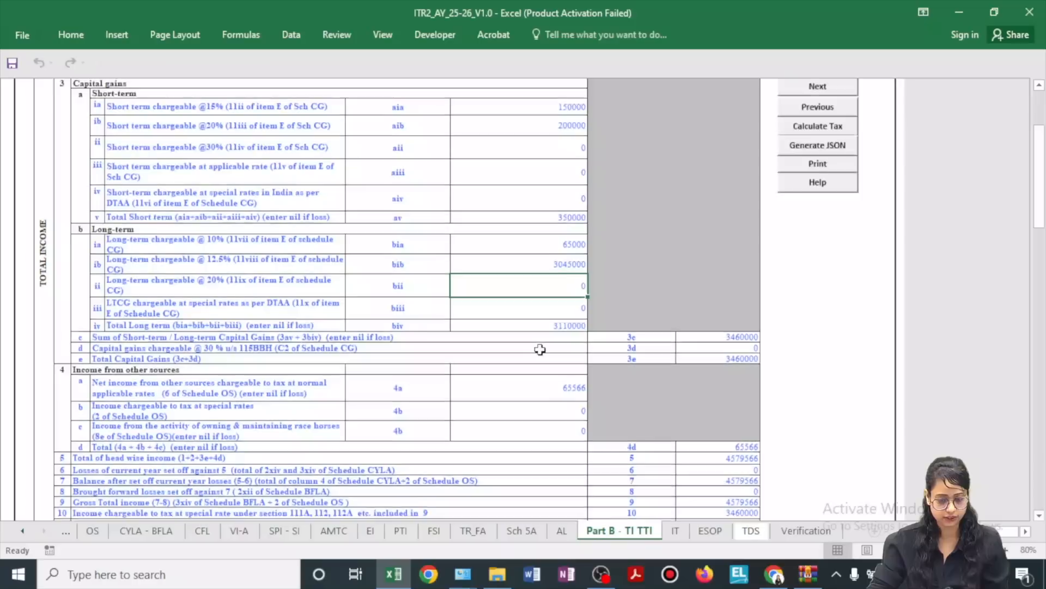
click(563, 122)
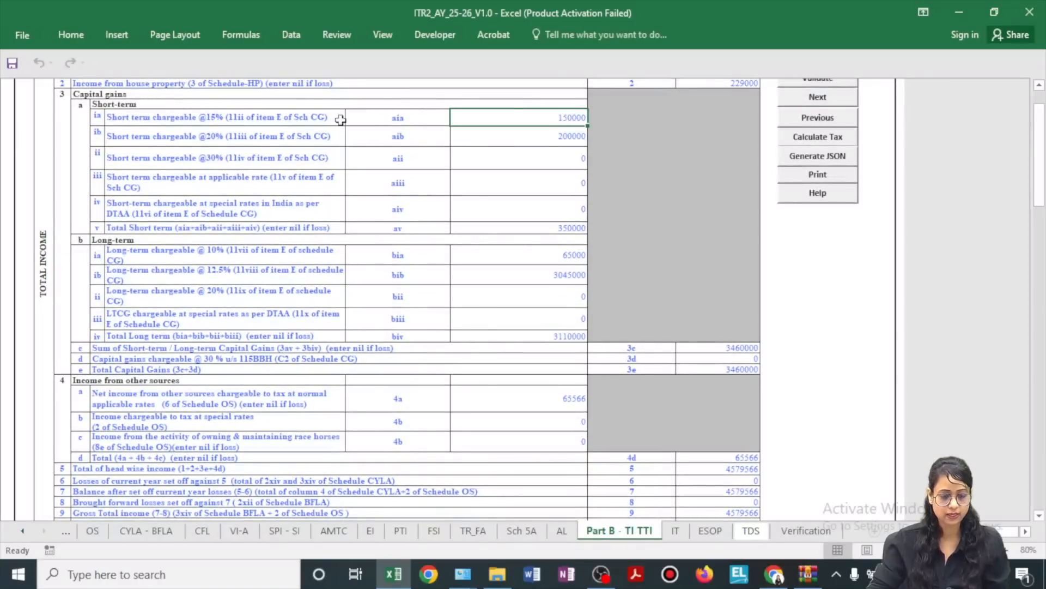
click(573, 141)
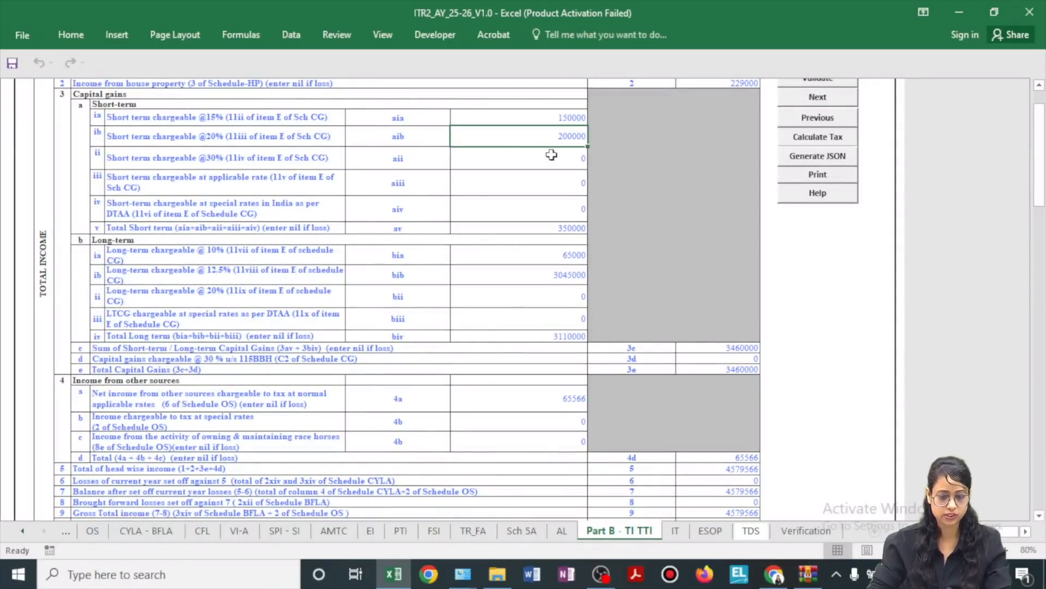
key(alt+Tab)
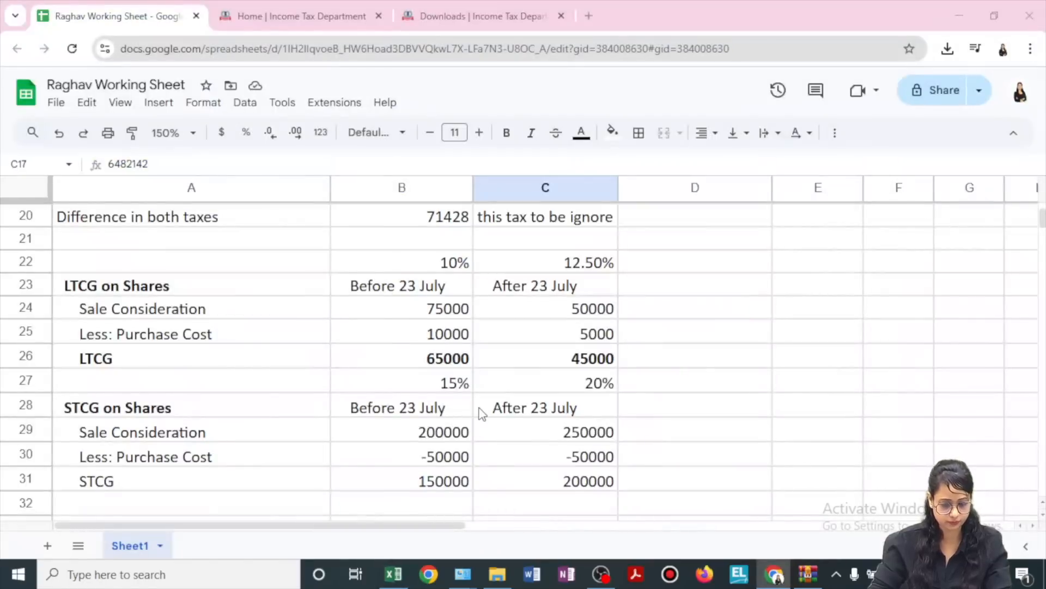
scroll(483, 436, down, 2)
key(alt+Tab)
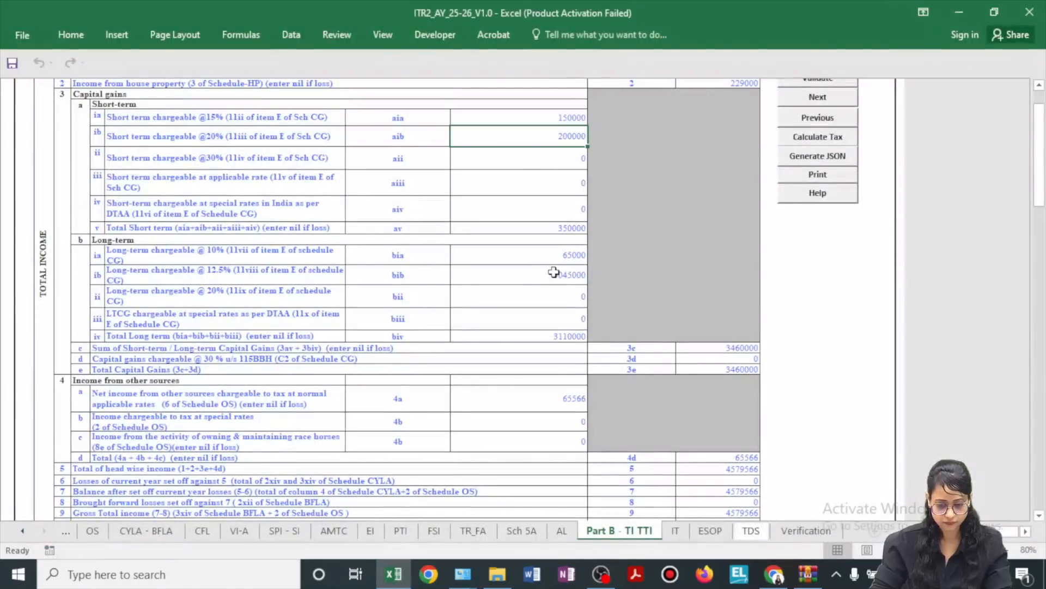
Check the long-term capital gains at 10% and 12.5% and the net income from other sources in Part B-TI.
click(545, 256)
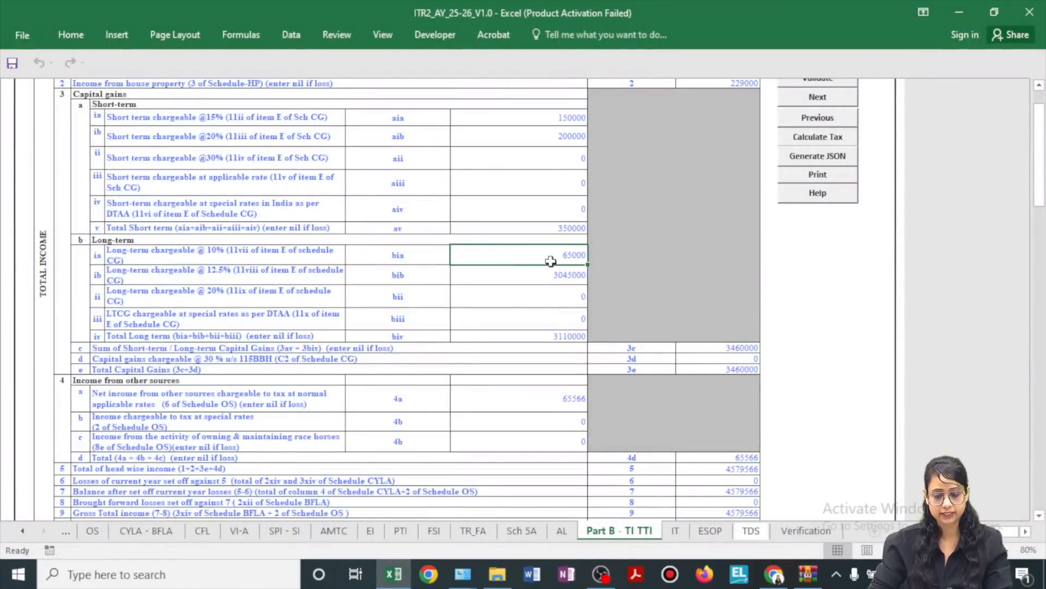
click(567, 283)
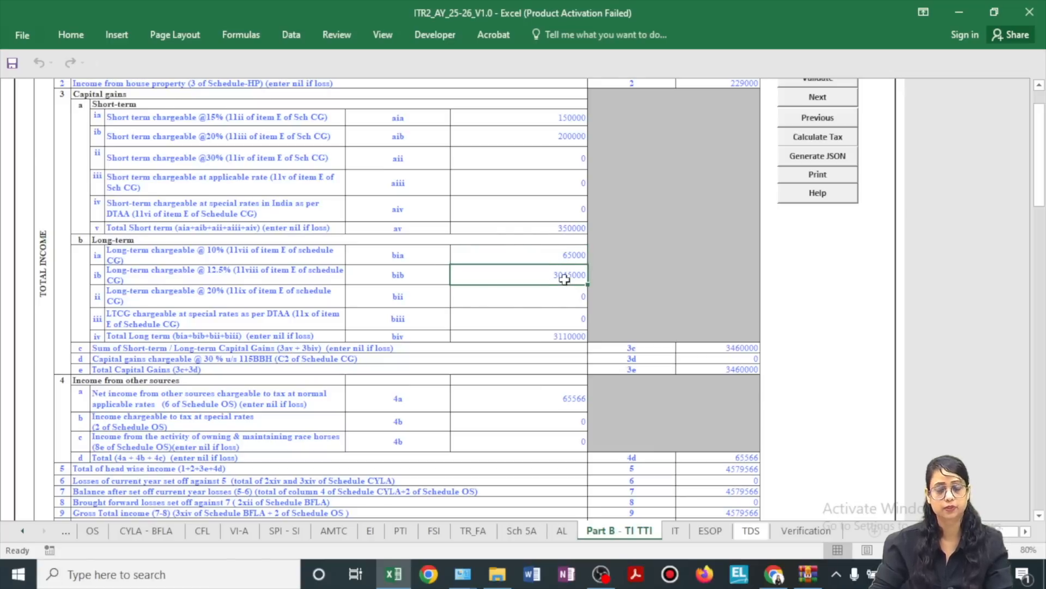
scroll(817, 355, down, 3)
click(544, 281)
scroll(743, 308, down, 1)
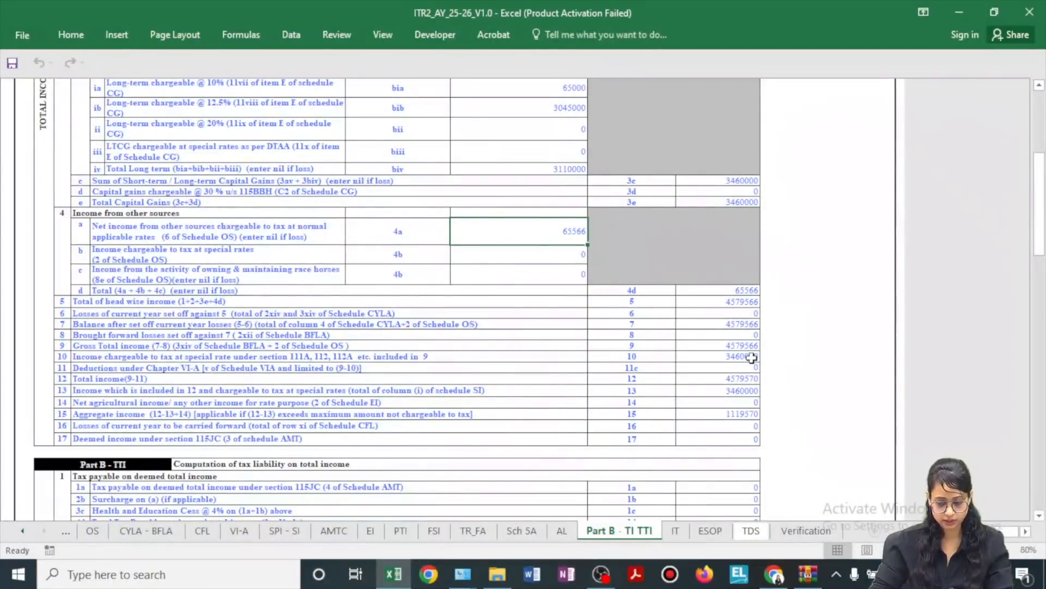
Review the total income, tax liability, interest, taxes paid, refund and bank account details down to the end of Part B-TTI.
scroll(752, 357, down, 1)
scroll(747, 354, down, 2)
scroll(731, 359, down, 6)
scroll(770, 405, down, 6)
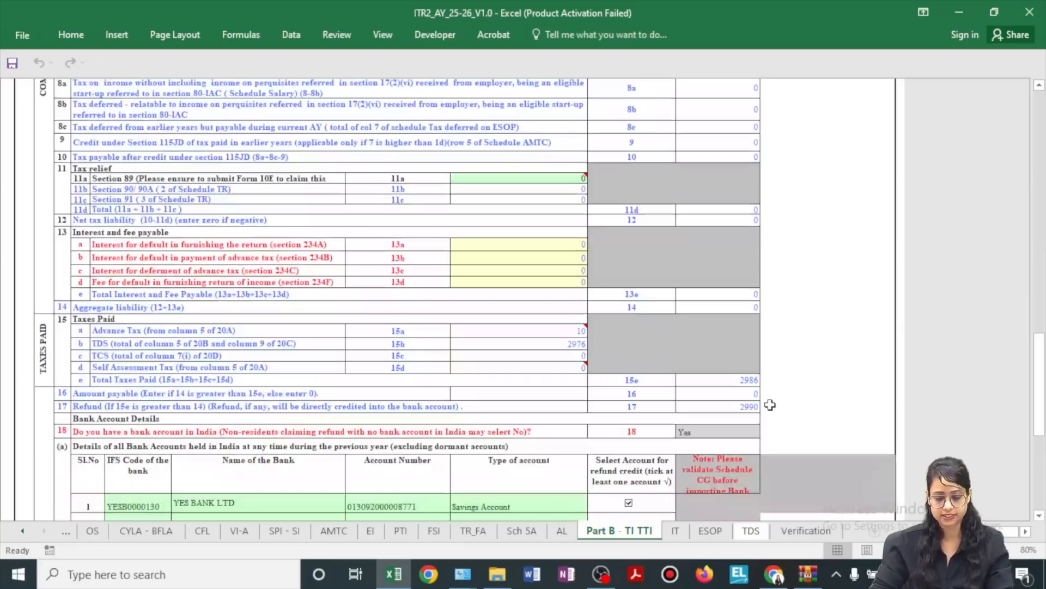
scroll(770, 405, down, 3)
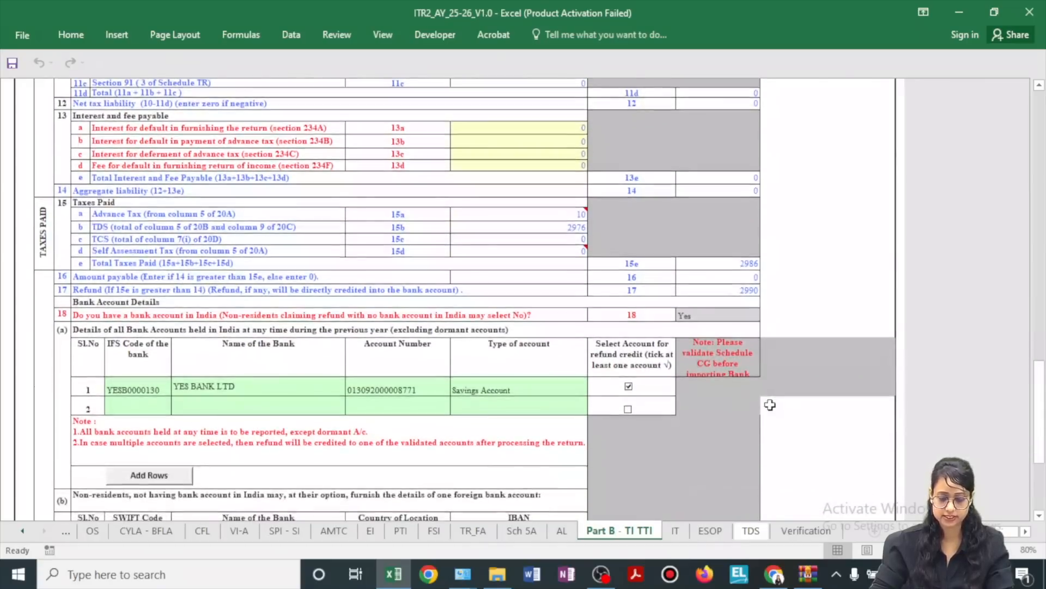
scroll(770, 404, down, 3)
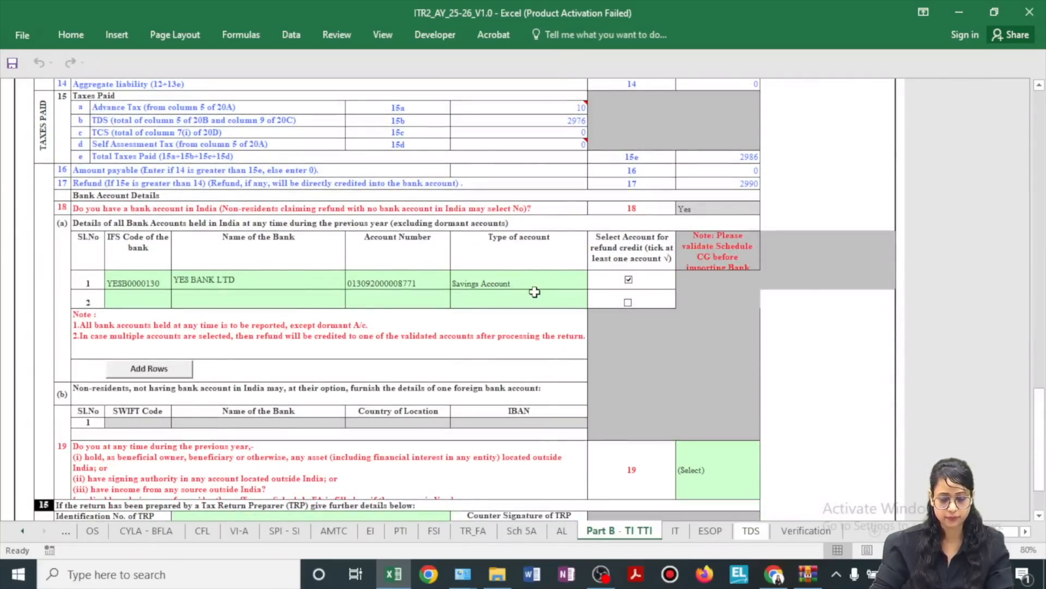
scroll(535, 292, down, 2)
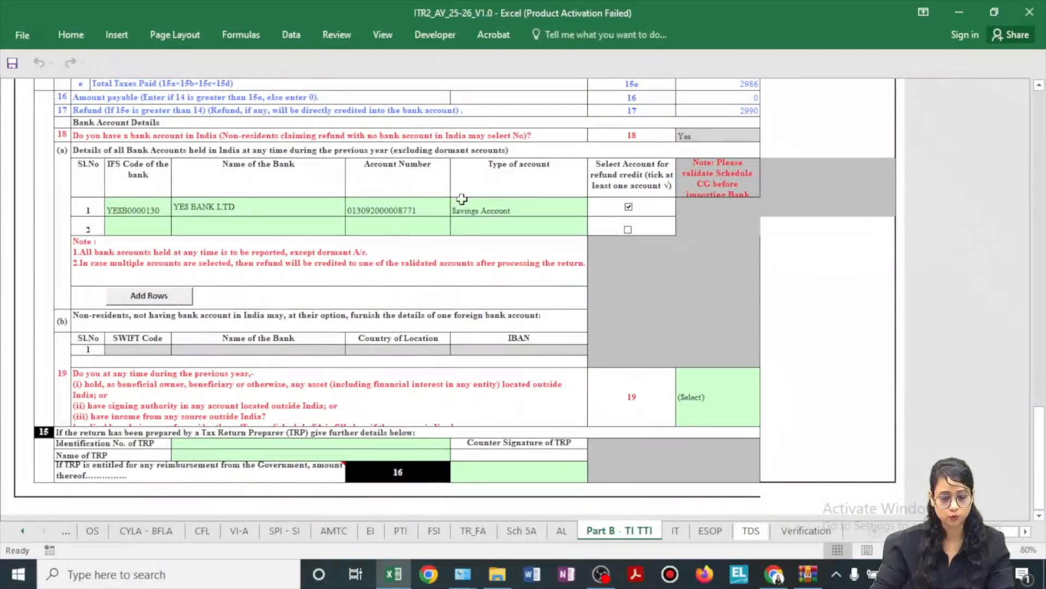
Answer No to question 19 on holding foreign assets, signing authority or income outside India in Part B-TTI.
scroll(460, 263, down, 2)
click(758, 353)
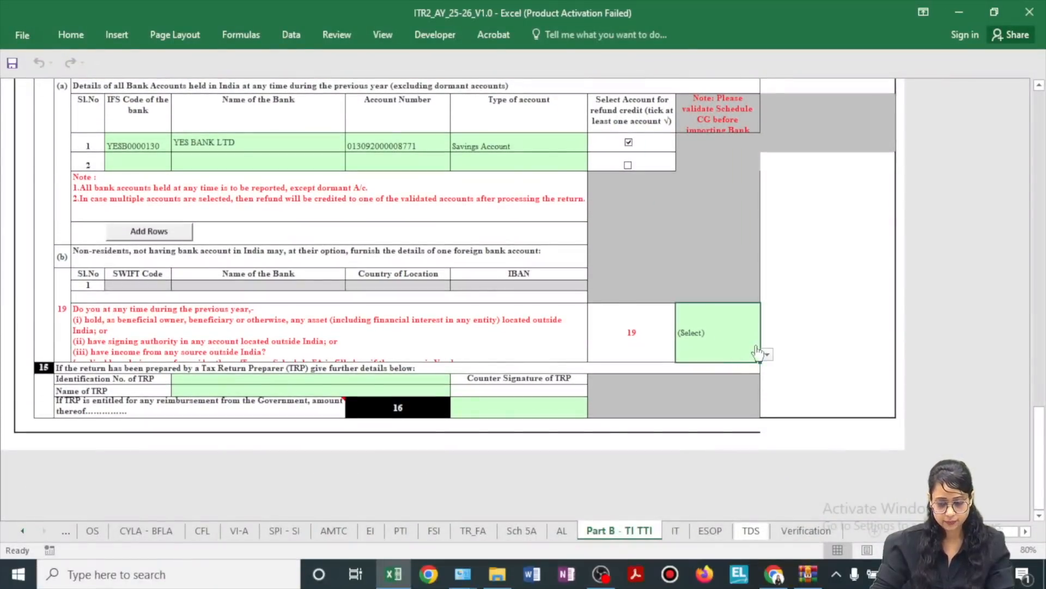
click(767, 354)
click(720, 384)
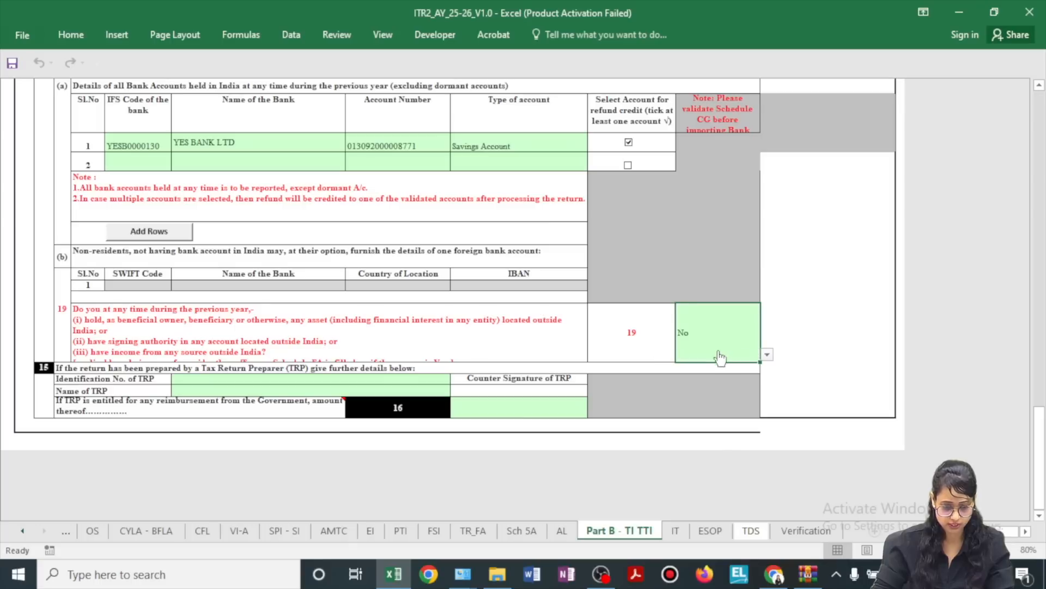
scroll(665, 393, down, 1)
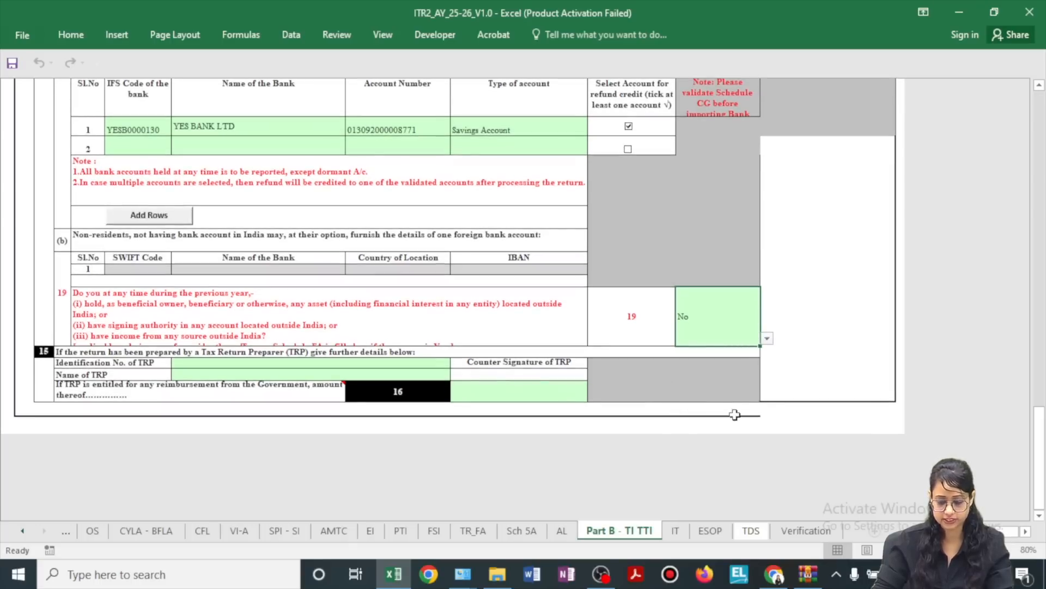
Check the advance and self-assessment tax payments in Schedule IT and look over the tax deferred on ESOP schedule.
click(676, 531)
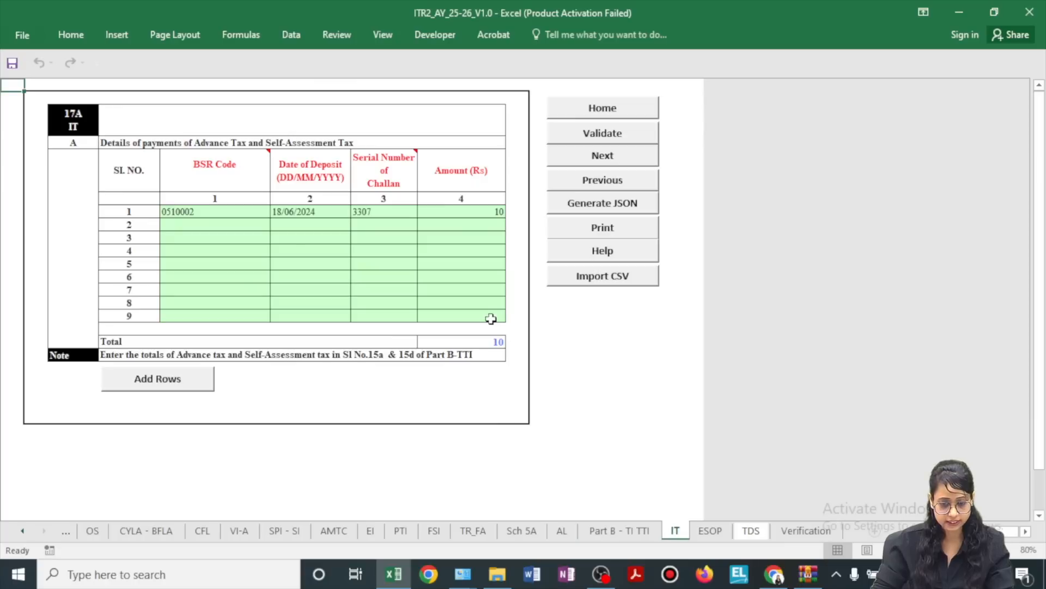
click(301, 240)
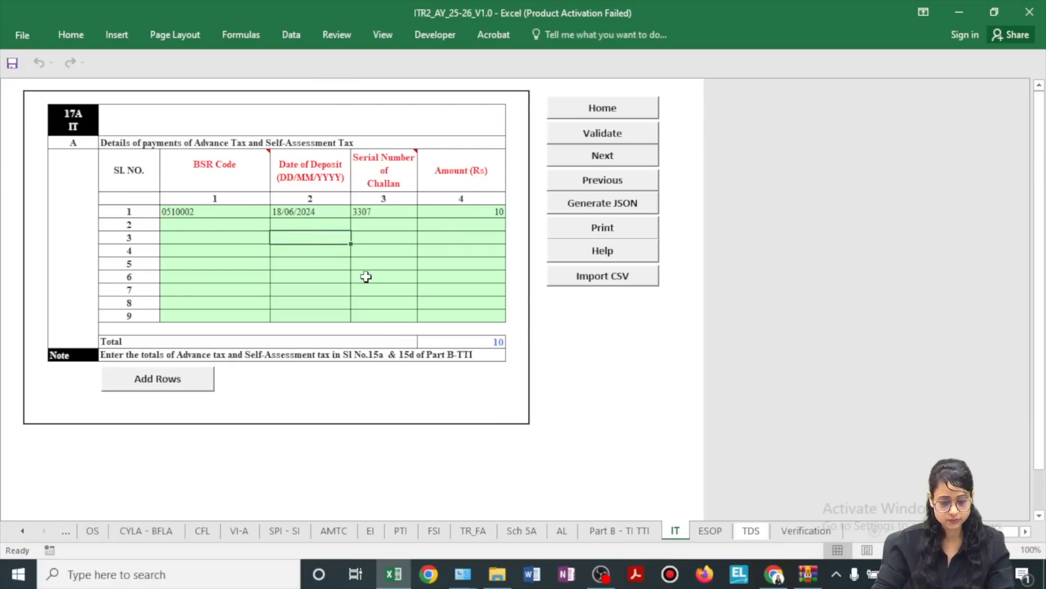
click(710, 530)
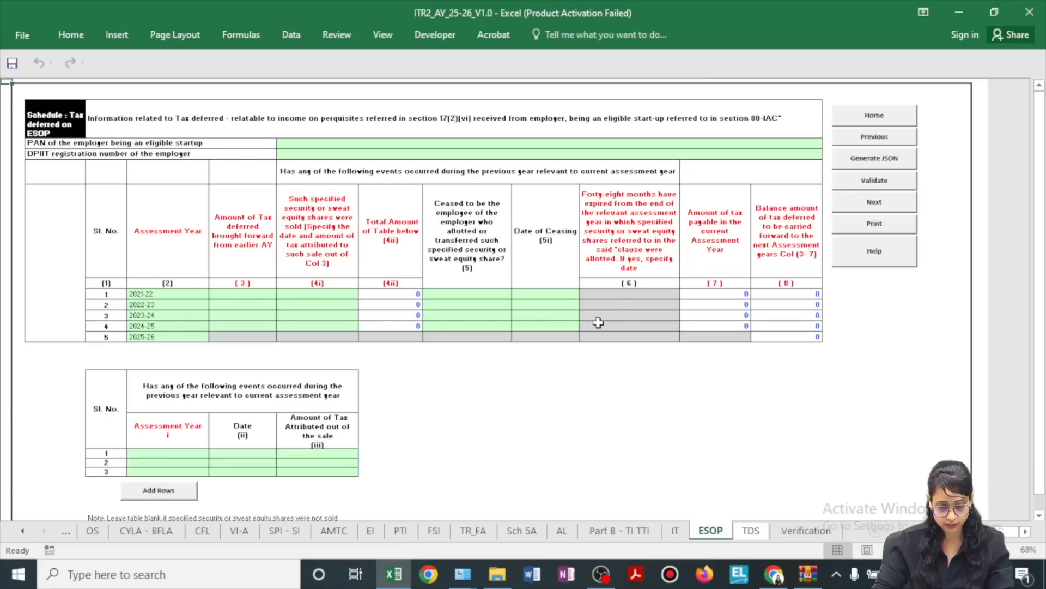
scroll(672, 436, down, 1)
scroll(673, 436, up, 1)
Review the TDS schedule's TDS 2 entry, including the amount claimed and the available Head of Income options.
click(747, 535)
click(512, 368)
scroll(438, 331, down, 1)
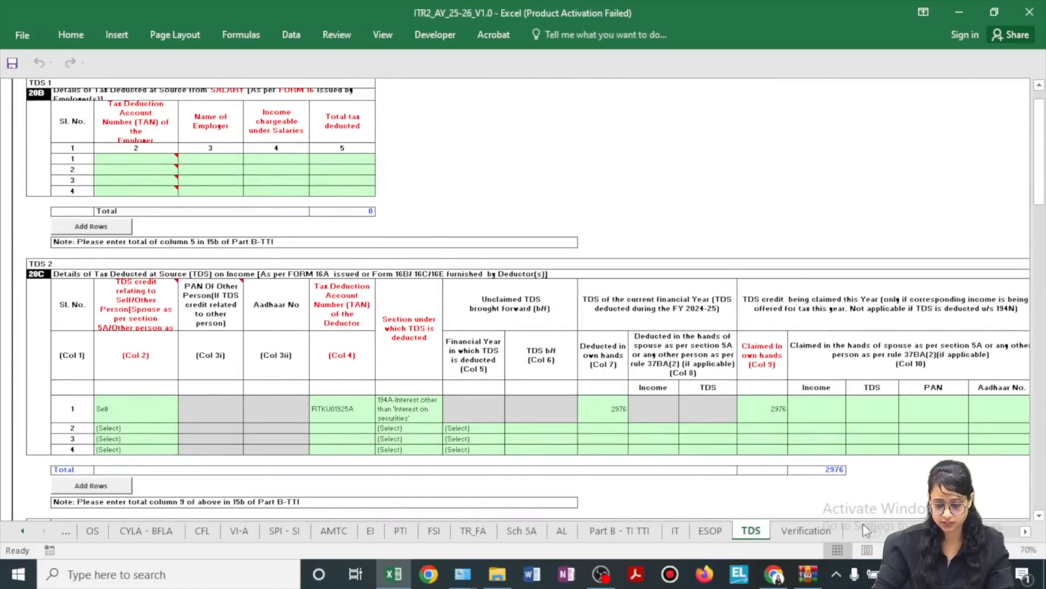
scroll(1038, 539, right, 5)
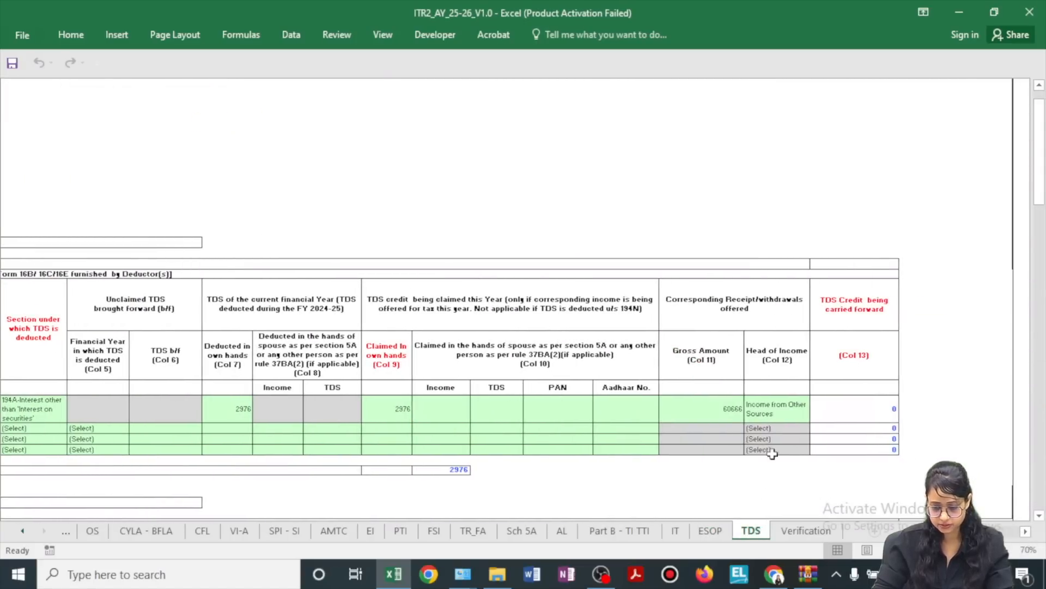
click(766, 417)
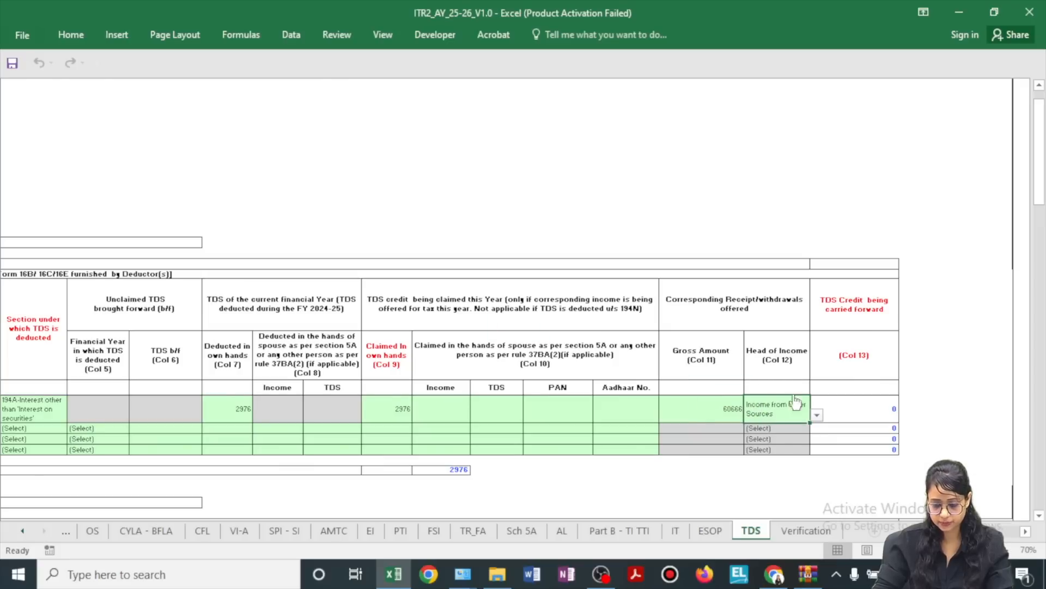
click(818, 416)
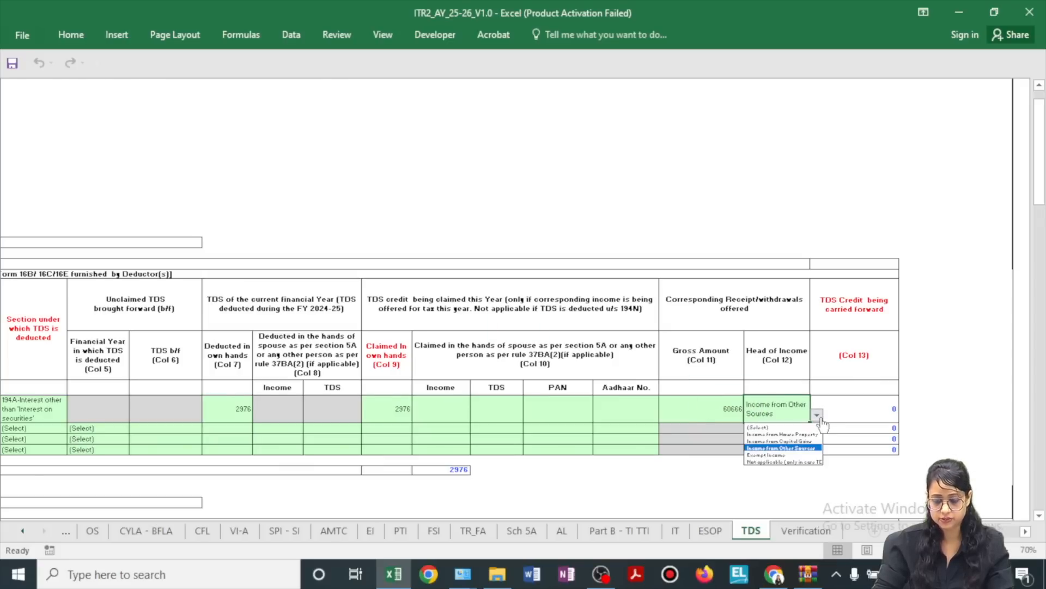
key(Escape)
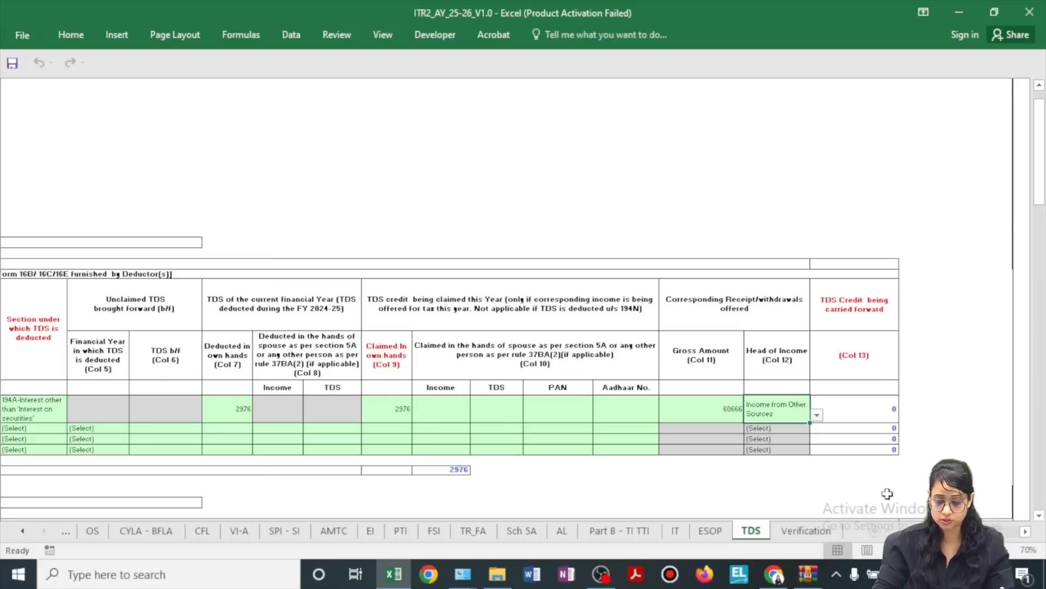
scroll(315, 309, left, 10)
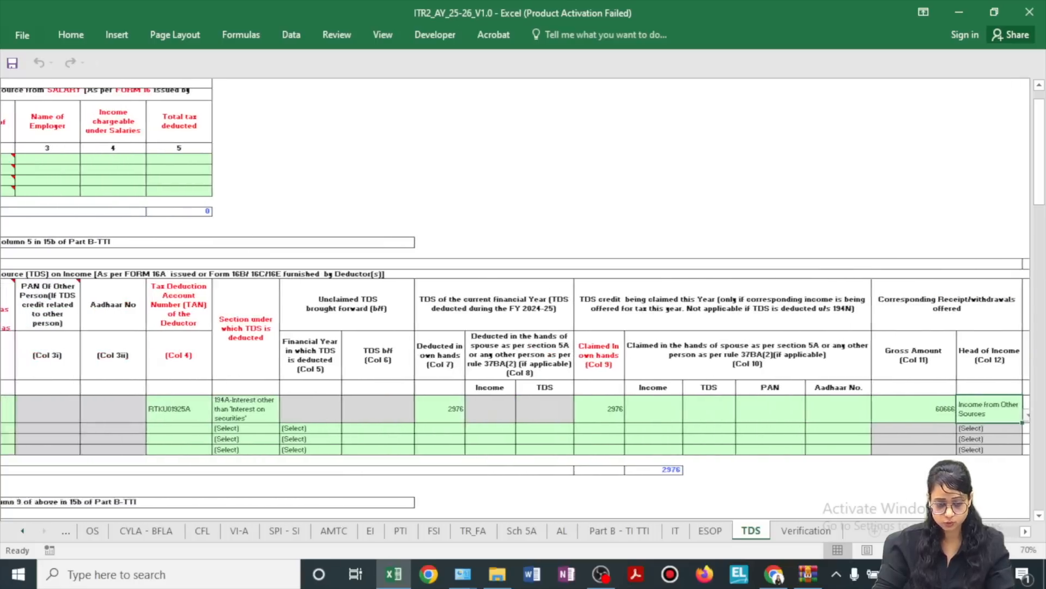
scroll(315, 310, up, 1)
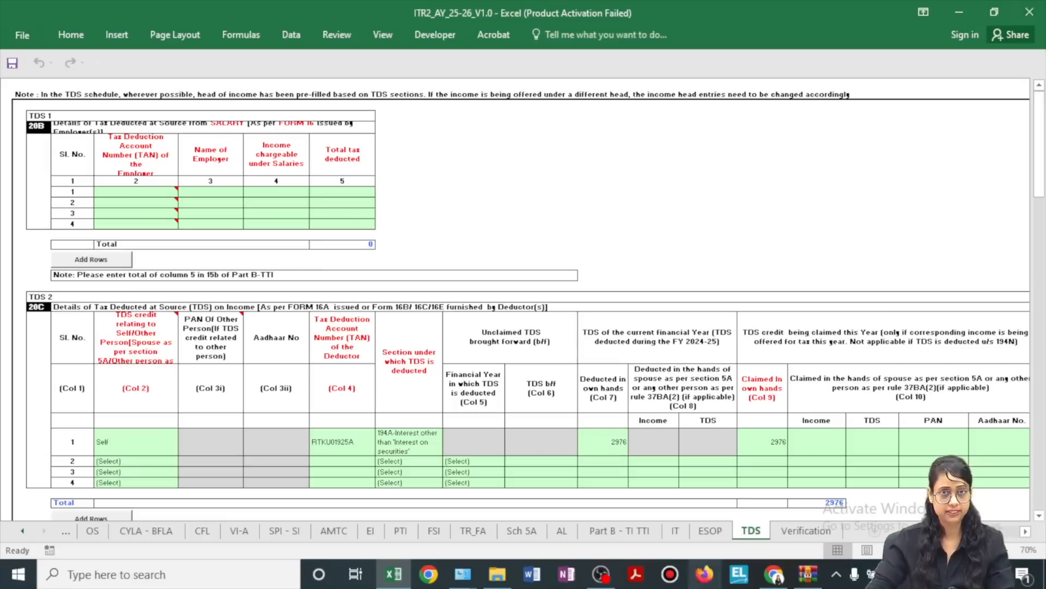
Run Calculate Tax from PART A - General and acknowledge the message about interest u/s 234C.
click(24, 528)
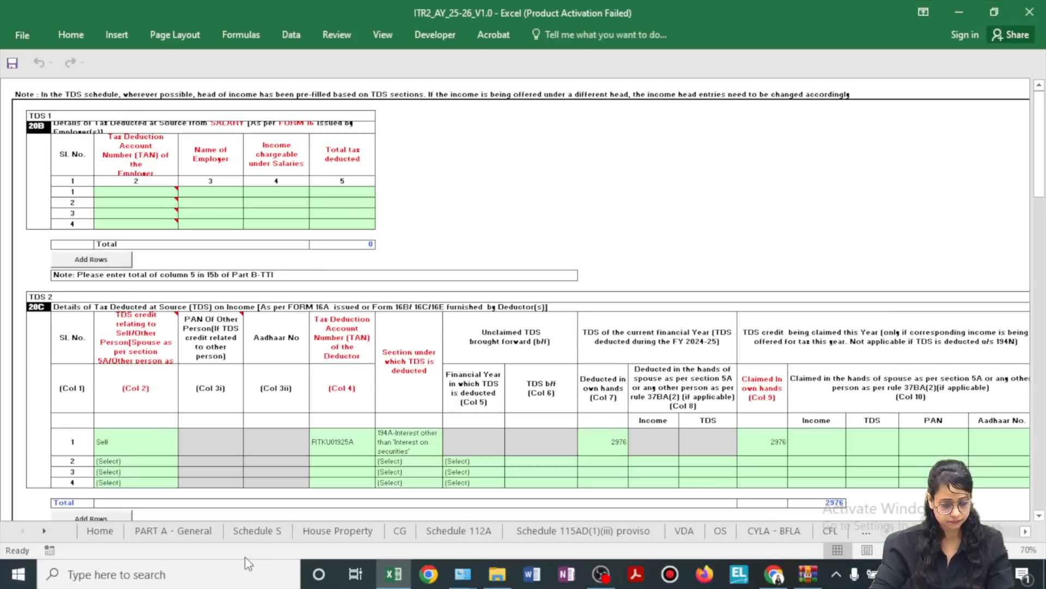
click(174, 530)
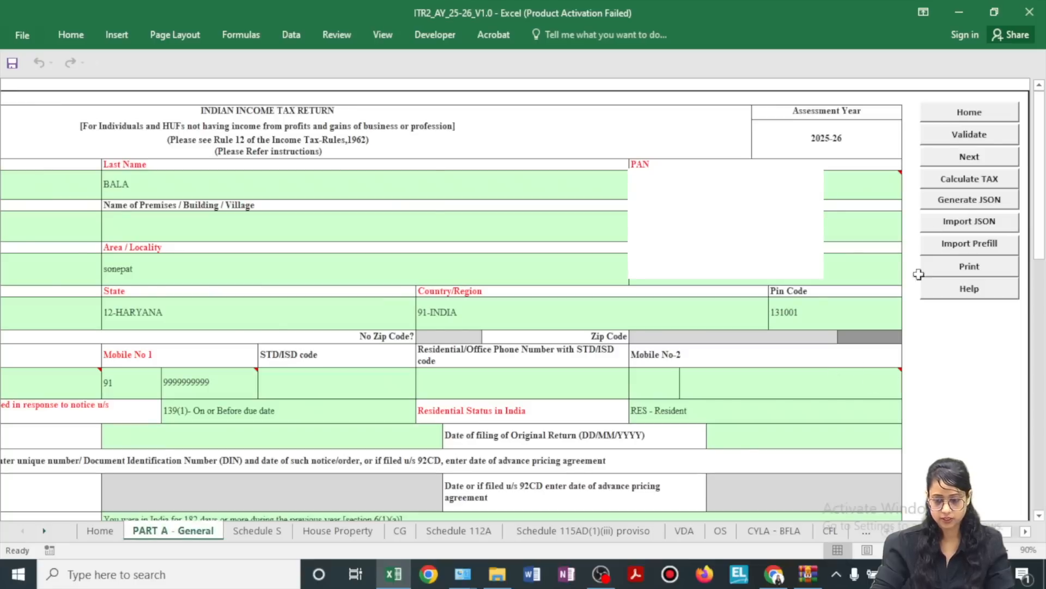
click(968, 181)
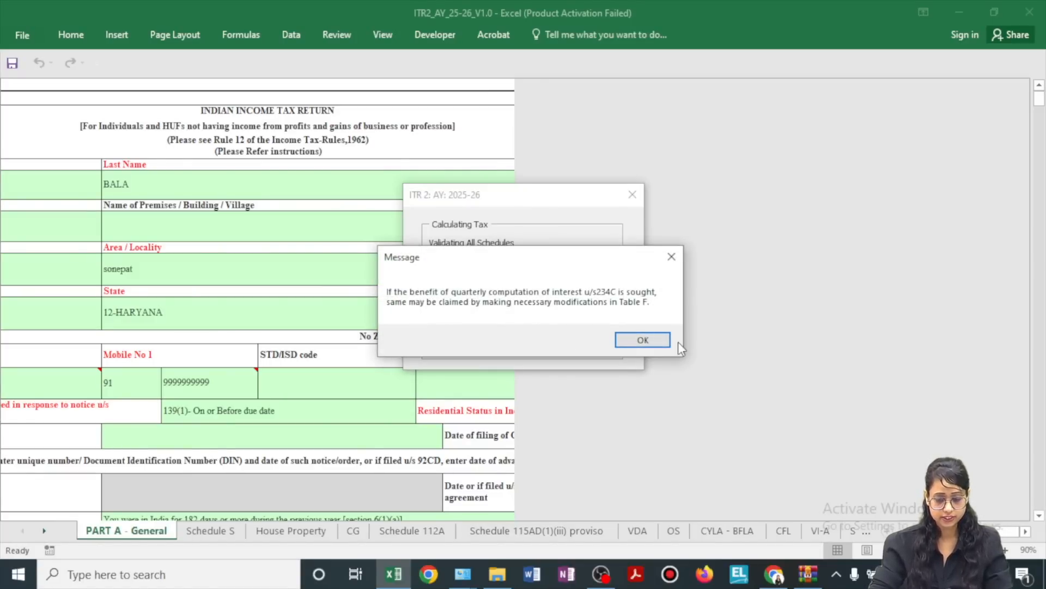
click(642, 340)
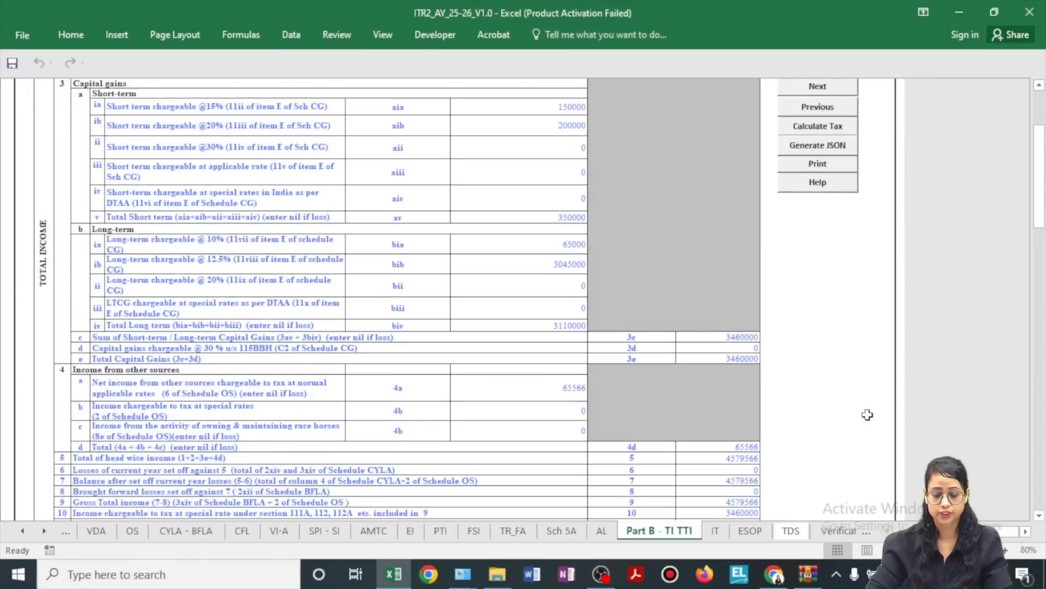
Review the recalculated income and tax liability in Part B, focusing on tax at normal rates and tax at special rates.
scroll(868, 415, down, 6)
scroll(867, 415, down, 3)
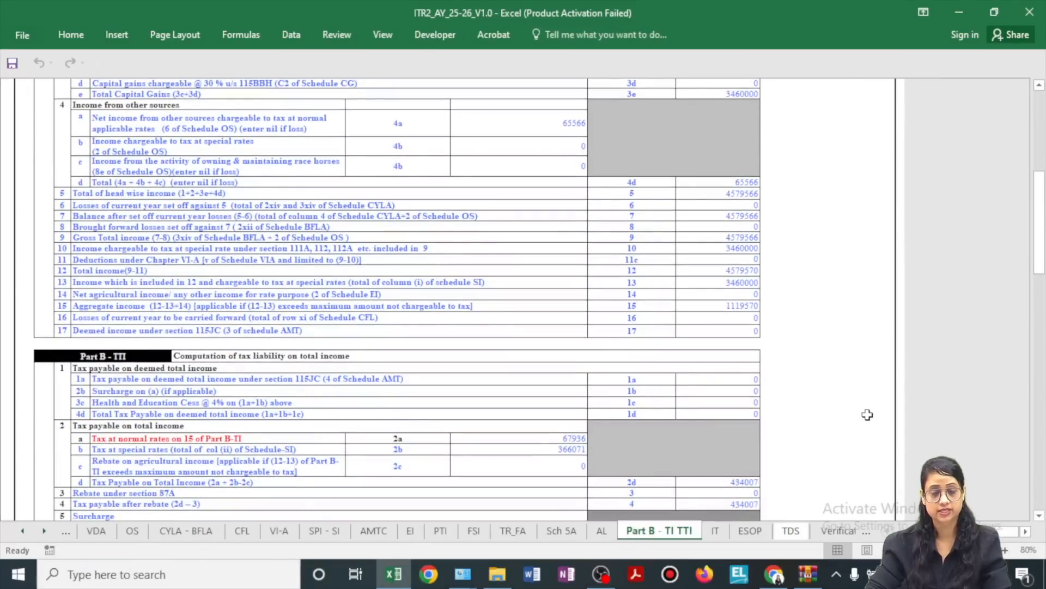
scroll(868, 415, down, 4)
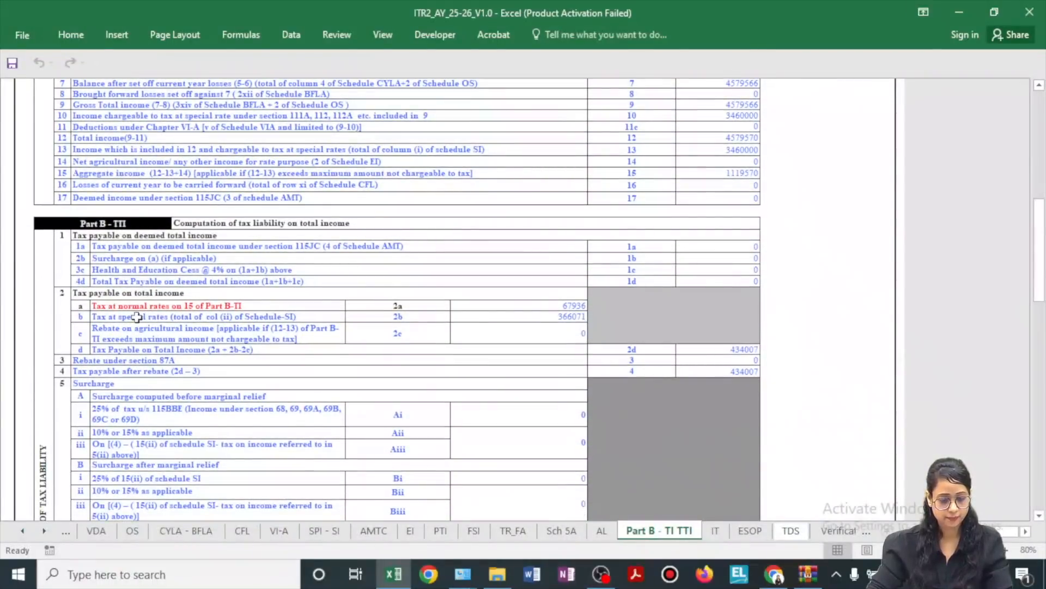
click(491, 307)
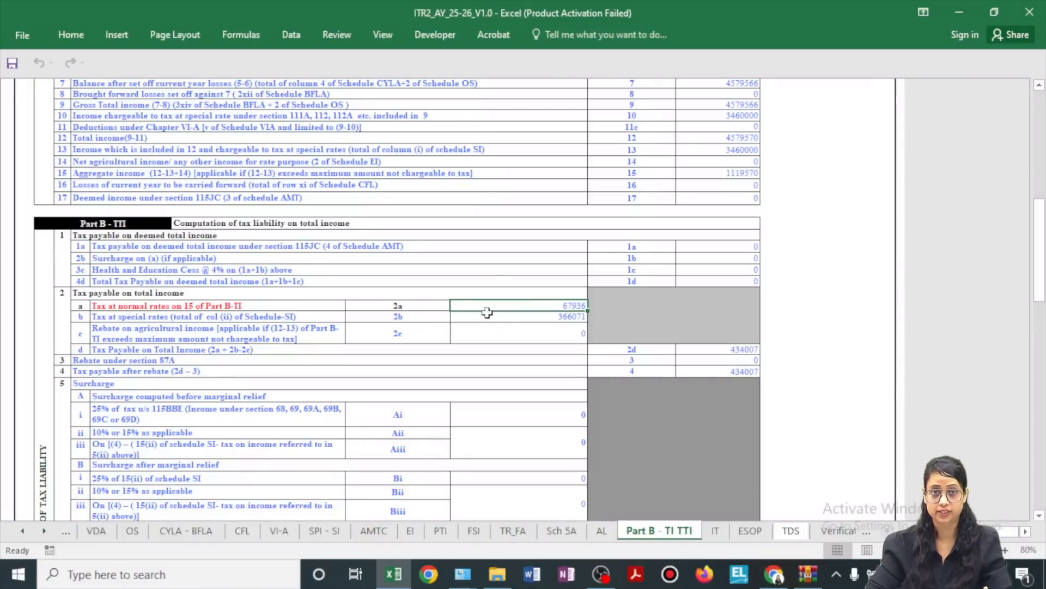
key(Down)
scroll(493, 344, down, 1)
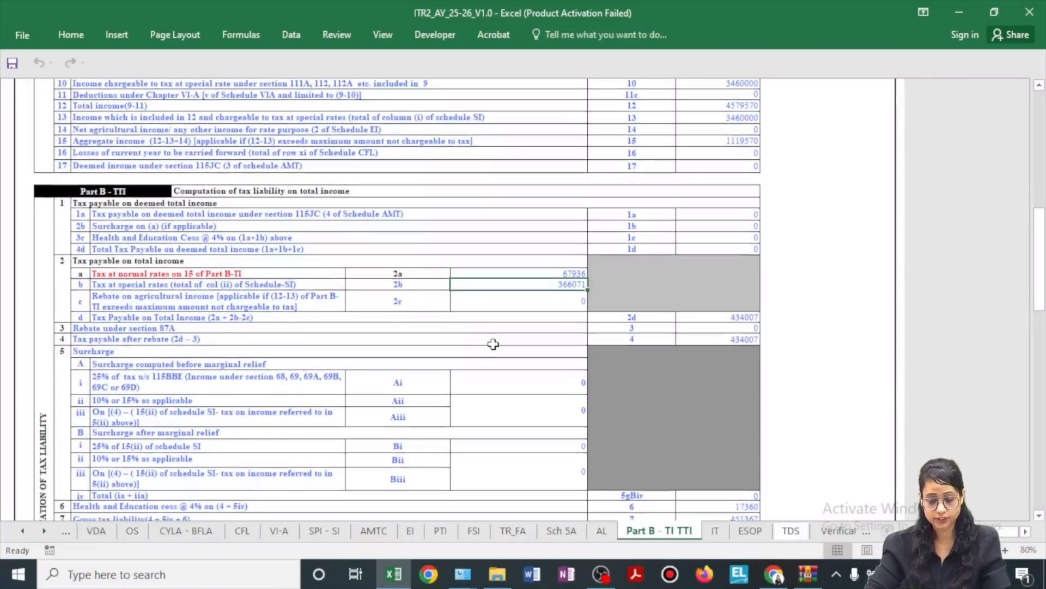
scroll(478, 348, down, 3)
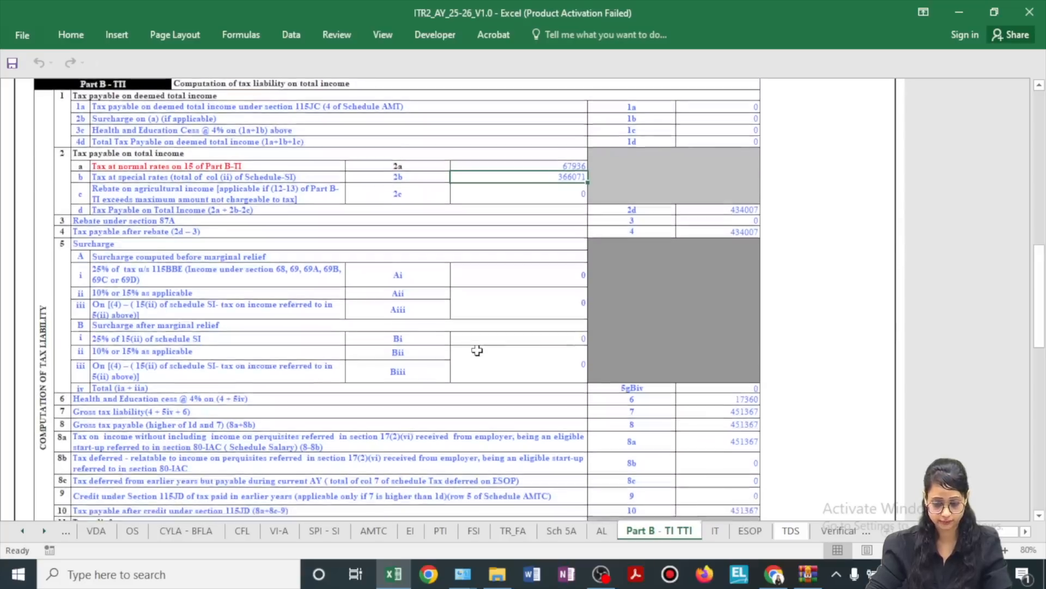
scroll(477, 350, down, 2)
Go to Schedule CG's immovable property section and check the long-term gain in B1e and the tax in B1ei(A).
click(22, 531)
click(21, 531)
click(22, 531)
click(92, 531)
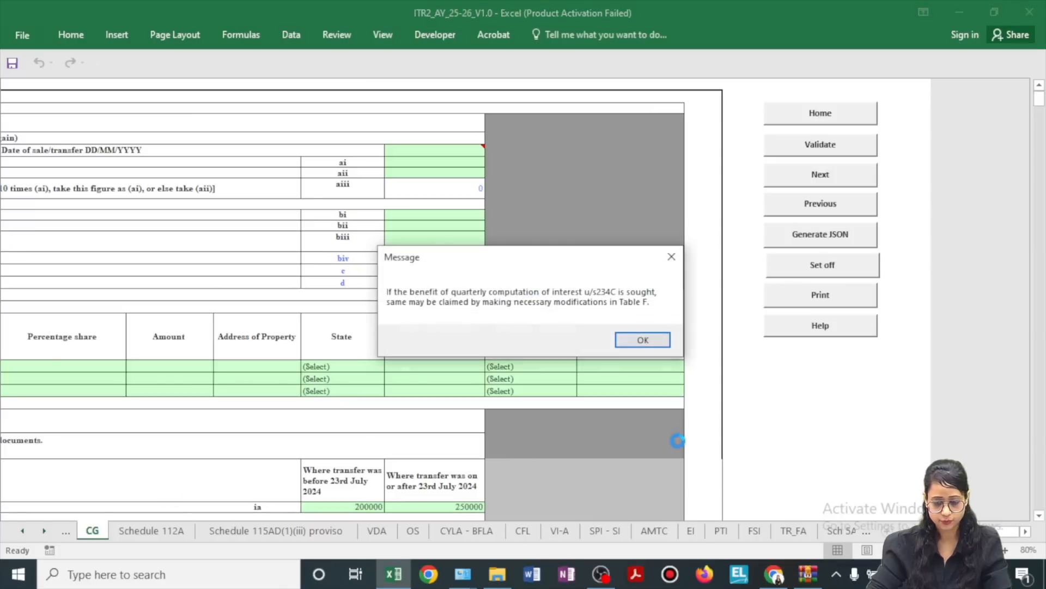
click(644, 340)
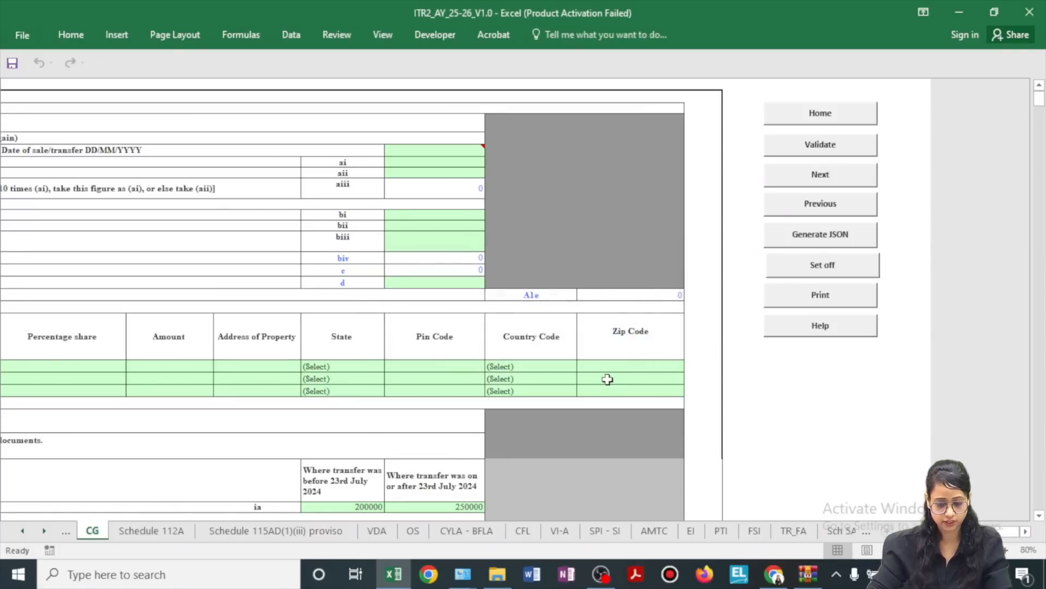
scroll(608, 379, down, 10)
click(1006, 550)
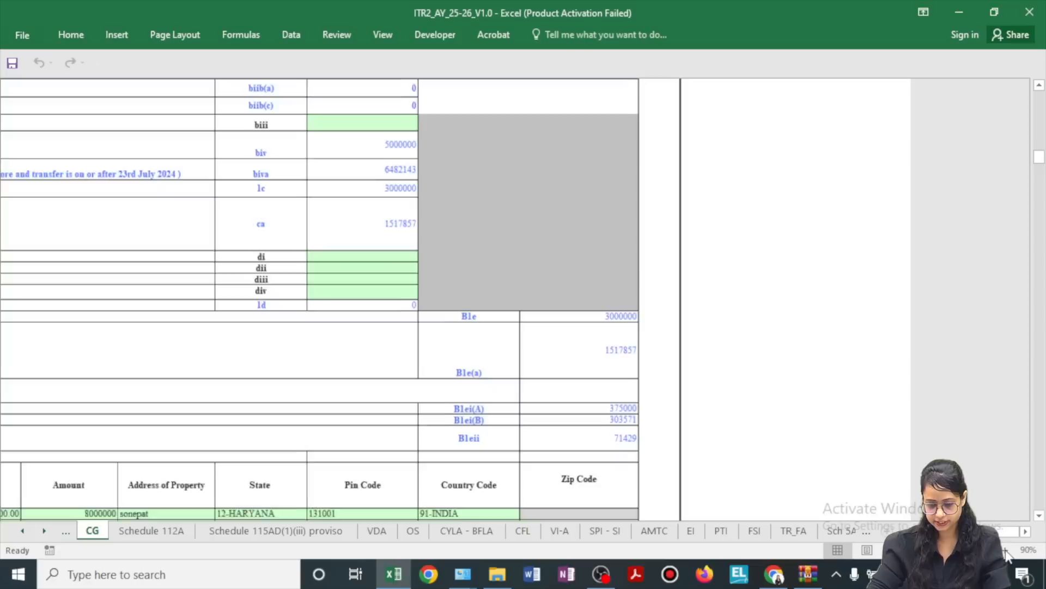
click(1005, 550)
click(650, 431)
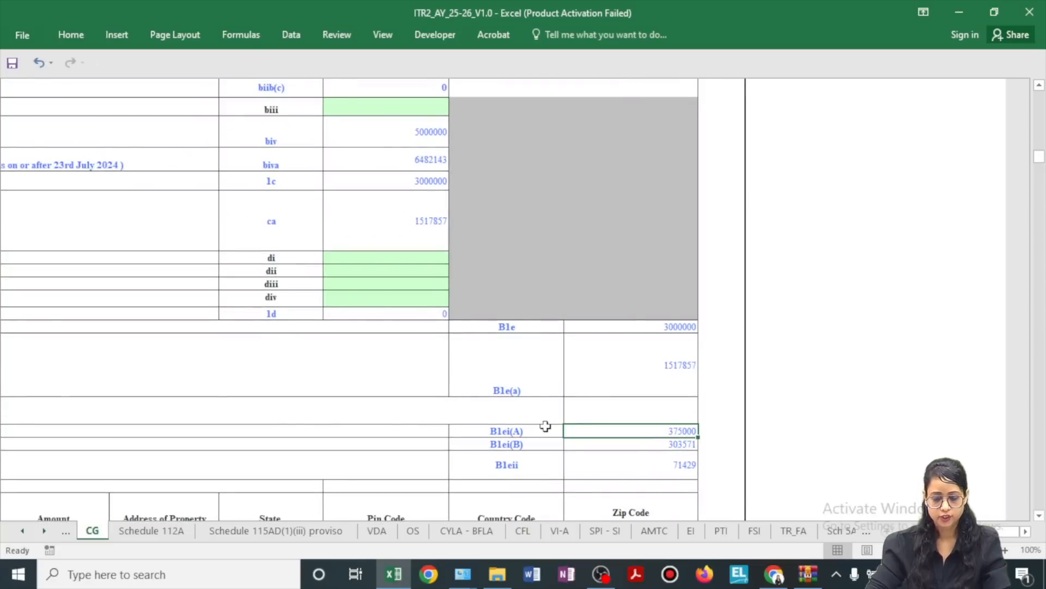
click(686, 330)
click(681, 429)
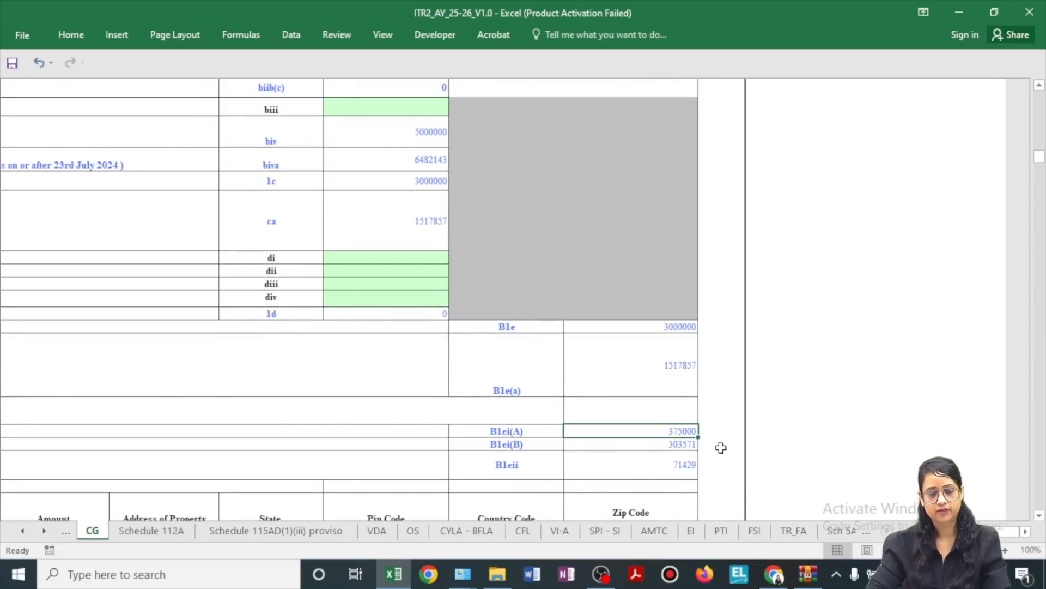
Check the tax in B1ei(B), the gain in B1e(a) and the excess amount in B1eii of Schedule CG.
click(605, 444)
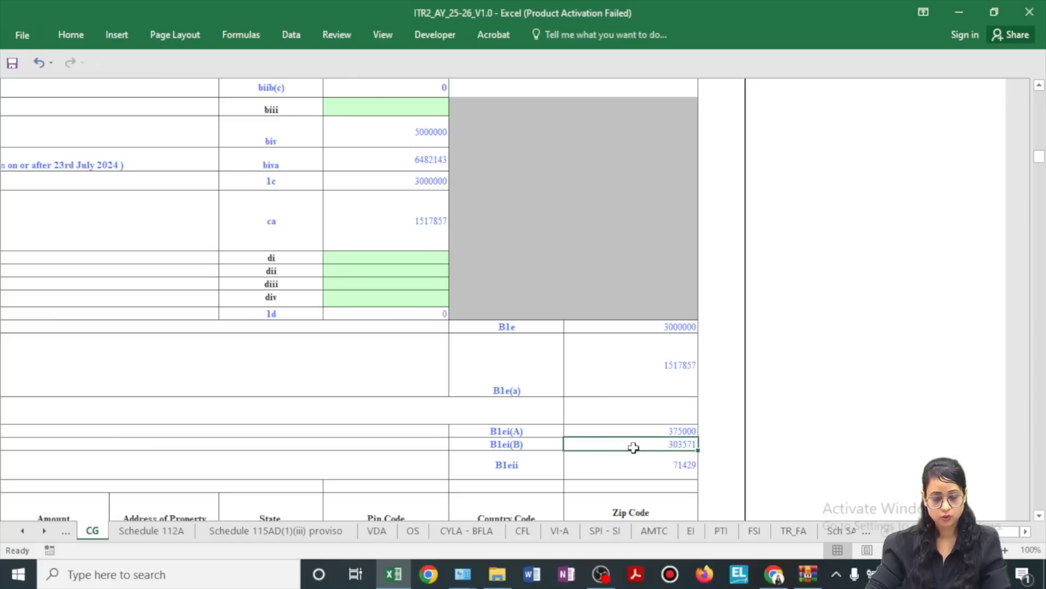
click(679, 382)
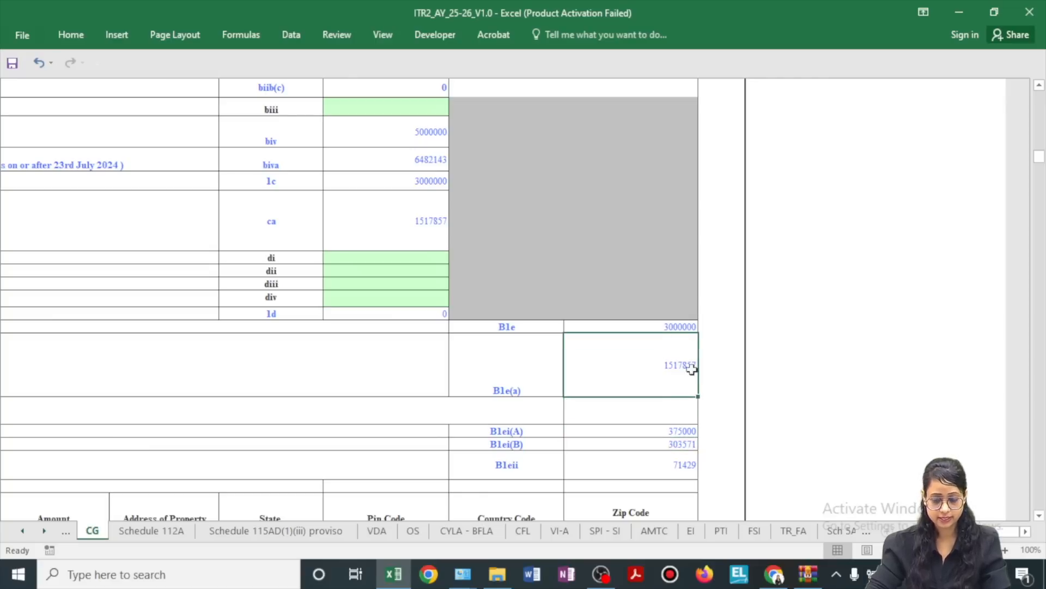
click(683, 465)
scroll(671, 446, down, 1)
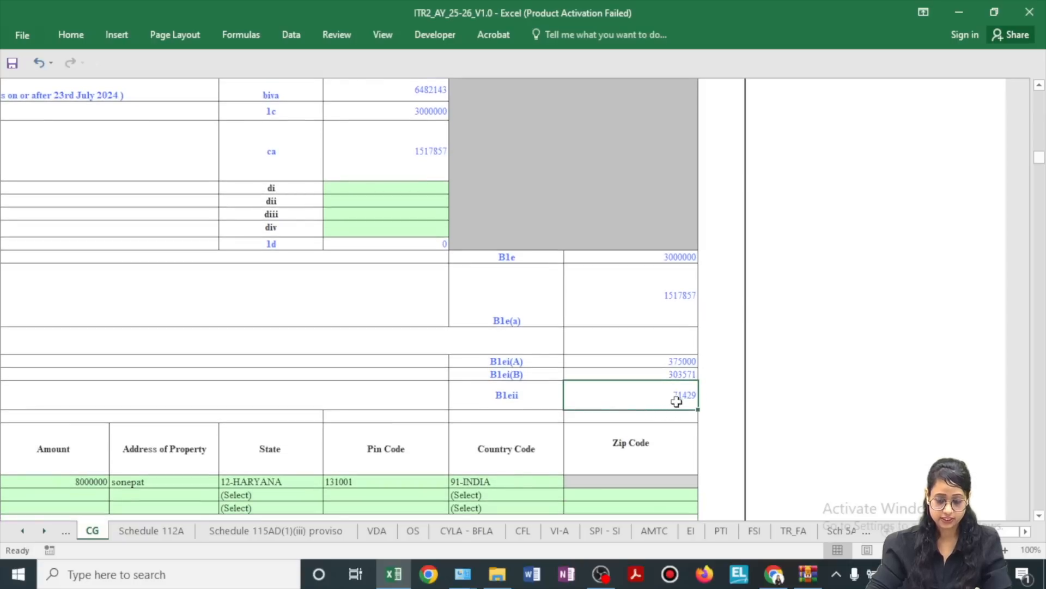
Read the descriptions of the 12.5% tax, 20% tax and excess amount rows, and return to the B1eii figure.
scroll(599, 449, left, 10)
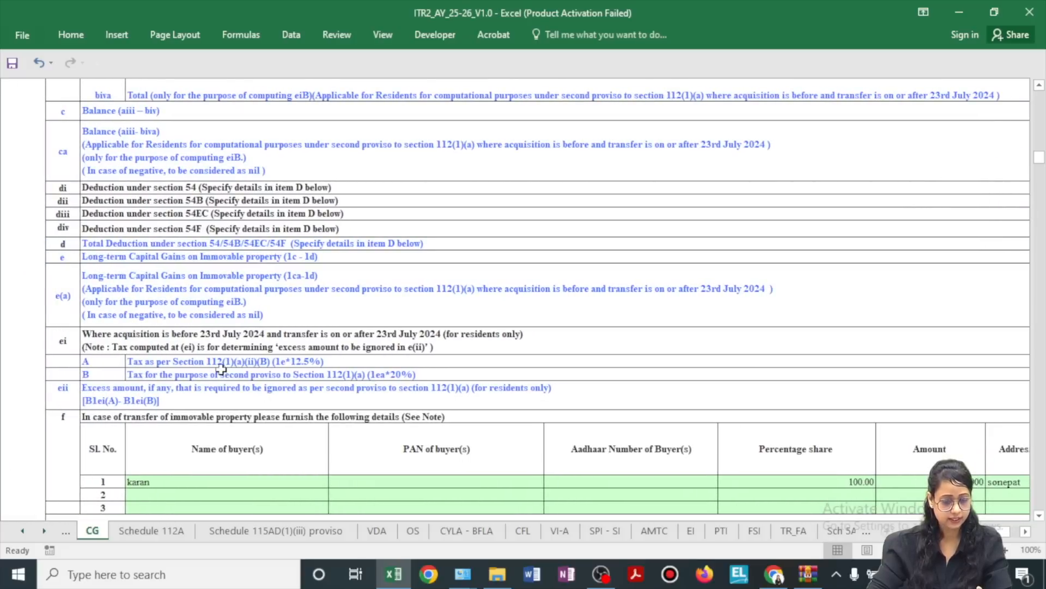
click(234, 360)
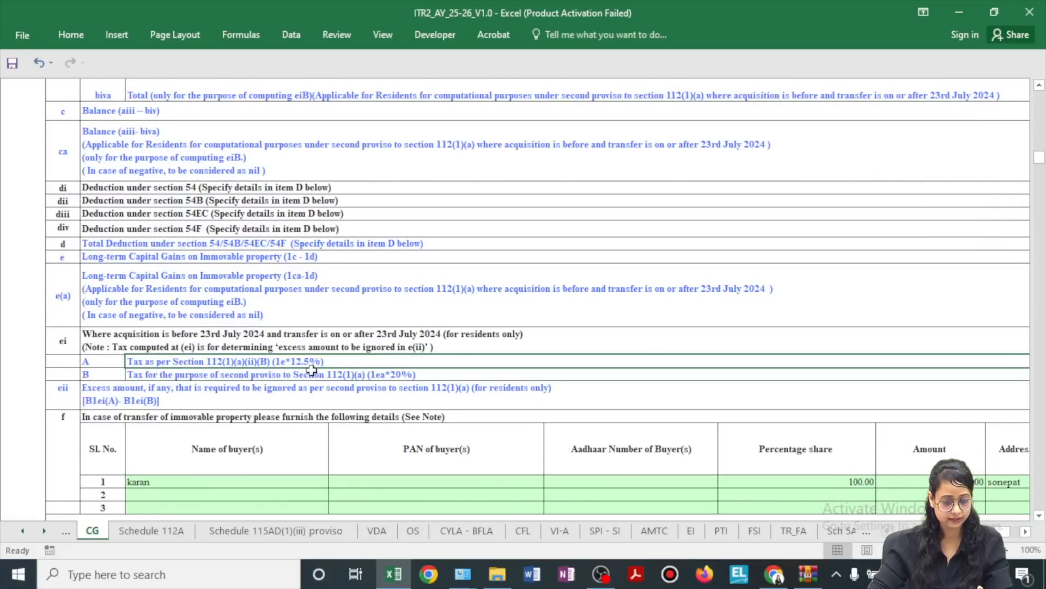
click(218, 374)
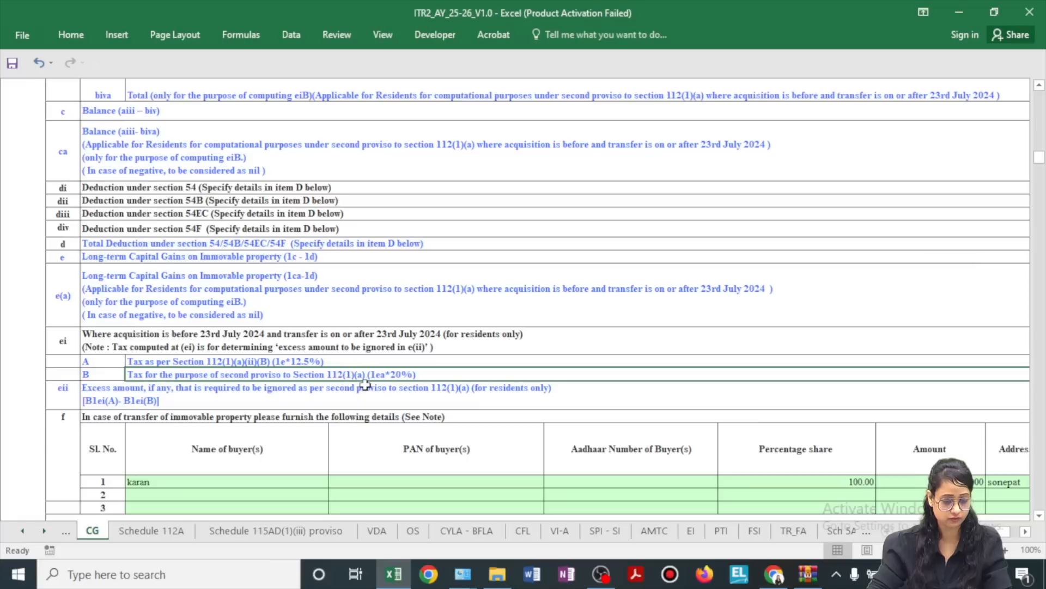
click(243, 393)
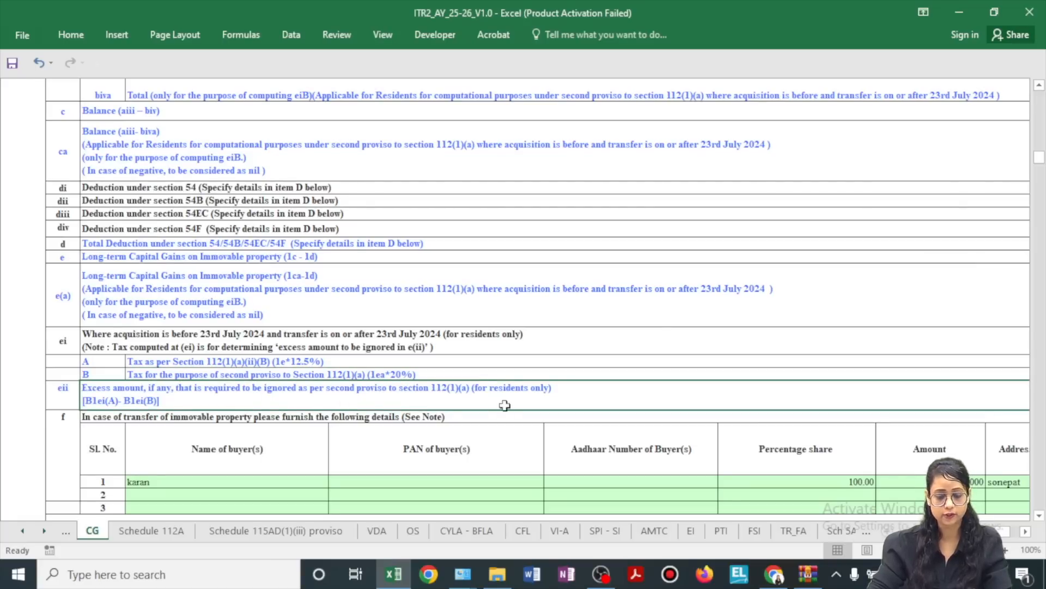
scroll(523, 299, right, 5)
click(659, 397)
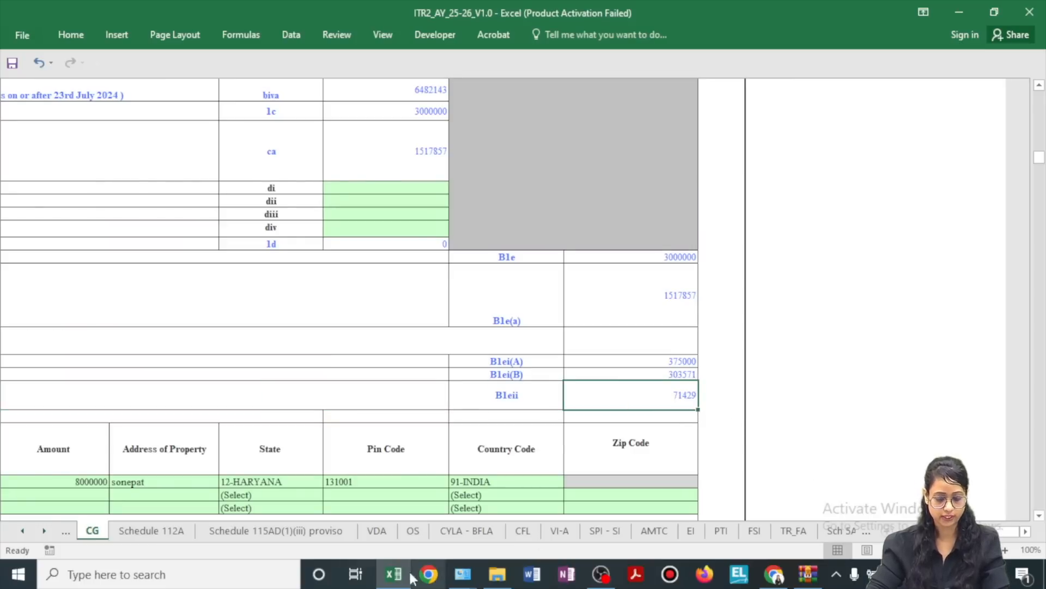
Switch to the Raghav Working Sheet in Chrome and check the property tax difference, its note and the 20% tax with indexation.
click(429, 574)
scroll(426, 379, up, 6)
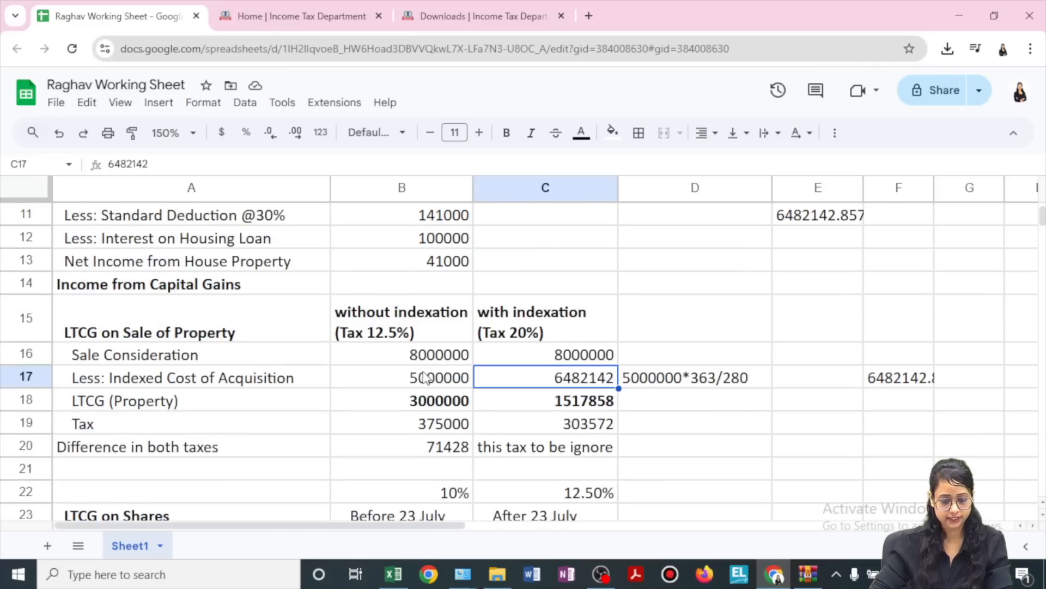
click(446, 455)
scroll(445, 459, down, 2)
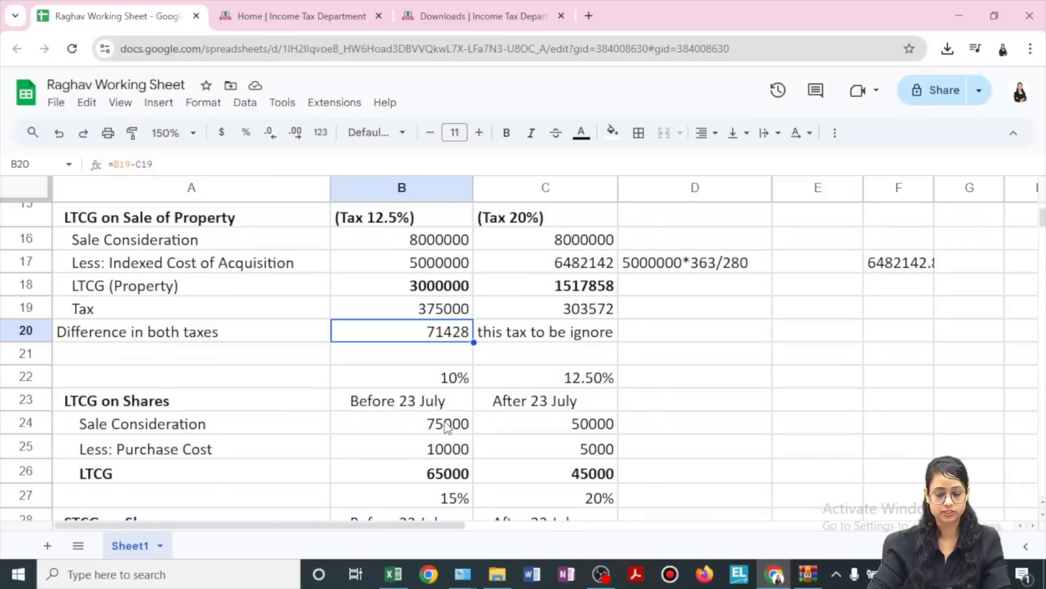
click(523, 335)
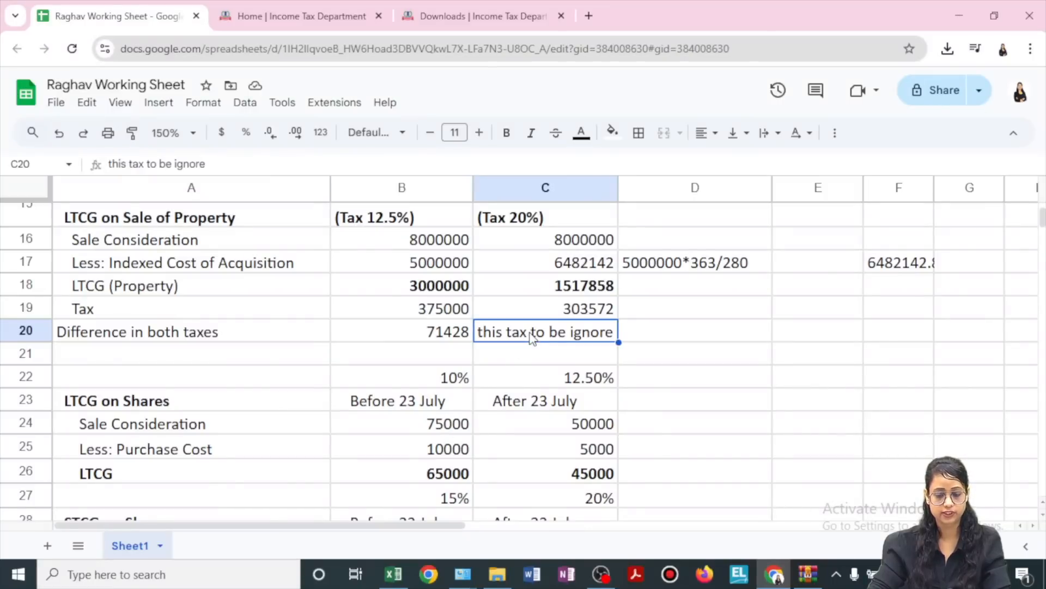
click(564, 313)
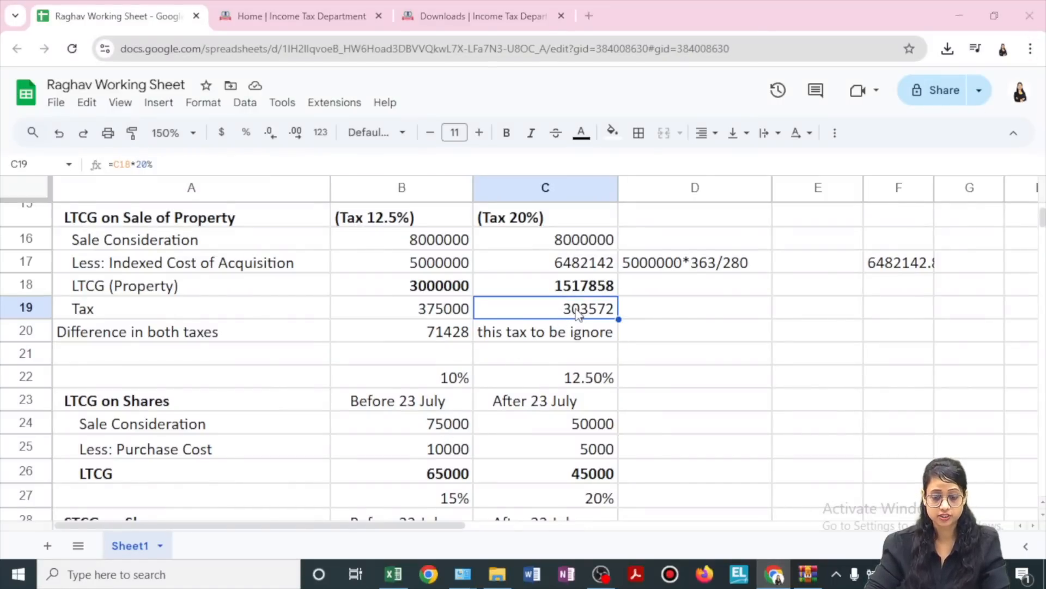
Return to the ITR-2 Excel utility, open Schedule SI on the SPI - SI sheet and enlarge the view to 110%.
key(alt+Tab)
scroll(662, 331, down, 1)
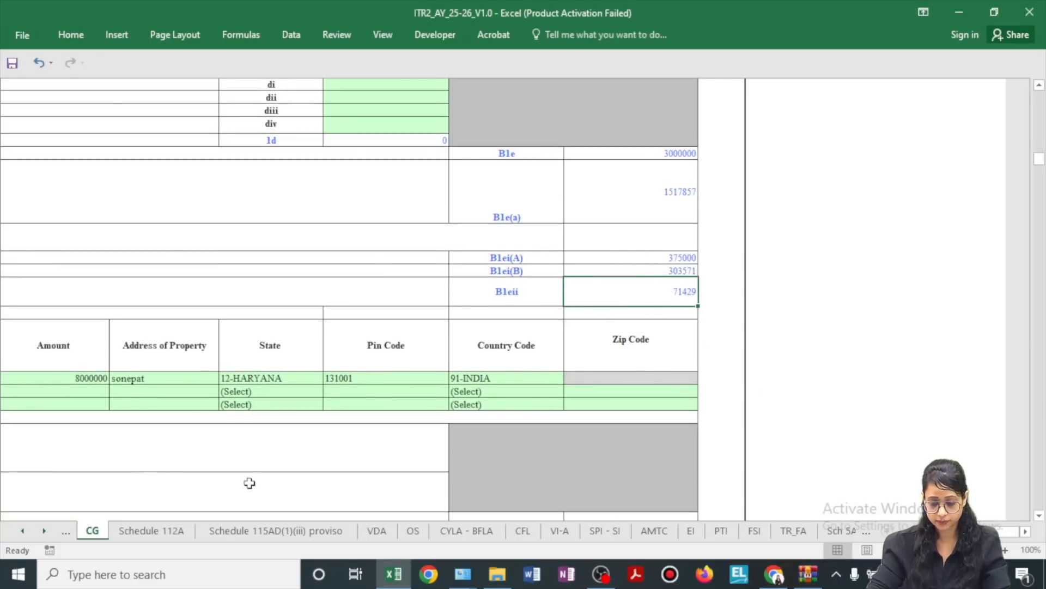
scroll(475, 377, up, 2)
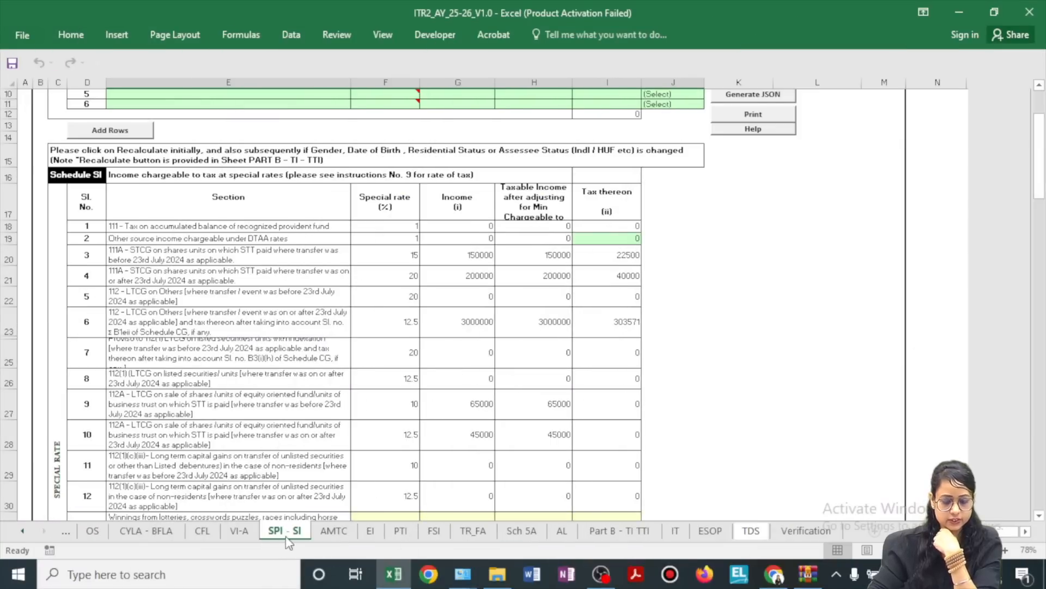
scroll(325, 382, down, 1)
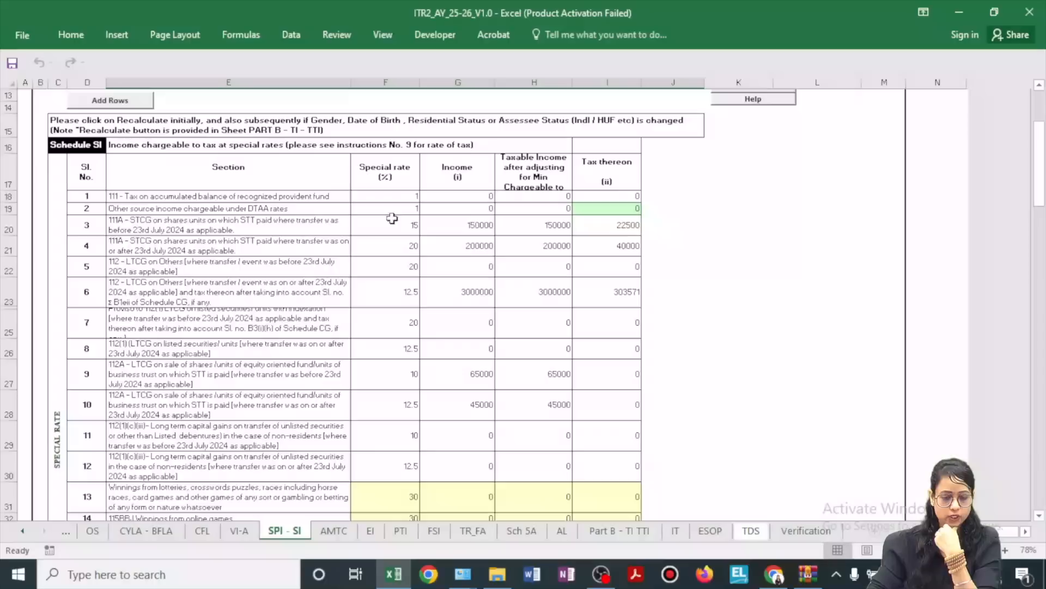
scroll(448, 229, down, 1)
click(472, 183)
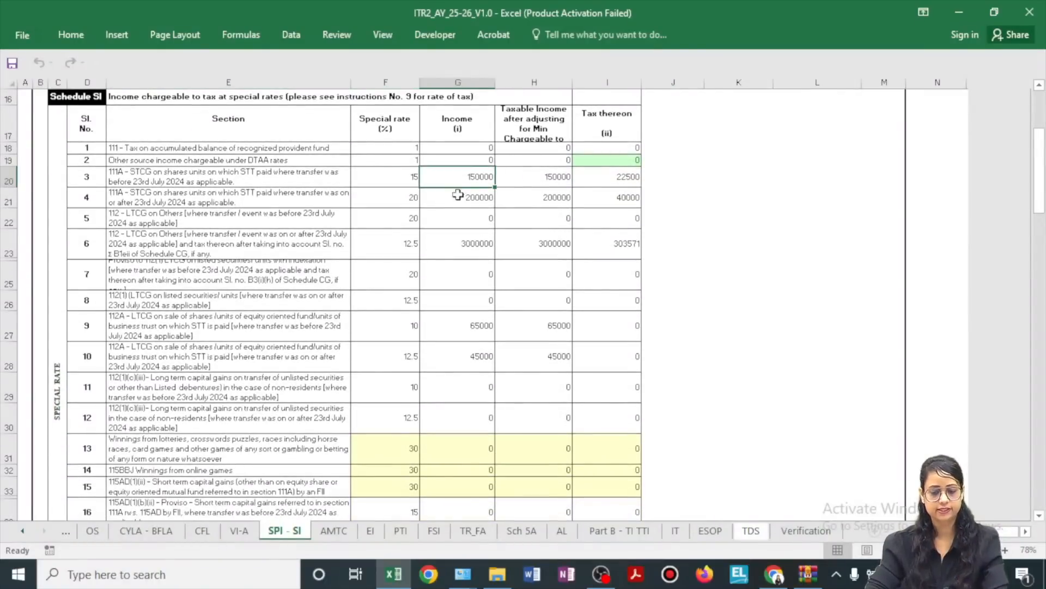
click(1006, 551)
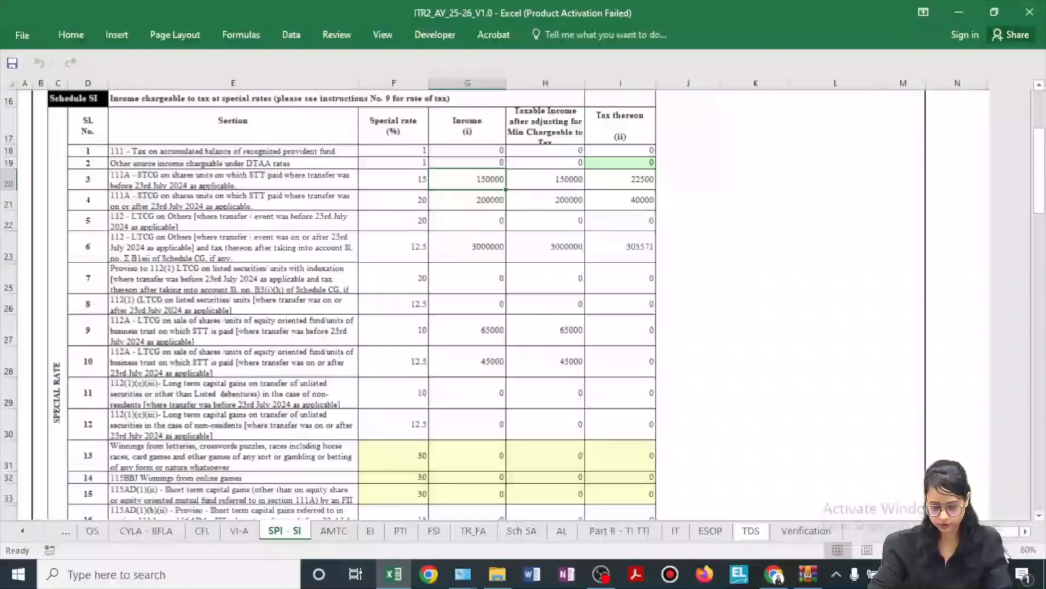
click(1006, 551)
click(1005, 551)
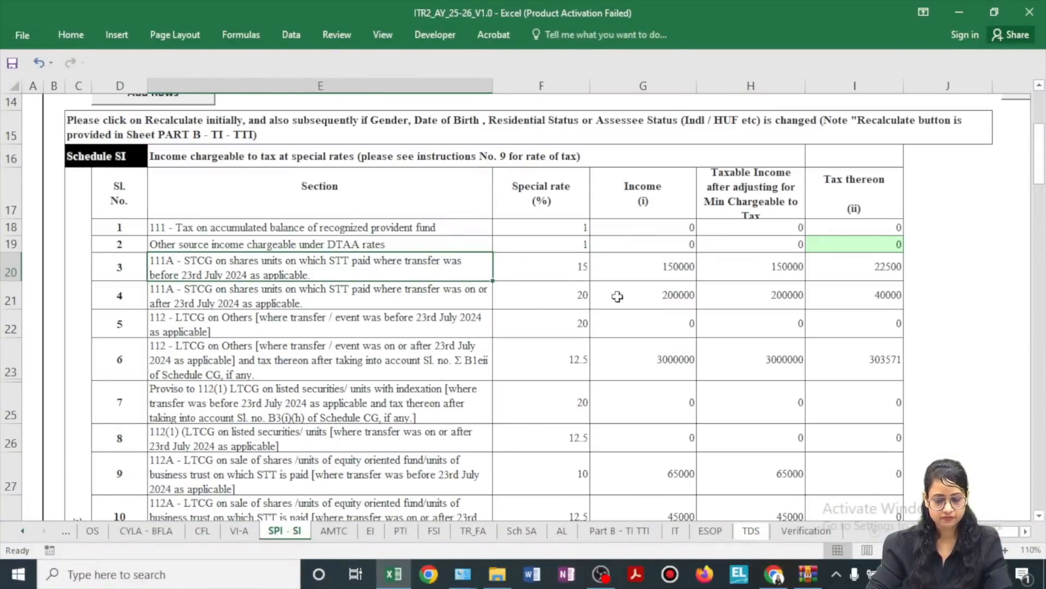
Compare Schedule SI's taxable income and tax for short-term share gains before 23rd July 2024 with the working sheet's 15% column.
click(738, 276)
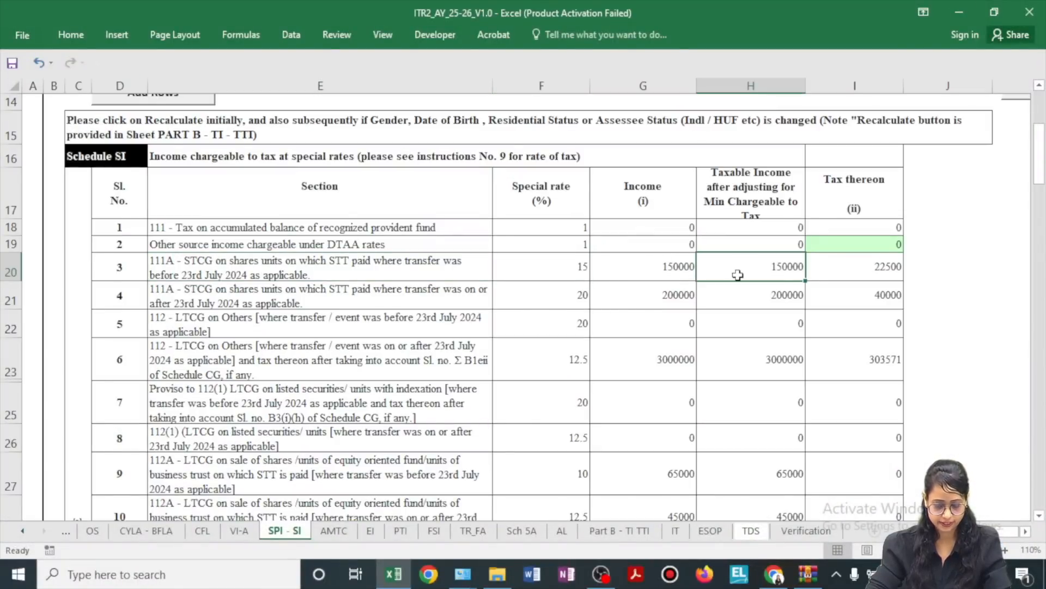
click(847, 264)
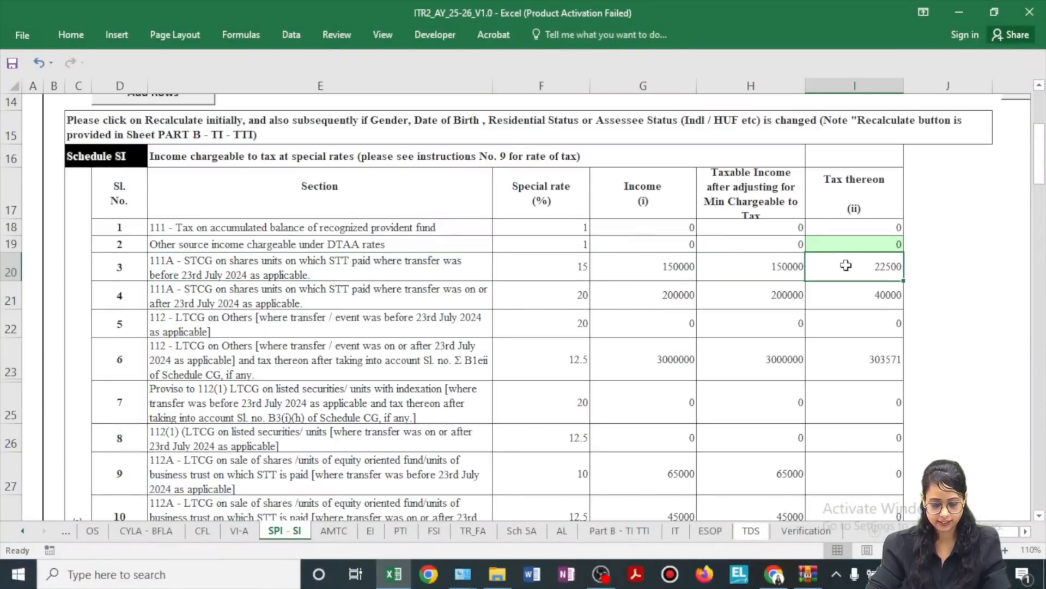
key(alt+Tab)
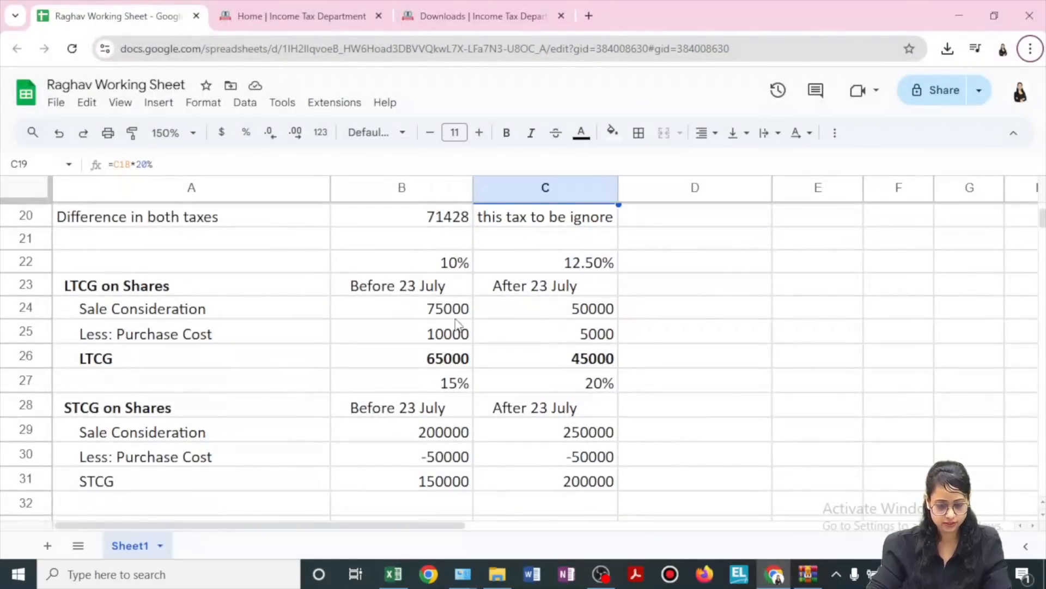
scroll(456, 382, down, 3)
scroll(458, 354, up, 2)
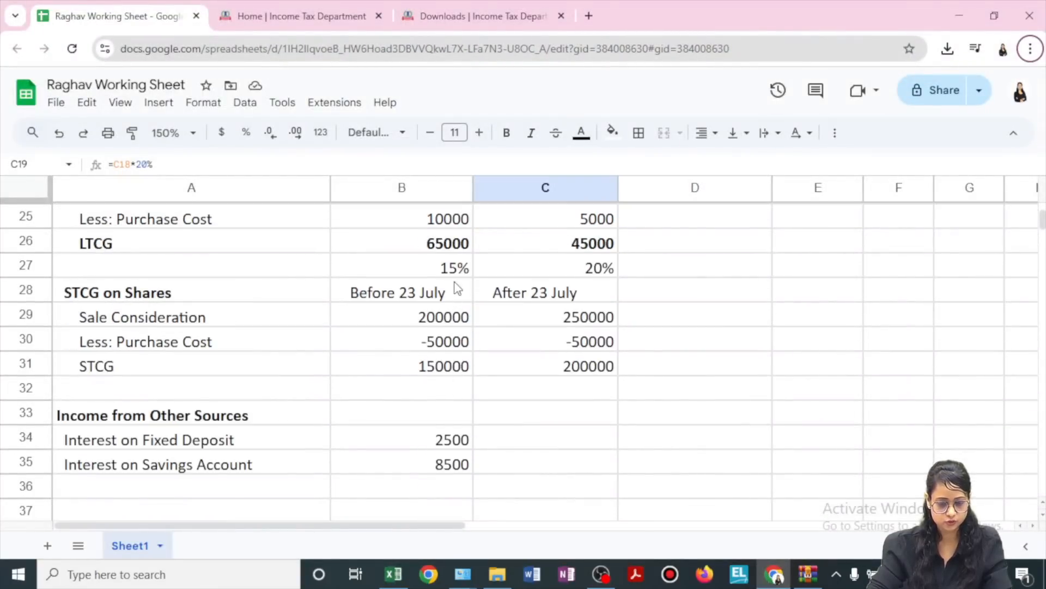
drag(456, 273, 451, 375)
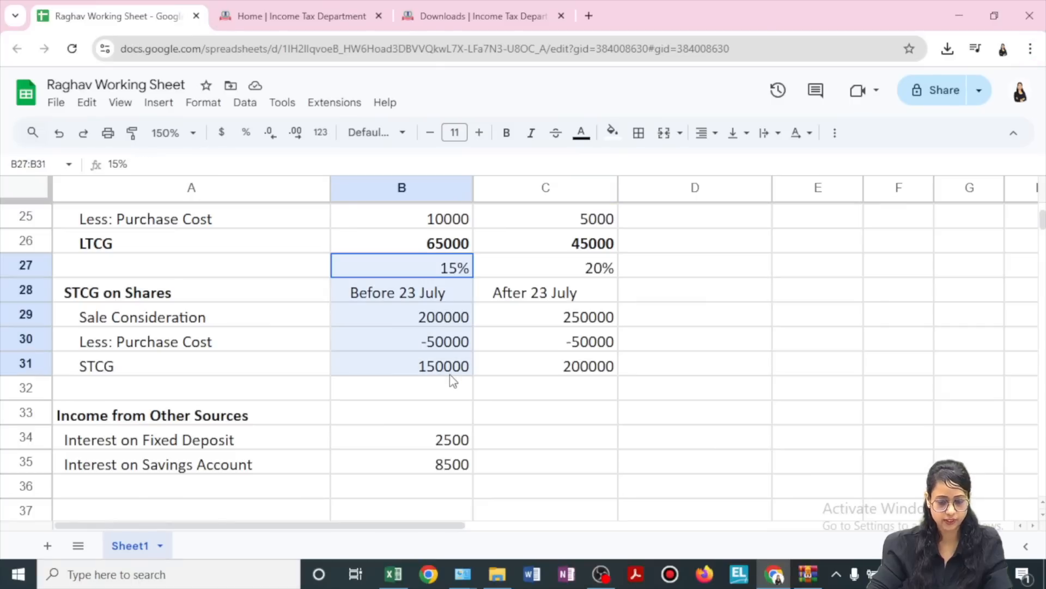
Compare the working sheet's short-term share gain after 23 July with the corresponding 20% tax row in Schedule SI.
key(alt+Tab)
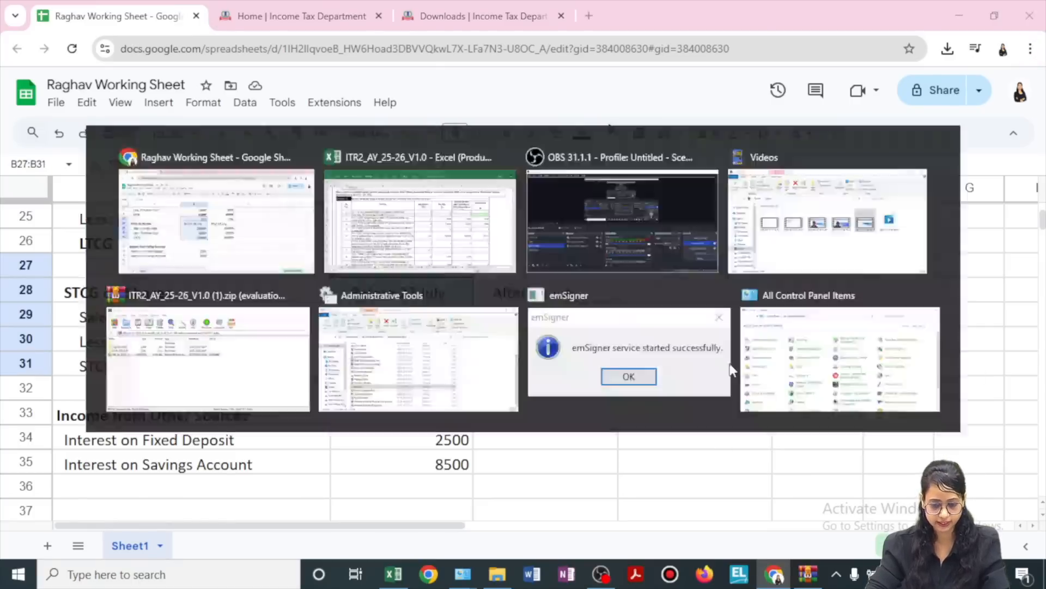
key(alt+Tab)
click(593, 370)
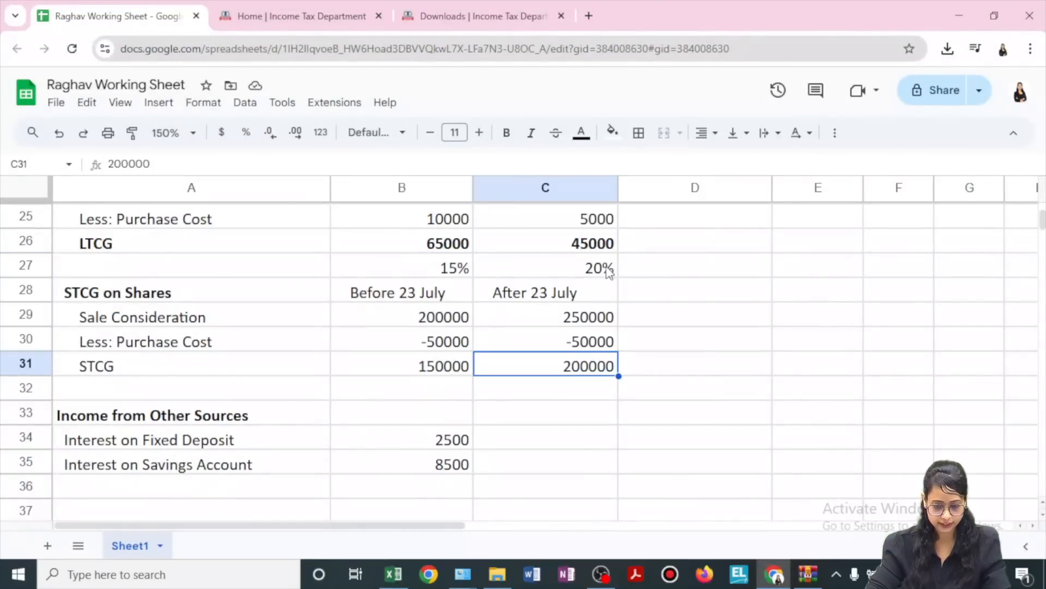
key(alt+Tab)
click(860, 300)
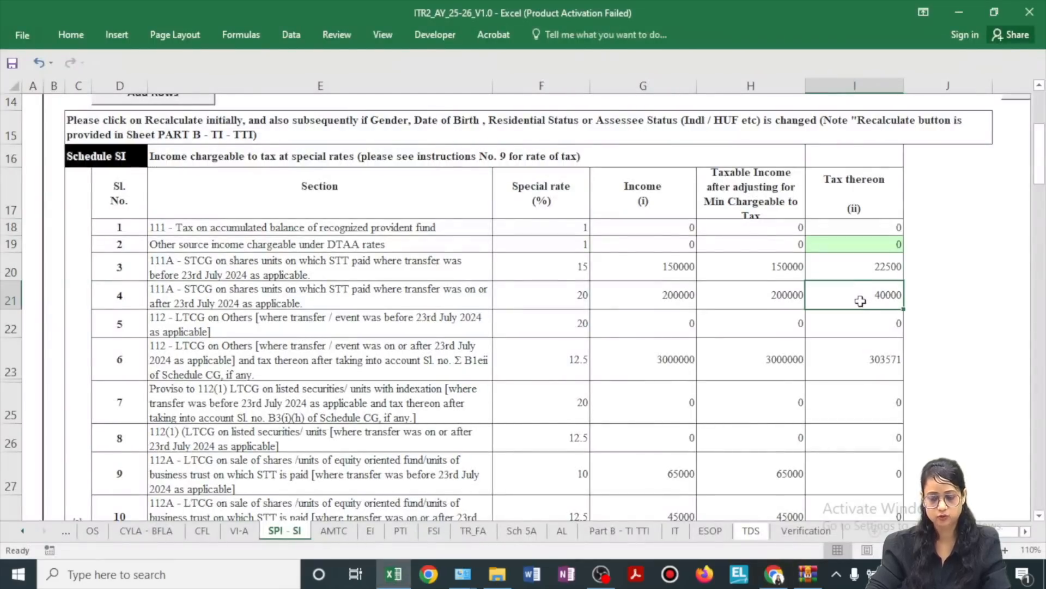
Check the tax on other long-term gains in row 6 of Schedule SI and the taxable 112A share gains in rows 9 and 10.
scroll(850, 327, down, 1)
click(837, 295)
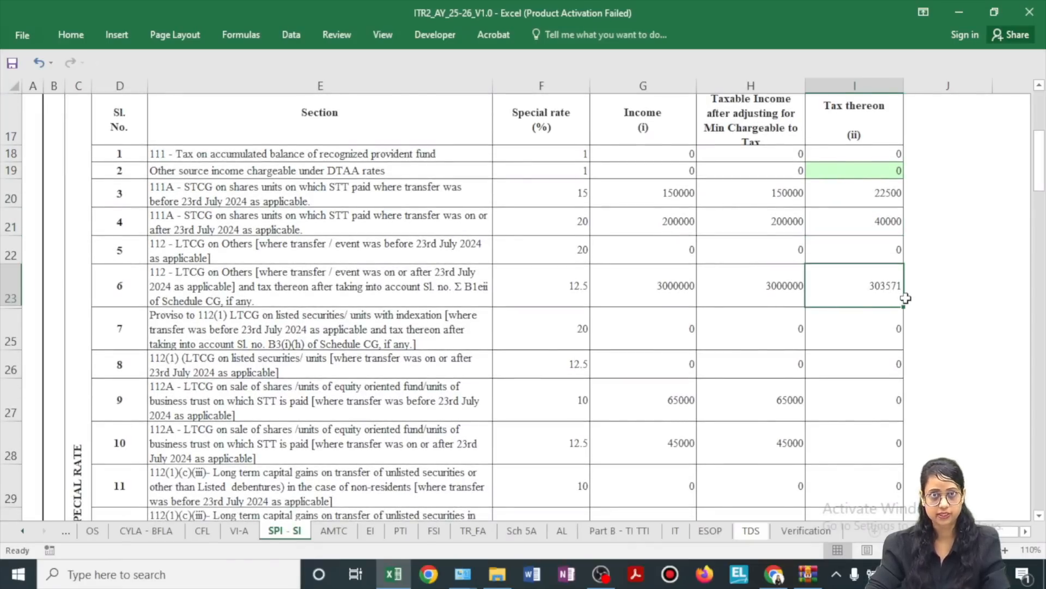
scroll(905, 298, down, 1)
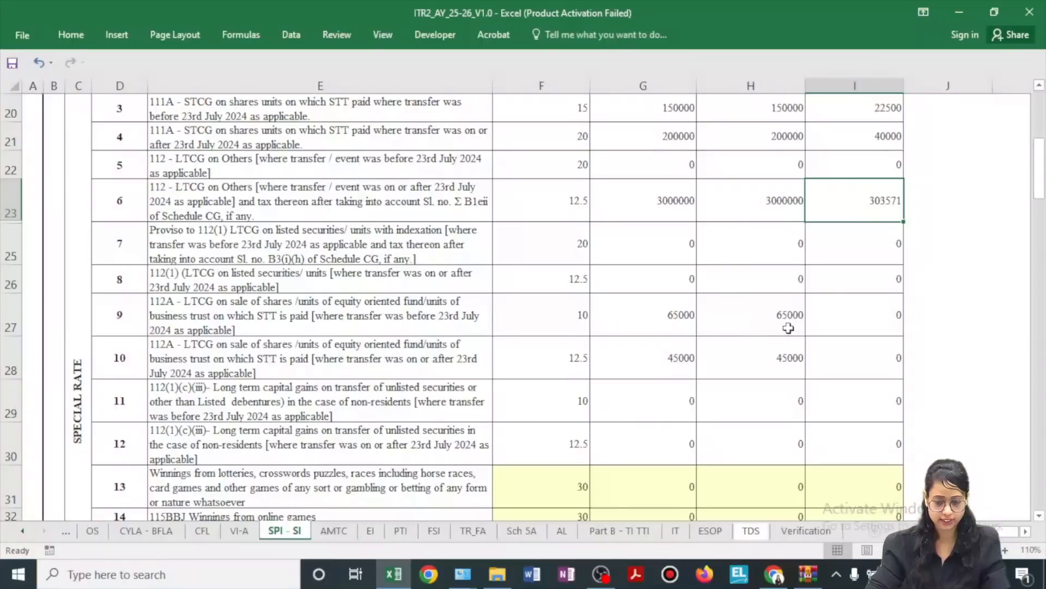
click(790, 327)
shift+click(792, 355)
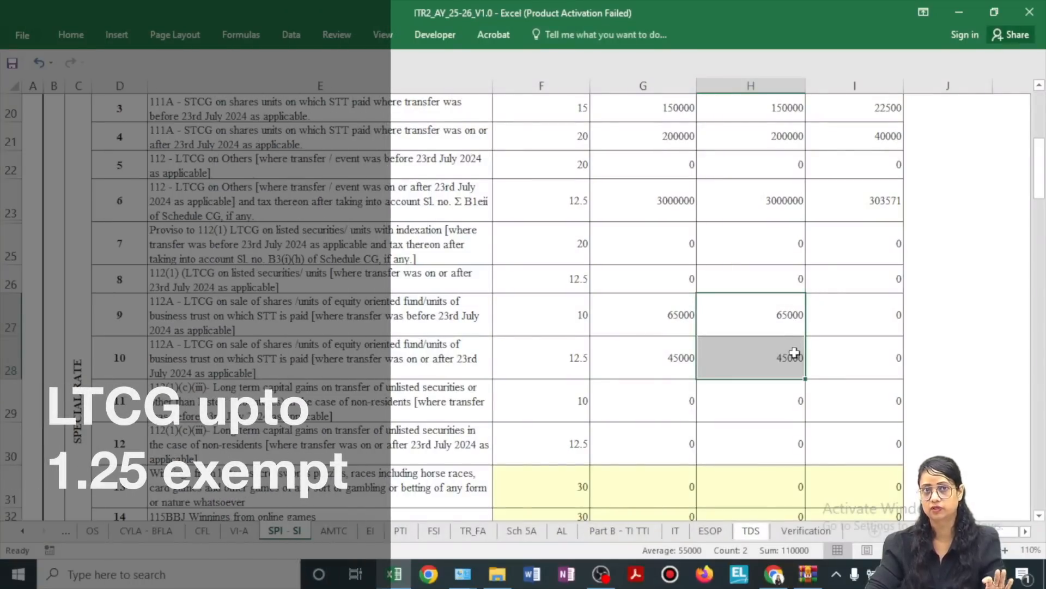
Look through the remaining special-rate rows of Schedule SI and return to Schedule SPI at the start of the sheet.
scroll(794, 352, down, 8)
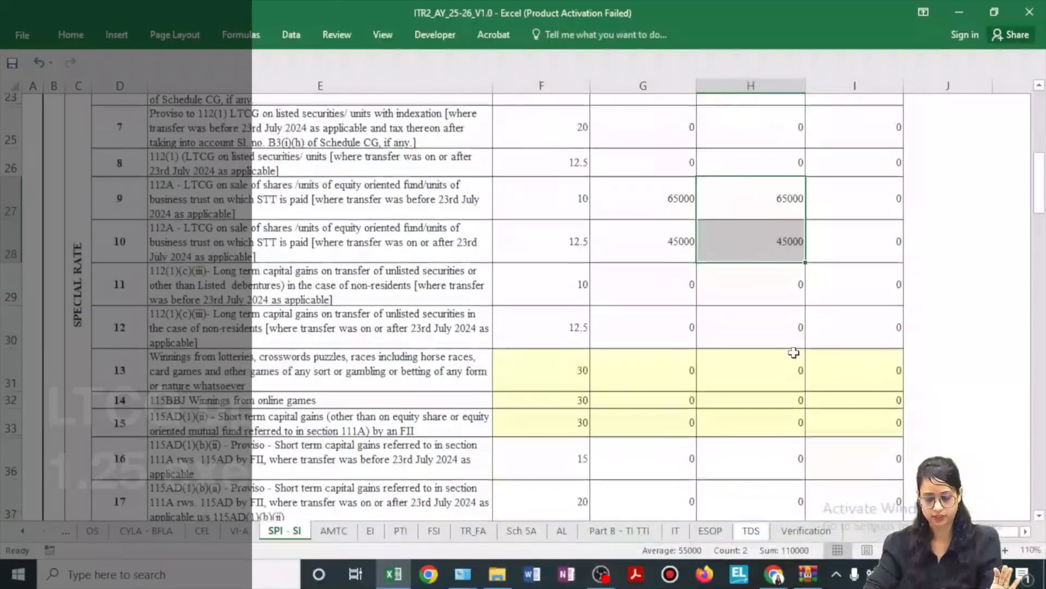
scroll(793, 353, down, 10)
scroll(794, 353, up, 20)
scroll(792, 354, up, 4)
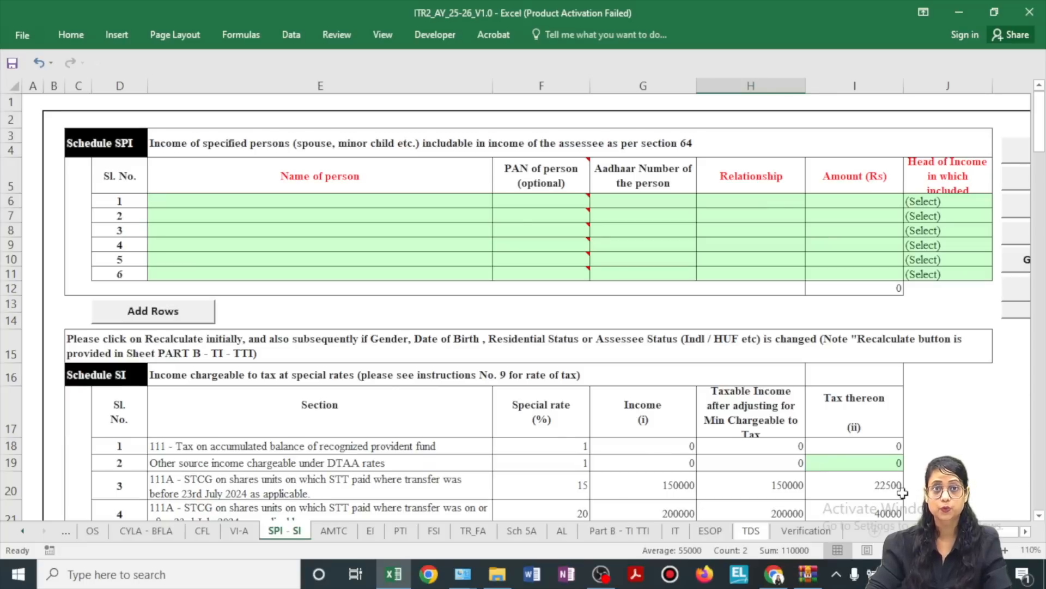
scroll(902, 492, down, 5)
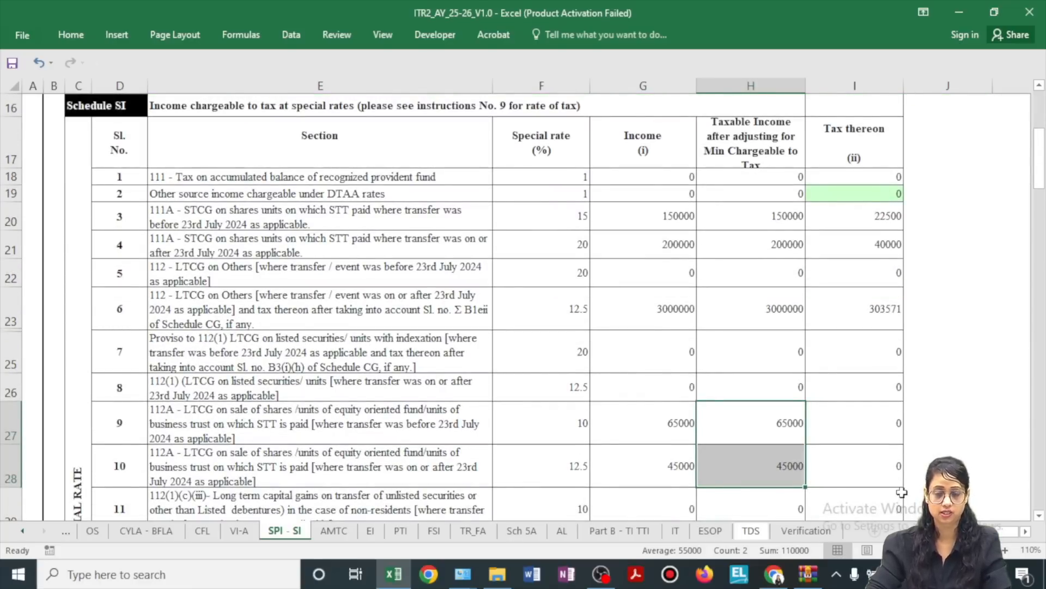
scroll(900, 492, up, 5)
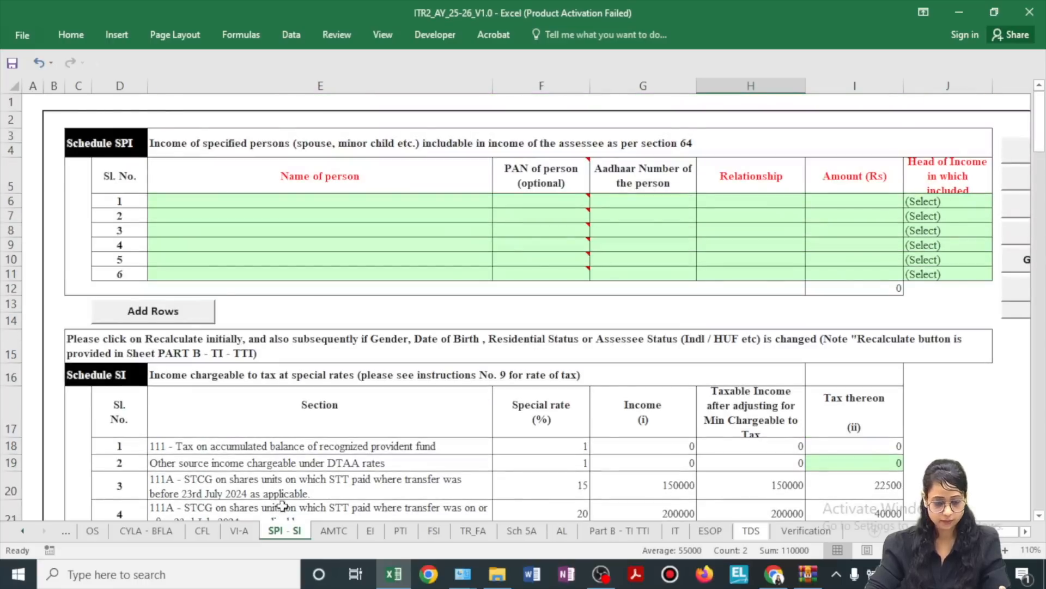
Go to the PART A - General sheet and generate the return's JSON, acknowledging the Calculate Tax reminder.
click(23, 531)
click(23, 530)
click(23, 531)
click(23, 530)
click(22, 530)
click(173, 530)
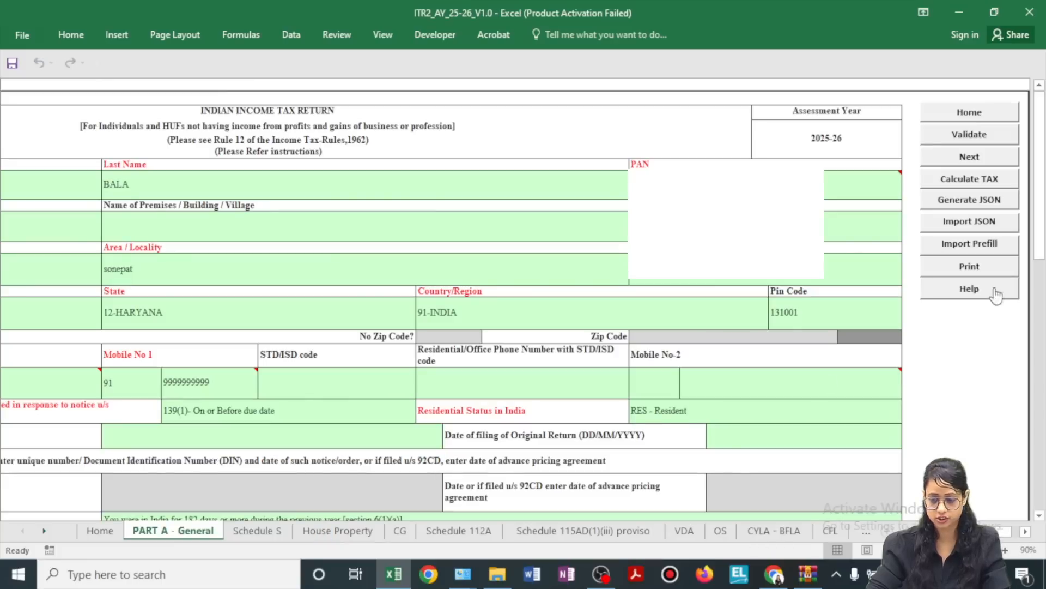
click(990, 203)
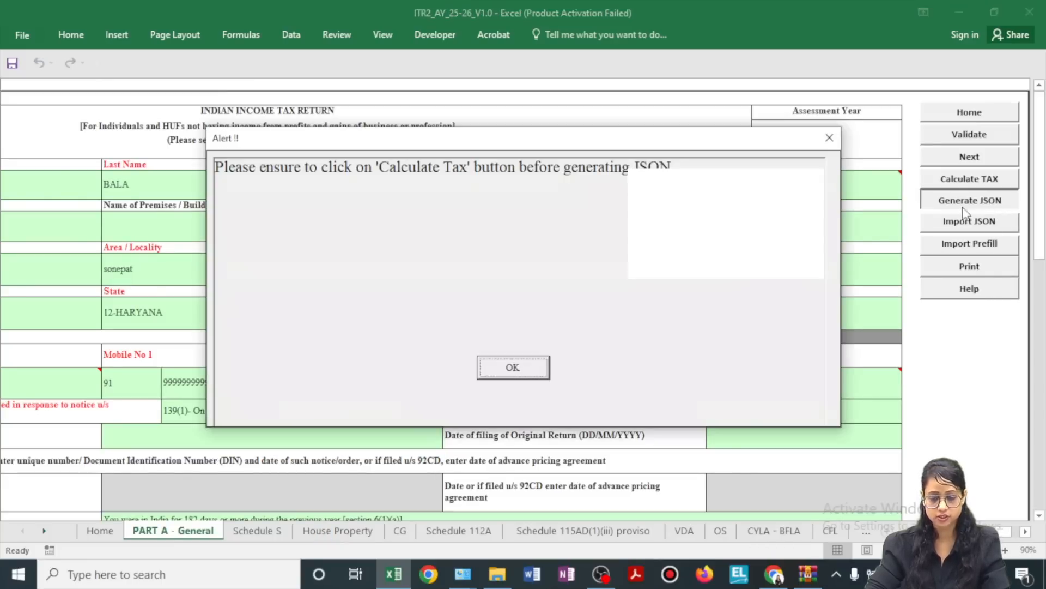
click(512, 368)
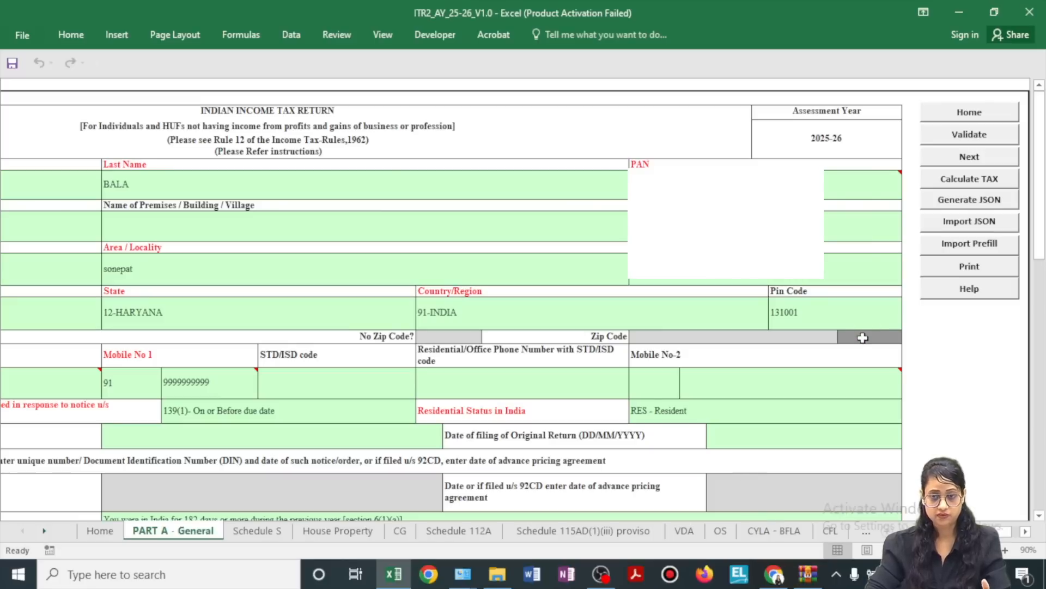
click(953, 202)
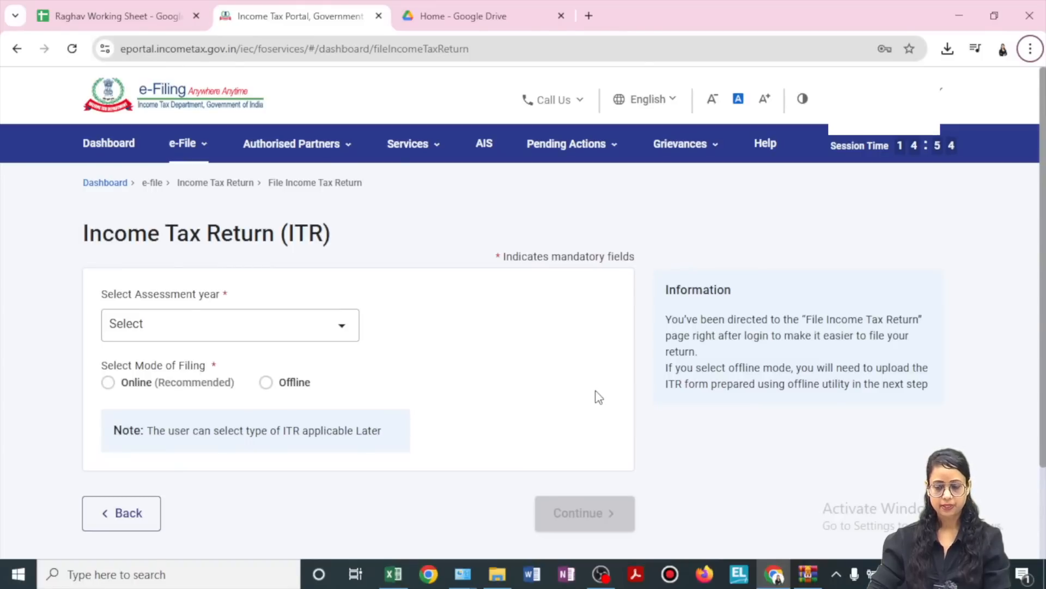
On the e-Filing portal's Income Tax Return page, choose assessment year 2025-26 (Current A.Y.) and the Offline filing mode.
click(191, 153)
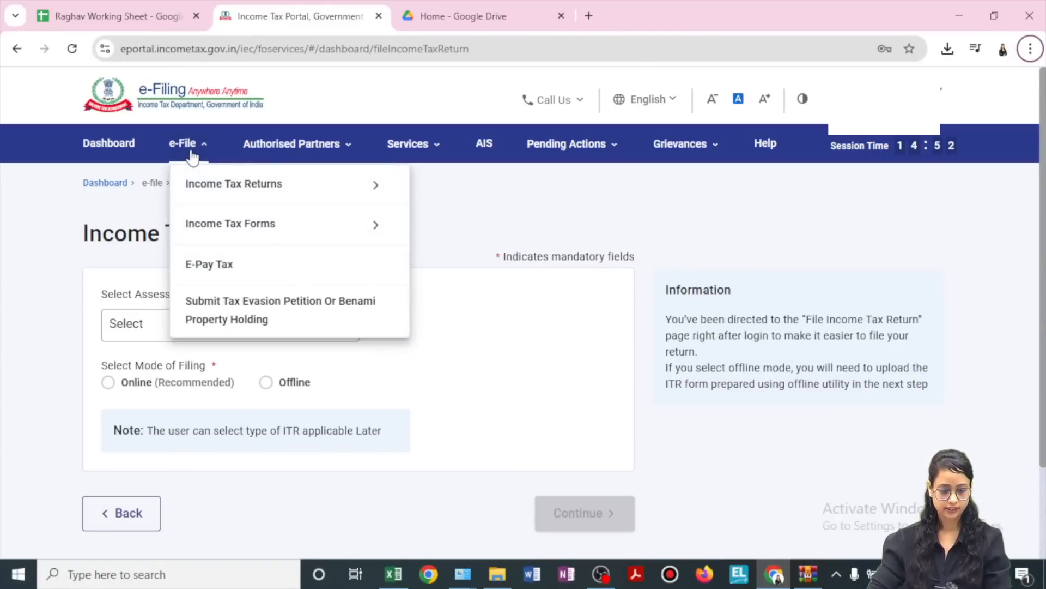
mouse_move(369, 180)
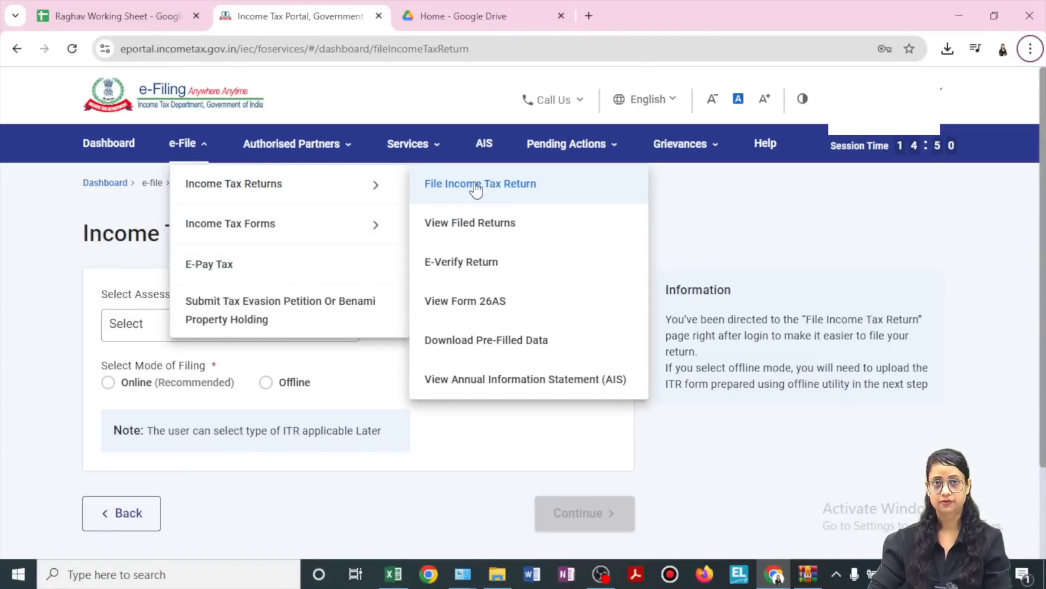
scroll(137, 294, down, 2)
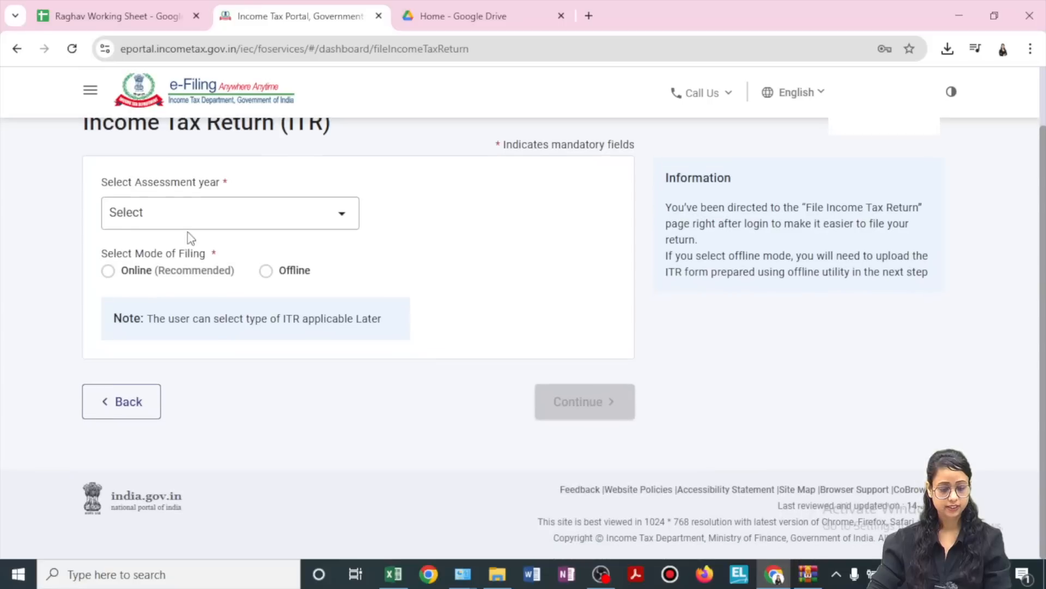
click(196, 223)
click(170, 285)
click(144, 276)
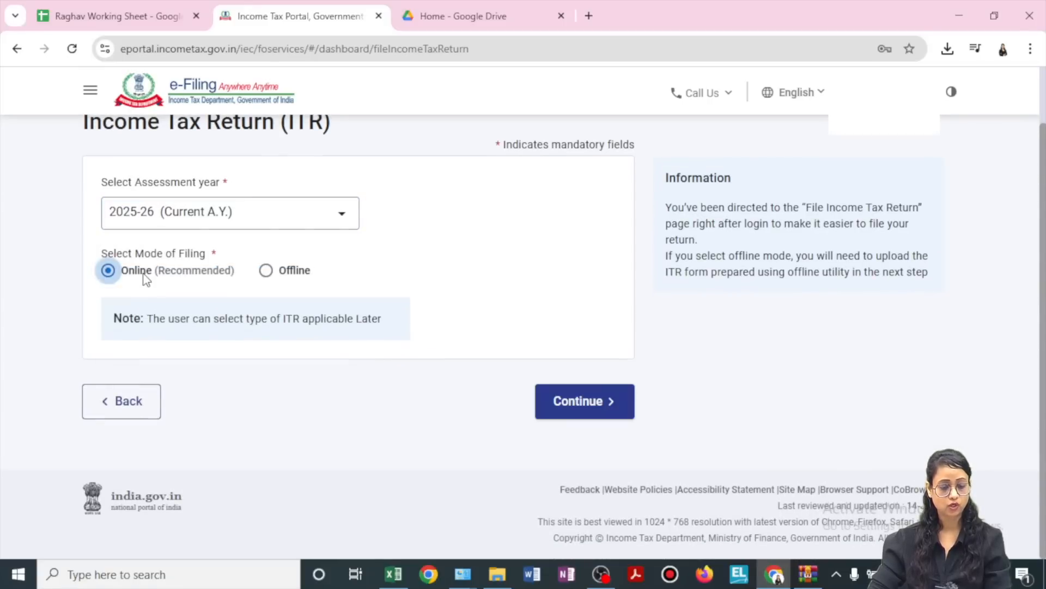
click(278, 274)
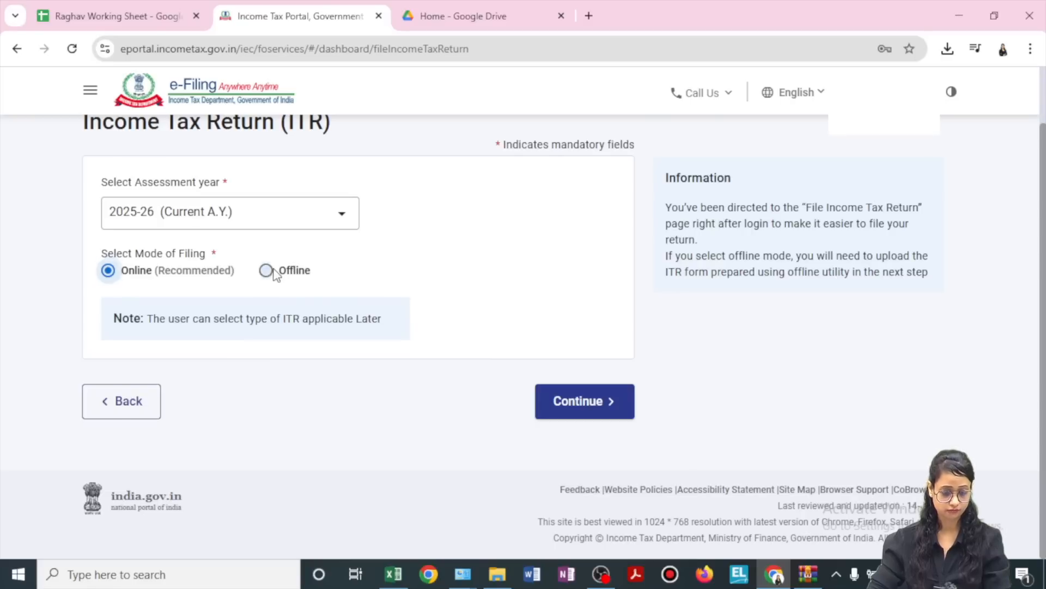
scroll(284, 286, down, 2)
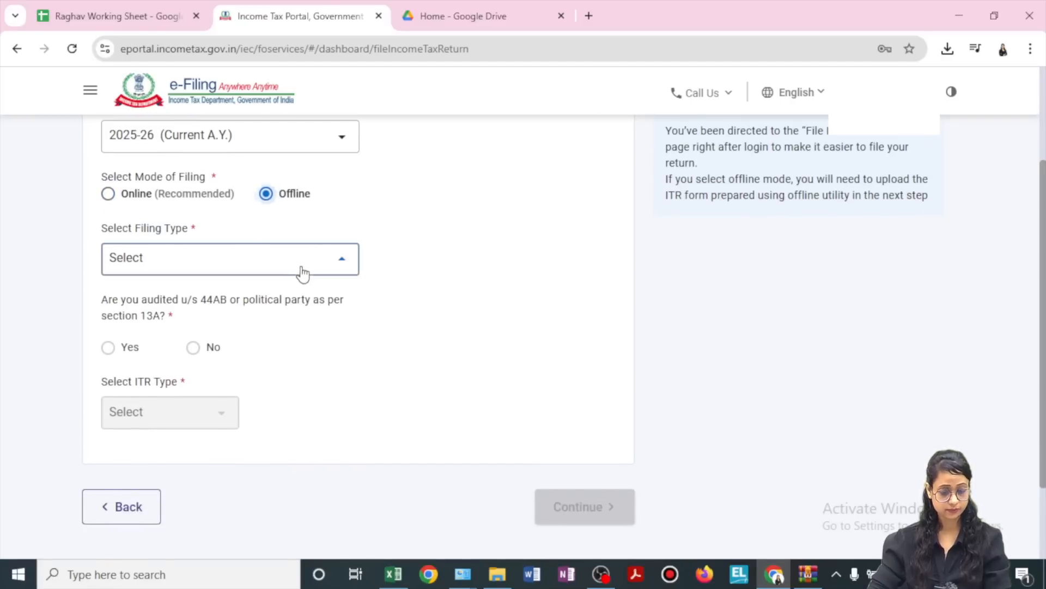
Set the filing type to 139(1) - Original Return, answer No to the audit question, choose ITR-2 and continue.
click(299, 267)
click(166, 337)
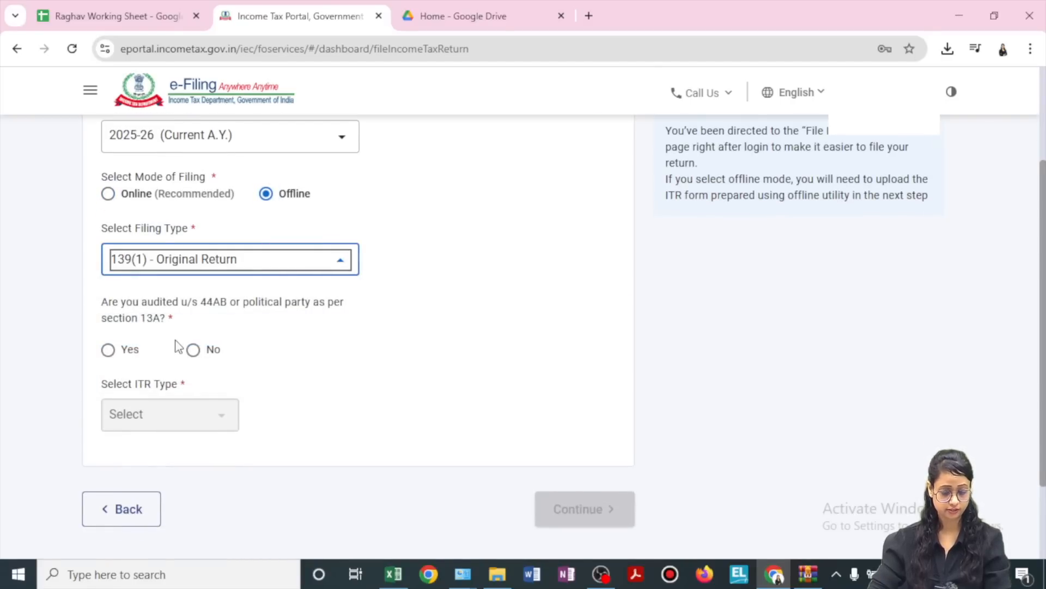
scroll(325, 369, down, 3)
click(194, 270)
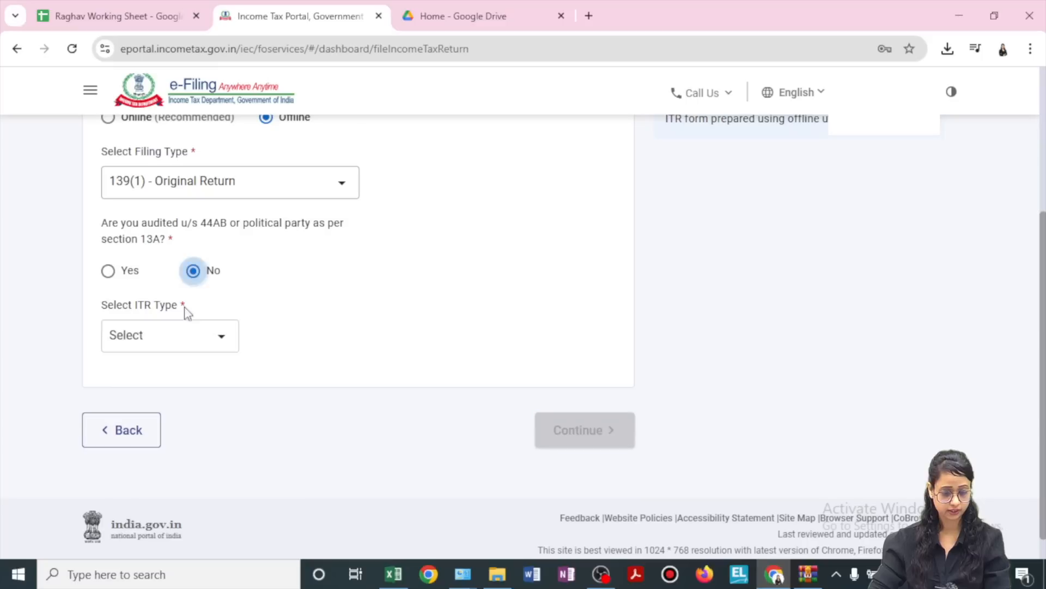
click(193, 341)
click(157, 439)
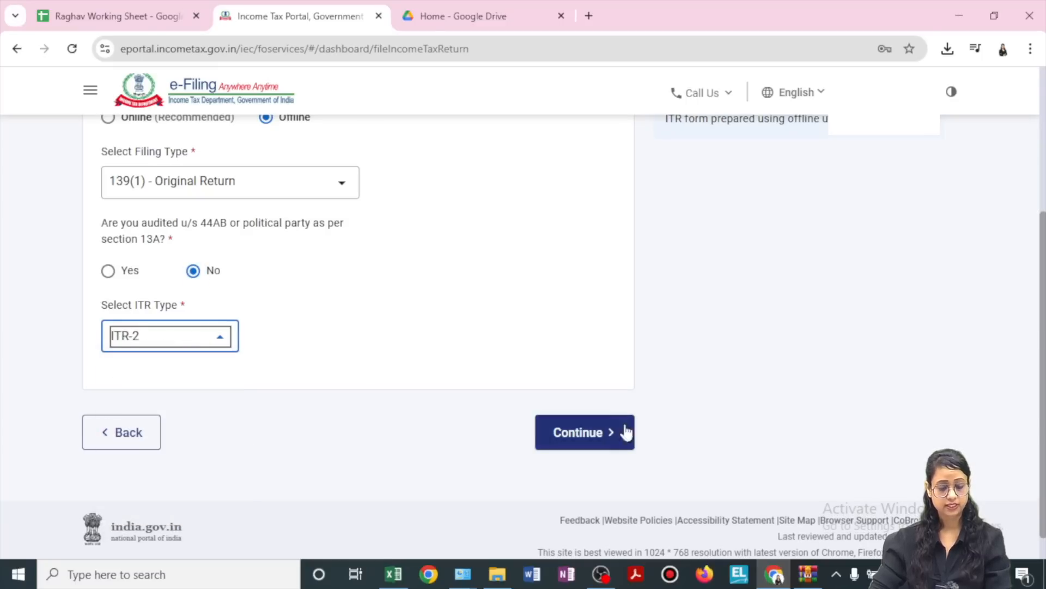
click(590, 448)
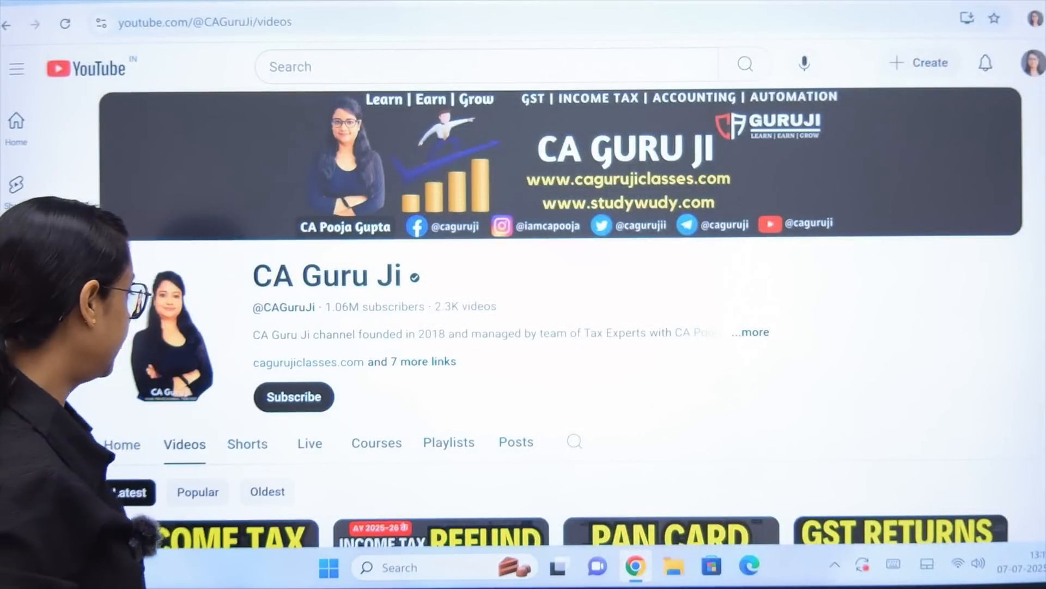
Switch to YouTube, subscribe to the CA Guru Ji channel and look through its latest videos.
click(290, 400)
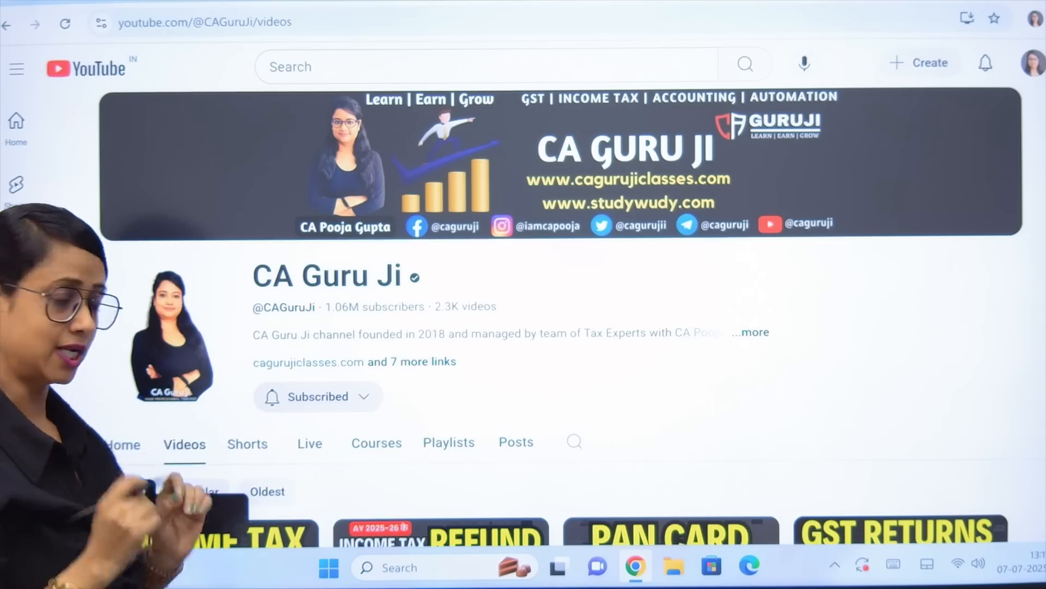
scroll(147, 381, down, 8)
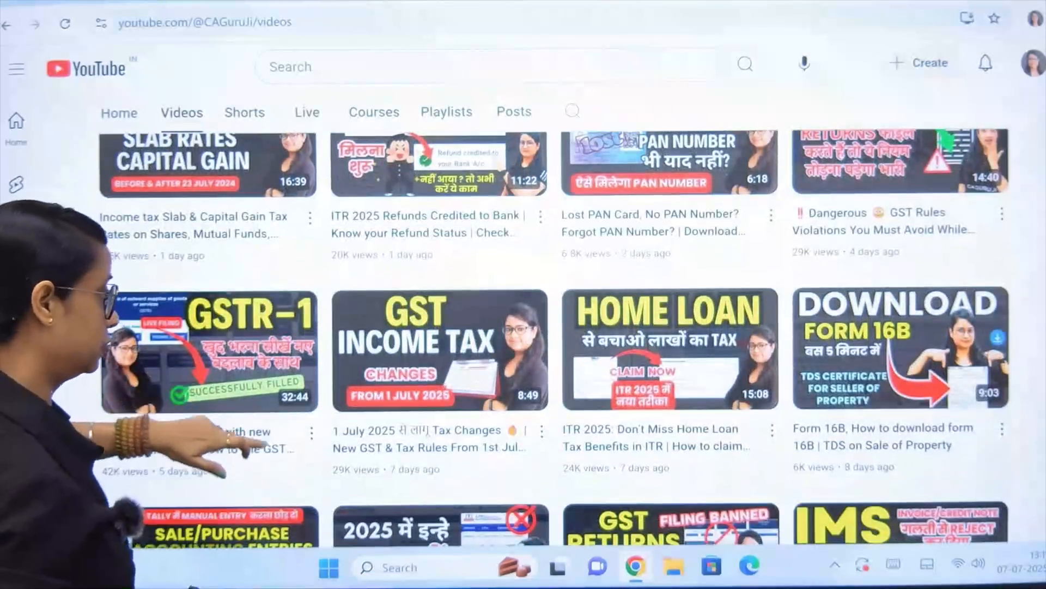
scroll(229, 436, down, 10)
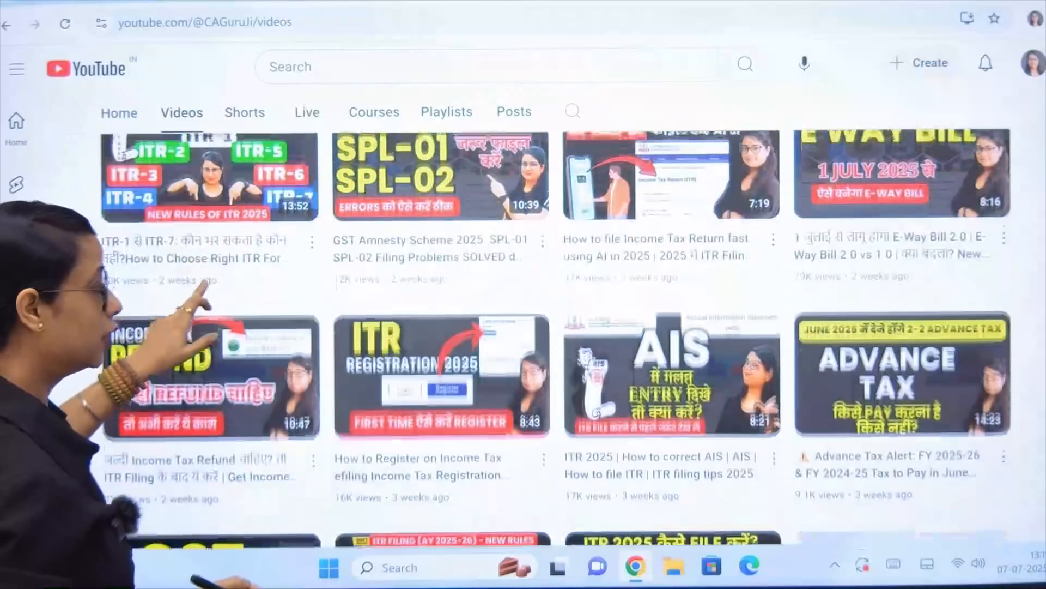
scroll(218, 381, up, 15)
Look through the channel's Shorts and open its notification options.
click(247, 444)
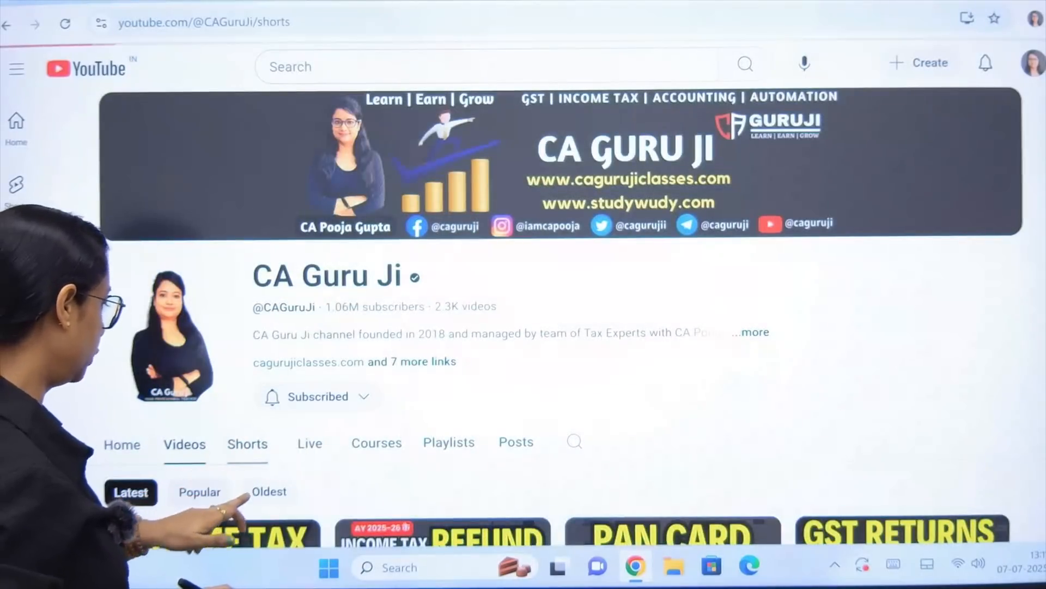
scroll(562, 338, down, 5)
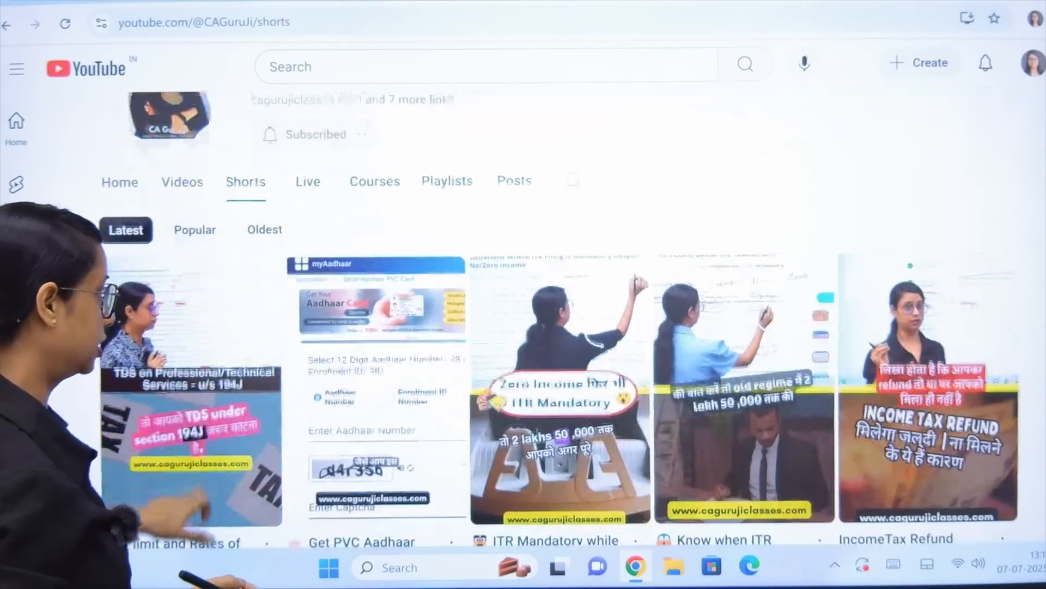
scroll(562, 338, up, 5)
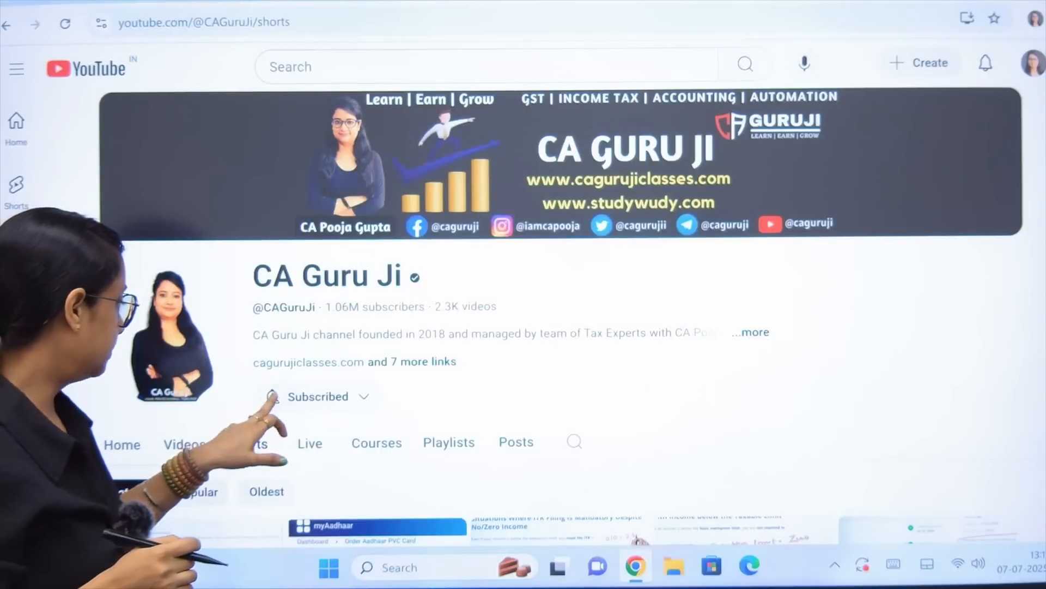
click(273, 396)
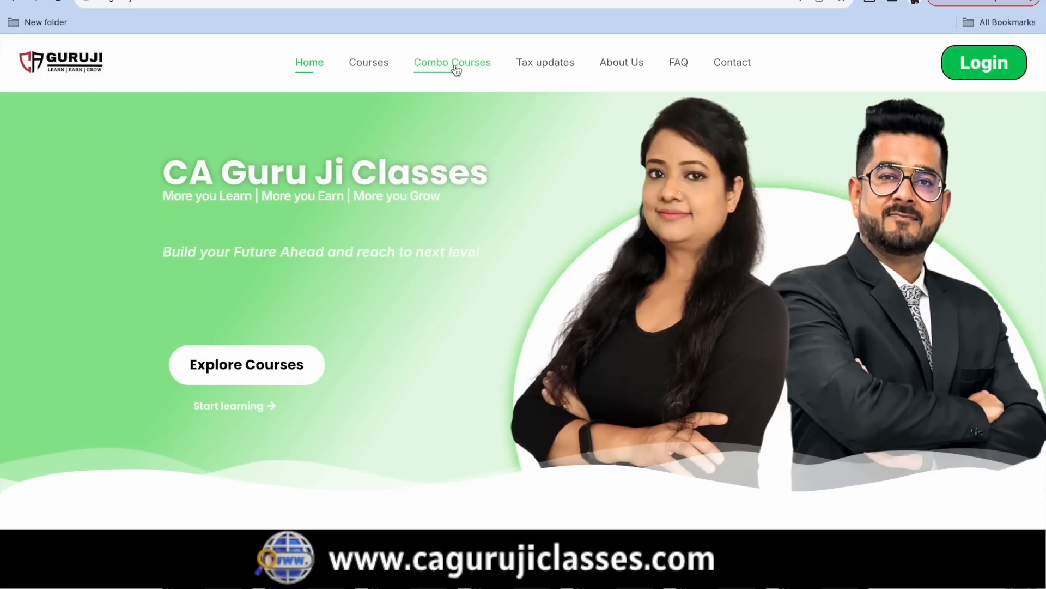
Switch to the CA Guru Ji Classes website and look through the home page's course categories and combo and single course offers.
scroll(507, 218, down, 6)
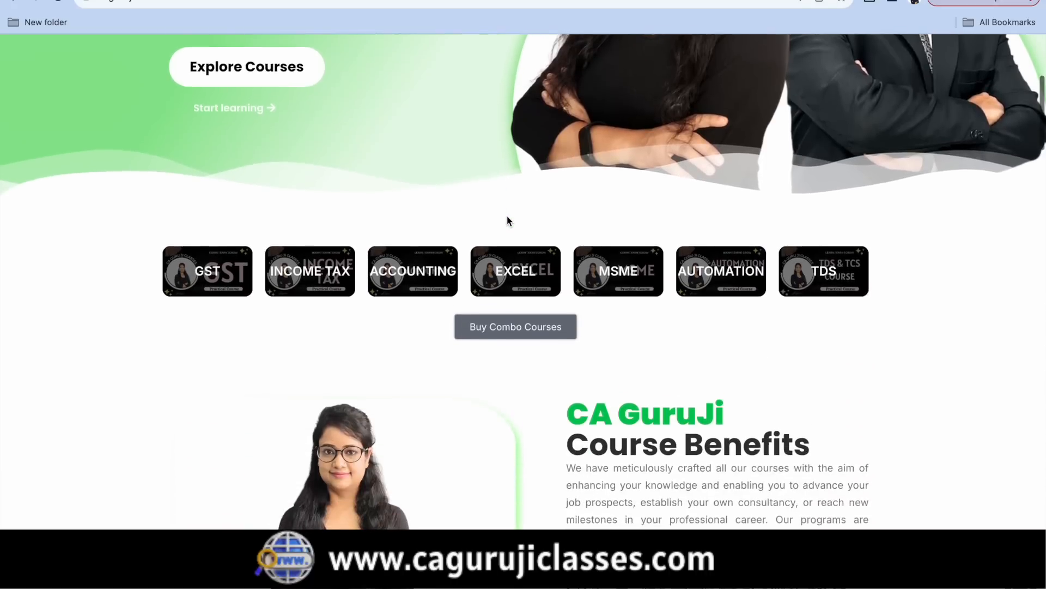
scroll(507, 220, down, 1)
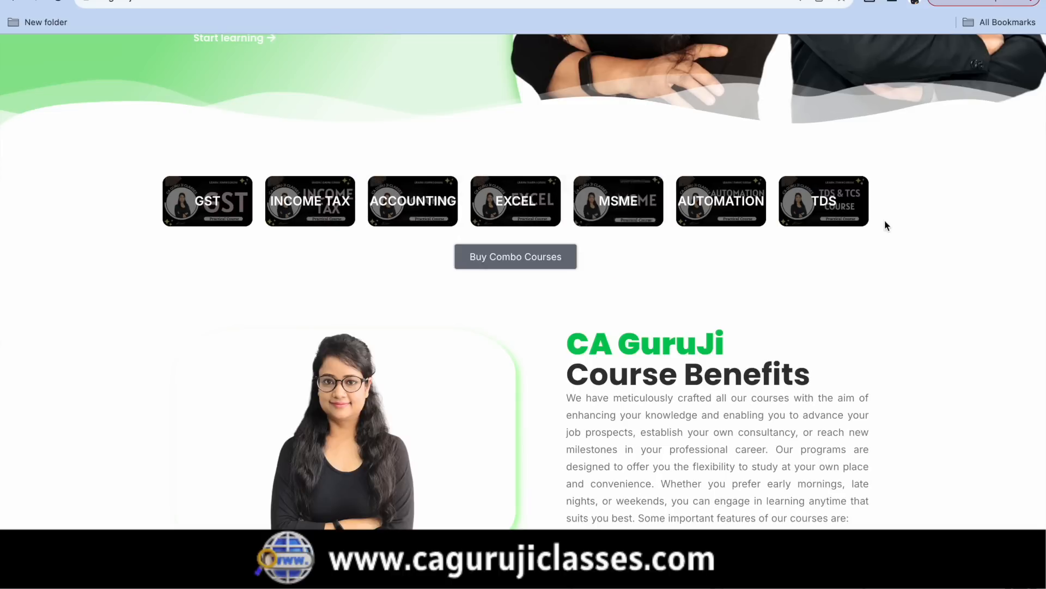
scroll(887, 256, down, 10)
scroll(887, 261, down, 15)
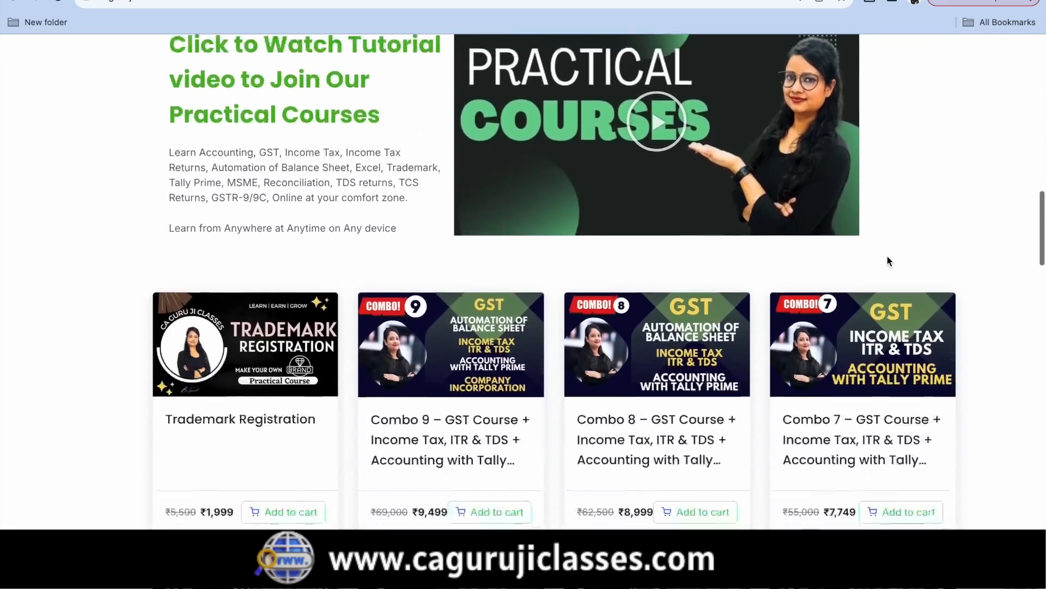
scroll(567, 285, down, 10)
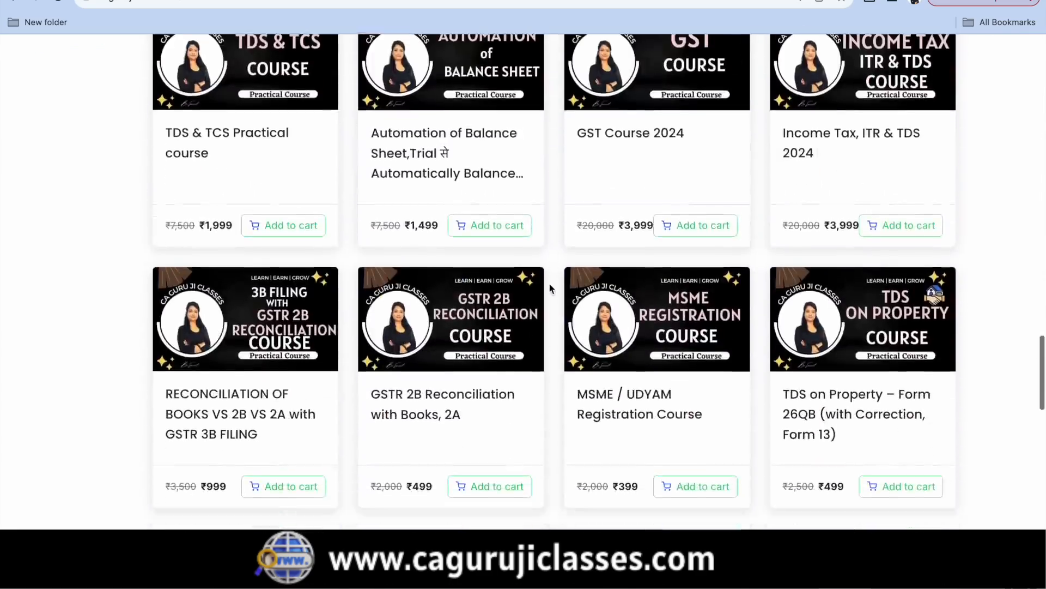
scroll(549, 284, up, 20)
scroll(547, 284, down, 1)
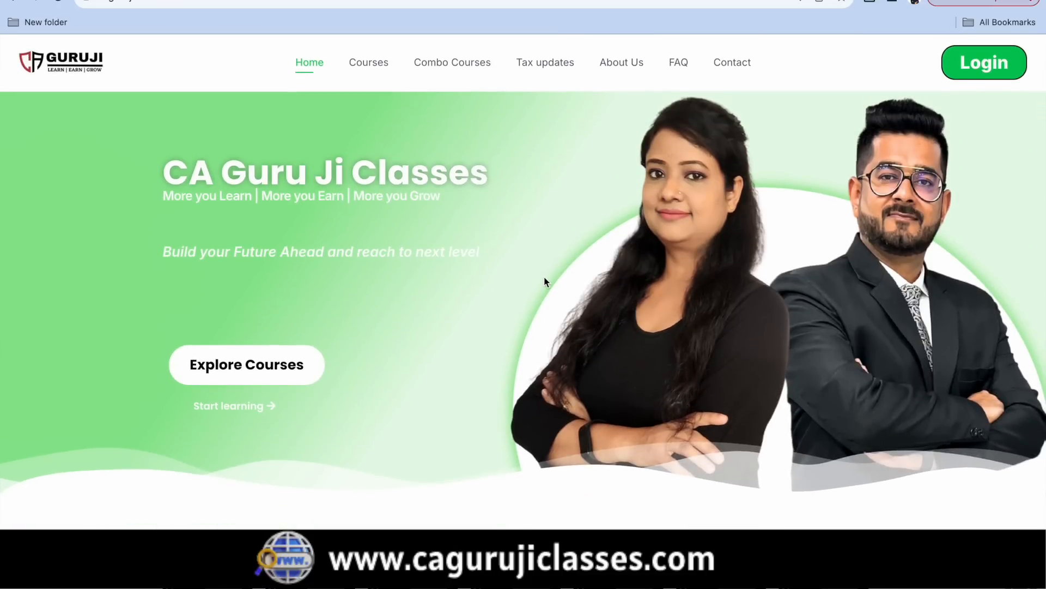
Browse the Courses page with its newest practical courses and open the Automation of Balance Sheet course.
click(369, 63)
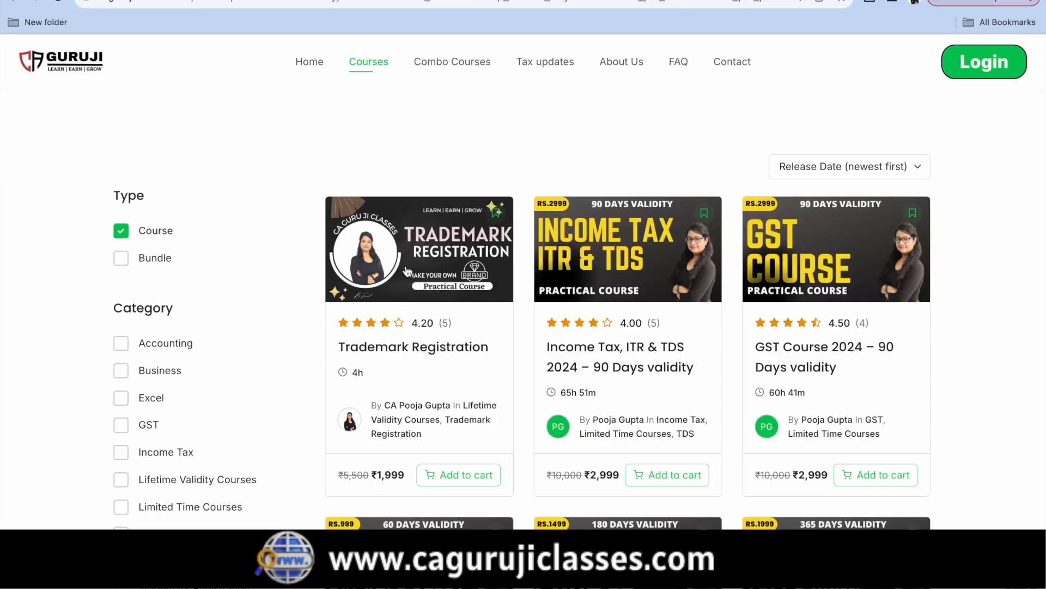
scroll(430, 382, down, 3)
scroll(430, 342, up, 3)
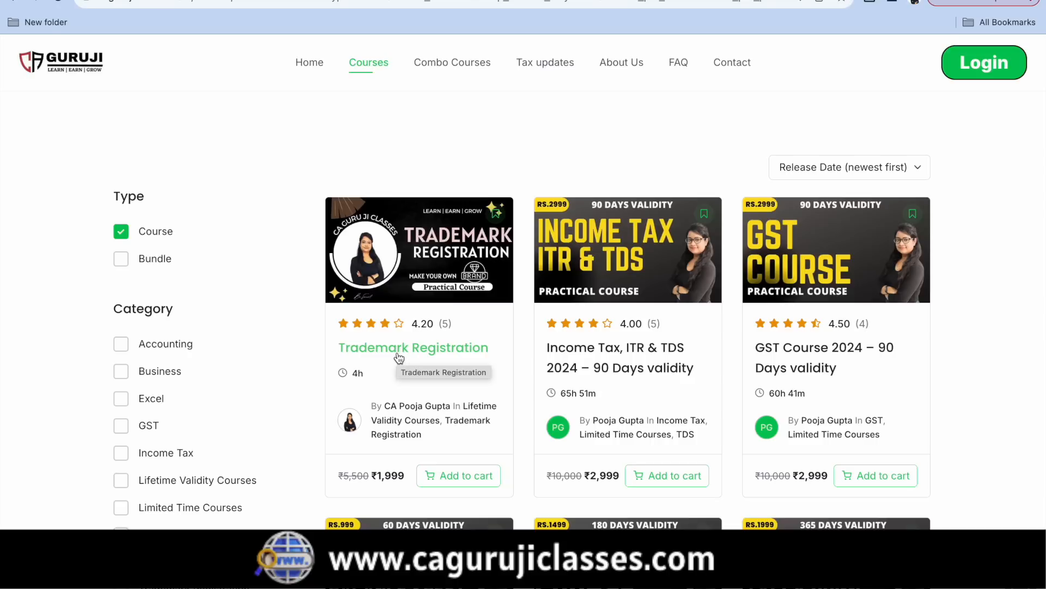
scroll(399, 357, down, 5)
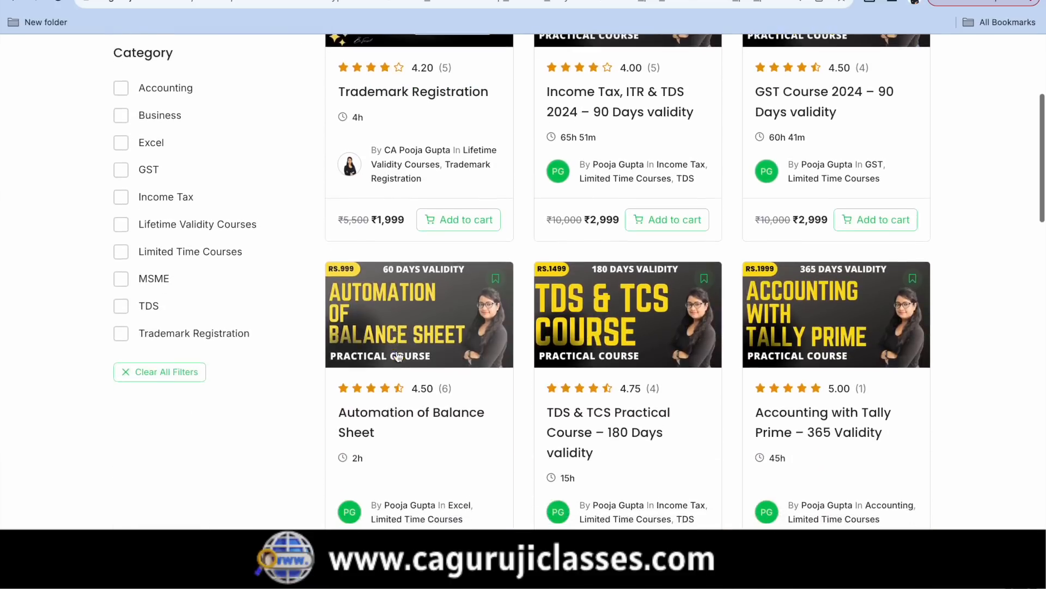
click(408, 376)
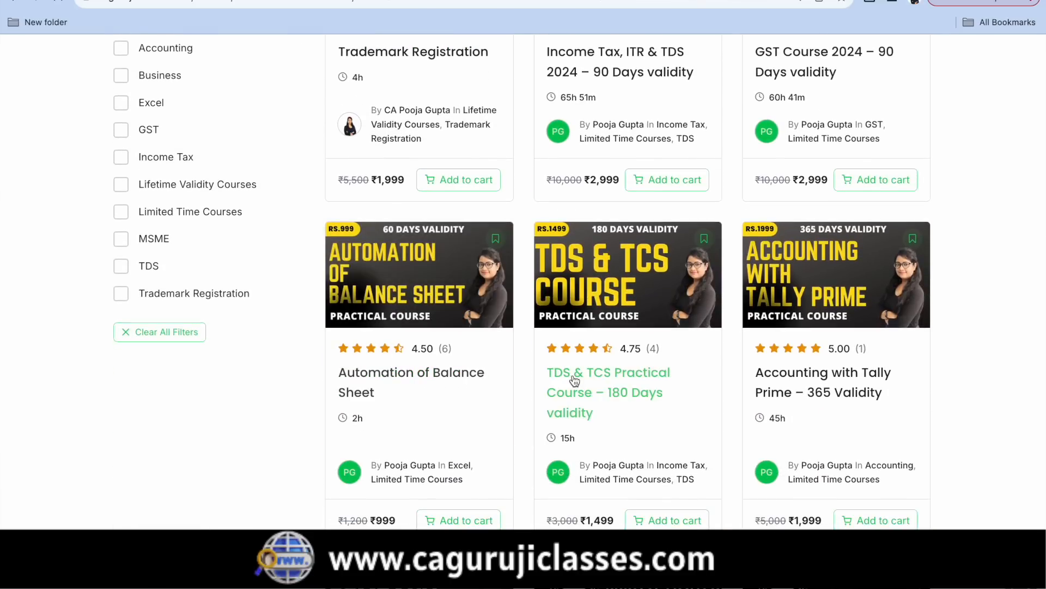
Read the Automation of Balance Sheet course's full description, learning points, course content, price and enrolment details.
scroll(560, 427, down, 9)
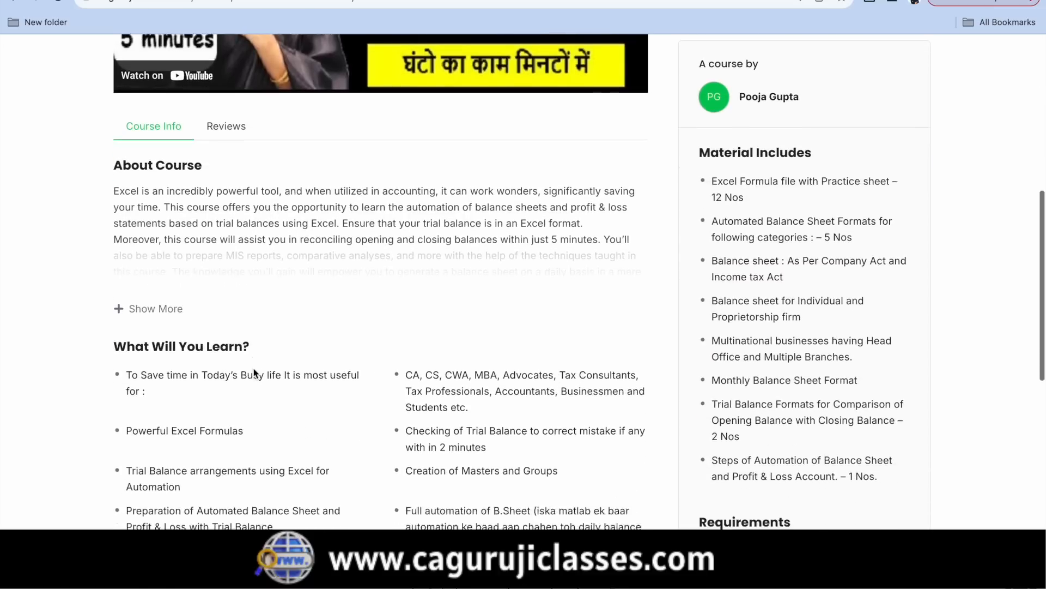
click(133, 290)
scroll(261, 319, down, 9)
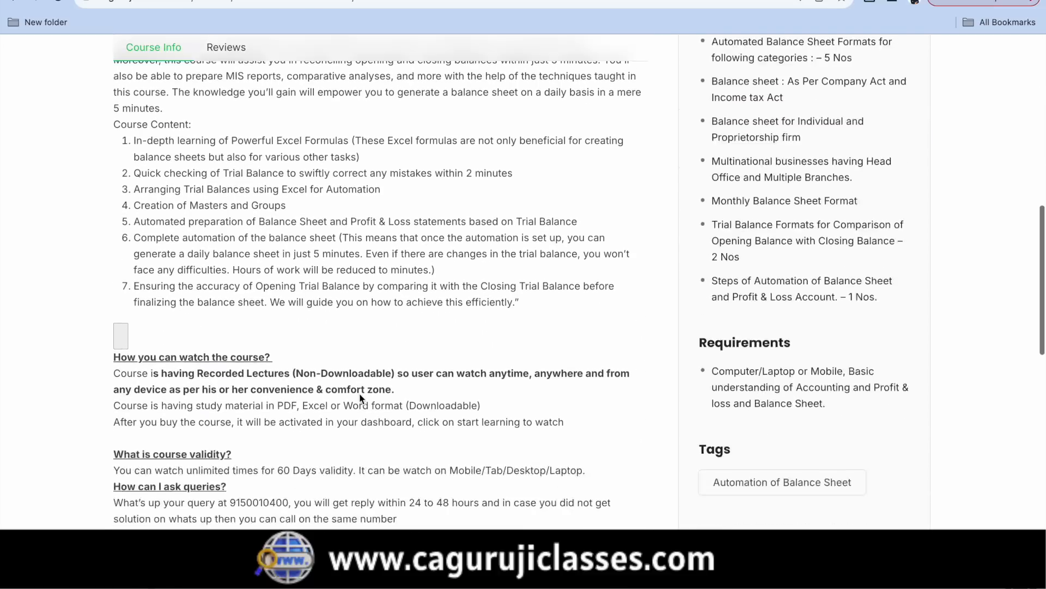
scroll(359, 393, down, 8)
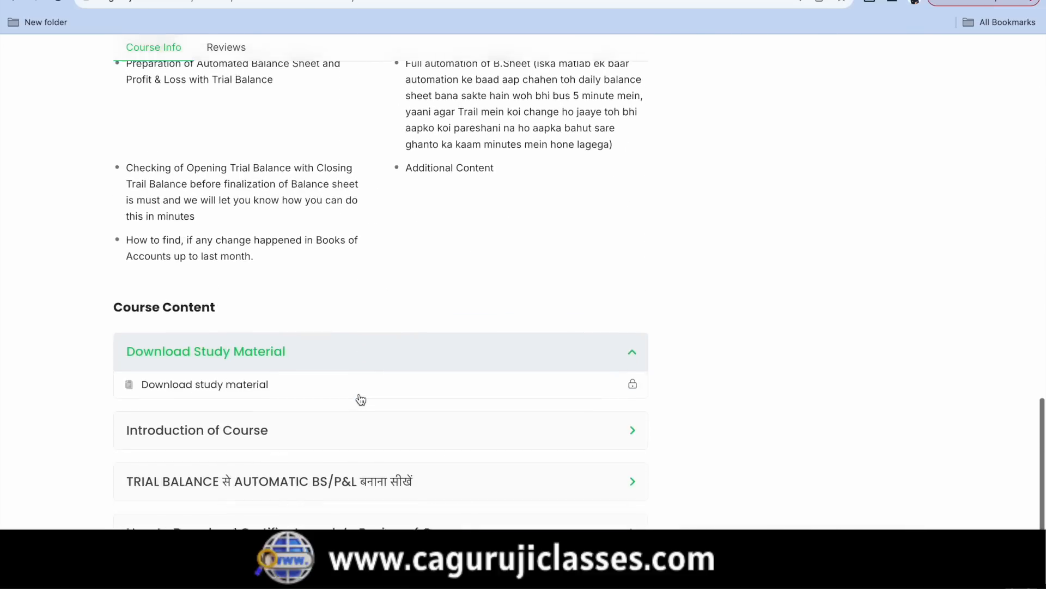
scroll(359, 394, up, 20)
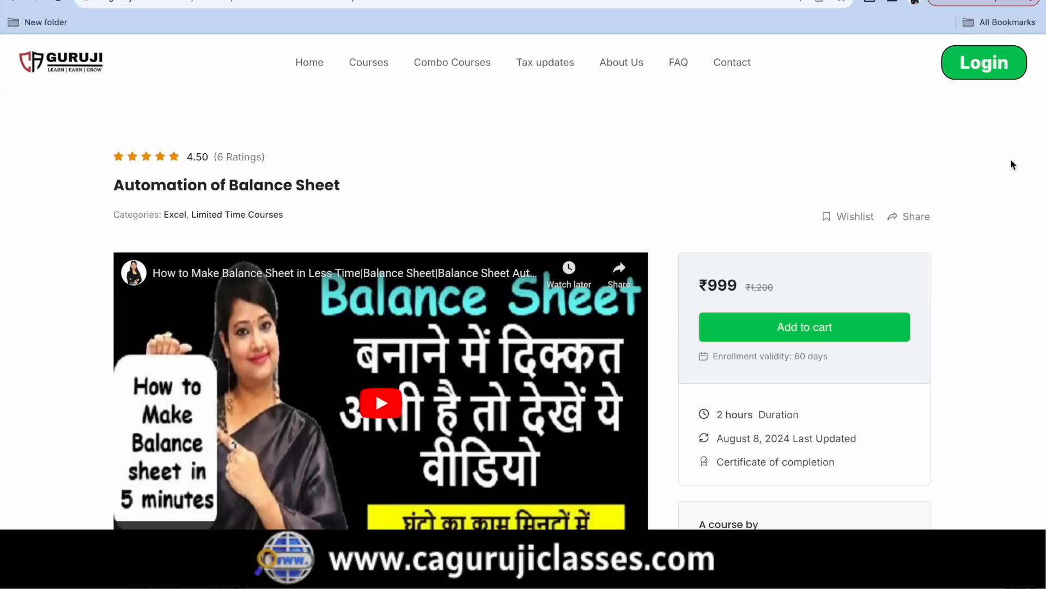
scroll(1012, 165, down, 3)
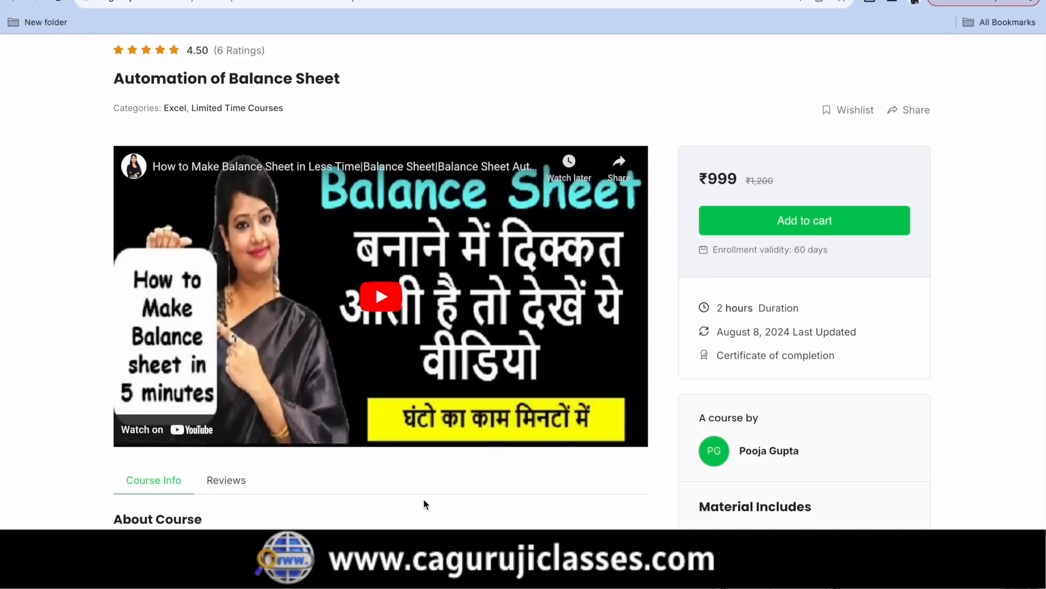
scroll(423, 502, down, 3)
scroll(396, 244, up, 4)
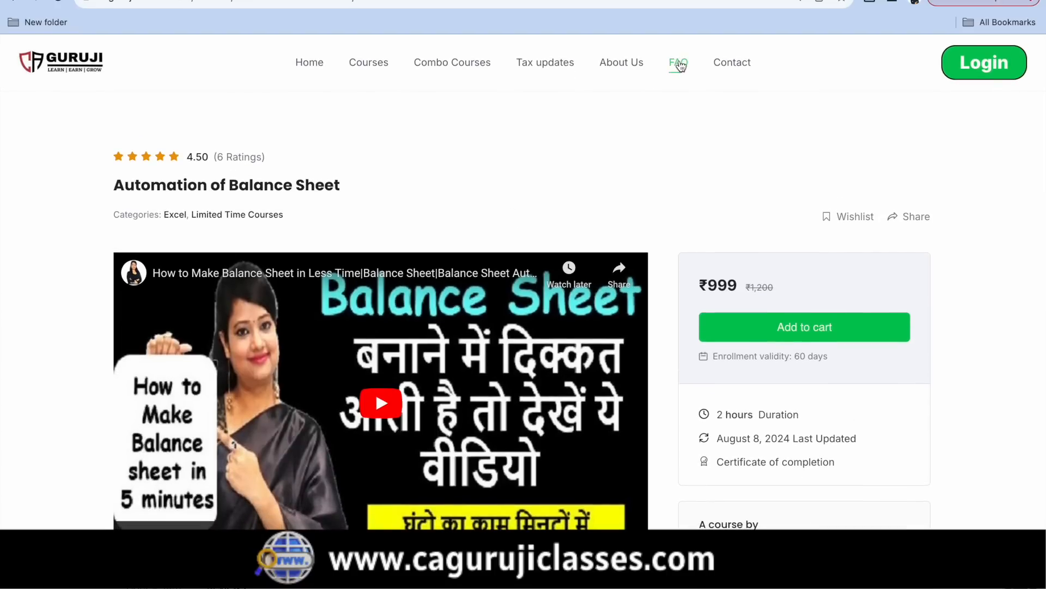
On the FAQ page, expand the video answers on joining a course and accessing it on Laptop/Desktop.
click(680, 65)
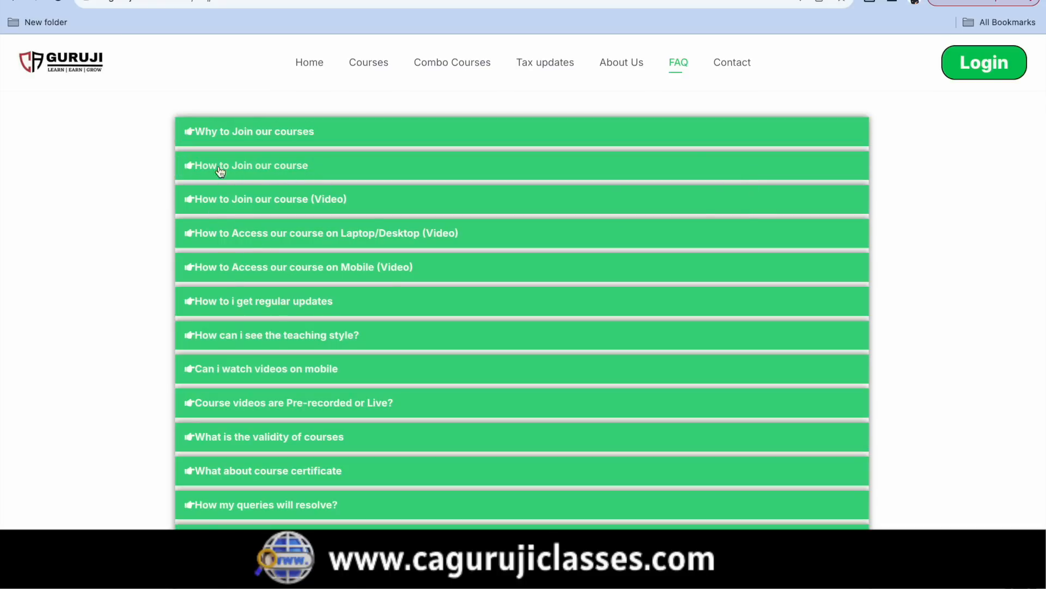
click(248, 170)
click(195, 161)
scroll(305, 182, down, 2)
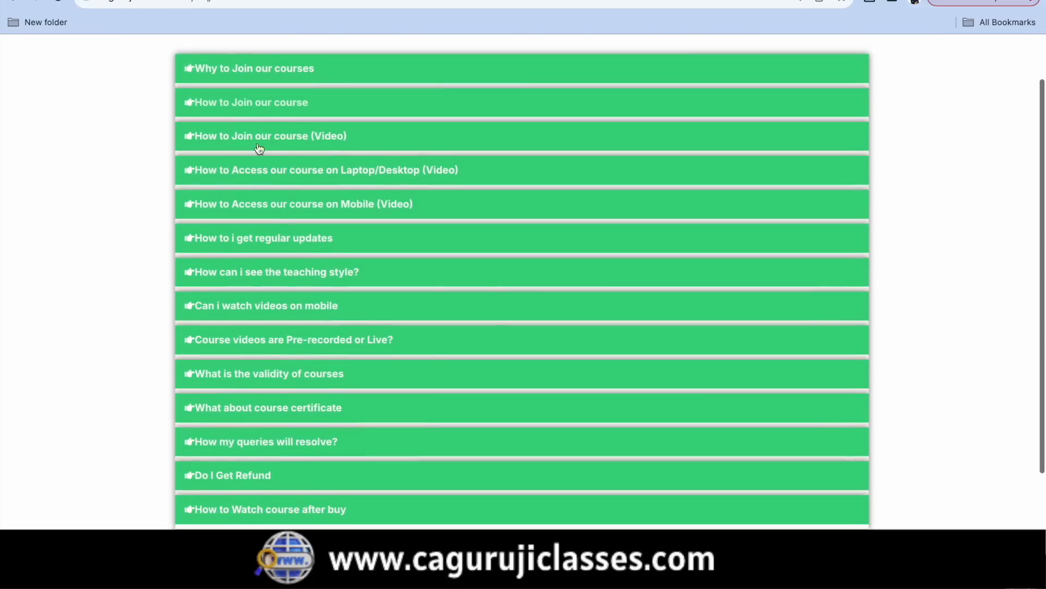
click(272, 140)
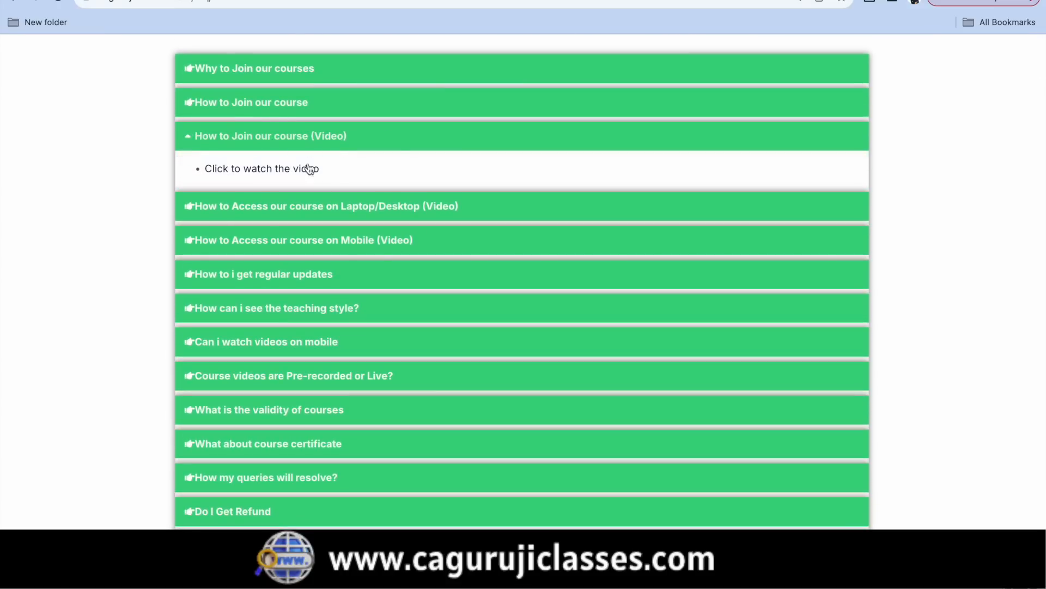
scroll(339, 160, down, 1)
click(248, 188)
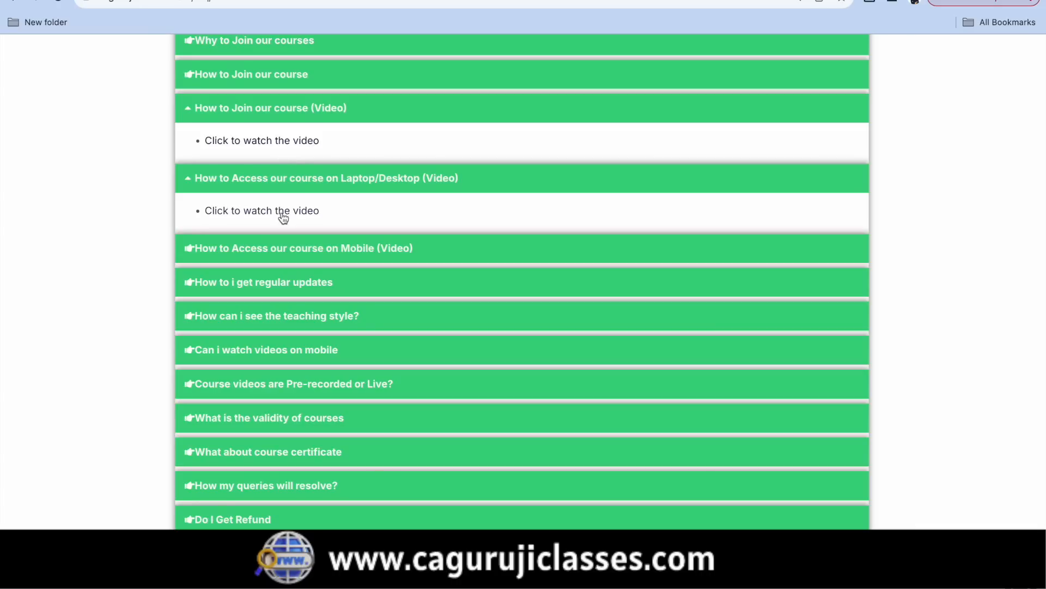
Return to the website's home page and look through the course benefits section.
scroll(736, 261, up, 3)
click(309, 66)
scroll(955, 319, down, 3)
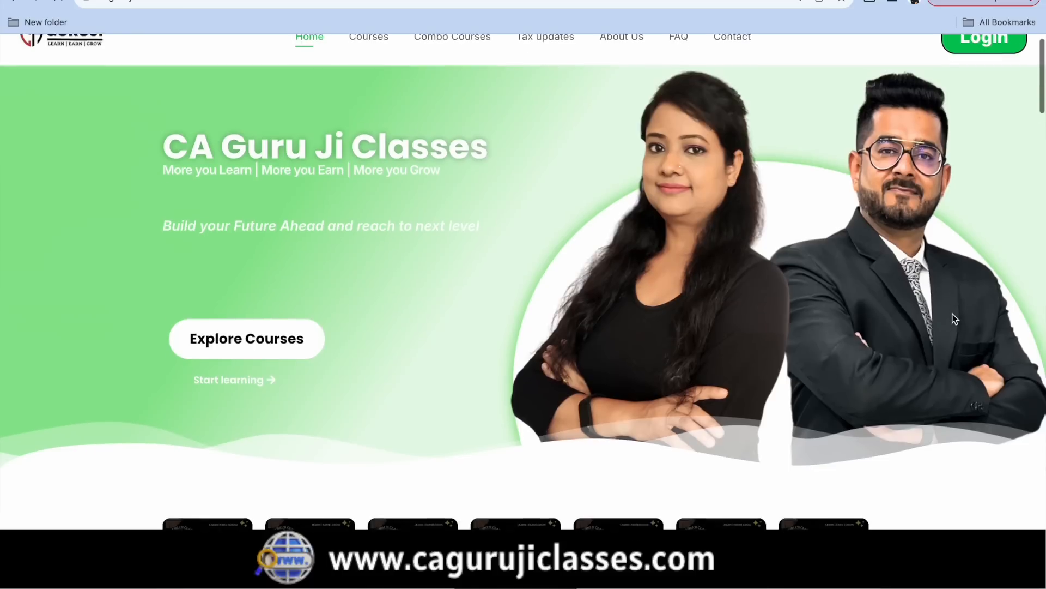
scroll(955, 319, down, 10)
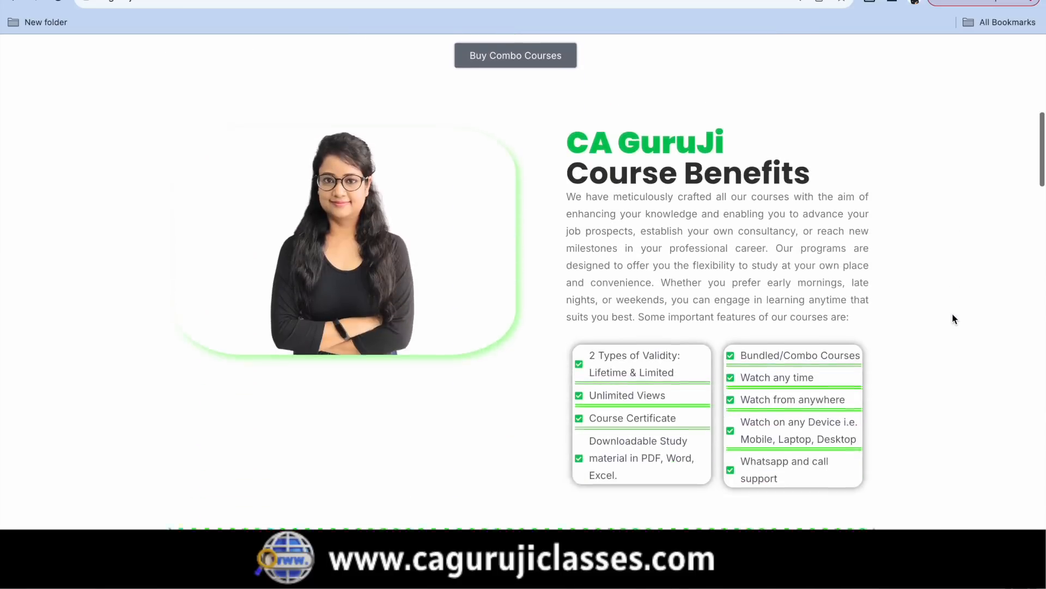
scroll(953, 319, down, 5)
scroll(954, 319, up, 15)
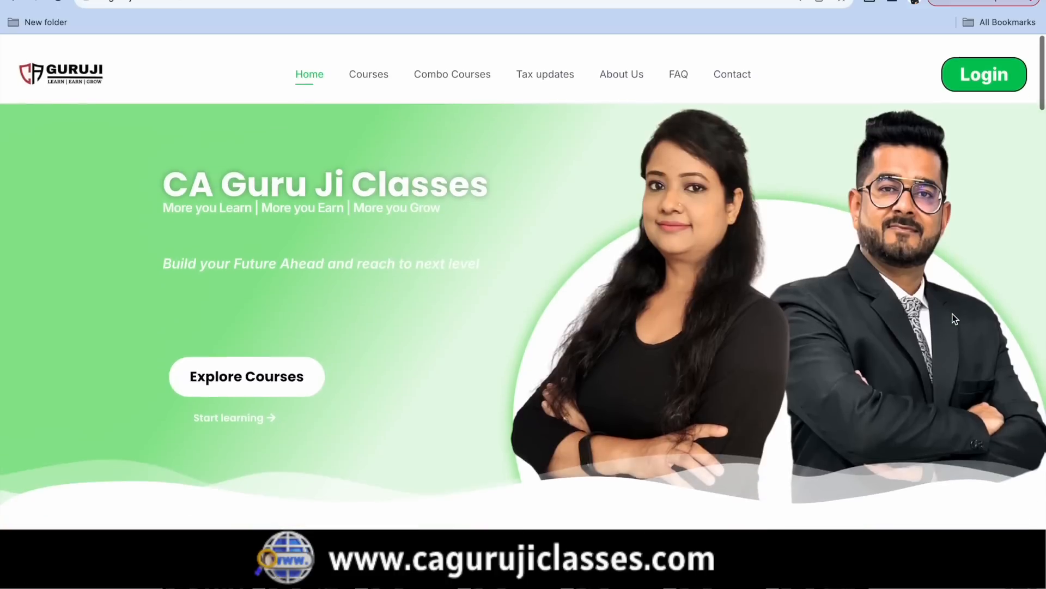